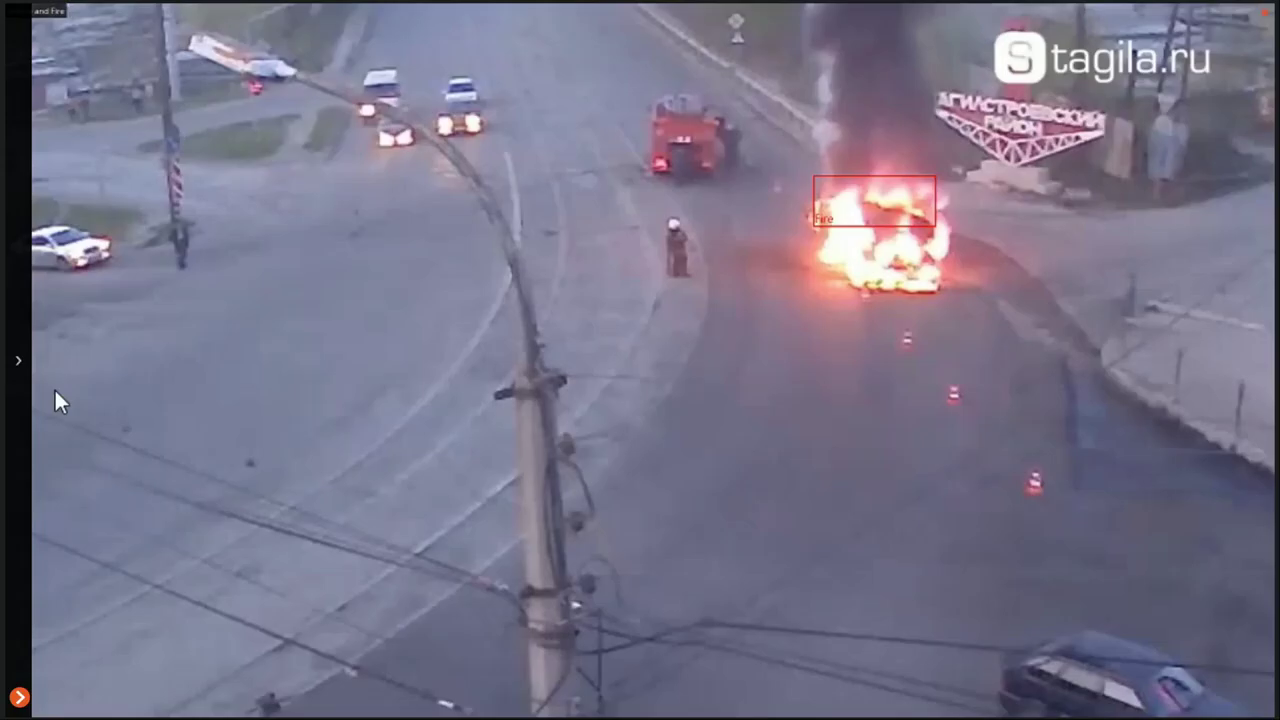
Step: Open the Configurator from the settings and disable the Smoke and Fire channel
{"action": "left_click", "coordinate": [21, 358]}
{"action": "left_click", "coordinate": [100, 387]}
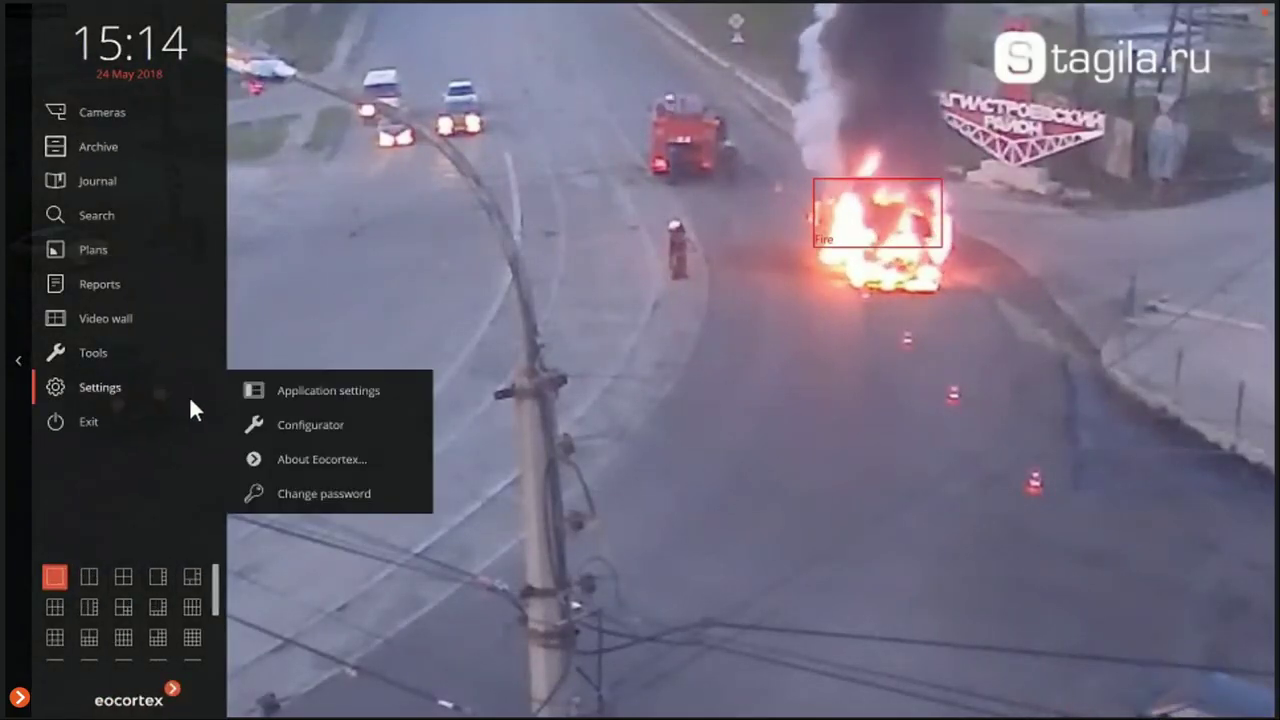
{"action": "left_click", "coordinate": [472, 417]}
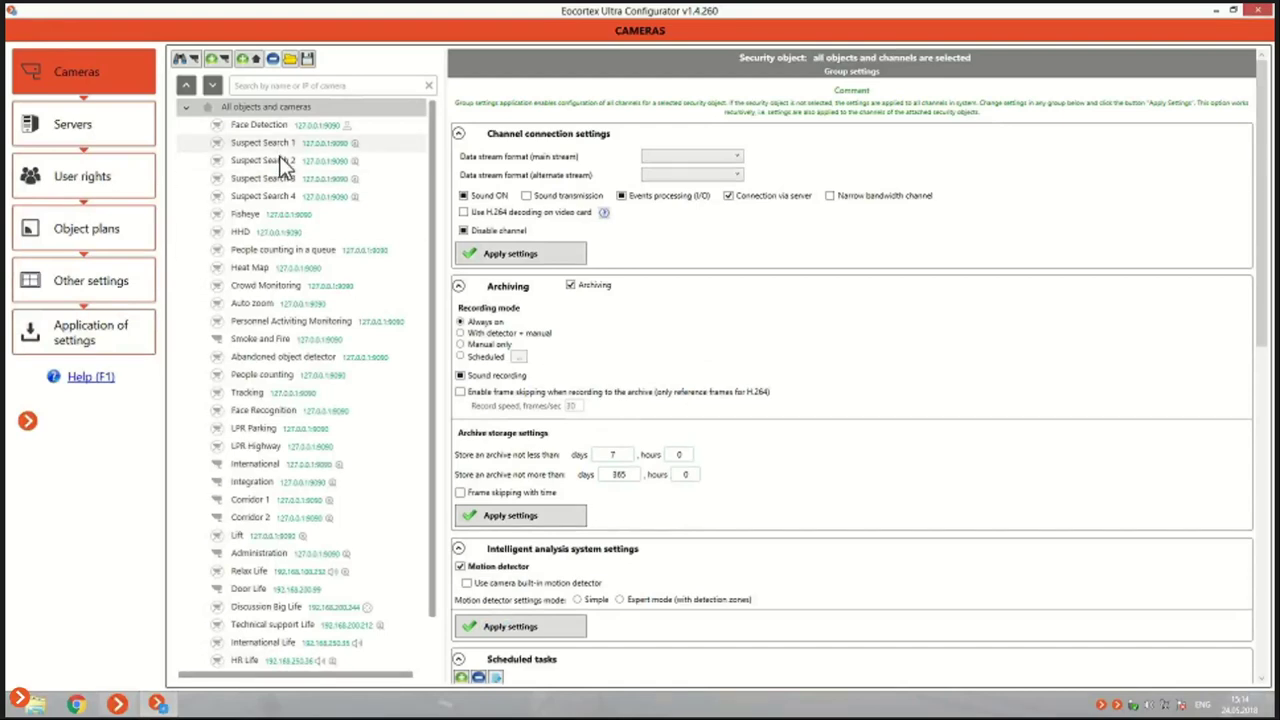
{"action": "left_click", "coordinate": [252, 339]}
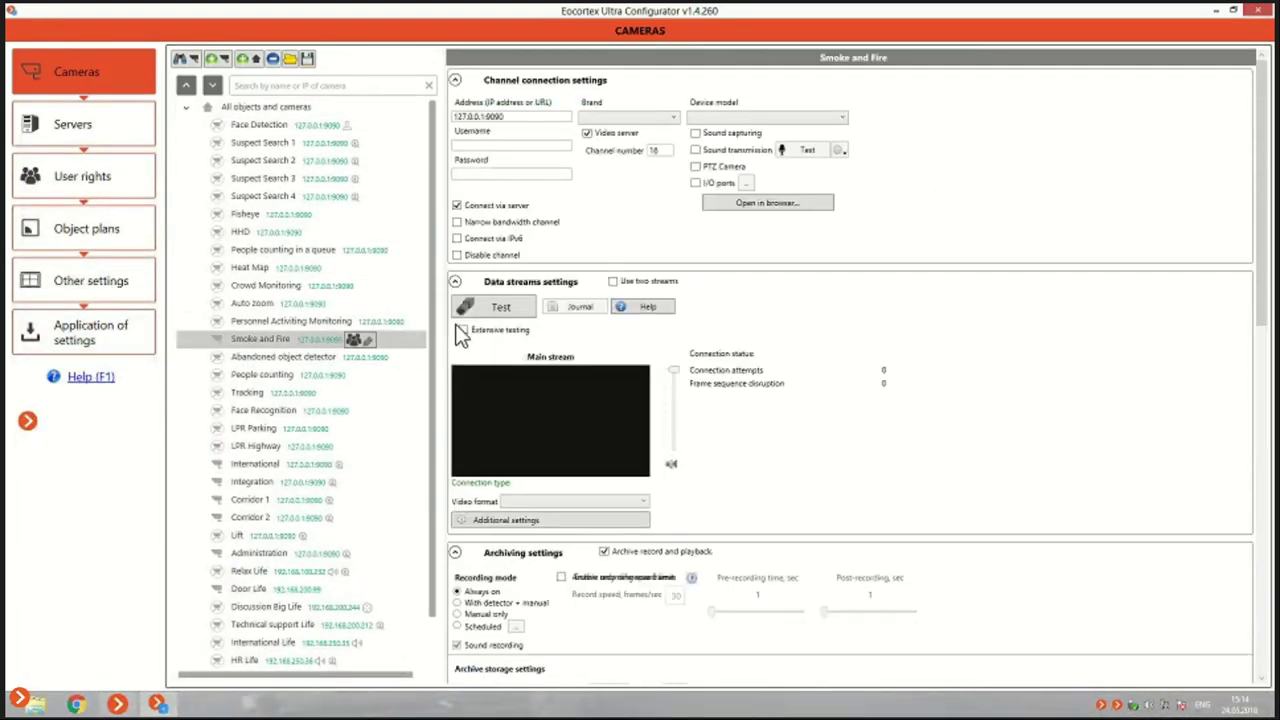
{"action": "left_click", "coordinate": [457, 258]}
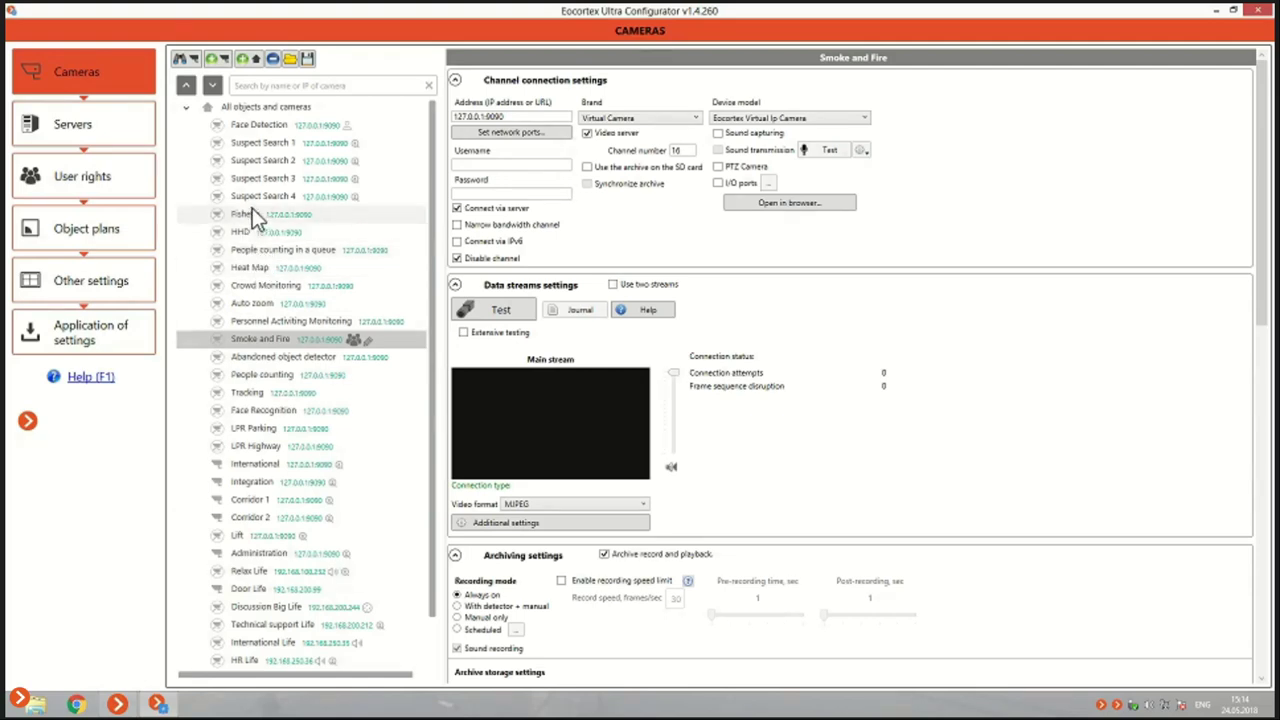
Step: Enable the Tracking channel and open the detector settings of its Tracking module
{"action": "left_click", "coordinate": [269, 390]}
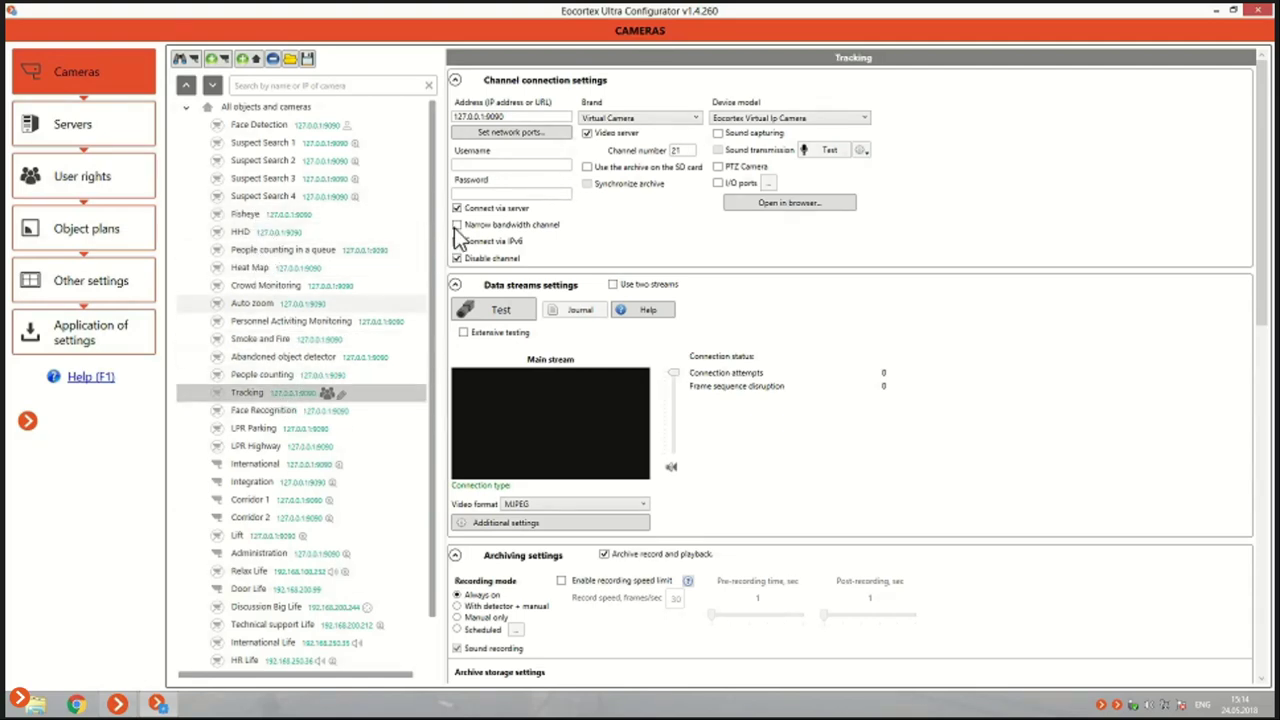
{"action": "scroll", "coordinate": [815, 312], "scroll_direction": "down", "scroll_amount": 8}
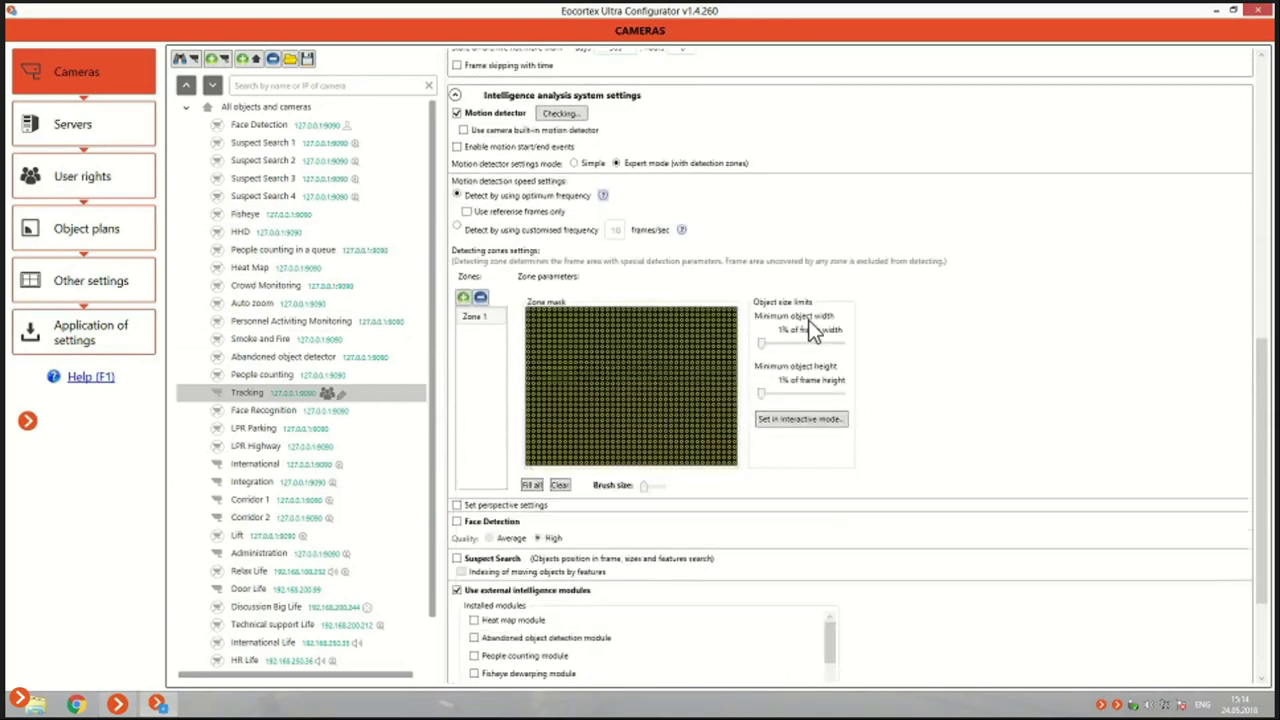
{"action": "scroll", "coordinate": [815, 330], "scroll_direction": "down", "scroll_amount": 3}
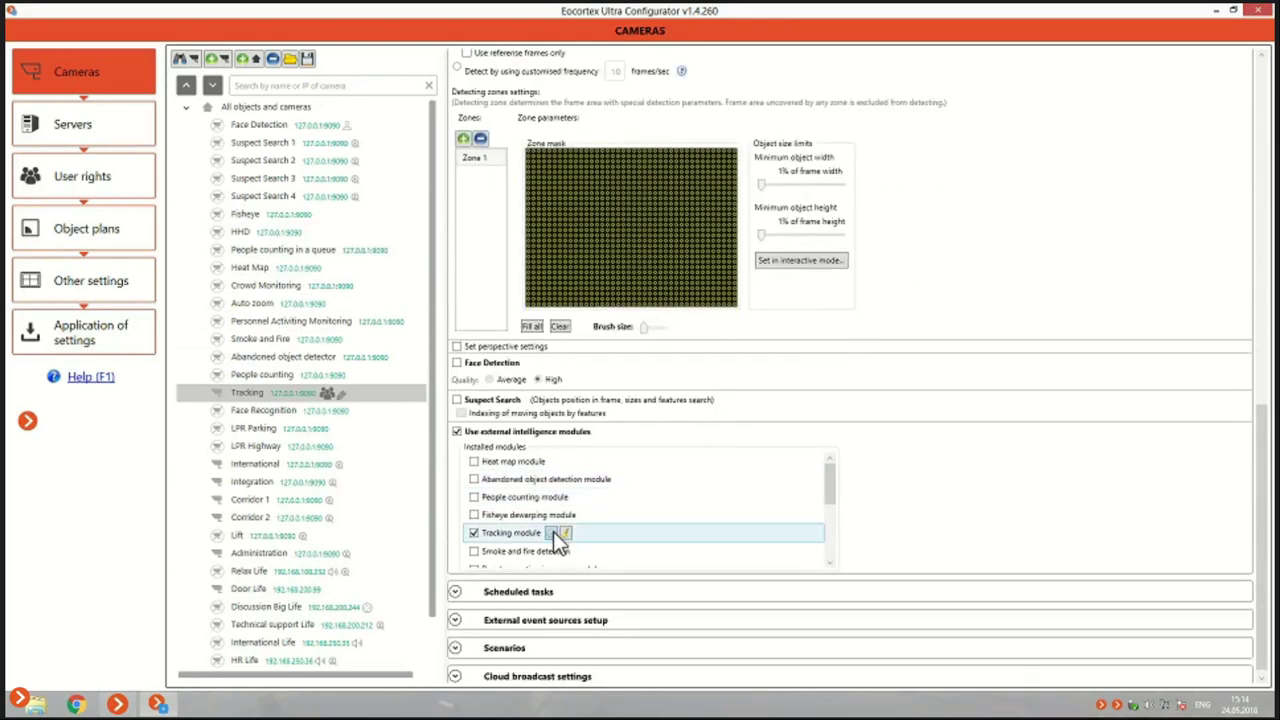
{"action": "left_click", "coordinate": [552, 531]}
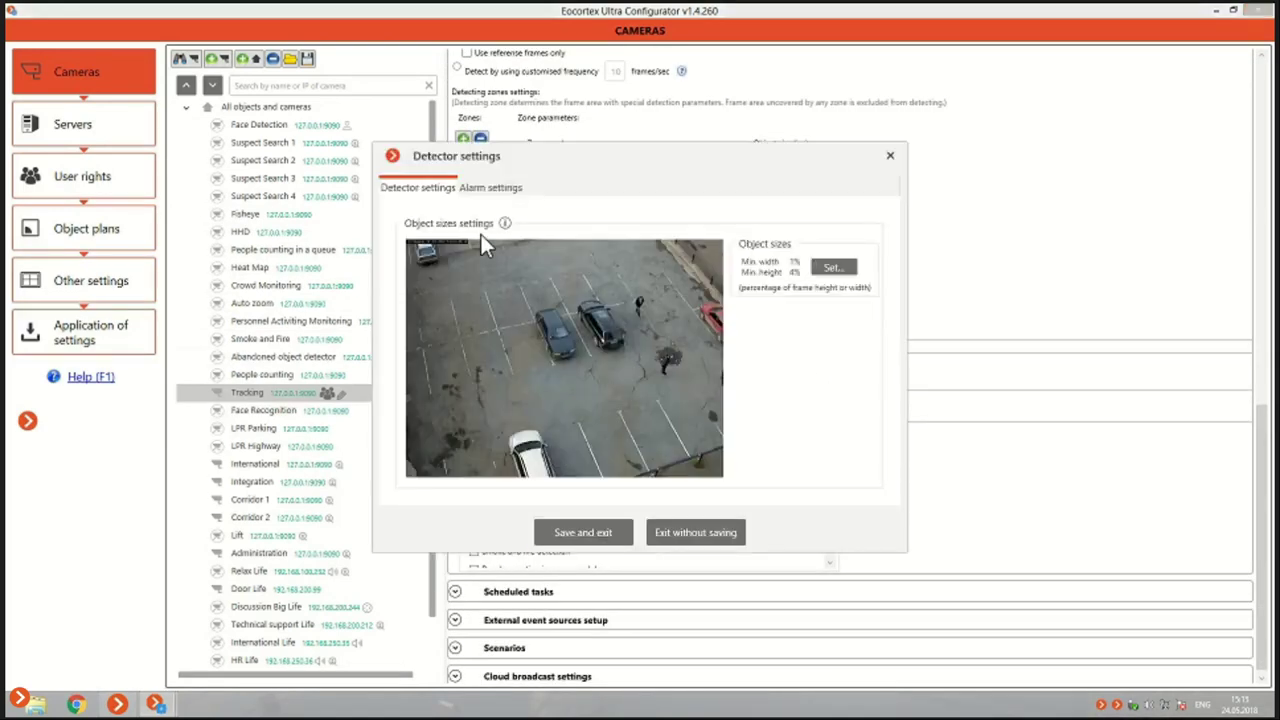
Step: In the alarm settings, reposition the Line intersection alarm line's endpoints so it crosses the upper part of the parking lot
{"action": "left_click", "coordinate": [491, 189]}
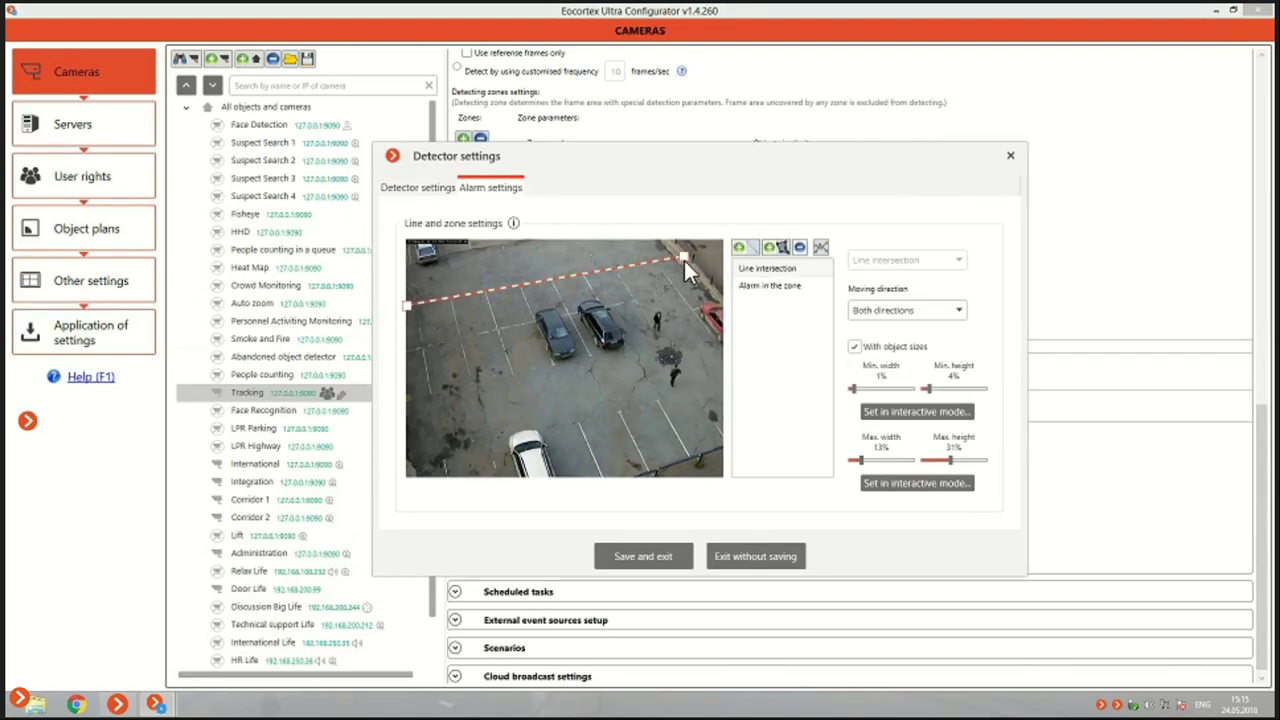
{"action": "left_click_drag", "start_coordinate": [683, 257], "coordinate": [671, 302]}
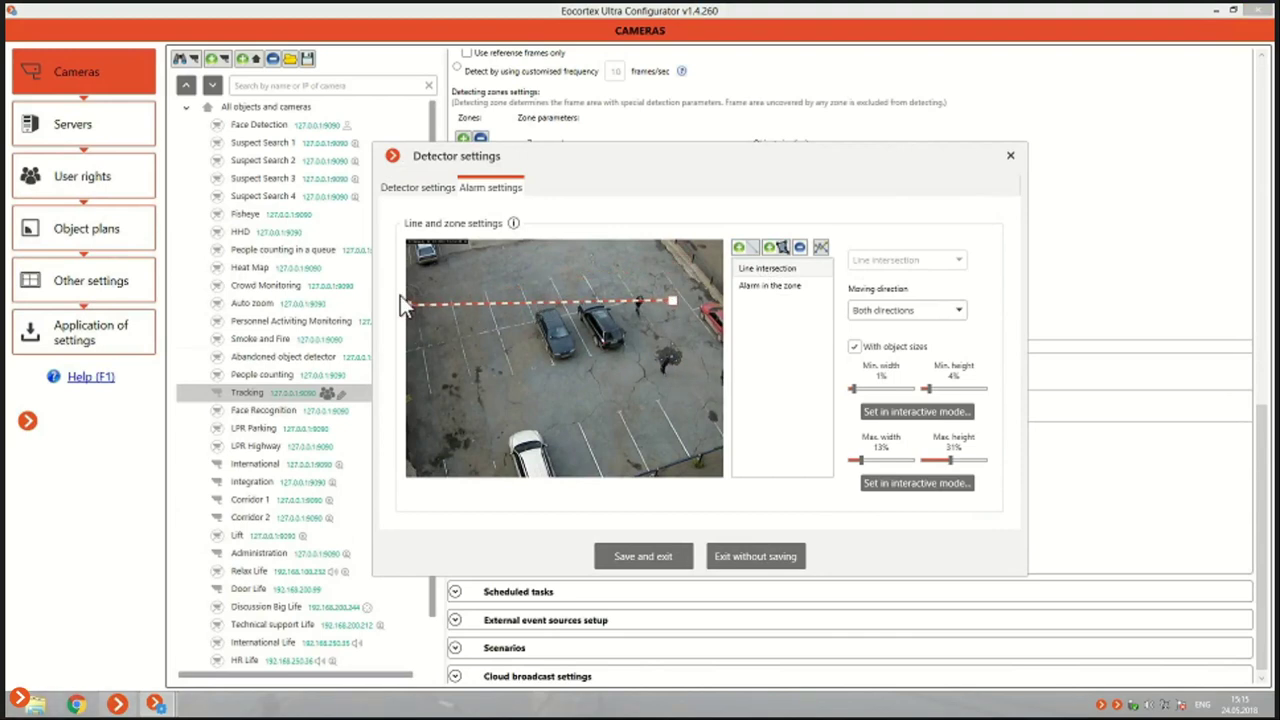
{"action": "left_click_drag", "start_coordinate": [410, 305], "coordinate": [600, 260]}
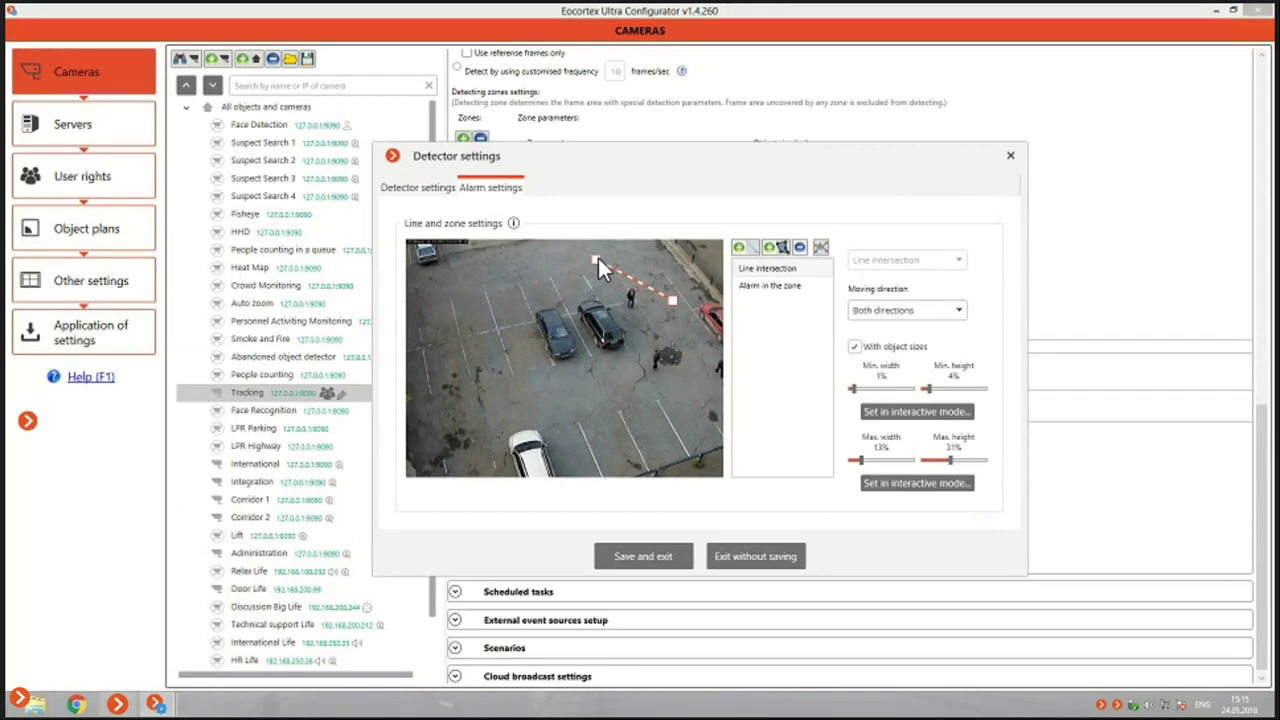
{"action": "left_click_drag", "start_coordinate": [672, 303], "coordinate": [695, 414]}
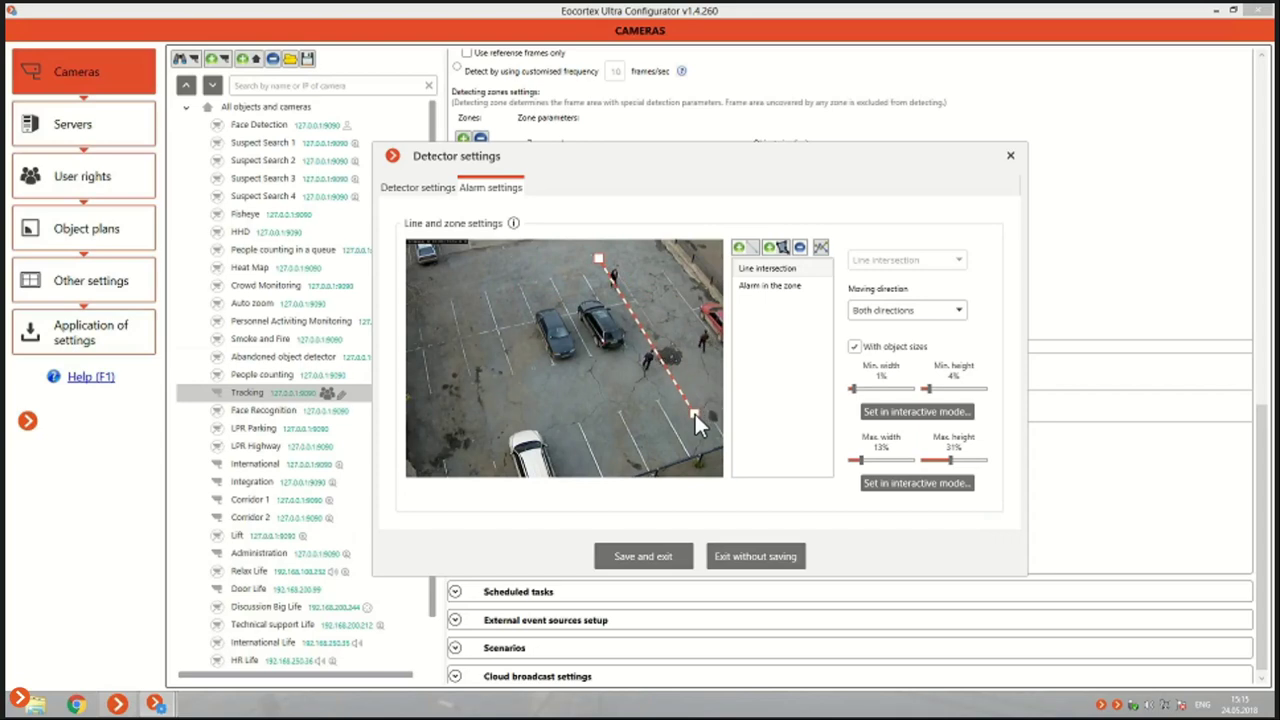
{"action": "mouse_move", "coordinate": [608, 262]}
{"action": "left_mouse_down"}
{"action": "mouse_move", "coordinate": [617, 251]}
{"action": "mouse_move", "coordinate": [605, 255]}
{"action": "left_mouse_up"}
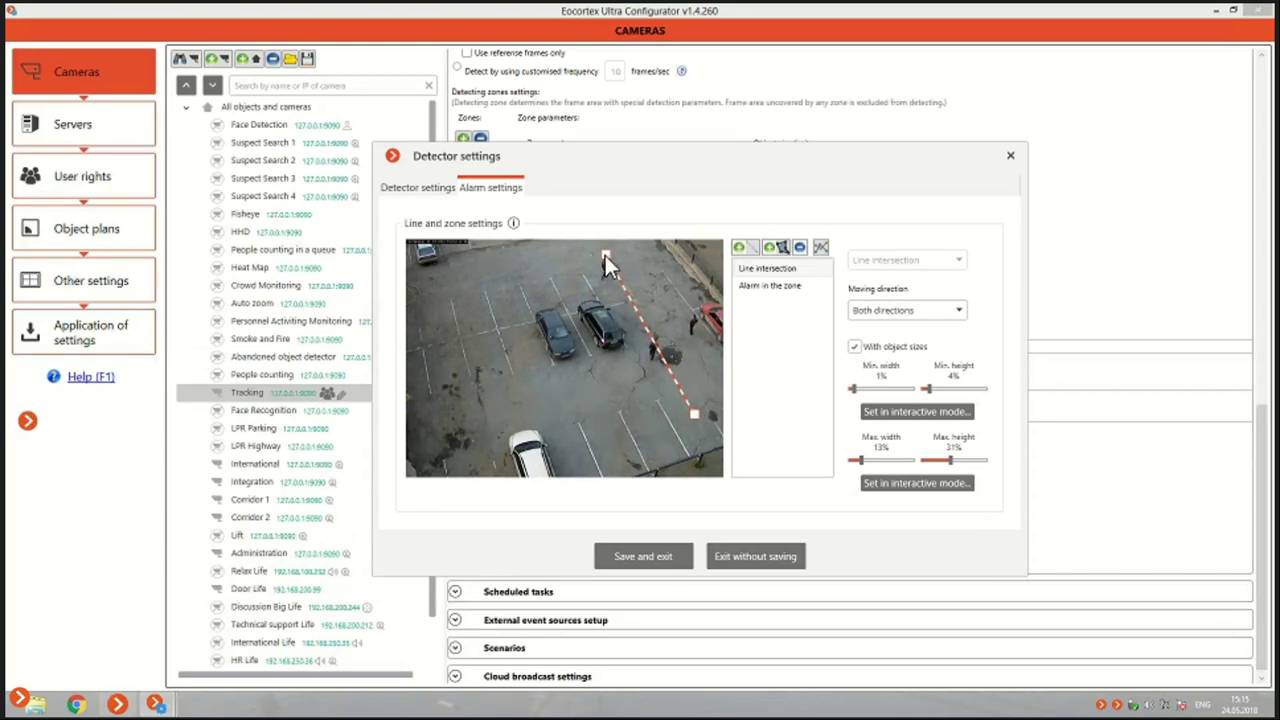
{"action": "left_click_drag", "start_coordinate": [695, 415], "coordinate": [408, 307]}
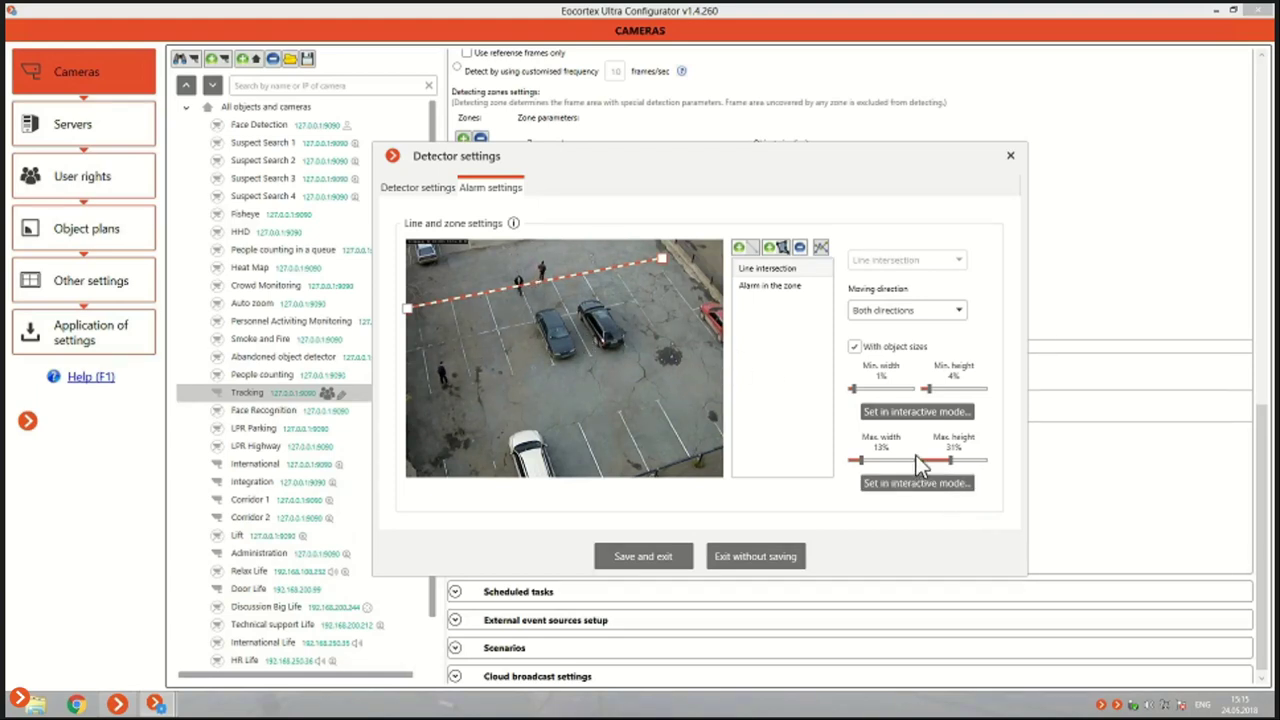
Step: Open the interactive minimum object size setting for the intersection line and close it without saving changes
{"action": "left_click", "coordinate": [898, 418]}
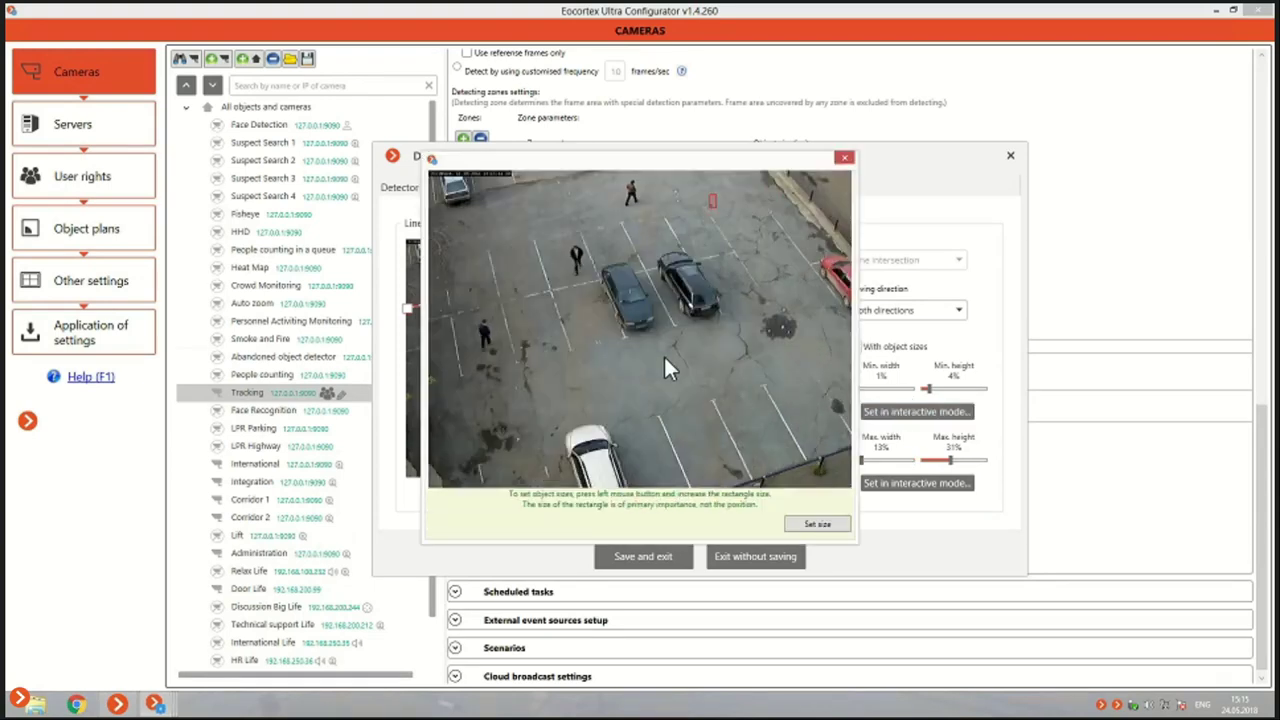
{"action": "left_click", "coordinate": [844, 157]}
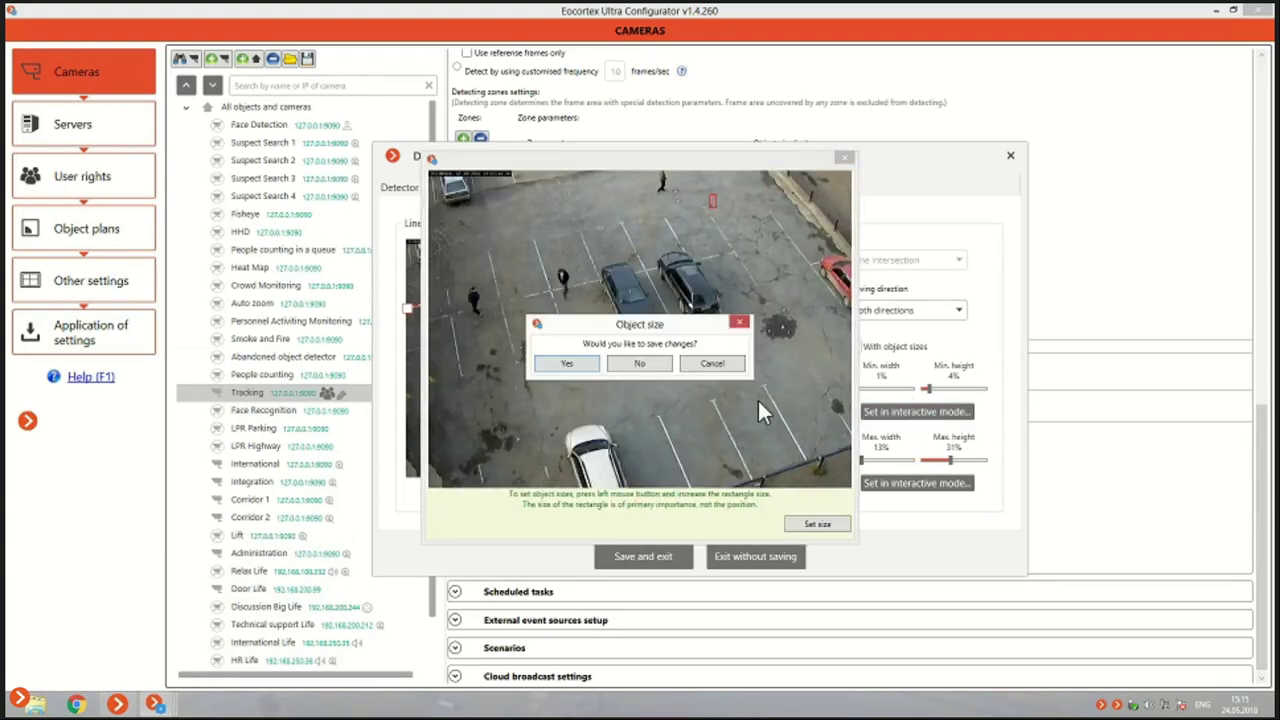
{"action": "left_click", "coordinate": [645, 362]}
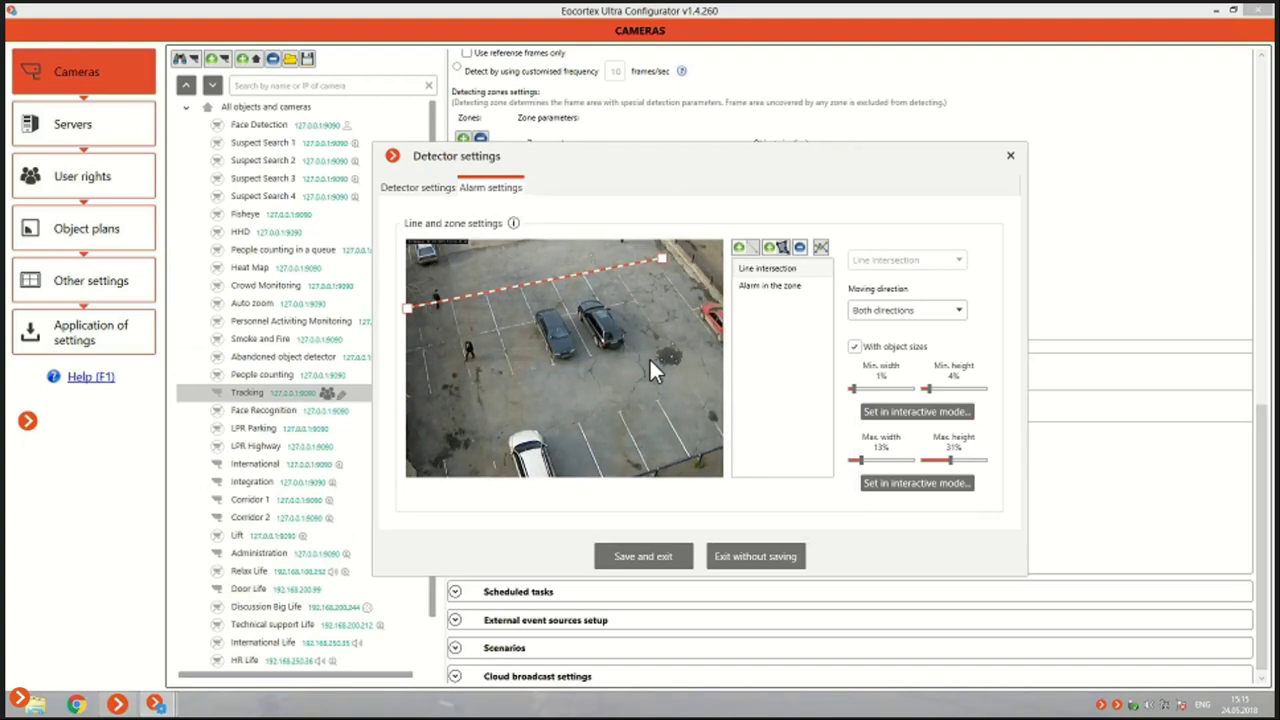
Step: Add a new rectangular alarm zone and delete it again
{"action": "left_click", "coordinate": [779, 247]}
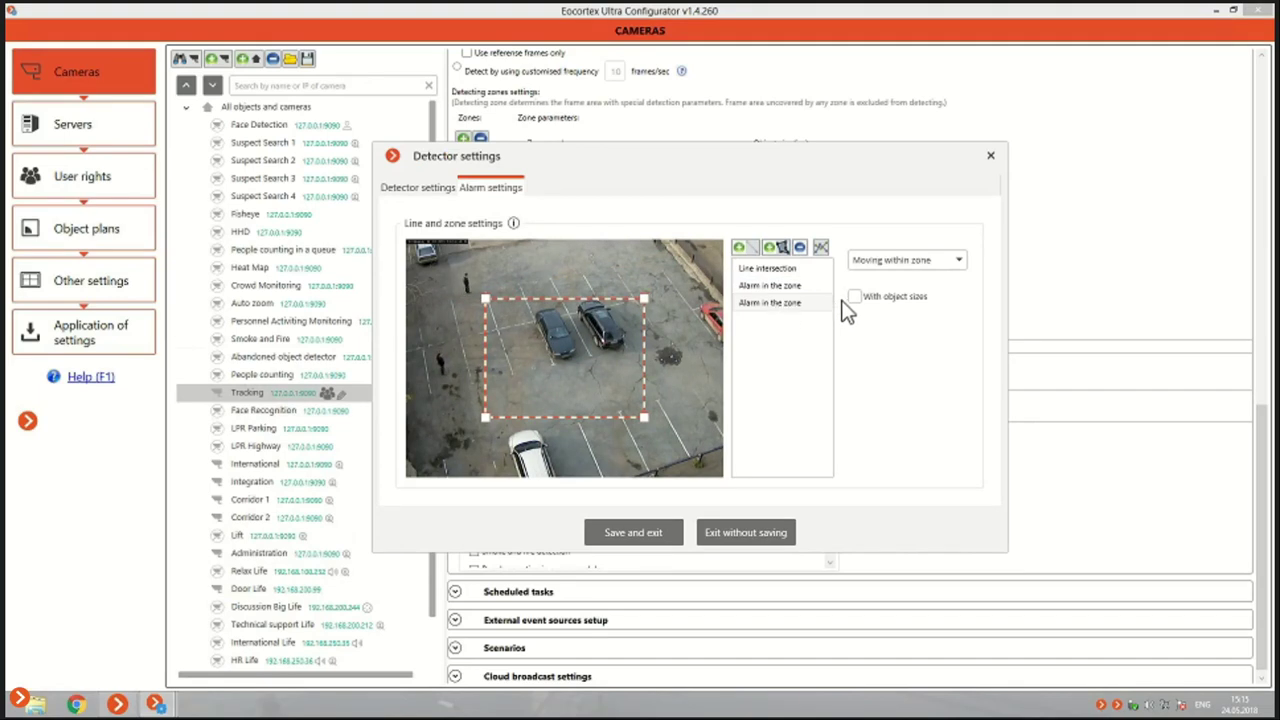
{"action": "left_click", "coordinate": [799, 249]}
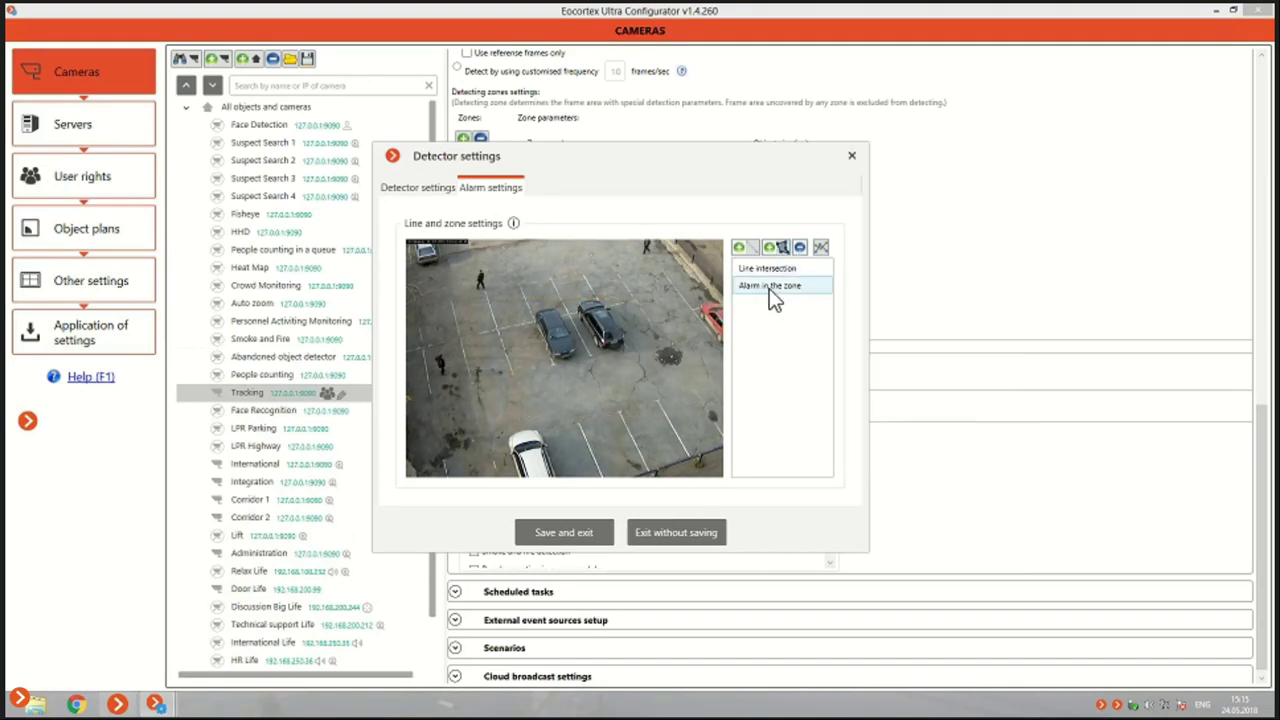
Step: Select the existing Alarm in the zone entry and adjust the corner points of its polygon around the two dark cars
{"action": "left_click", "coordinate": [769, 286]}
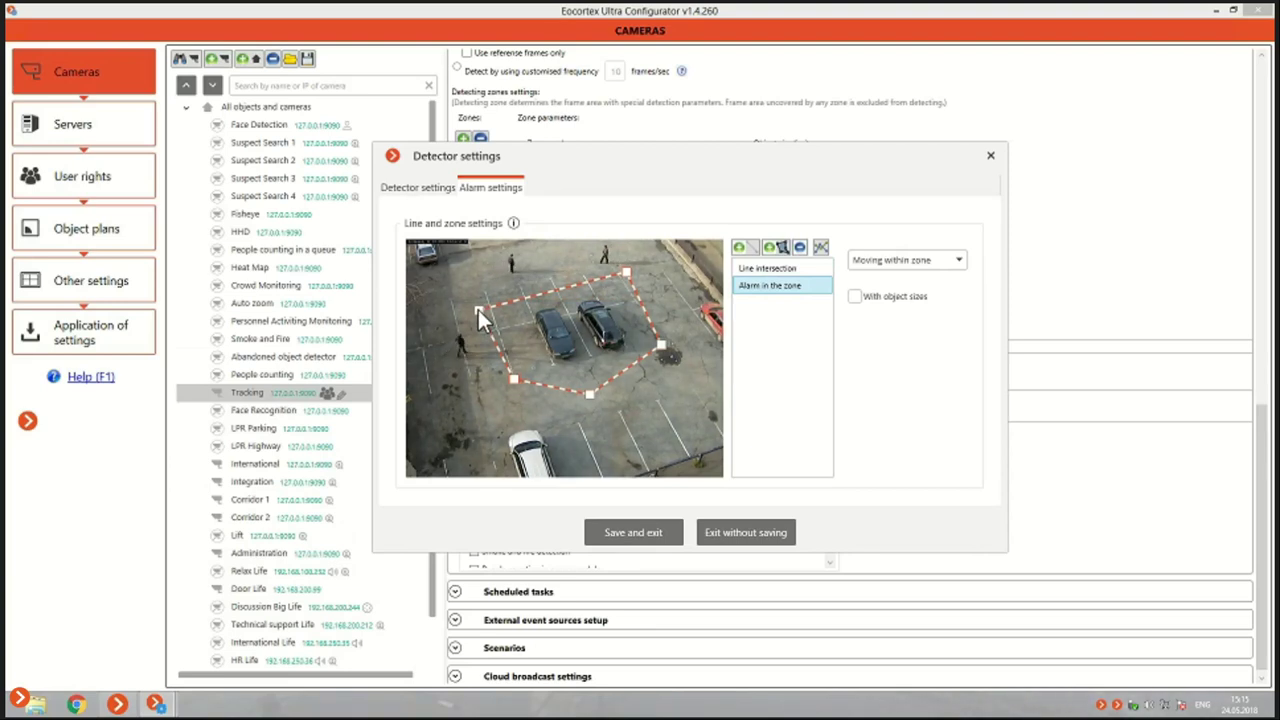
{"action": "left_click_drag", "start_coordinate": [478, 309], "coordinate": [467, 309]}
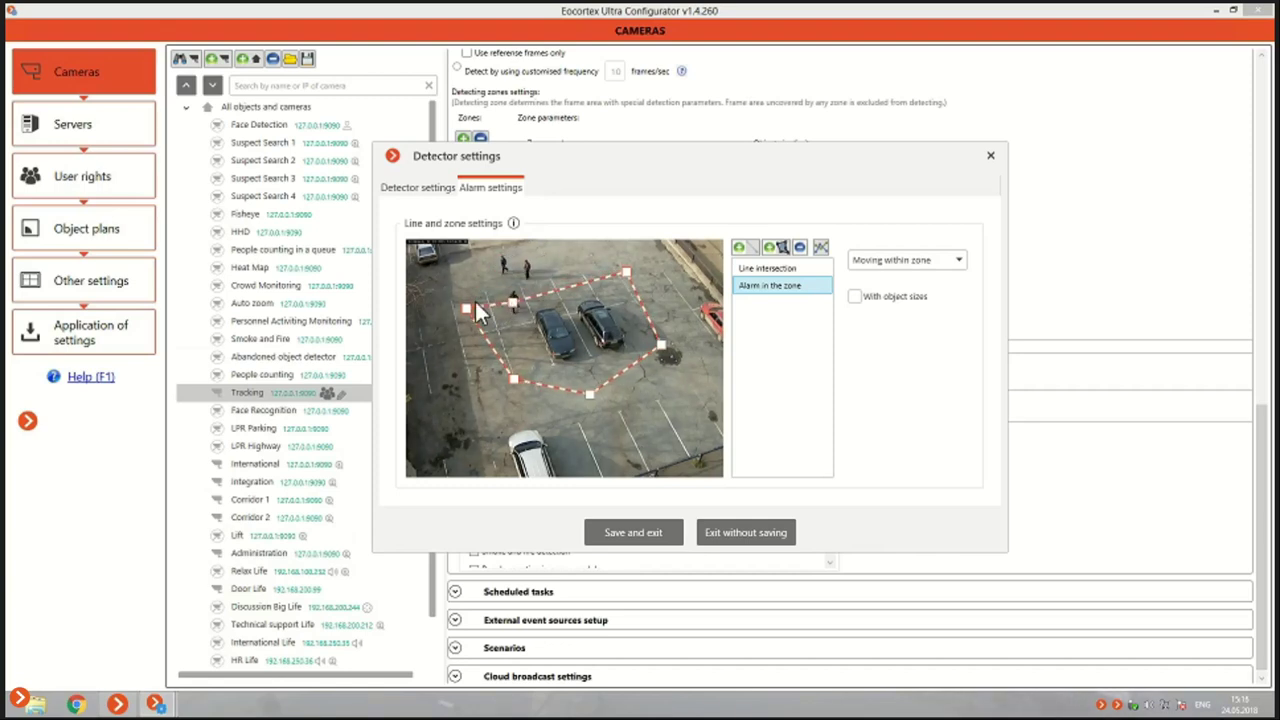
{"action": "left_click_drag", "start_coordinate": [483, 305], "coordinate": [490, 312]}
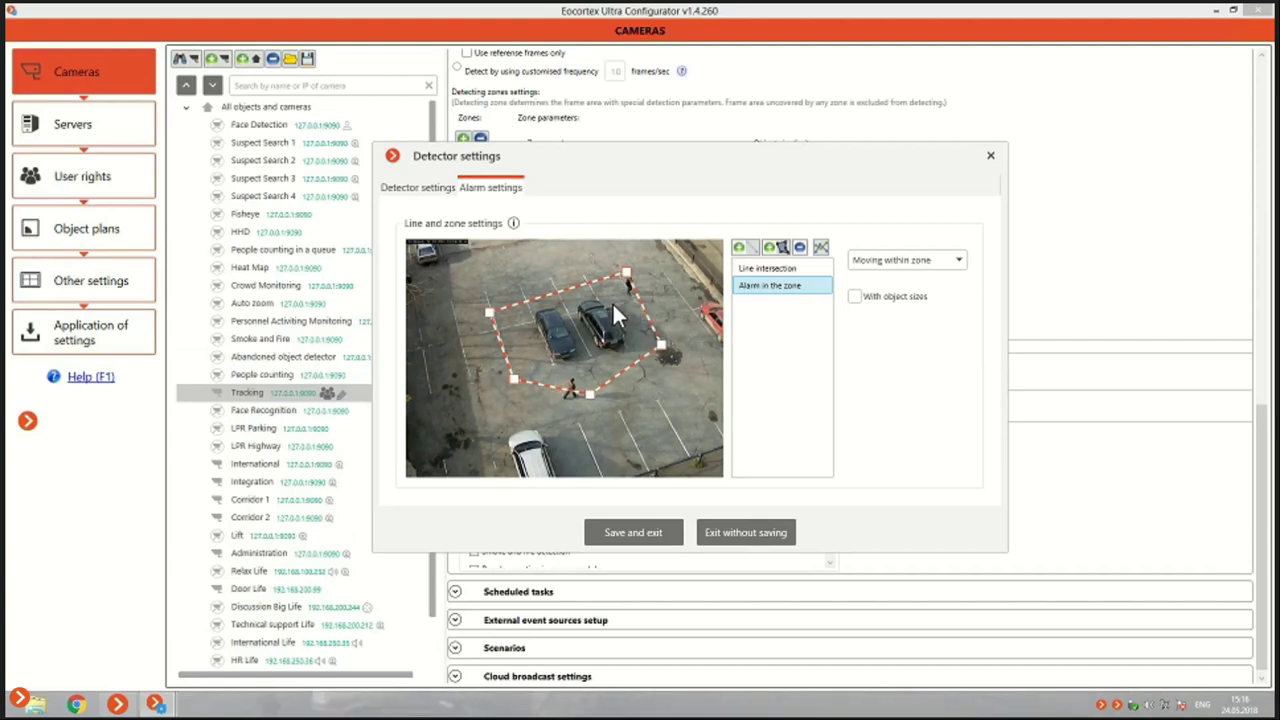
{"action": "left_click_drag", "start_coordinate": [584, 375], "coordinate": [590, 393]}
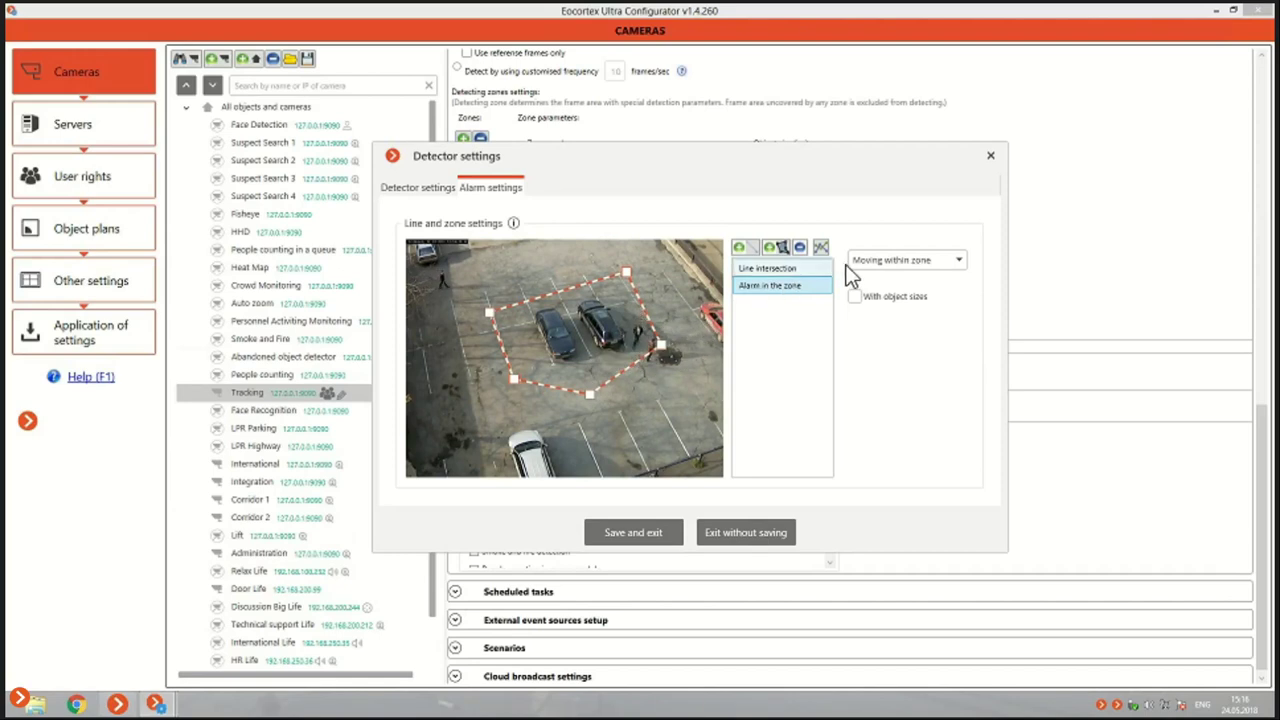
Step: Change the zone's alarm type to Lengthy presence with a 30-second staying time
{"action": "left_click", "coordinate": [900, 262]}
{"action": "left_click", "coordinate": [887, 298]}
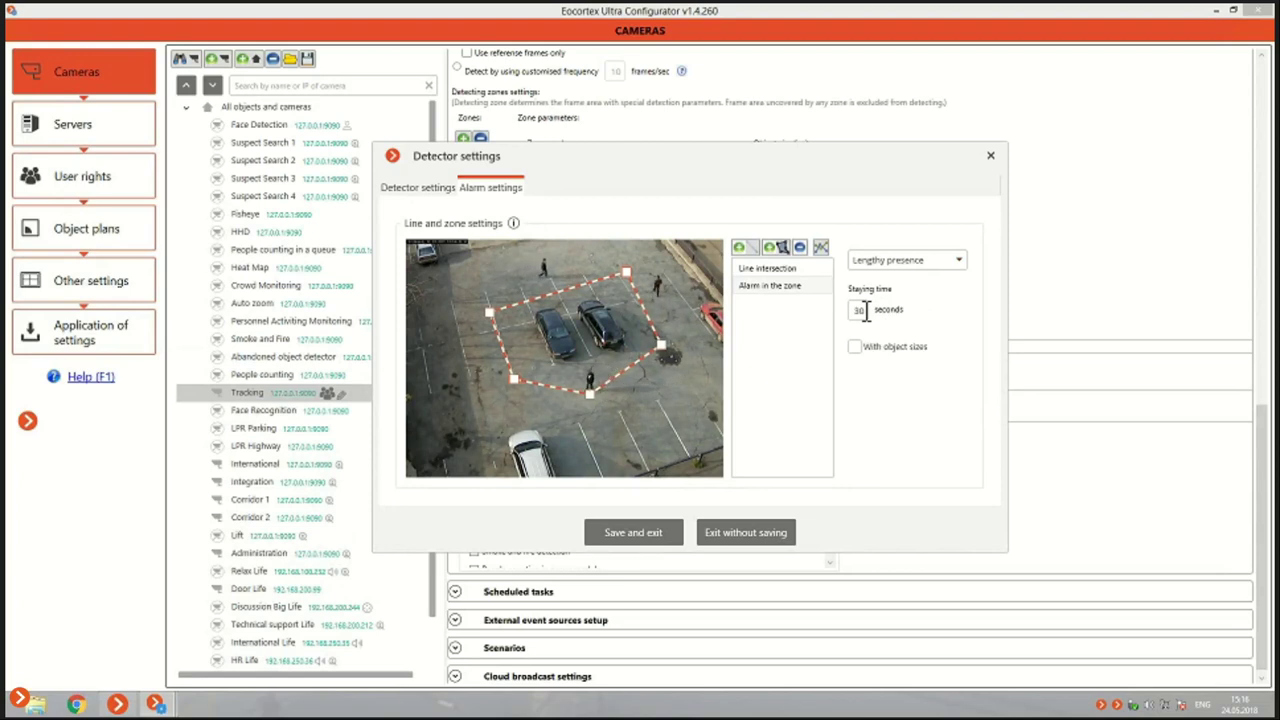
{"action": "left_click", "coordinate": [589, 392]}
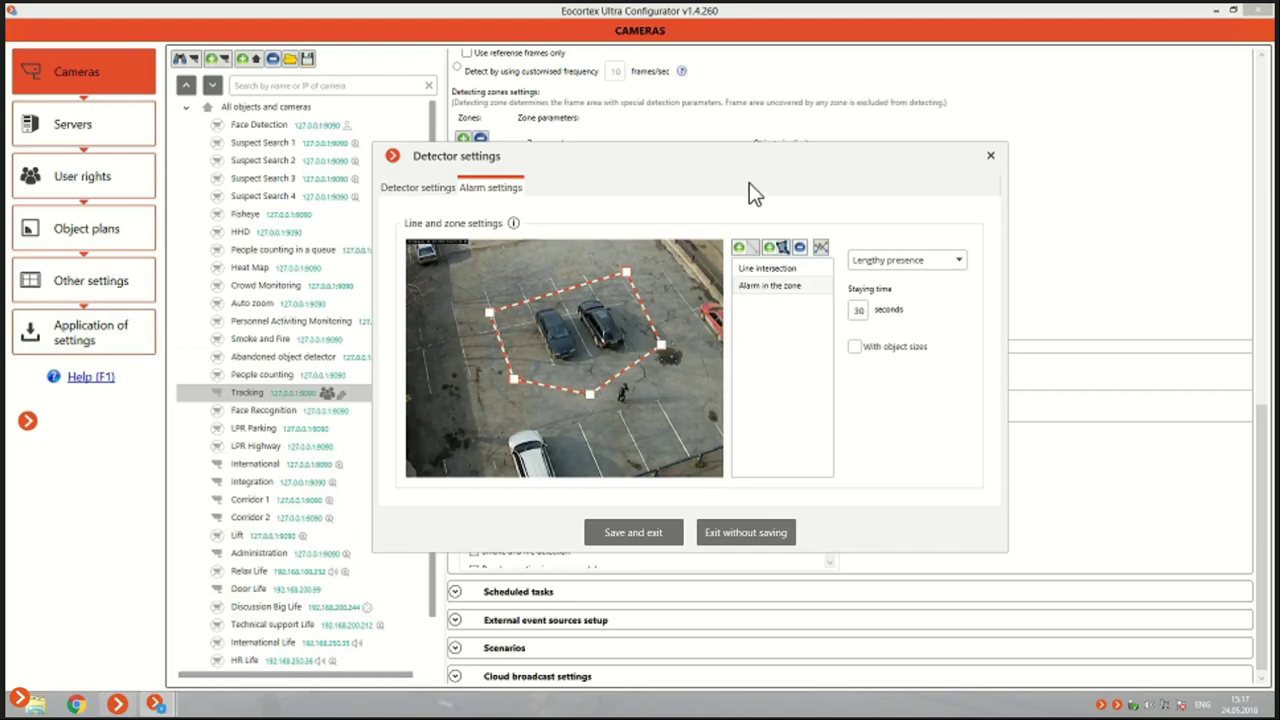
Step: Review the Tracking module's object size and alarm settings, and close the dialog without saving changes
{"action": "left_click_drag", "start_coordinate": [755, 185], "coordinate": [769, 317]}
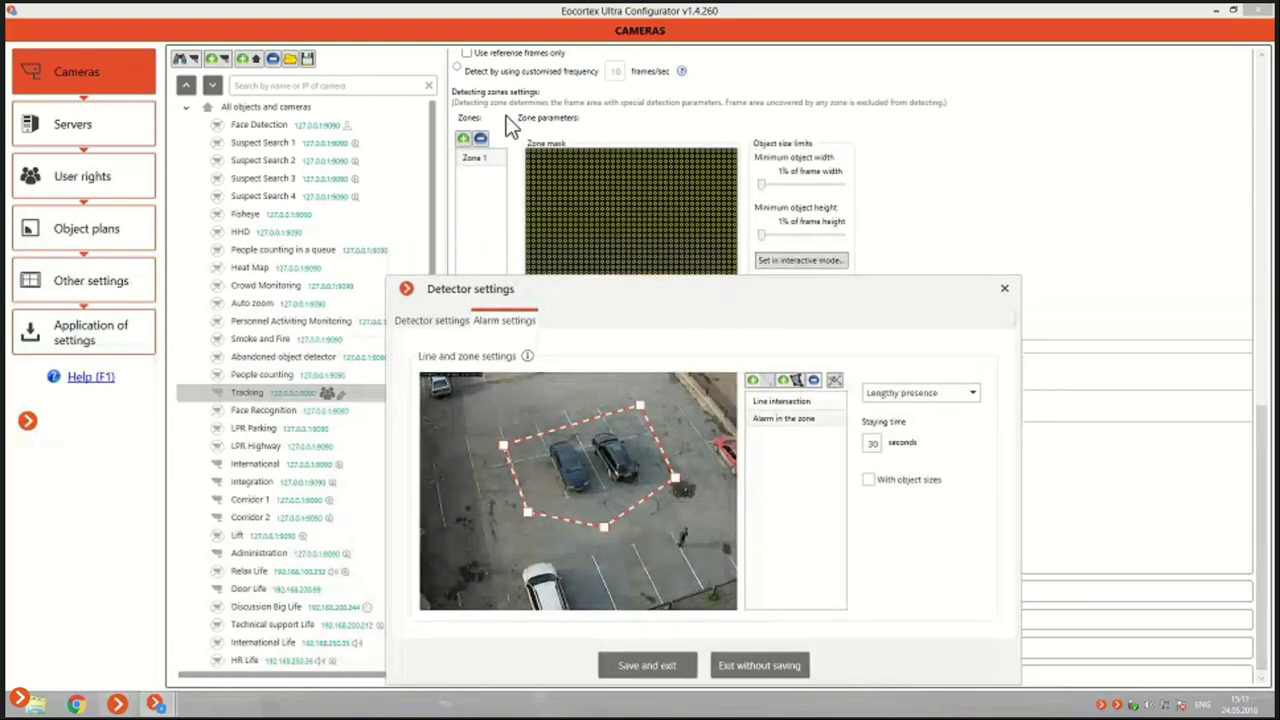
{"action": "left_click_drag", "start_coordinate": [619, 285], "coordinate": [560, 218]}
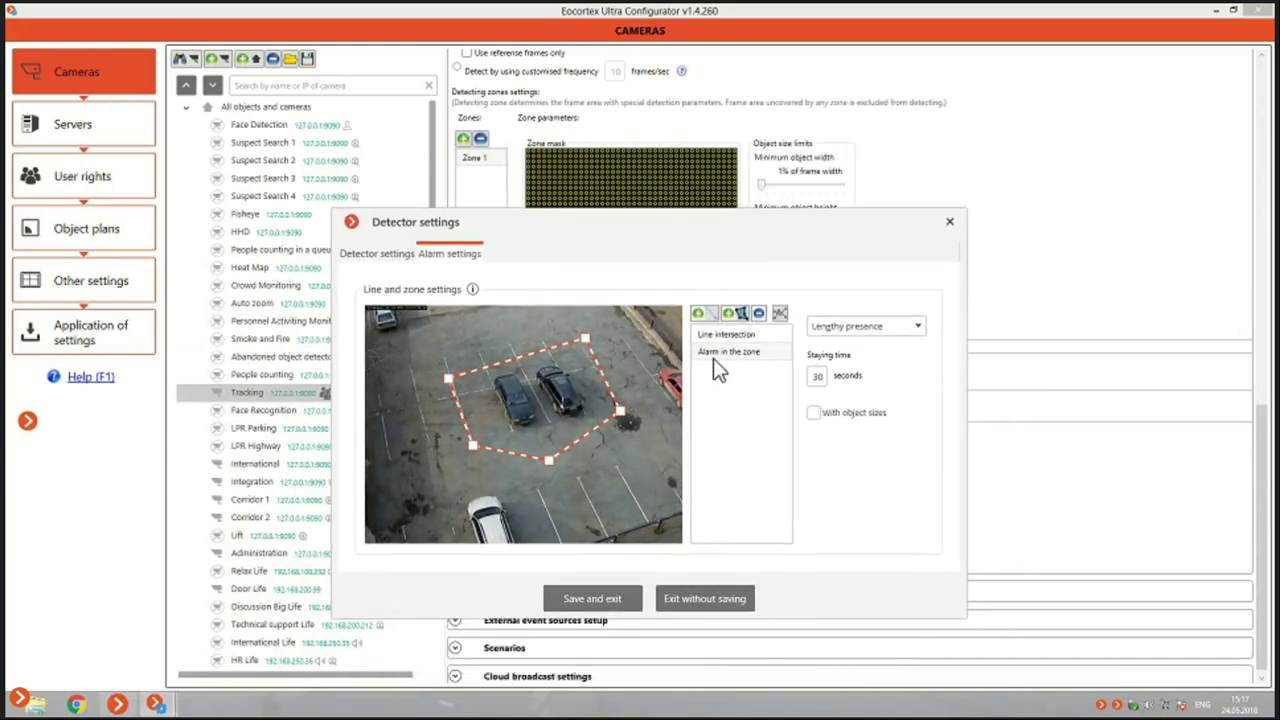
{"action": "left_click", "coordinate": [401, 254]}
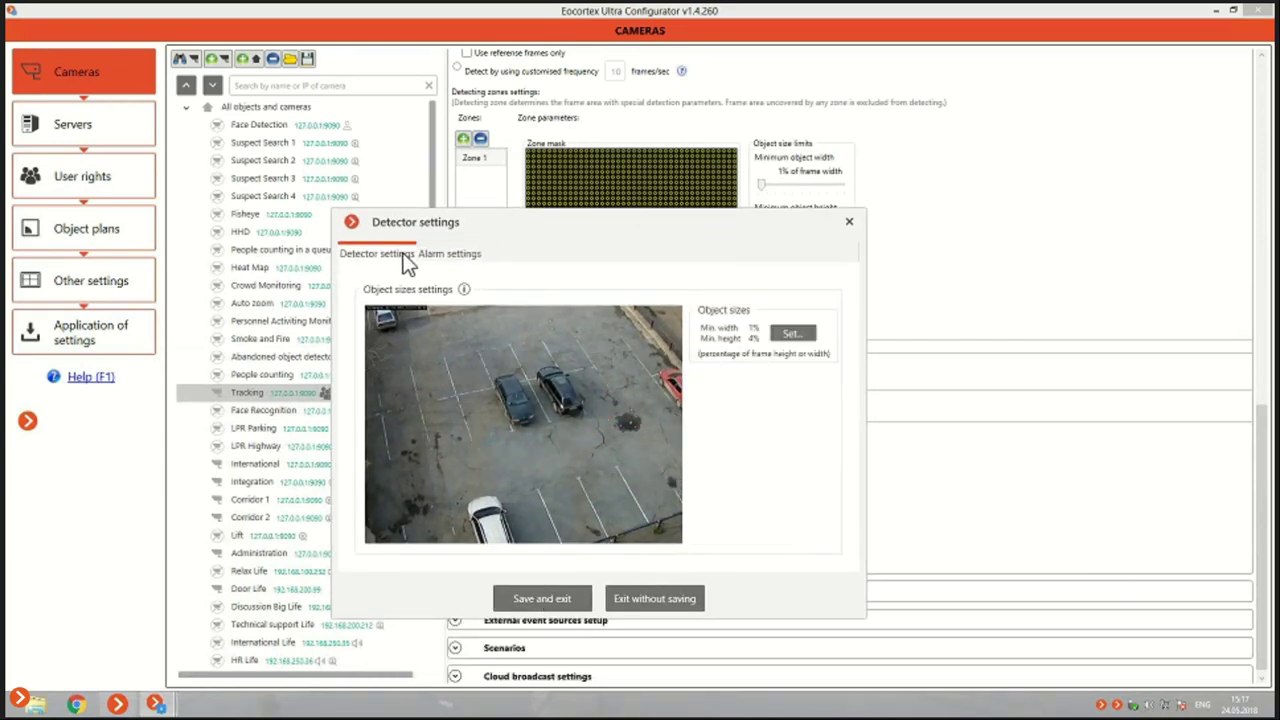
{"action": "left_click", "coordinate": [474, 256]}
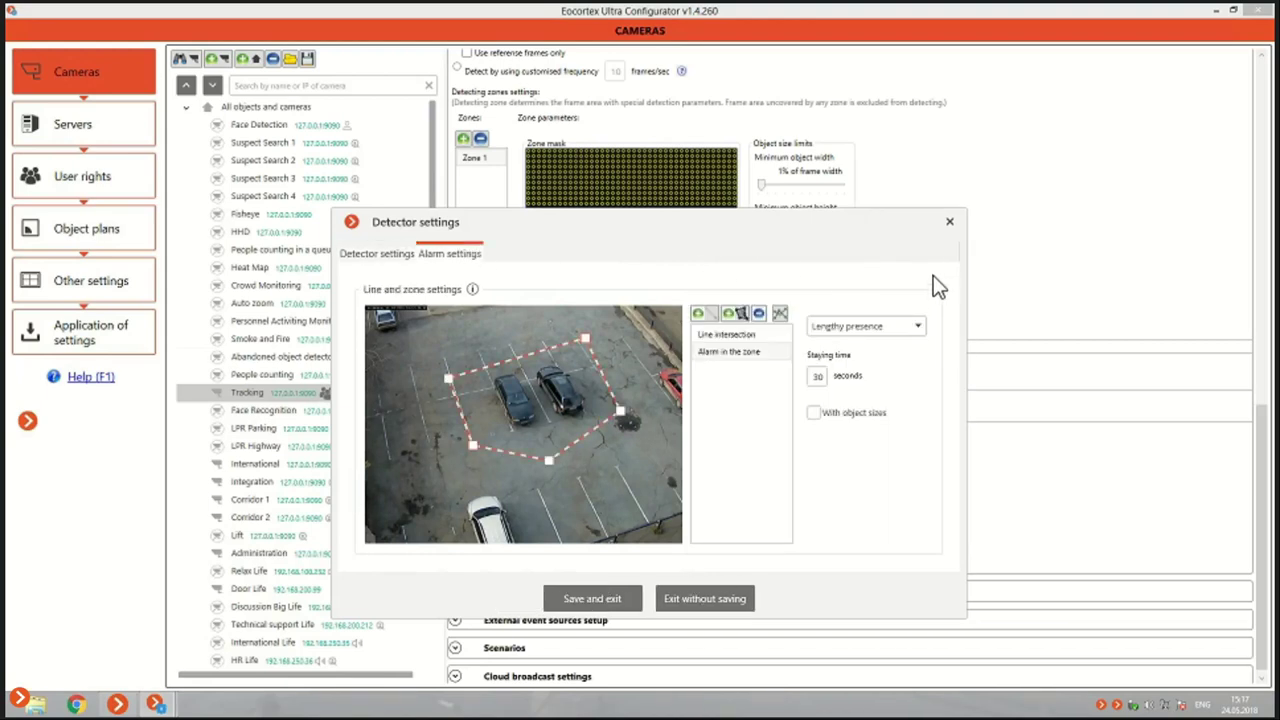
{"action": "left_click", "coordinate": [950, 223]}
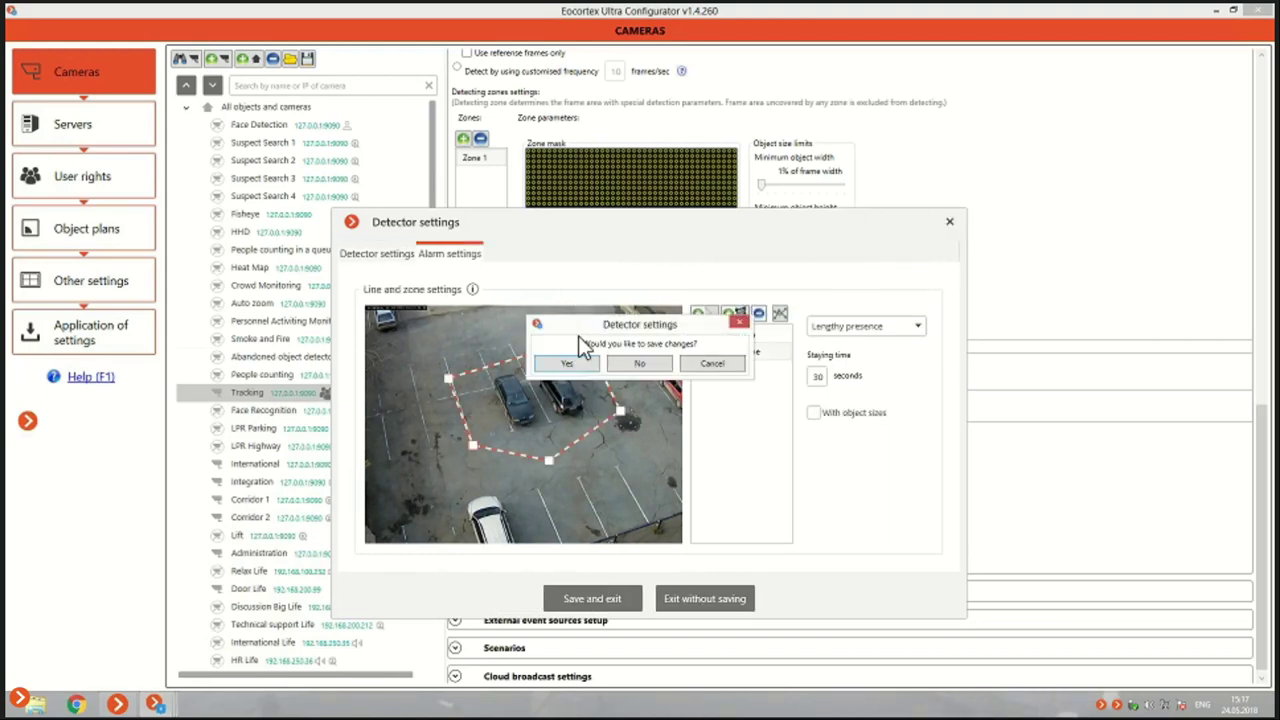
{"action": "left_click", "coordinate": [638, 364]}
{"action": "scroll", "coordinate": [947, 385], "scroll_direction": "up", "scroll_amount": 2}
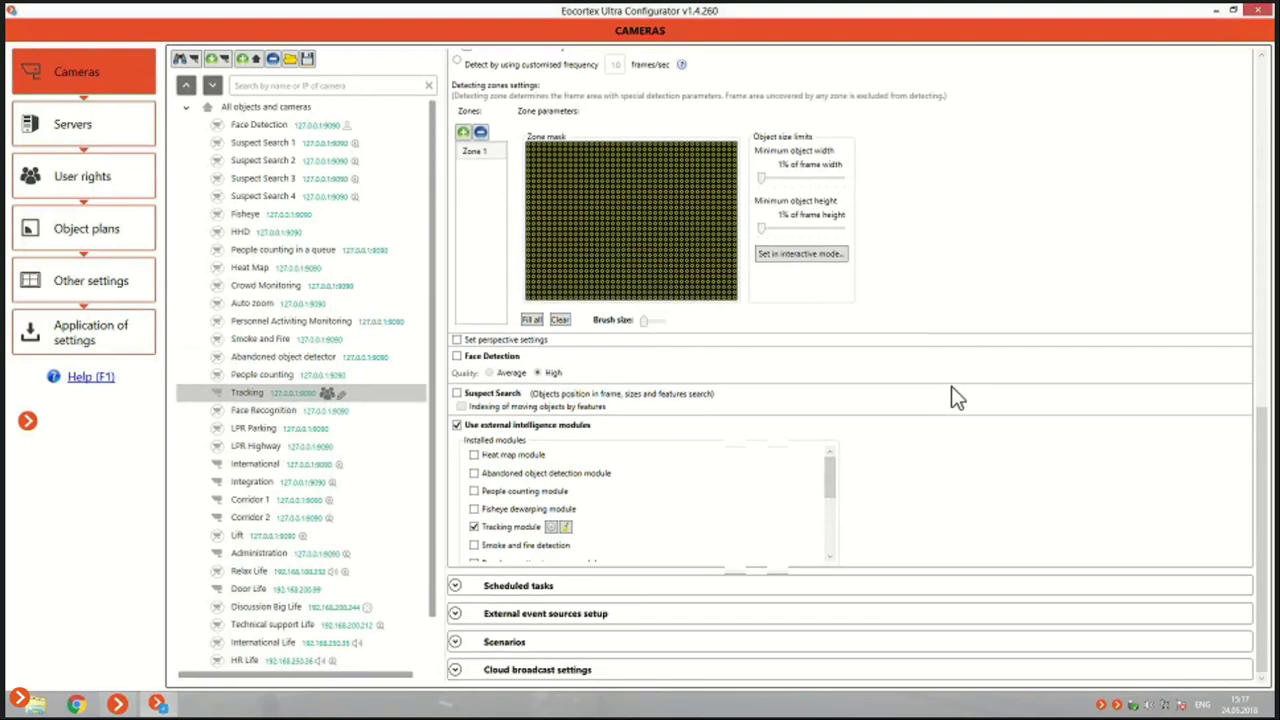
{"action": "scroll", "coordinate": [950, 384], "scroll_direction": "up", "scroll_amount": 6}
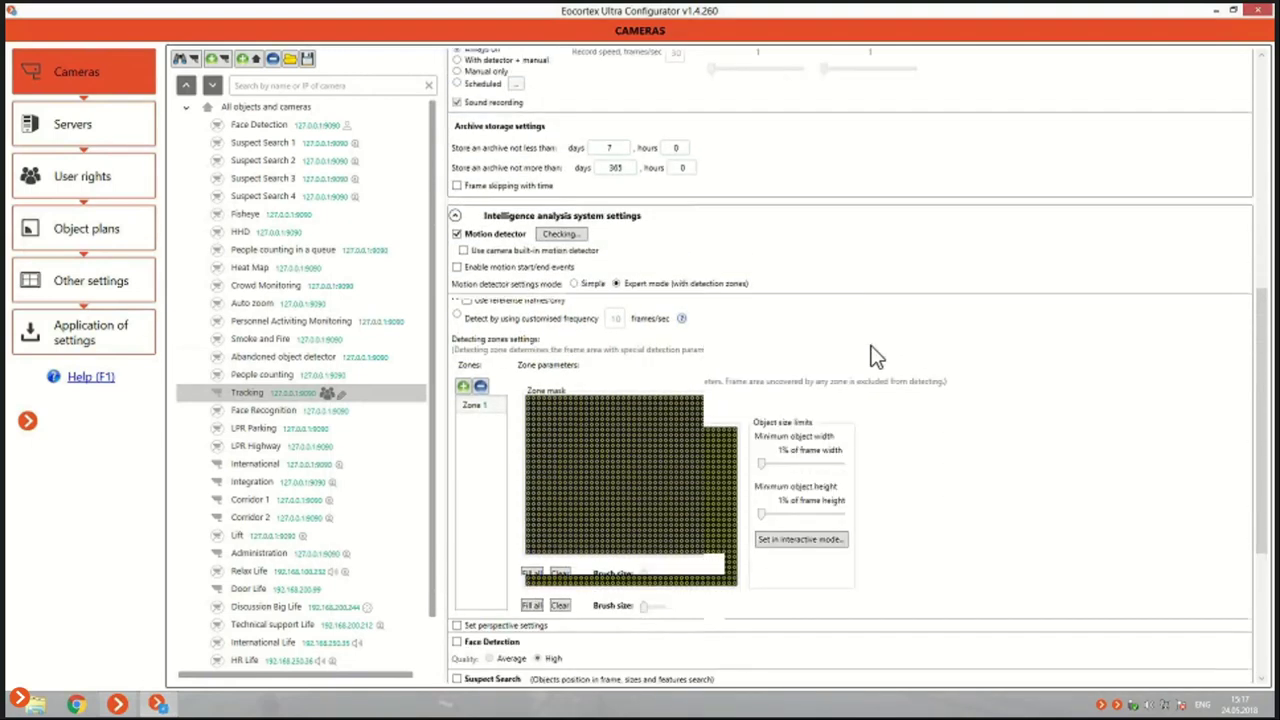
{"action": "scroll", "coordinate": [688, 333], "scroll_direction": "up", "scroll_amount": 1}
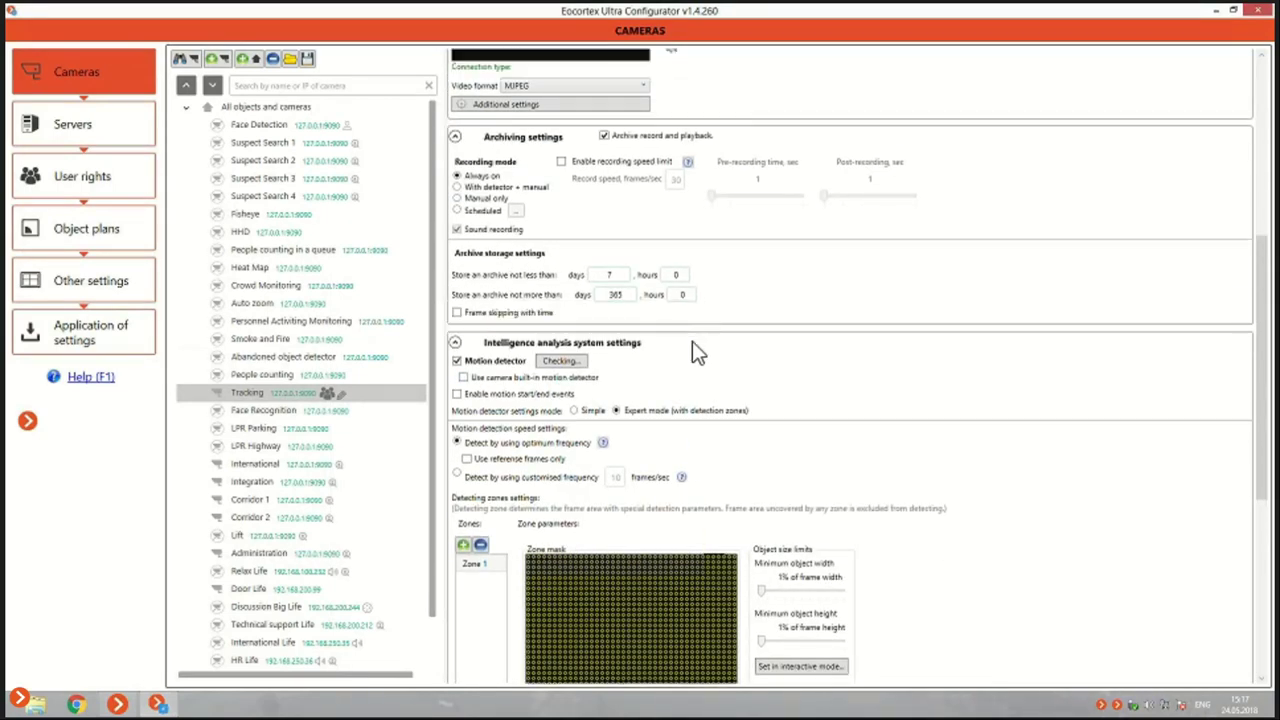
{"action": "scroll", "coordinate": [715, 380], "scroll_direction": "up", "scroll_amount": 3}
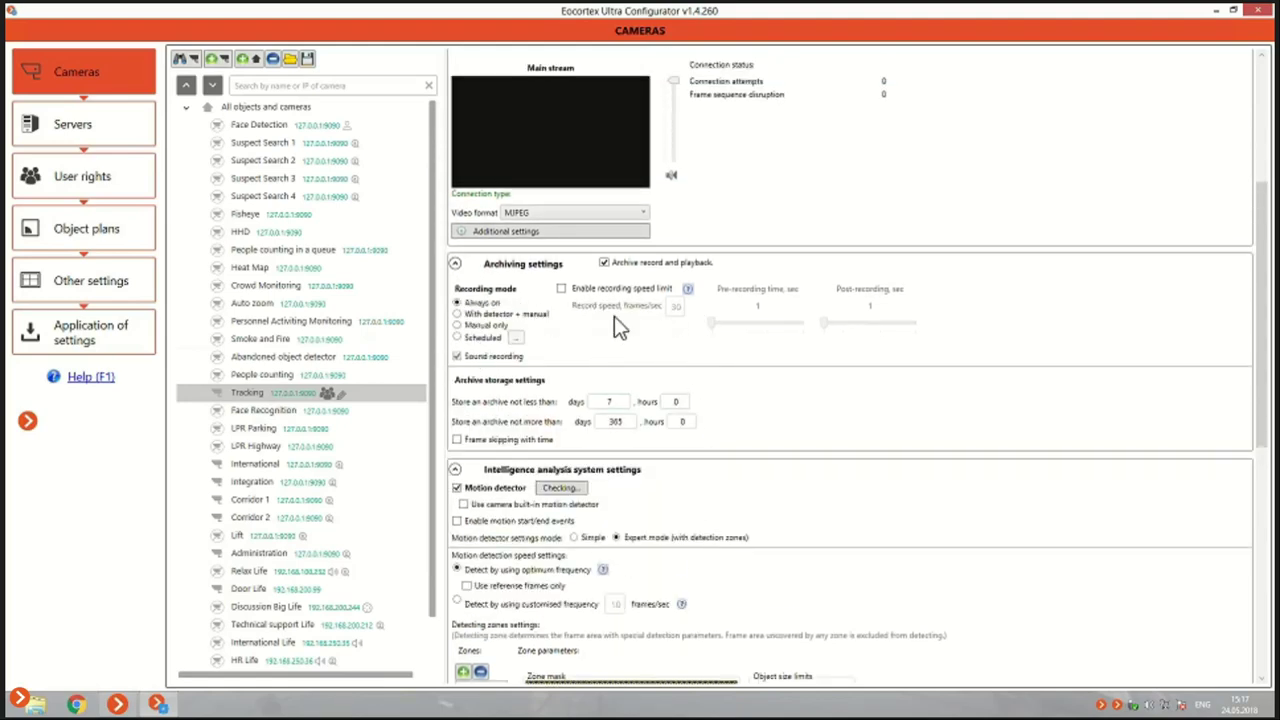
{"action": "scroll", "coordinate": [750, 336], "scroll_direction": "down", "scroll_amount": 2}
{"action": "scroll", "coordinate": [750, 336], "scroll_direction": "down", "scroll_amount": 8}
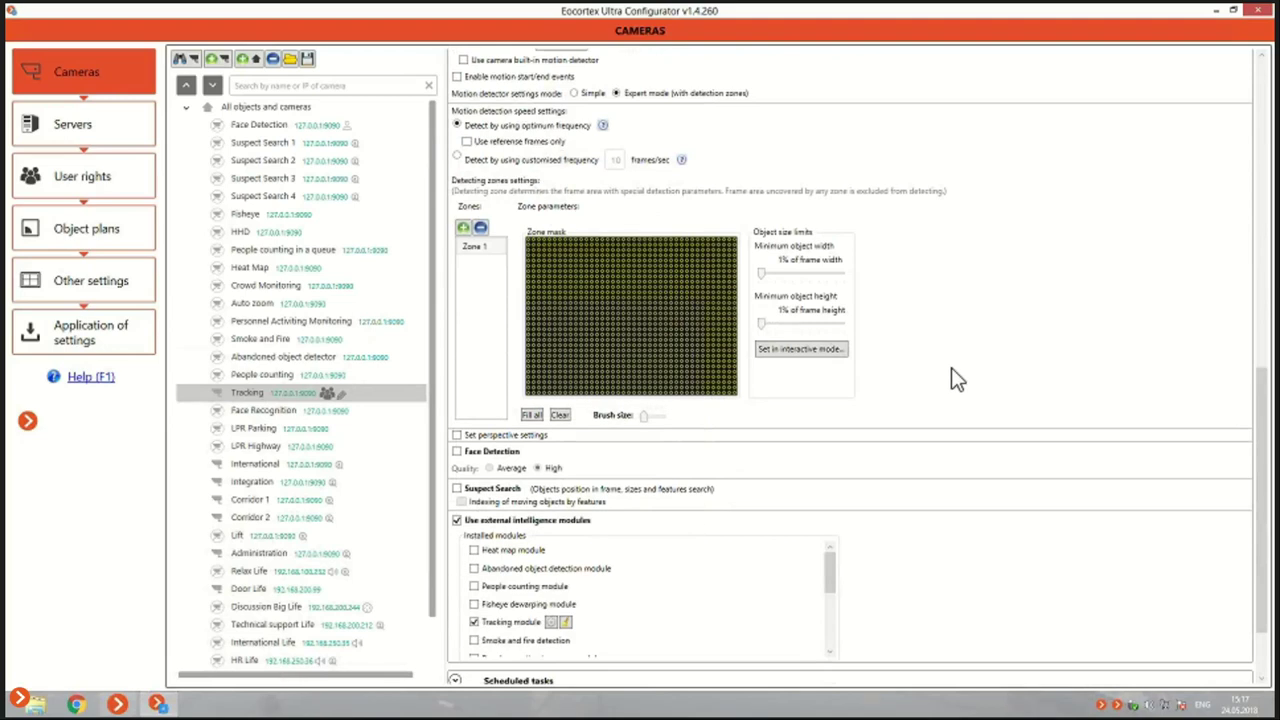
{"action": "scroll", "coordinate": [951, 367], "scroll_direction": "up", "scroll_amount": 2}
{"action": "scroll", "coordinate": [943, 371], "scroll_direction": "down", "scroll_amount": 2}
{"action": "scroll", "coordinate": [948, 384], "scroll_direction": "down", "scroll_amount": 2}
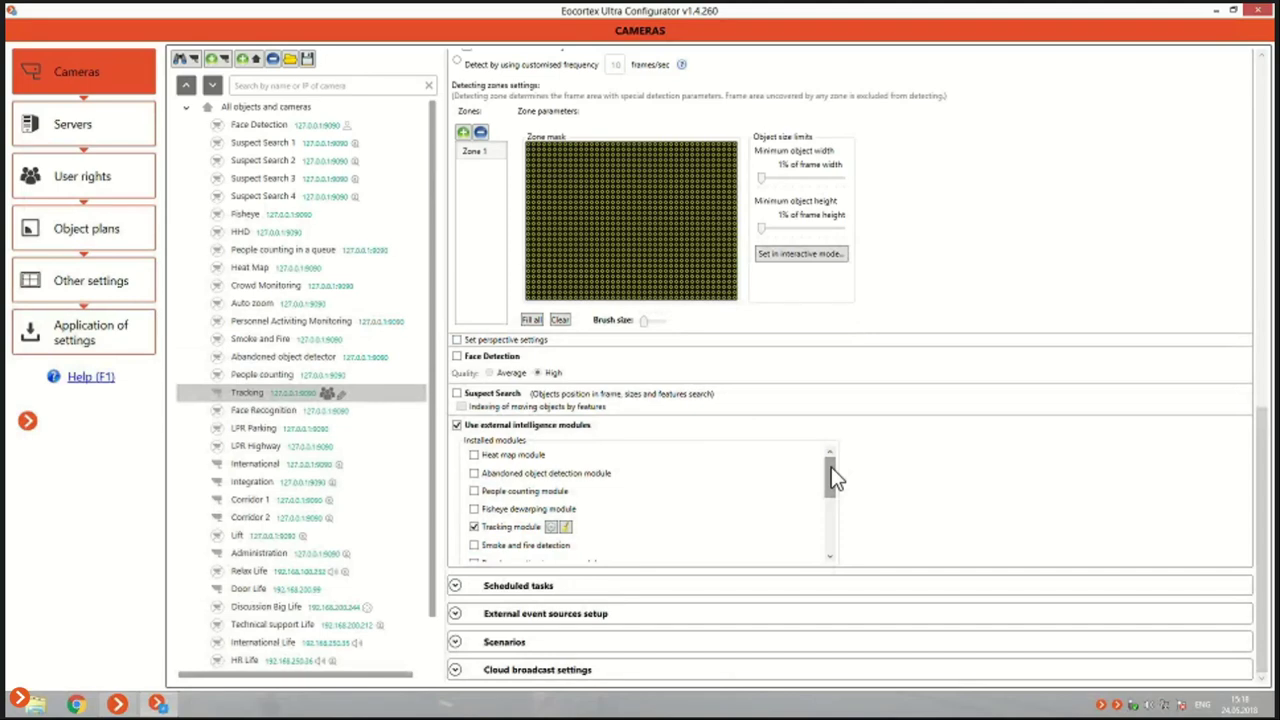
{"action": "scroll", "coordinate": [868, 415], "scroll_direction": "up", "scroll_amount": 5}
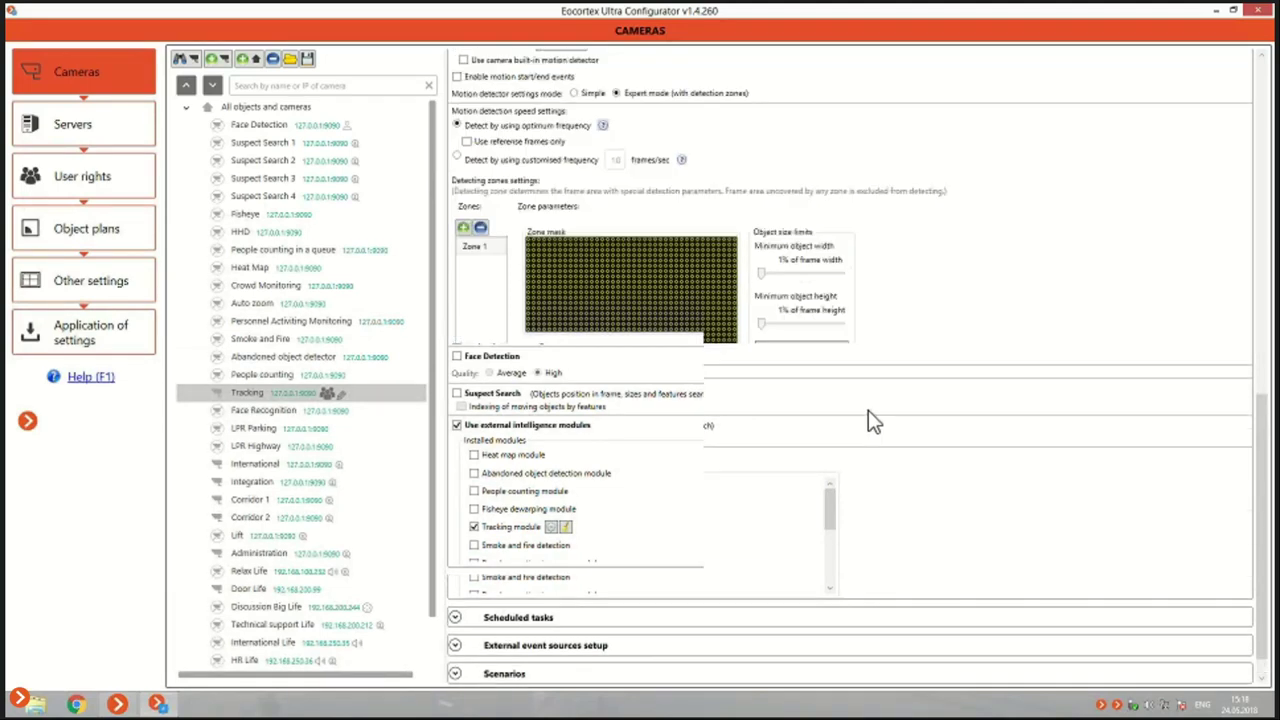
{"action": "scroll", "coordinate": [926, 415], "scroll_direction": "down", "scroll_amount": 3}
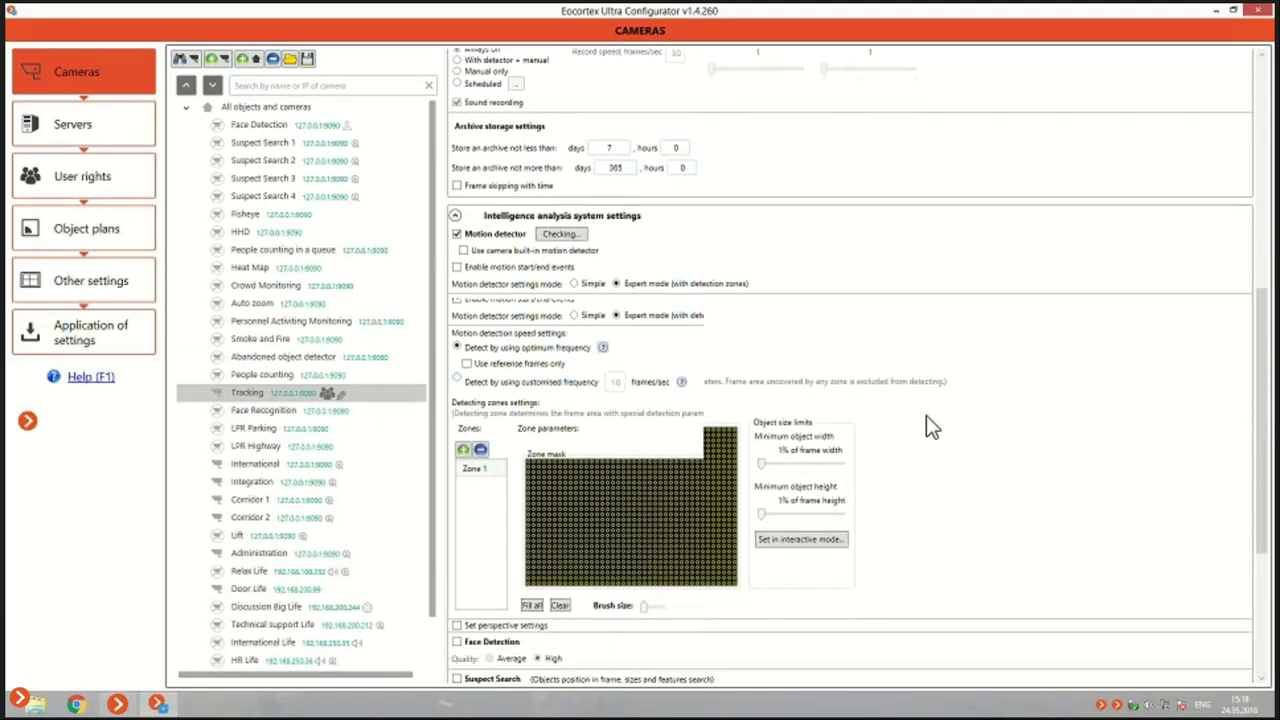
{"action": "scroll", "coordinate": [925, 433], "scroll_direction": "down", "scroll_amount": 2}
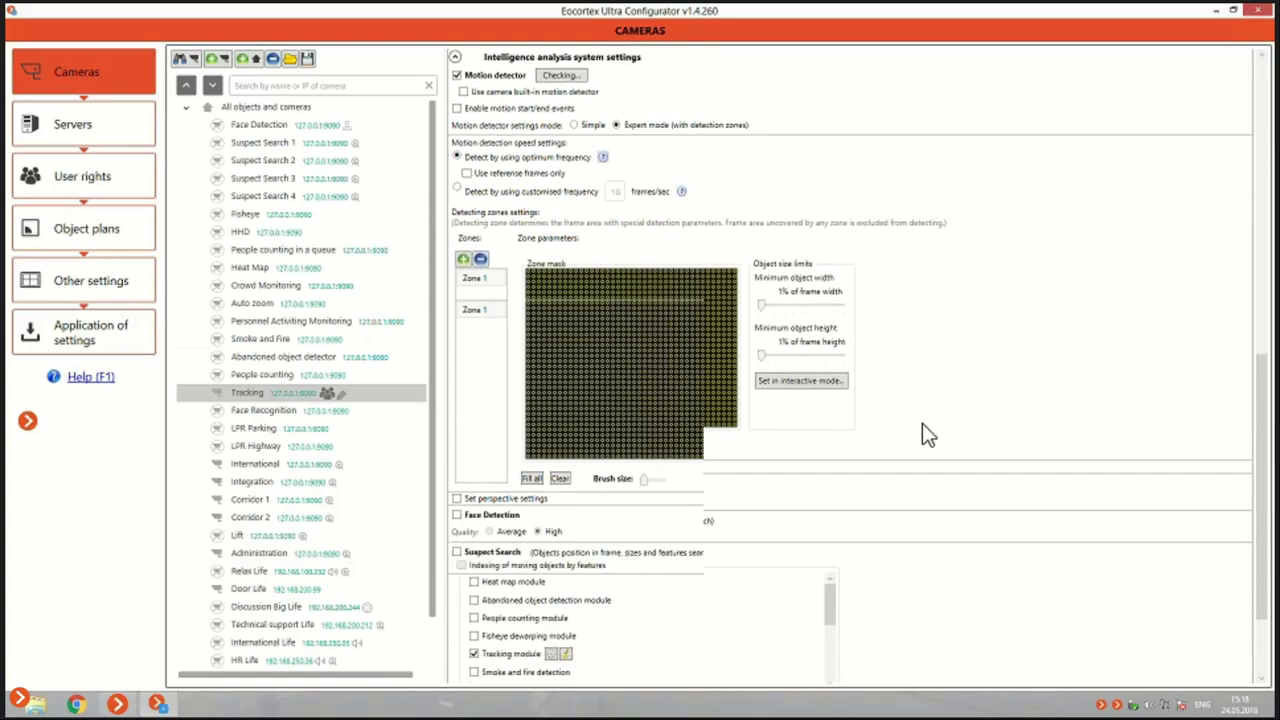
{"action": "scroll", "coordinate": [924, 440], "scroll_direction": "down", "scroll_amount": 2}
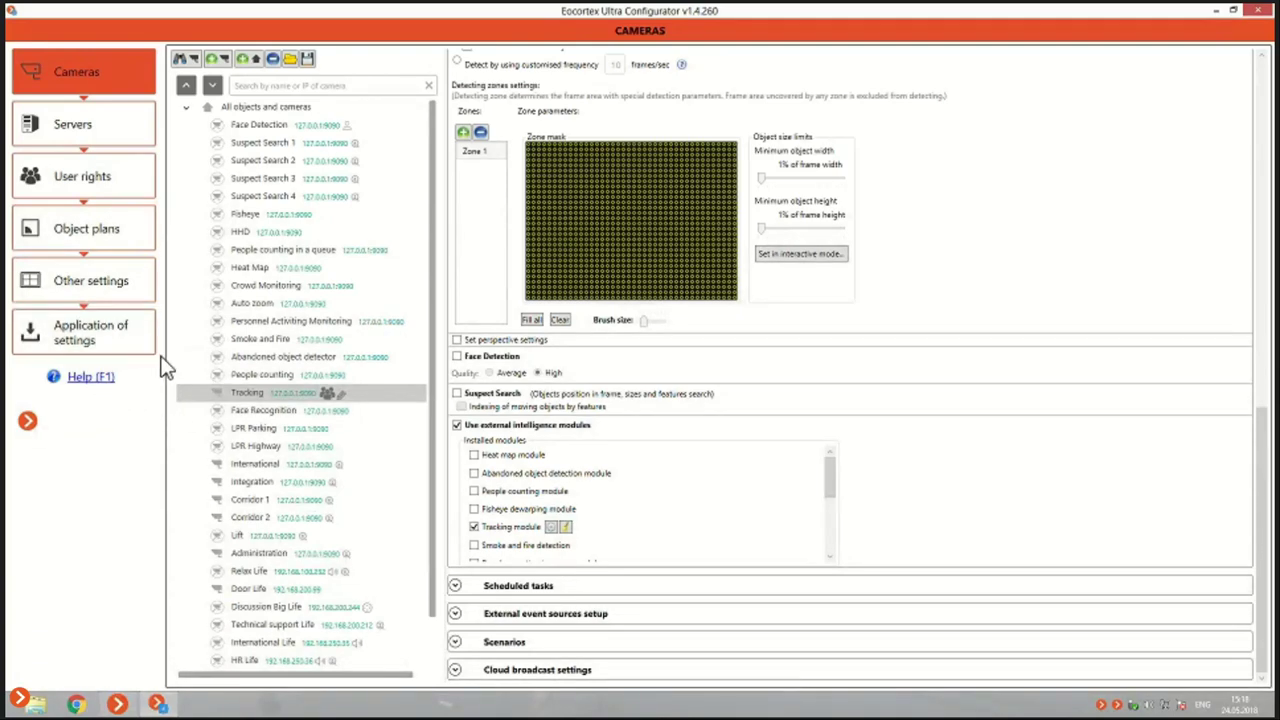
Step: Apply the configuration with the Tracking settings, skipping the video stream test, and switch to viewing mode
{"action": "left_click", "coordinate": [118, 345]}
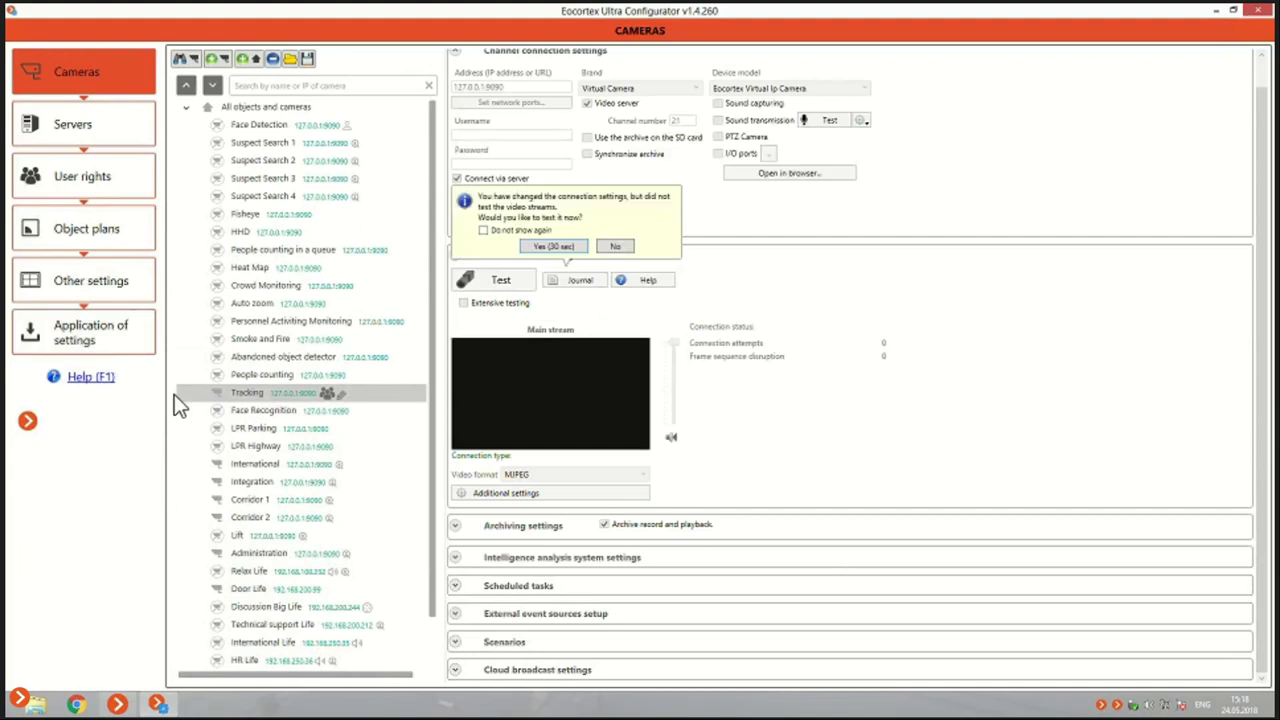
{"action": "left_click", "coordinate": [616, 250]}
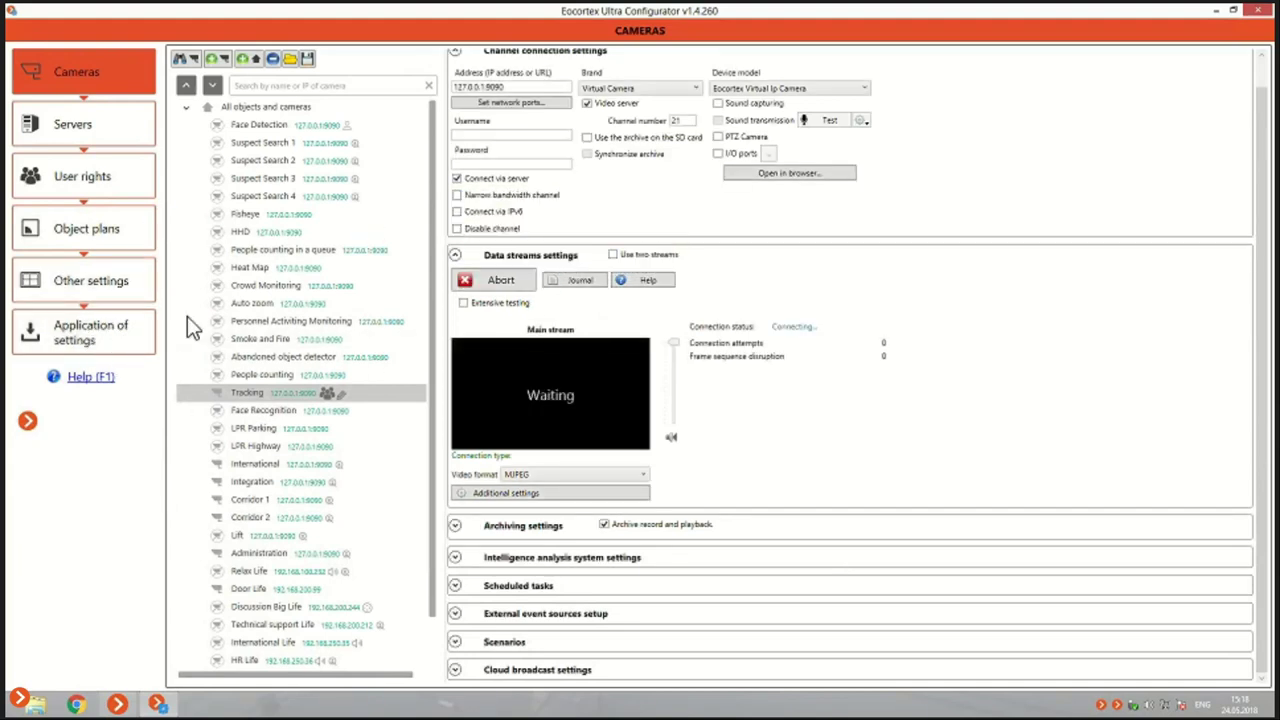
{"action": "left_click", "coordinate": [275, 285]}
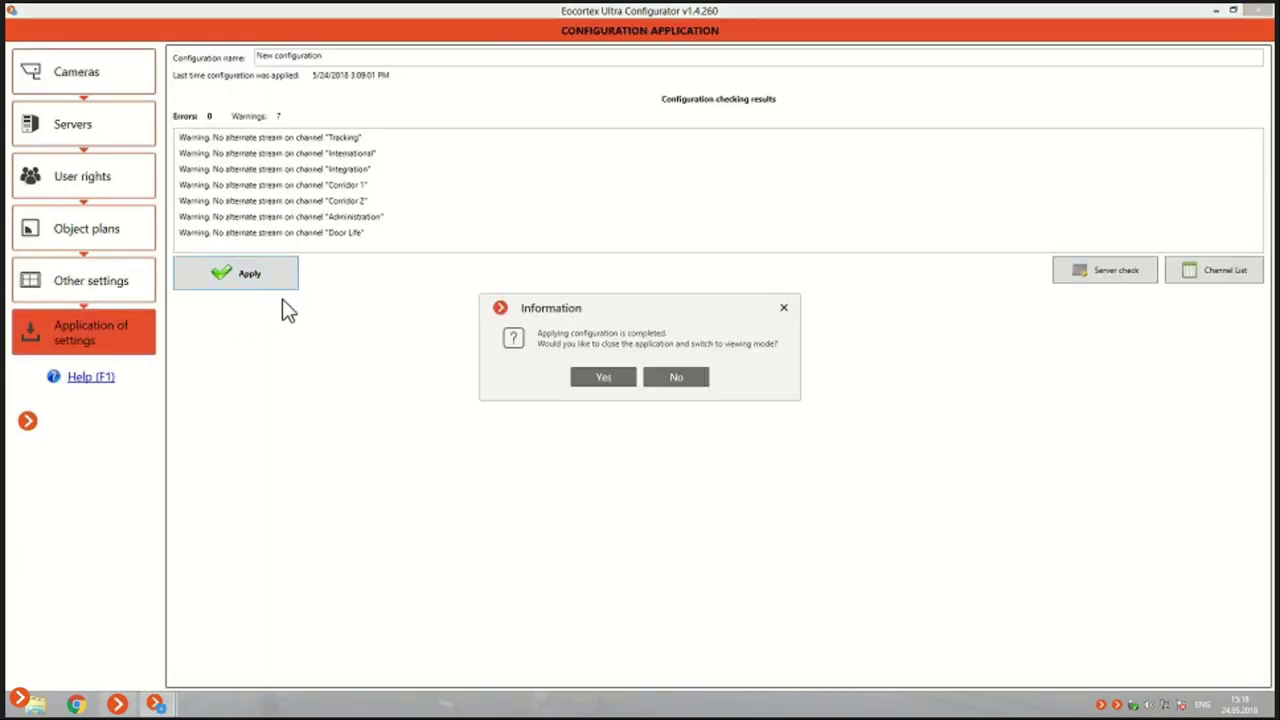
{"action": "left_click", "coordinate": [607, 385]}
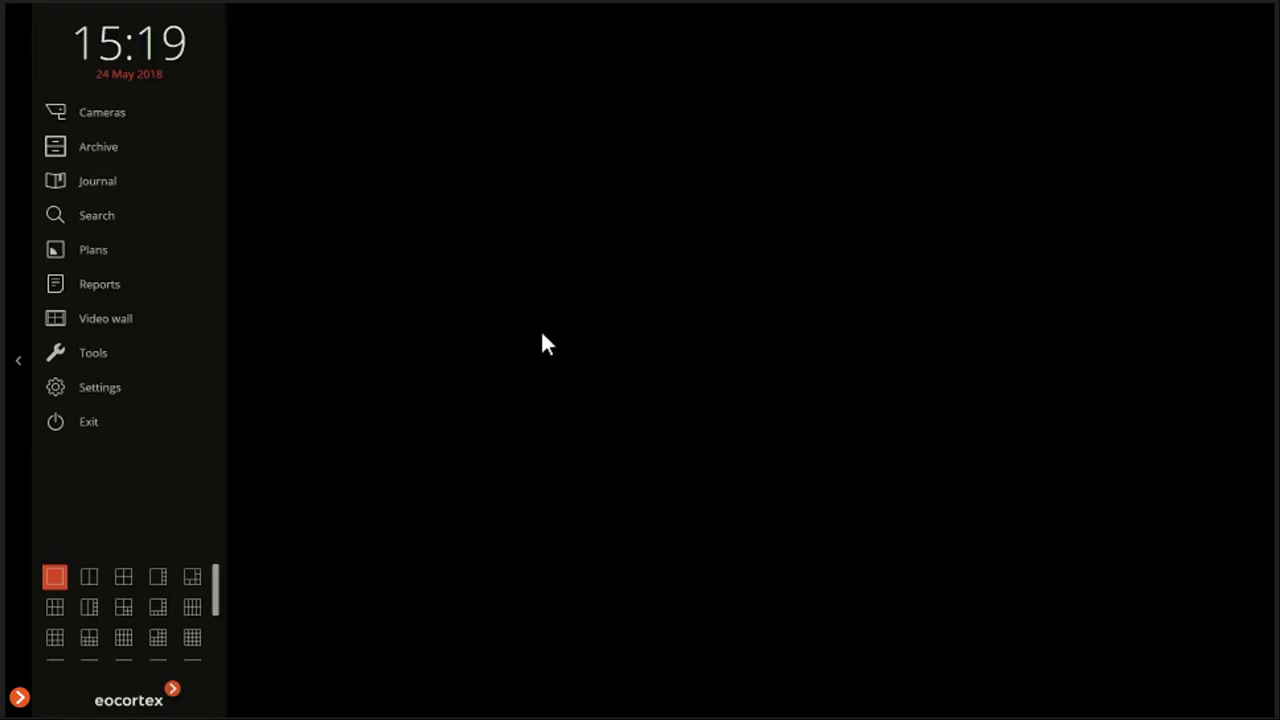
Step: Display the Tracking channel in the empty viewing cell
{"action": "right_click", "coordinate": [563, 365]}
{"action": "mouse_move", "coordinate": [591, 371]}
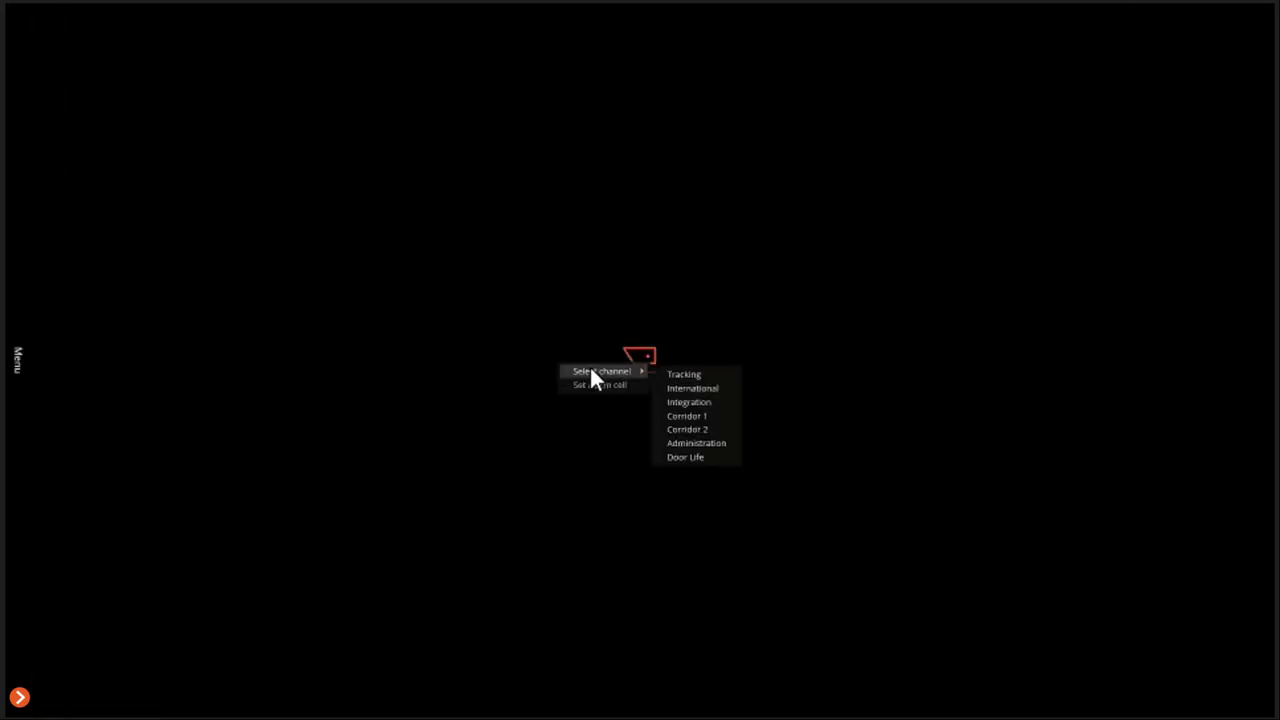
{"action": "left_click", "coordinate": [679, 376]}
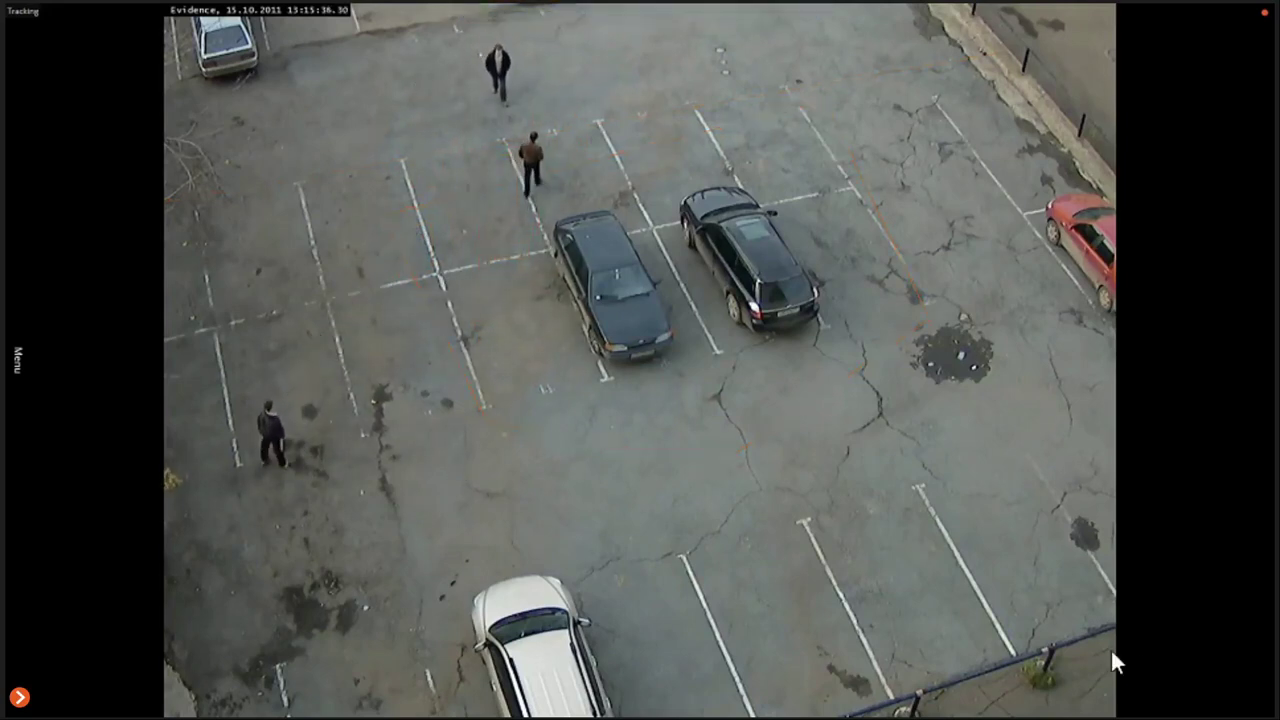
Step: Turn on the display of the Tracking module's line and alarm zone over the live video
{"action": "left_click", "coordinate": [1253, 704]}
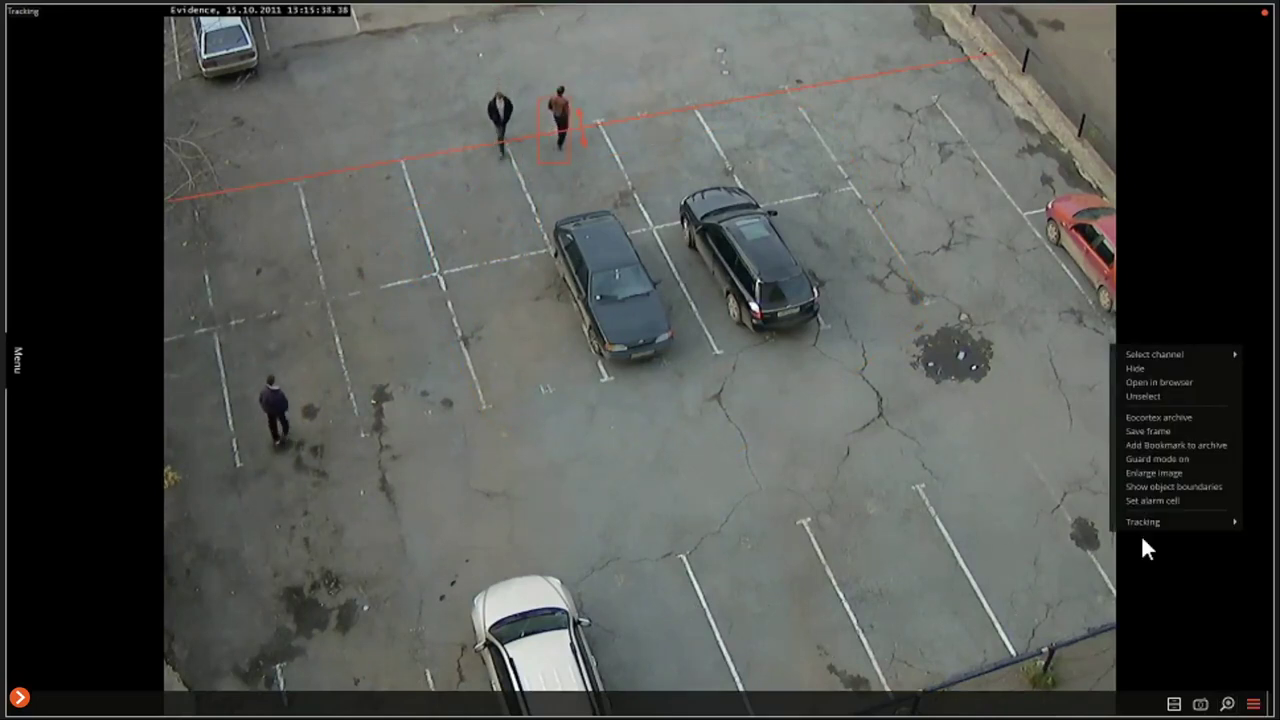
{"action": "mouse_move", "coordinate": [1151, 521]}
{"action": "left_click", "coordinate": [1044, 526]}
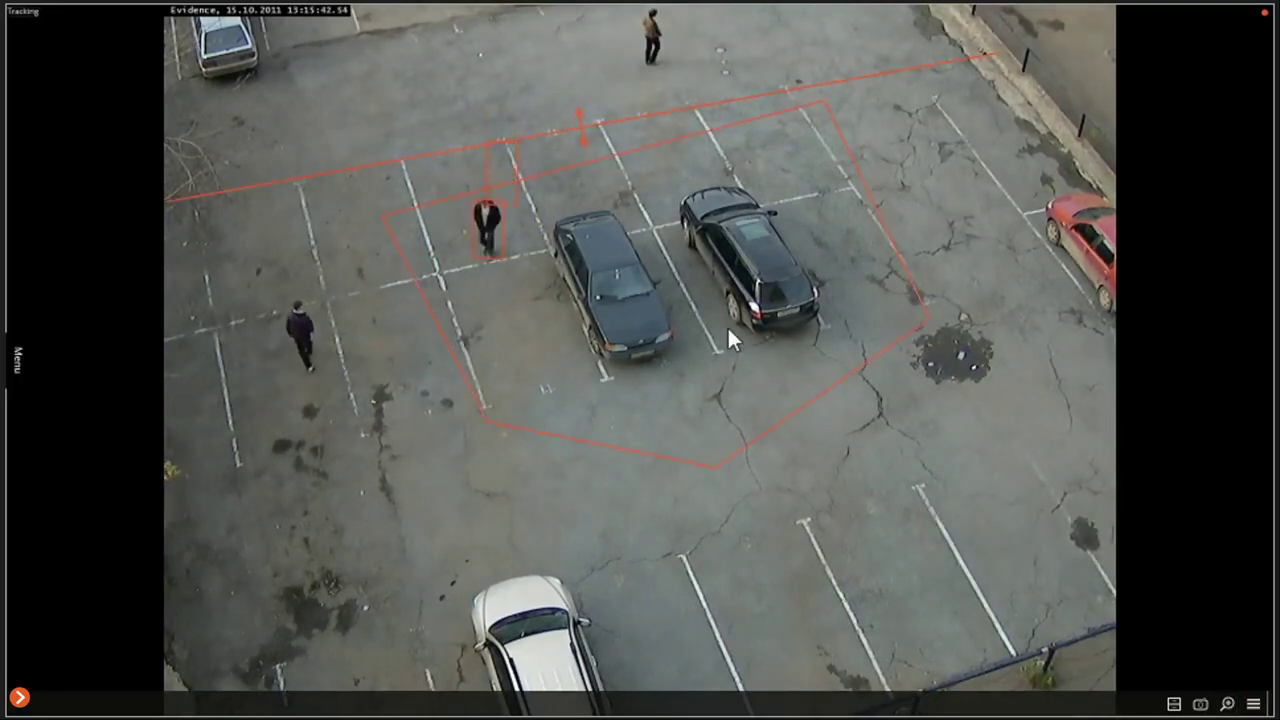
Step: Open the 15:19:36 line intersection event from the journal, play its archive footage backward and forward, and close the playback
{"action": "mouse_move", "coordinate": [18, 357]}
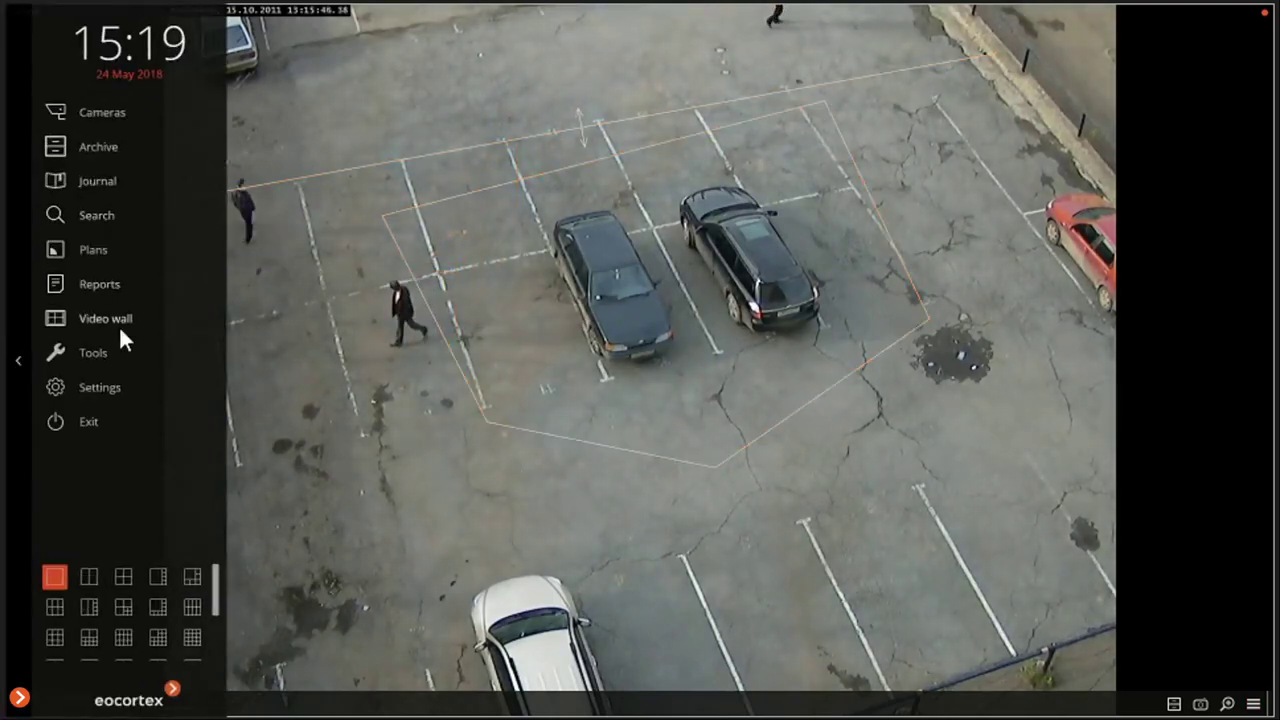
{"action": "left_click", "coordinate": [95, 186]}
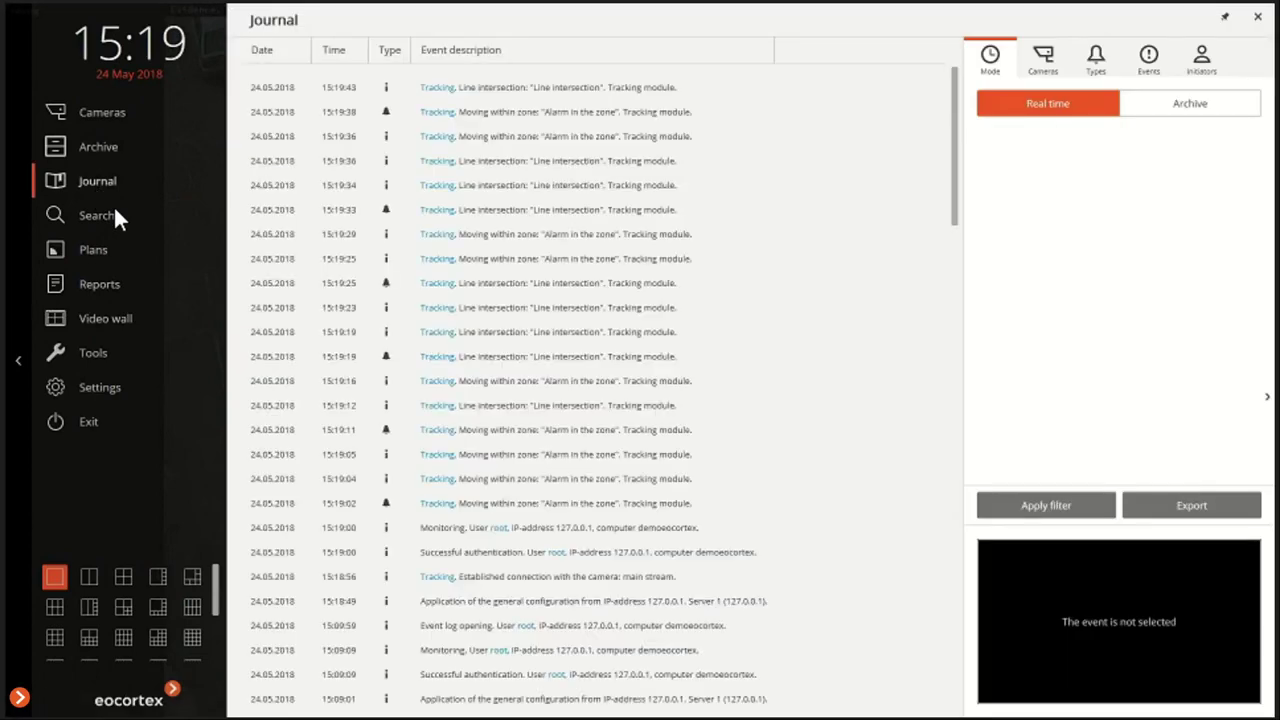
{"action": "double_click", "coordinate": [504, 164]}
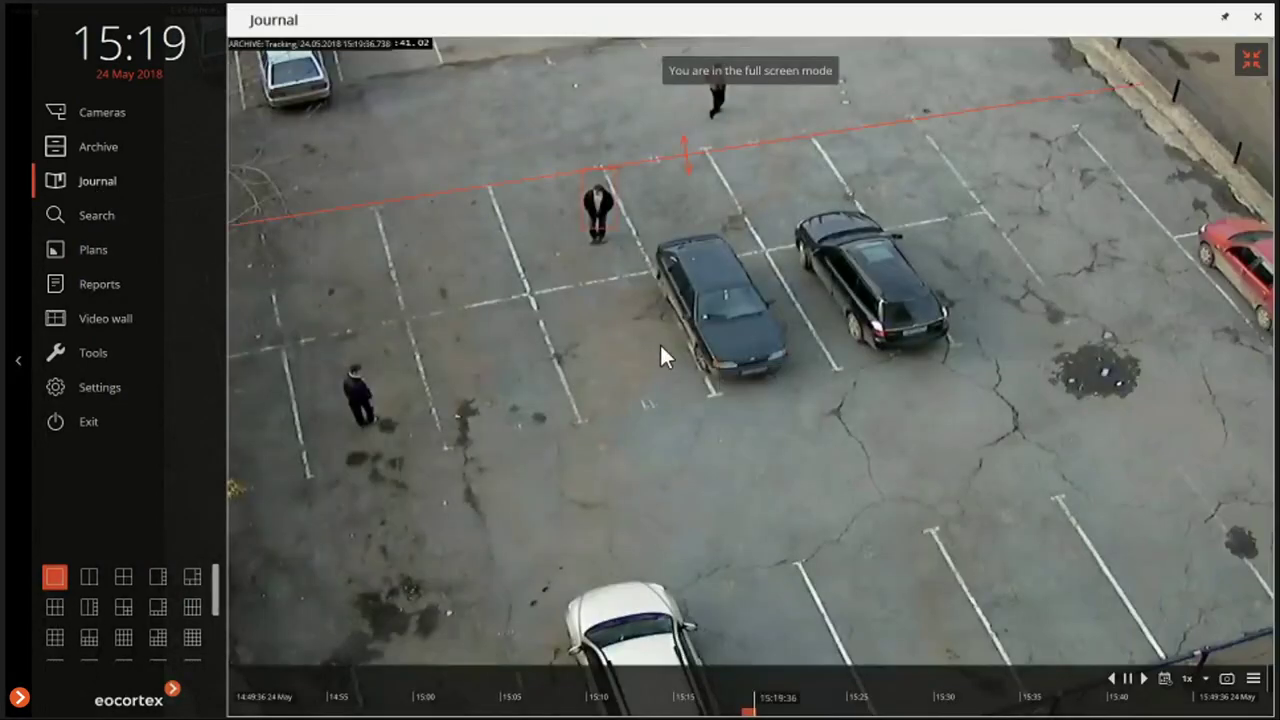
{"action": "left_click", "coordinate": [1112, 677]}
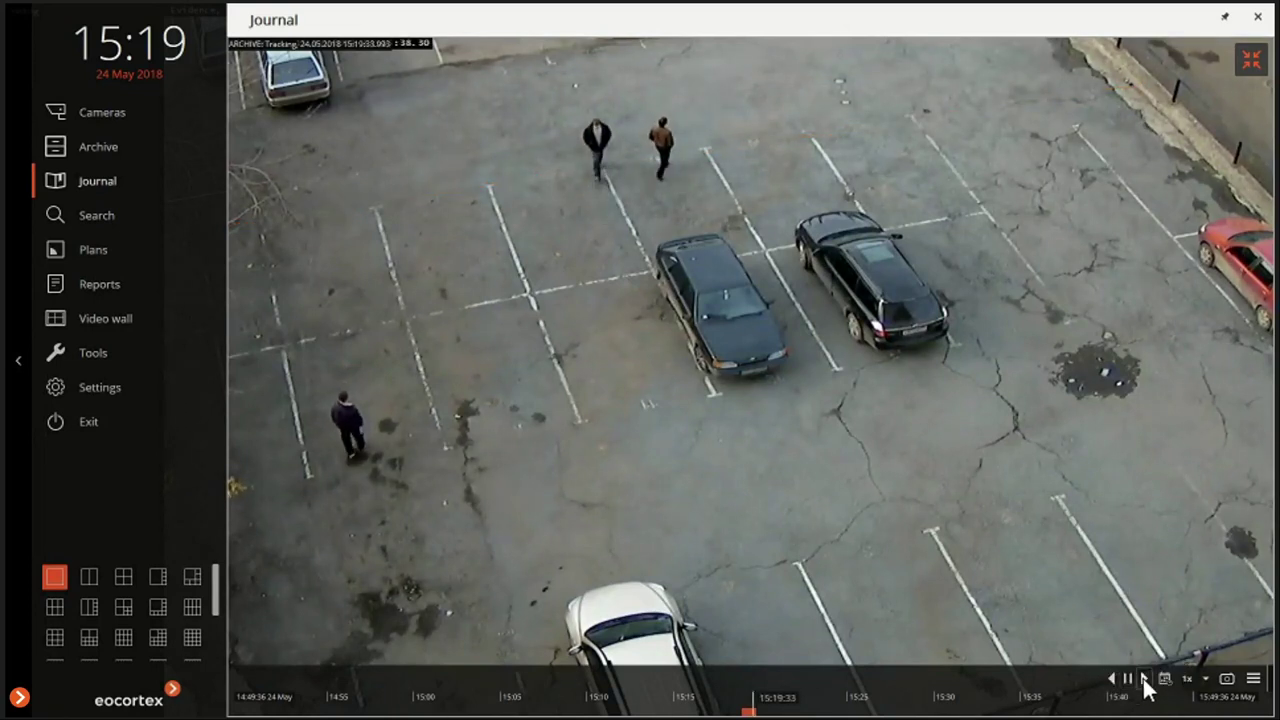
{"action": "left_click", "coordinate": [1145, 680]}
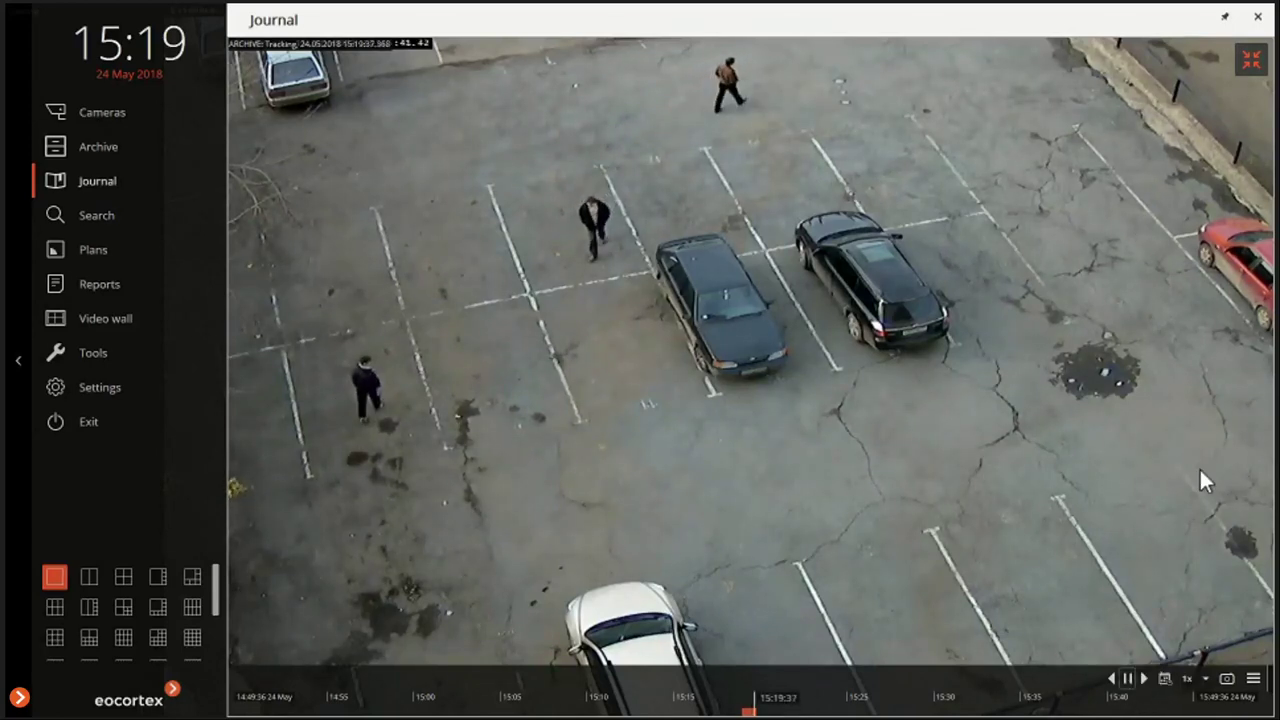
{"action": "left_click", "coordinate": [1251, 62]}
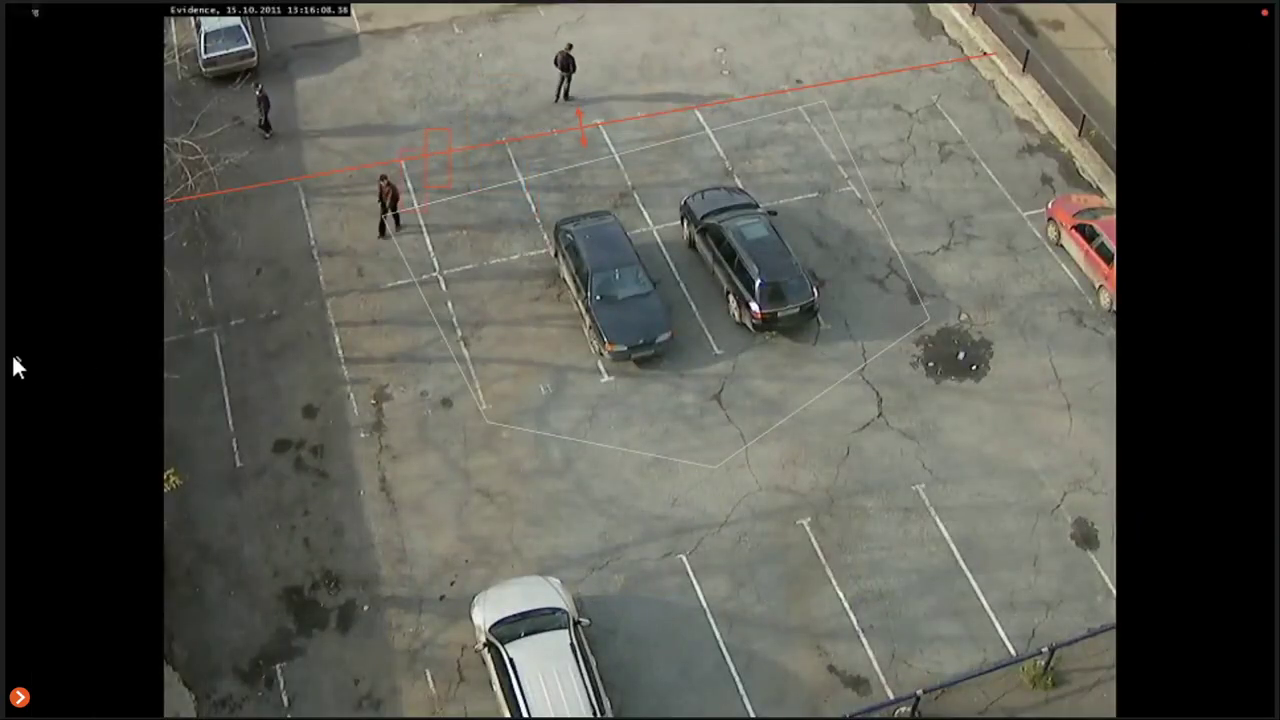
Step: In the Eocortex Configurator, disable the Abandoned object detector channel and enable the Face Detection channel
{"action": "mouse_move", "coordinate": [16, 360]}
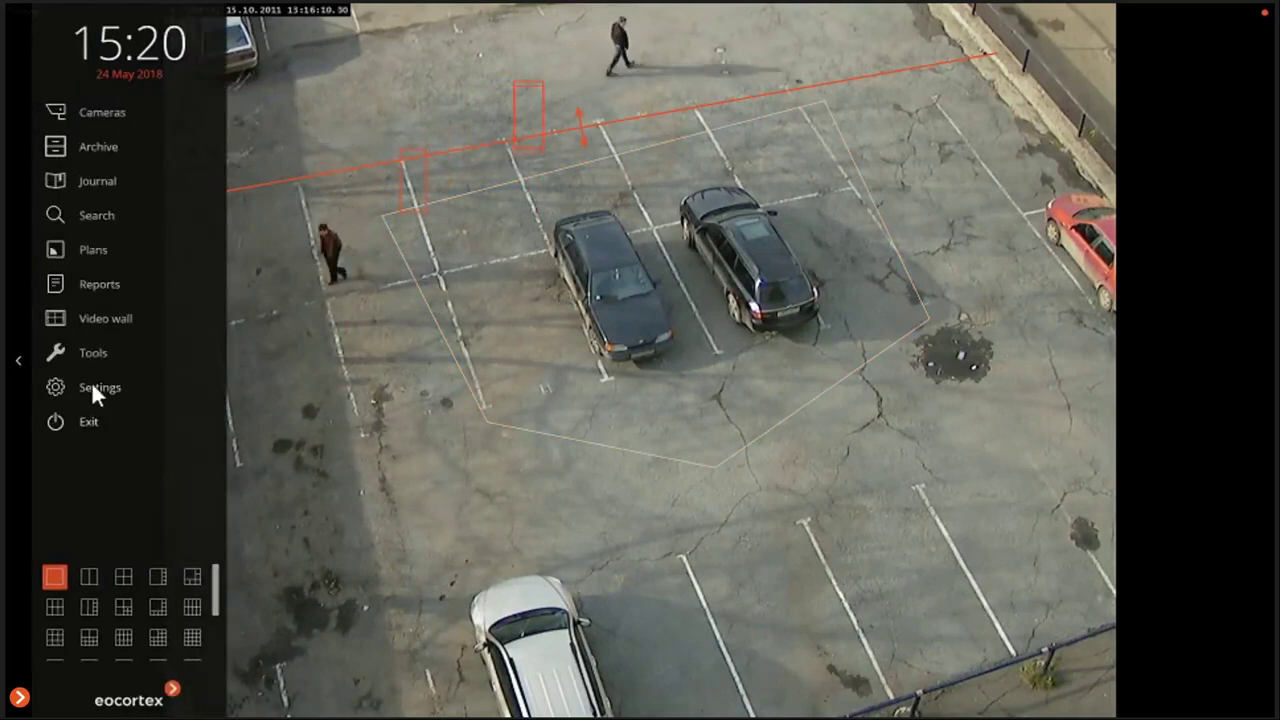
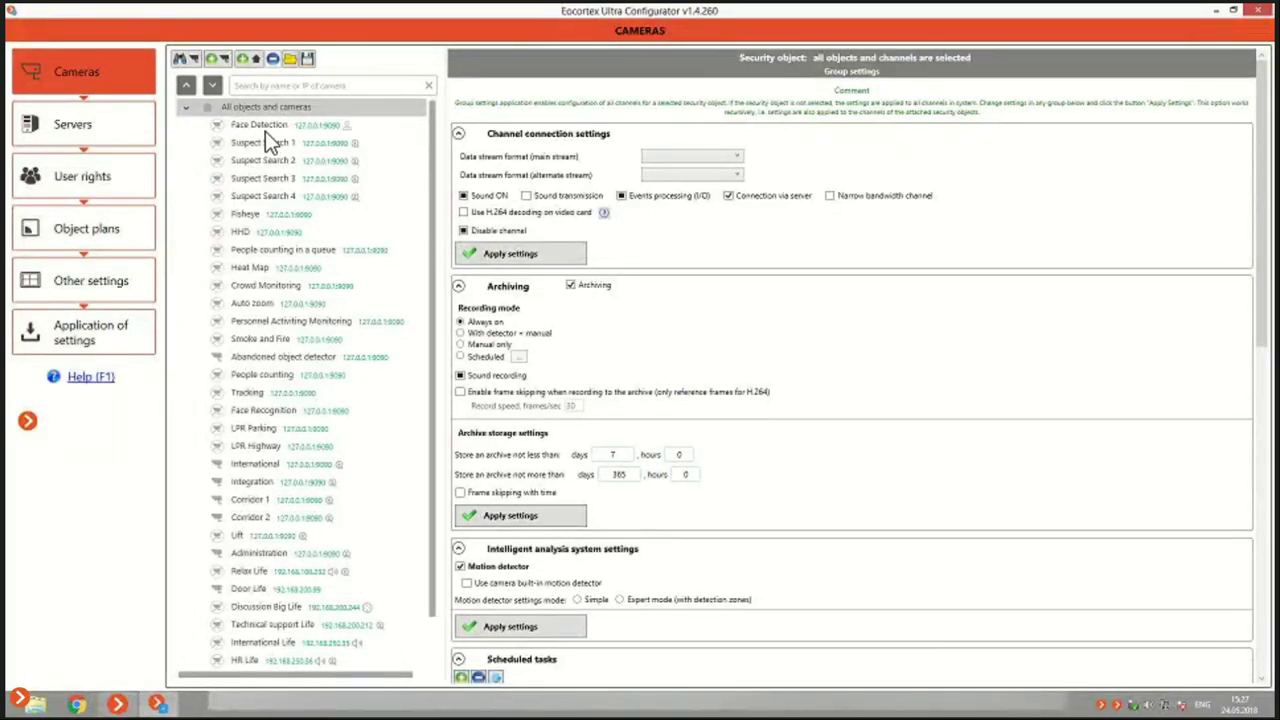
{"action": "left_click", "coordinate": [258, 358]}
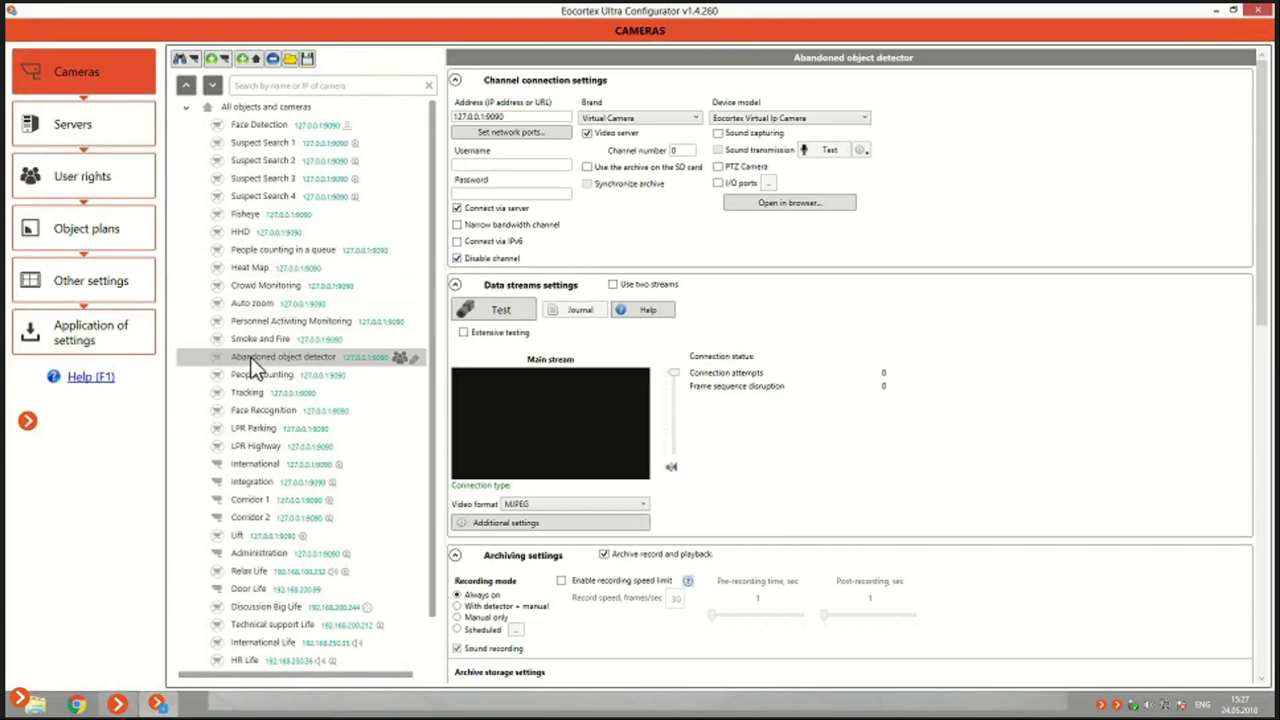
{"action": "left_click", "coordinate": [270, 129]}
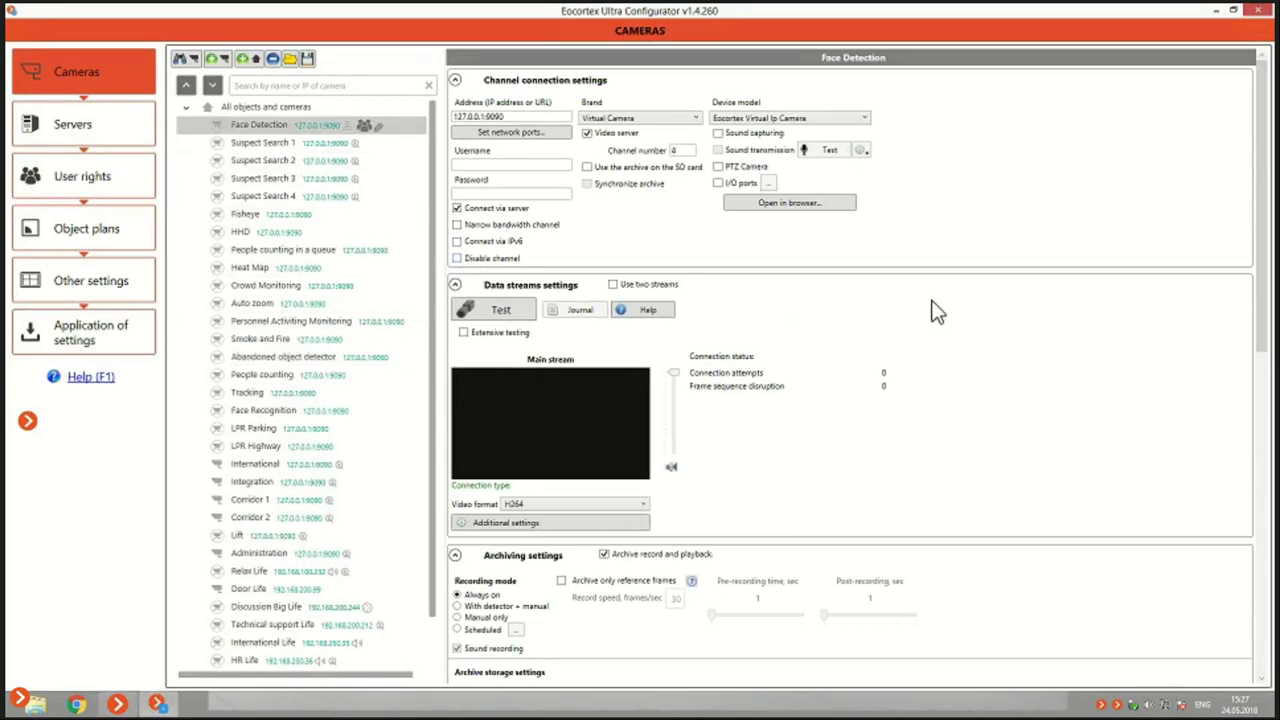
Step: Review the Face Detection camera's motion detector mode, detection frequency, zone and face detection quality settings
{"action": "scroll", "coordinate": [920, 306], "scroll_direction": "down", "scroll_amount": 5}
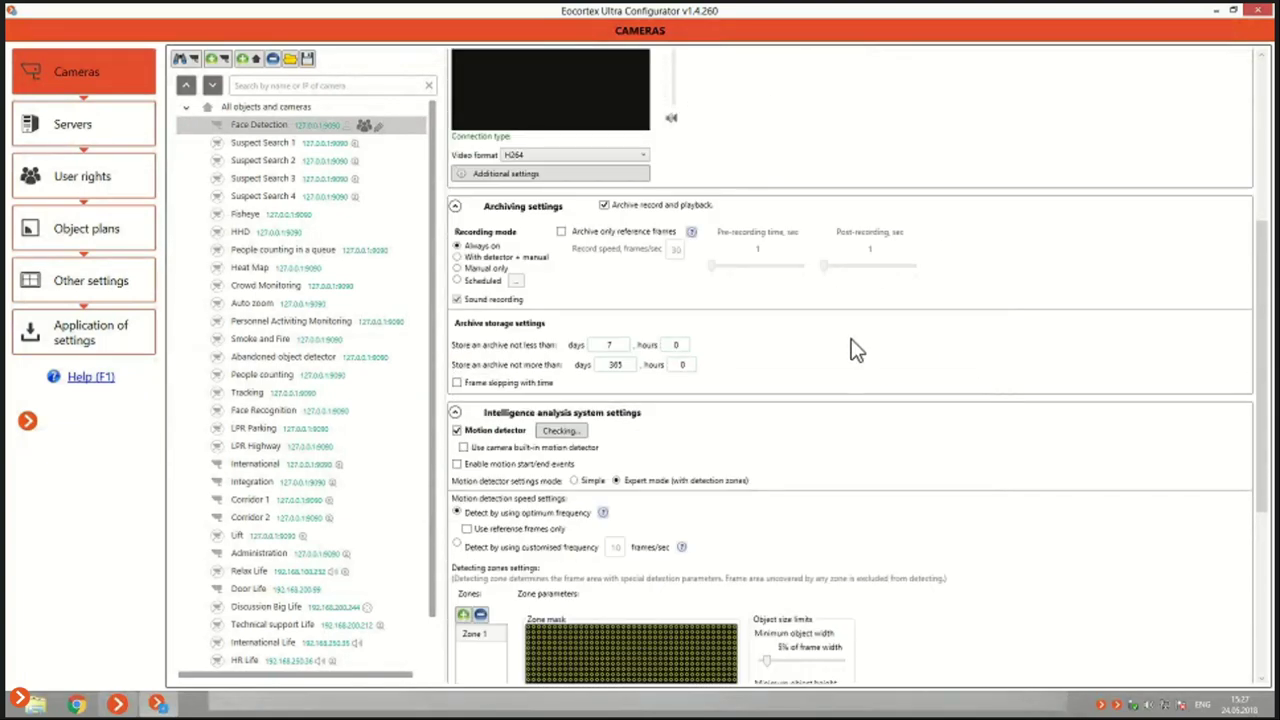
{"action": "scroll", "coordinate": [857, 350], "scroll_direction": "down", "scroll_amount": 1}
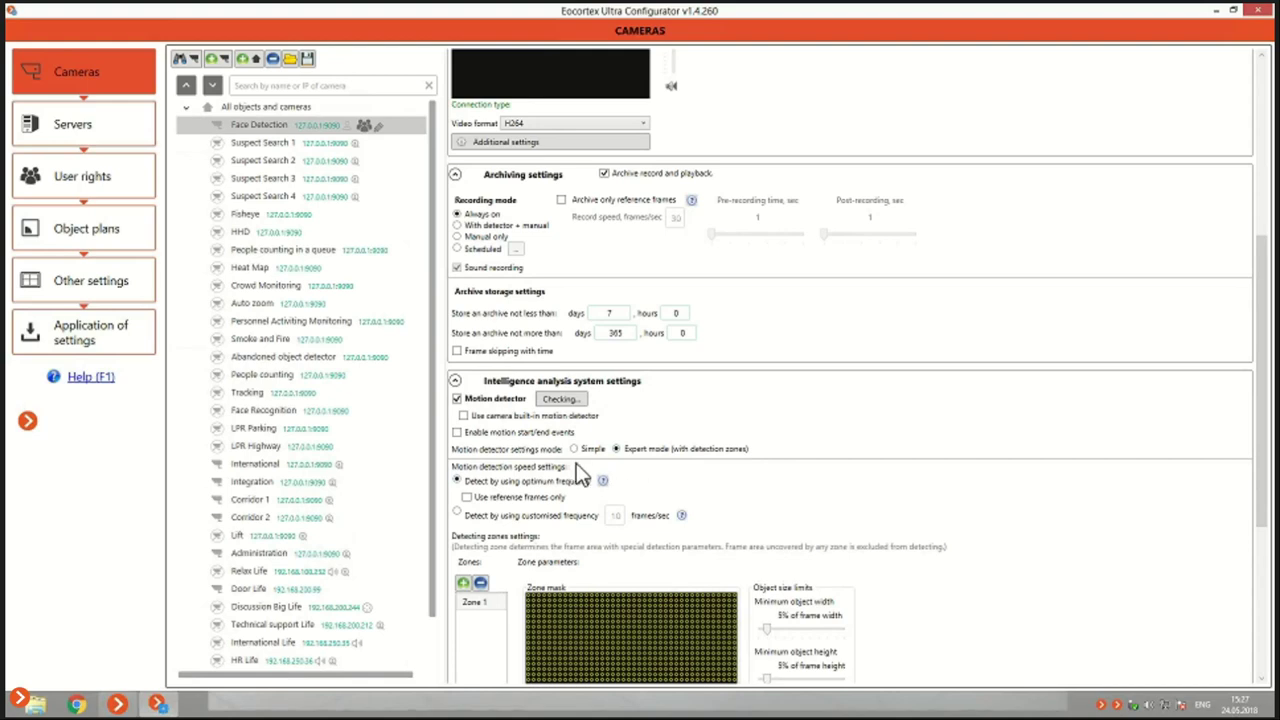
{"action": "scroll", "coordinate": [688, 410], "scroll_direction": "down", "scroll_amount": 1}
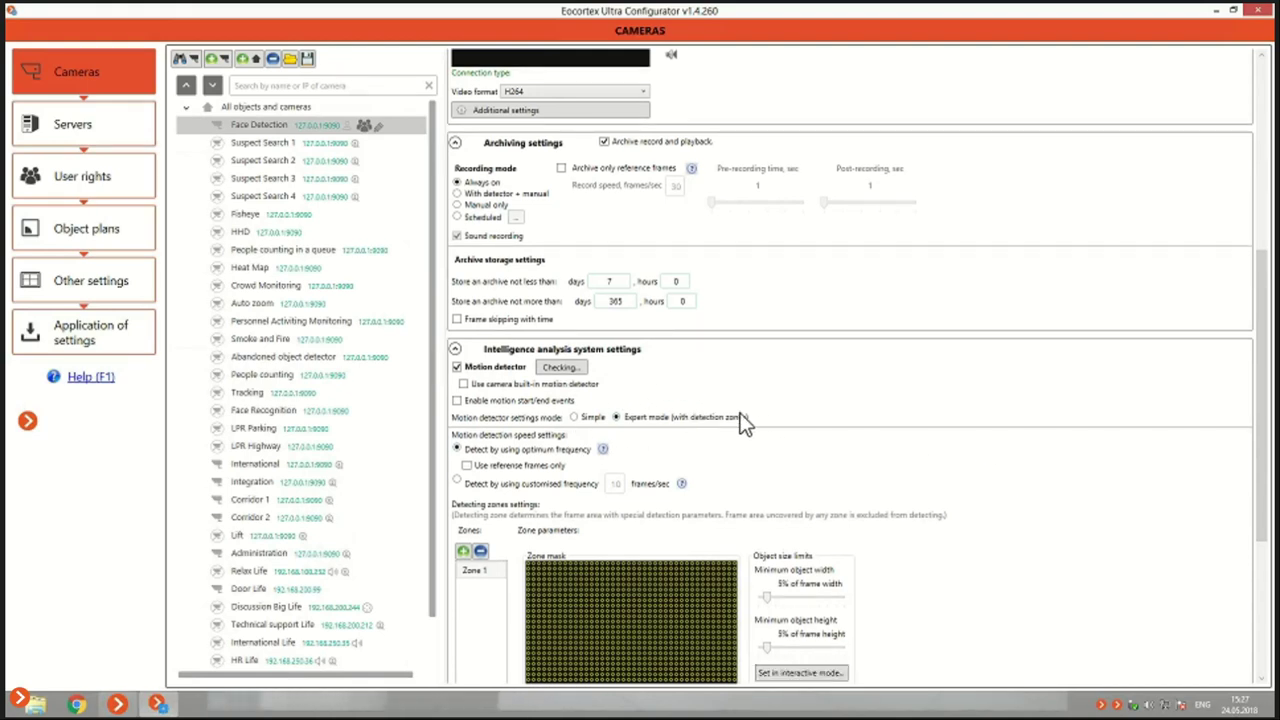
{"action": "scroll", "coordinate": [720, 415], "scroll_direction": "down", "scroll_amount": 1}
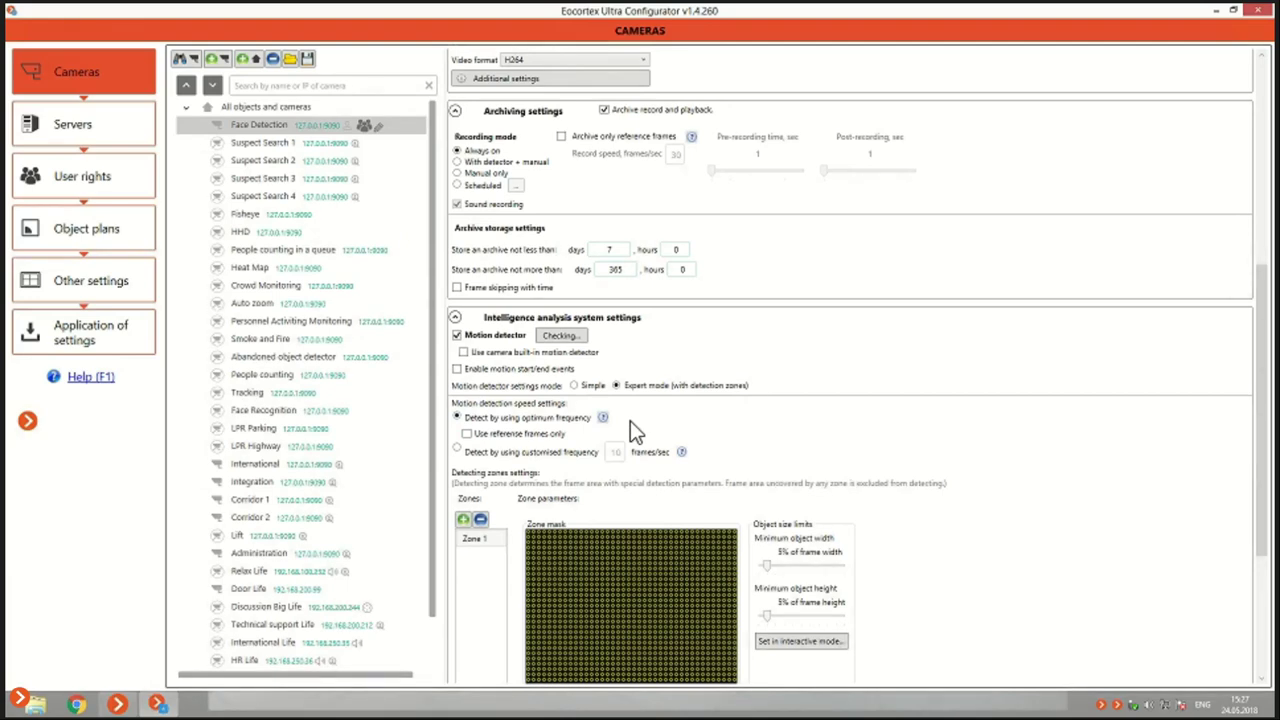
{"action": "scroll", "coordinate": [720, 415], "scroll_direction": "down", "scroll_amount": 8}
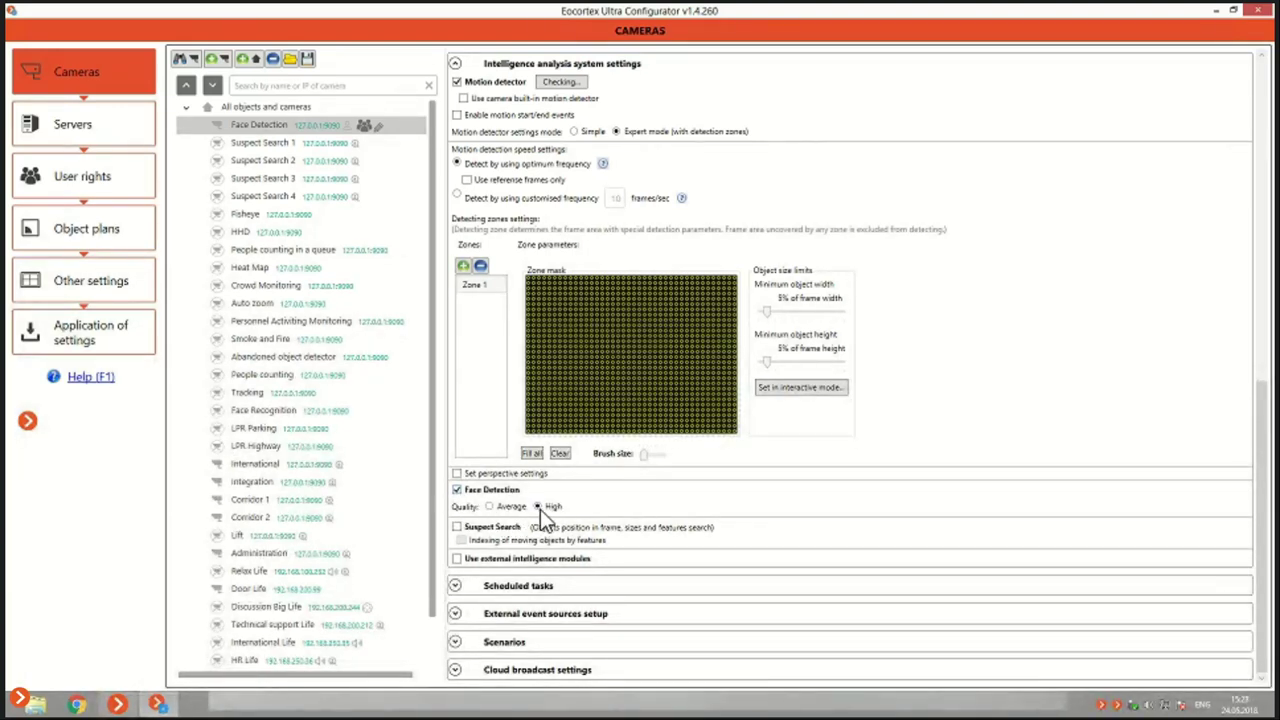
Step: Apply the configuration with the Face Detection channel, abandoning the video stream test, and close the Configurator for viewing mode
{"action": "left_click", "coordinate": [110, 340]}
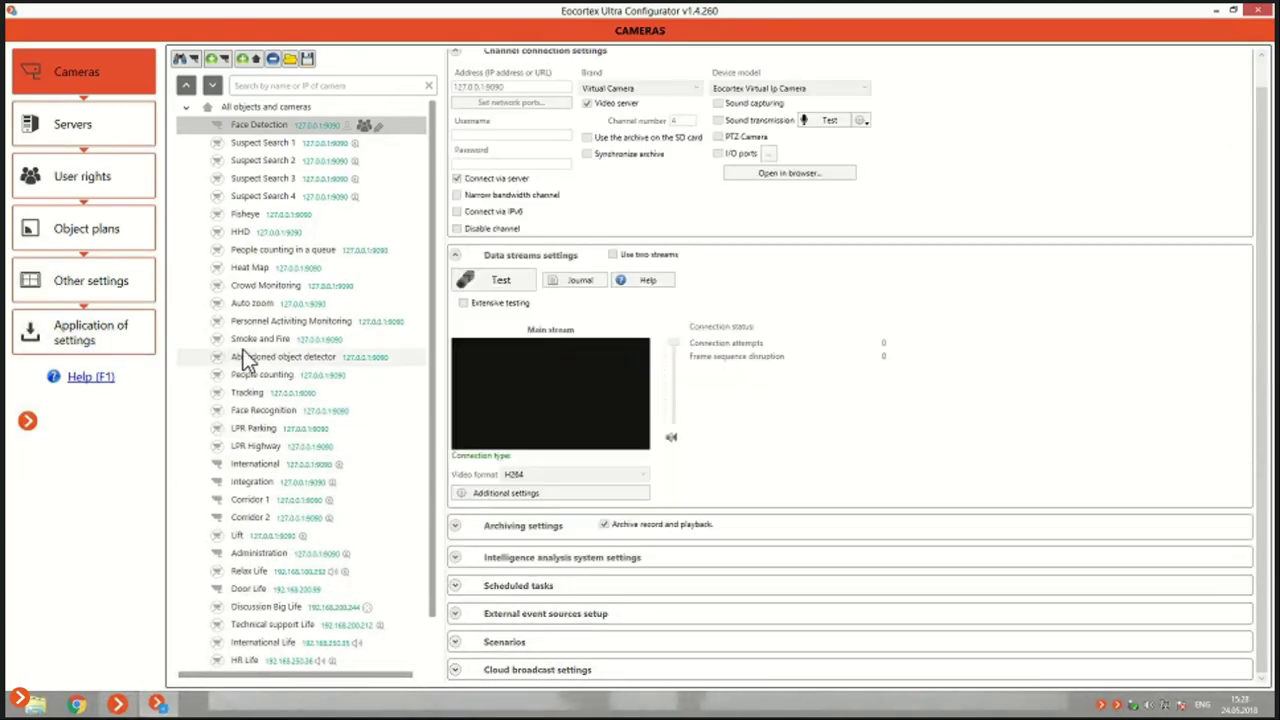
{"action": "left_click", "coordinate": [551, 247]}
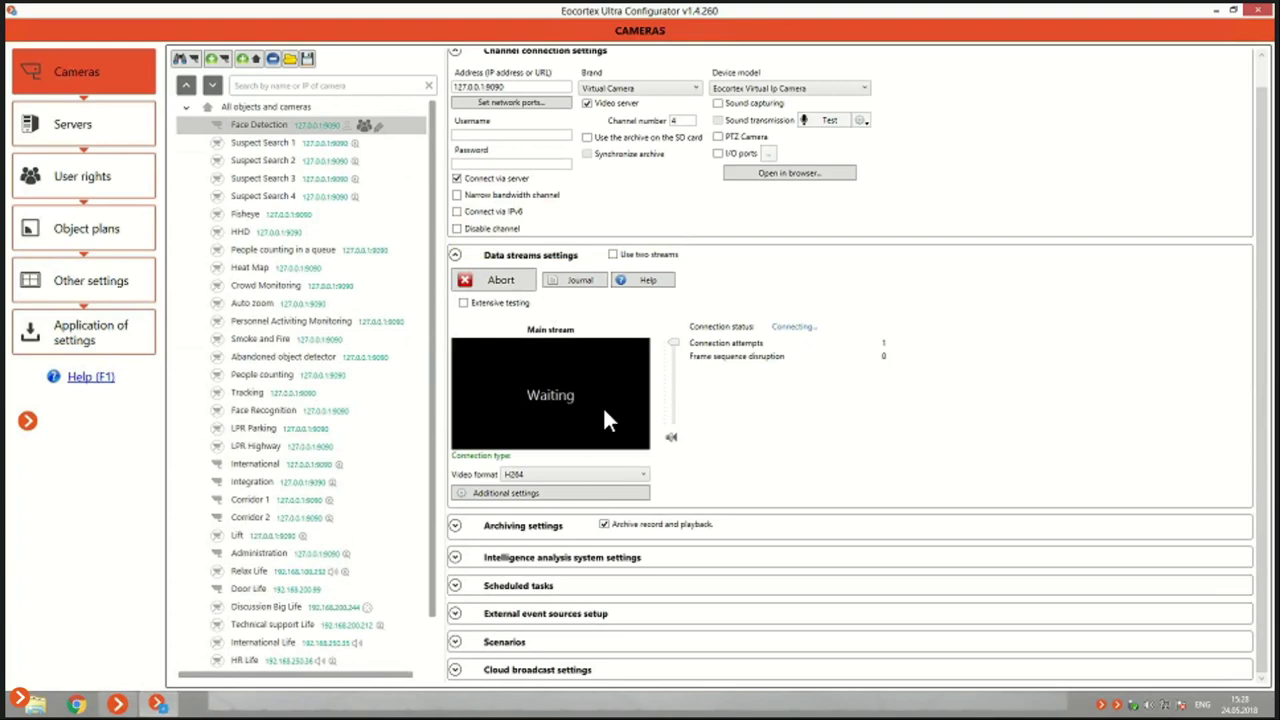
{"action": "left_click", "coordinate": [120, 332]}
{"action": "left_click", "coordinate": [617, 247]}
{"action": "left_click", "coordinate": [90, 343]}
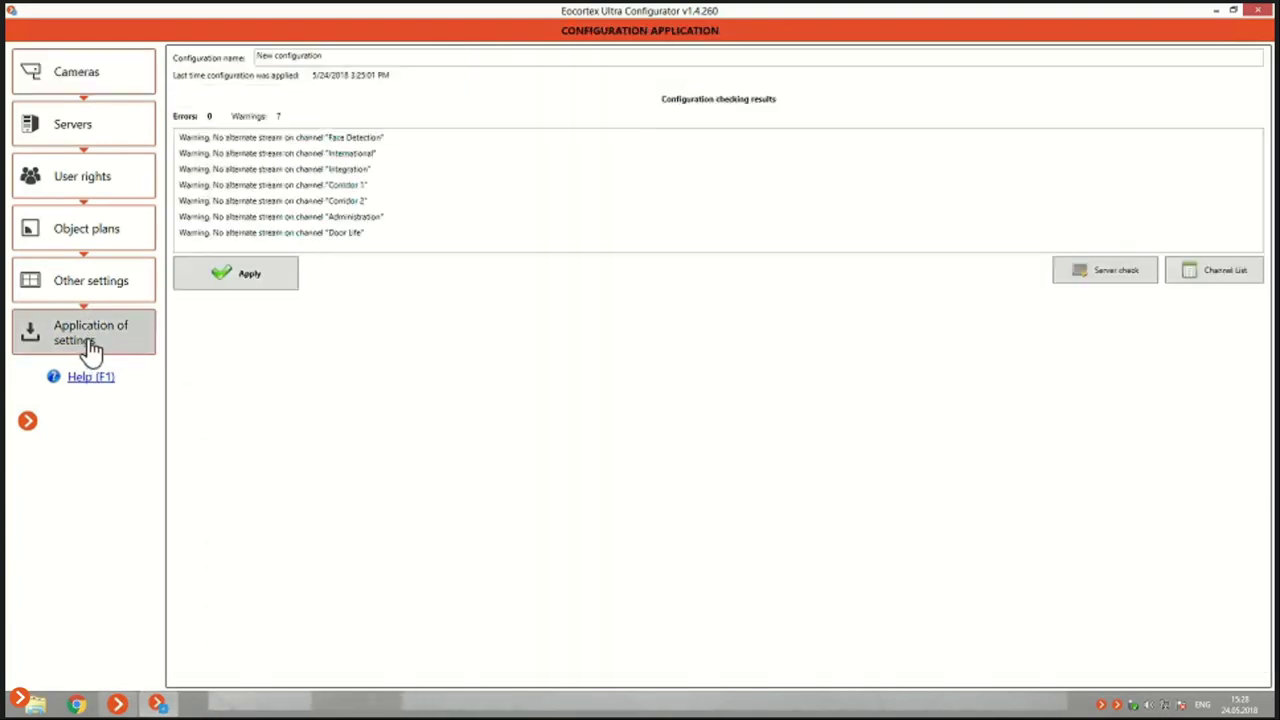
{"action": "left_click", "coordinate": [210, 283]}
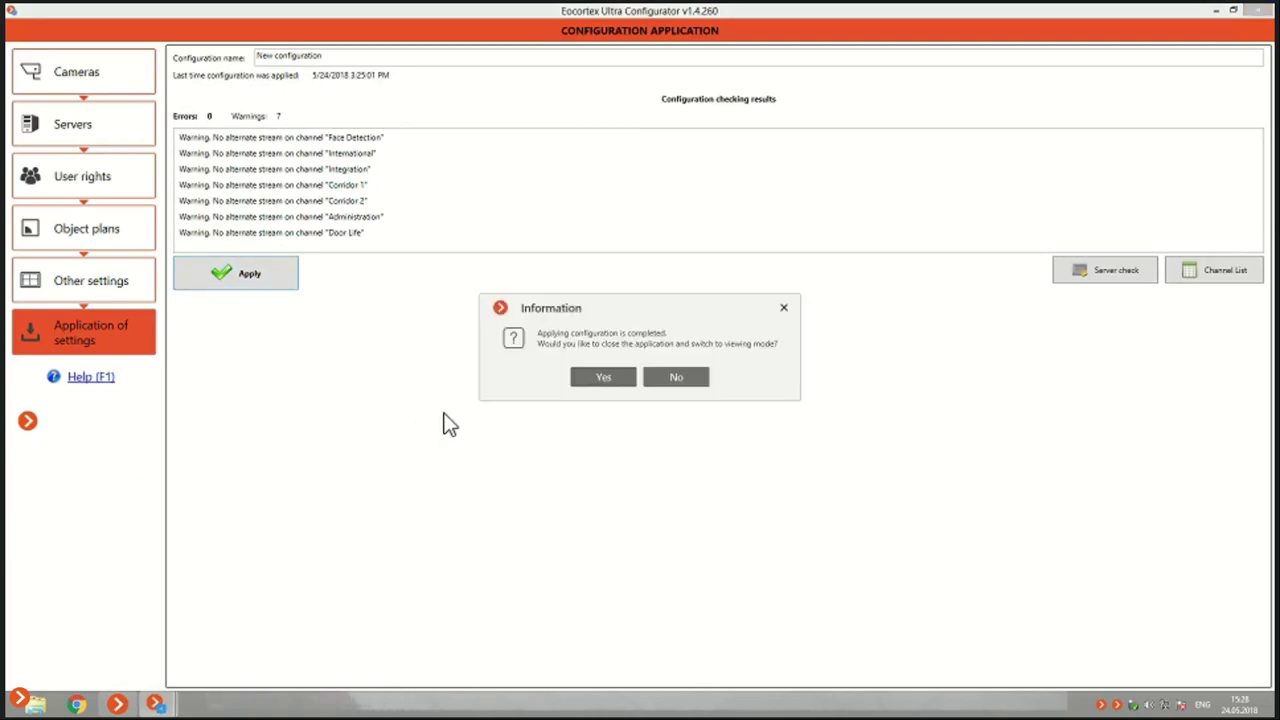
{"action": "left_click", "coordinate": [603, 377]}
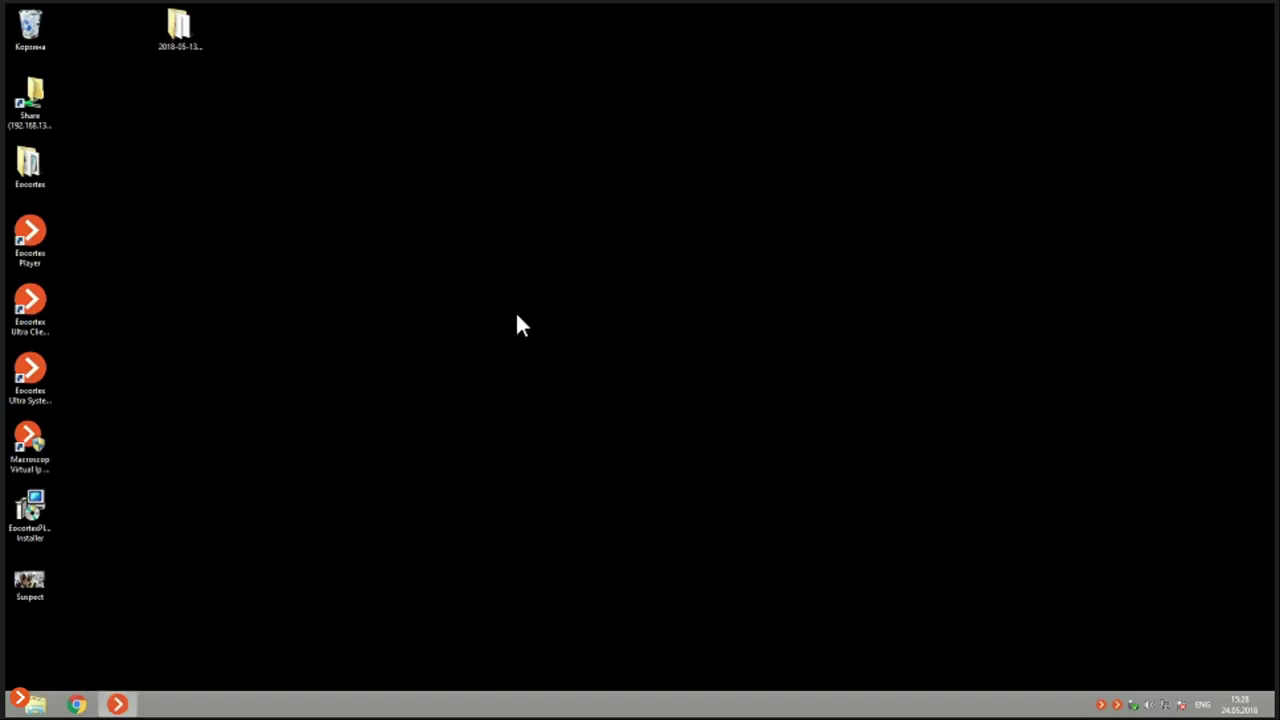
Step: Display the Face Detection channel in the empty viewing cell
{"action": "right_click", "coordinate": [591, 334]}
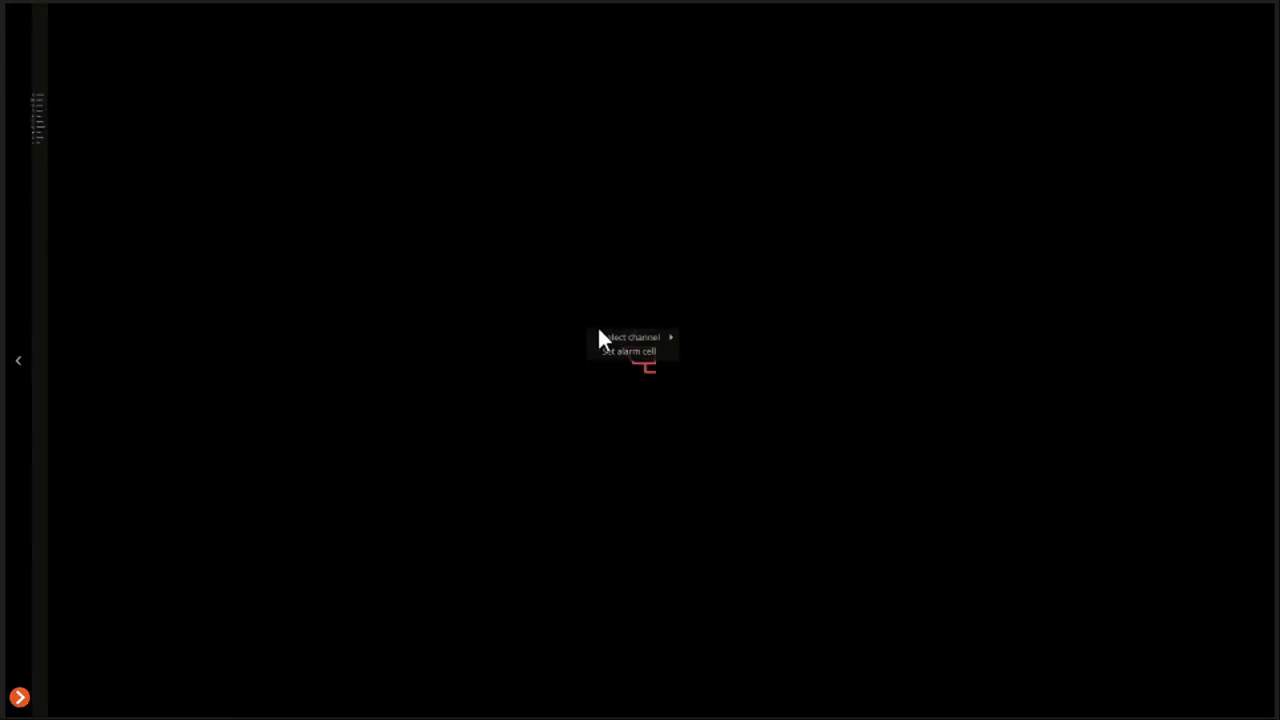
{"action": "mouse_move", "coordinate": [620, 338]}
{"action": "left_click", "coordinate": [735, 341]}
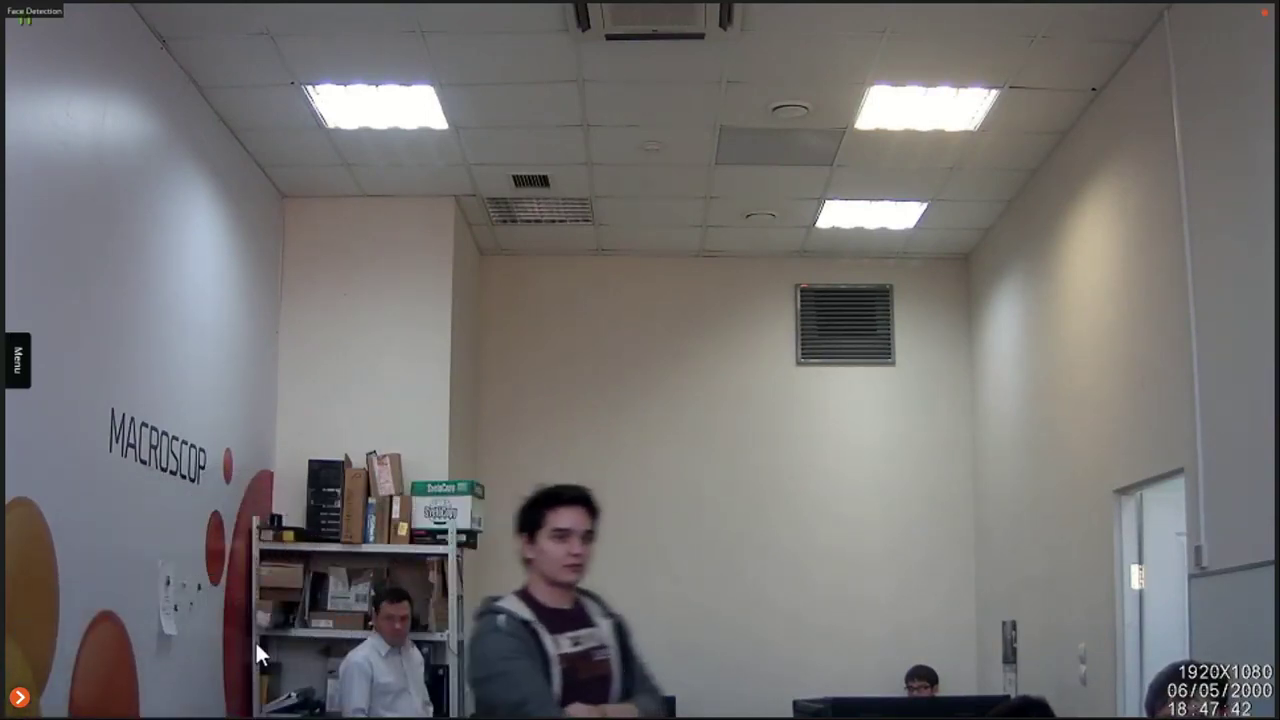
Step: Set up an archive search on the Face Detection camera covering the last hour, 24.05.2018 14:29:13 to 15:29:13
{"action": "mouse_move", "coordinate": [20, 287]}
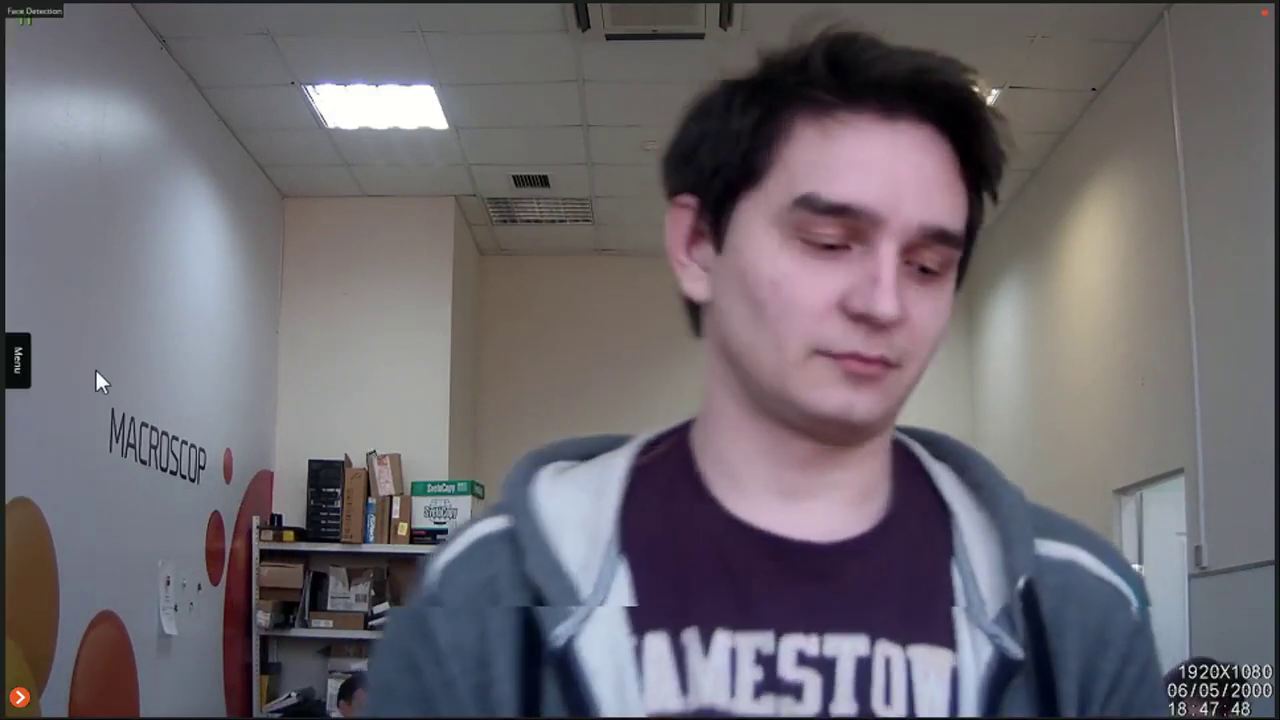
{"action": "mouse_move", "coordinate": [22, 362]}
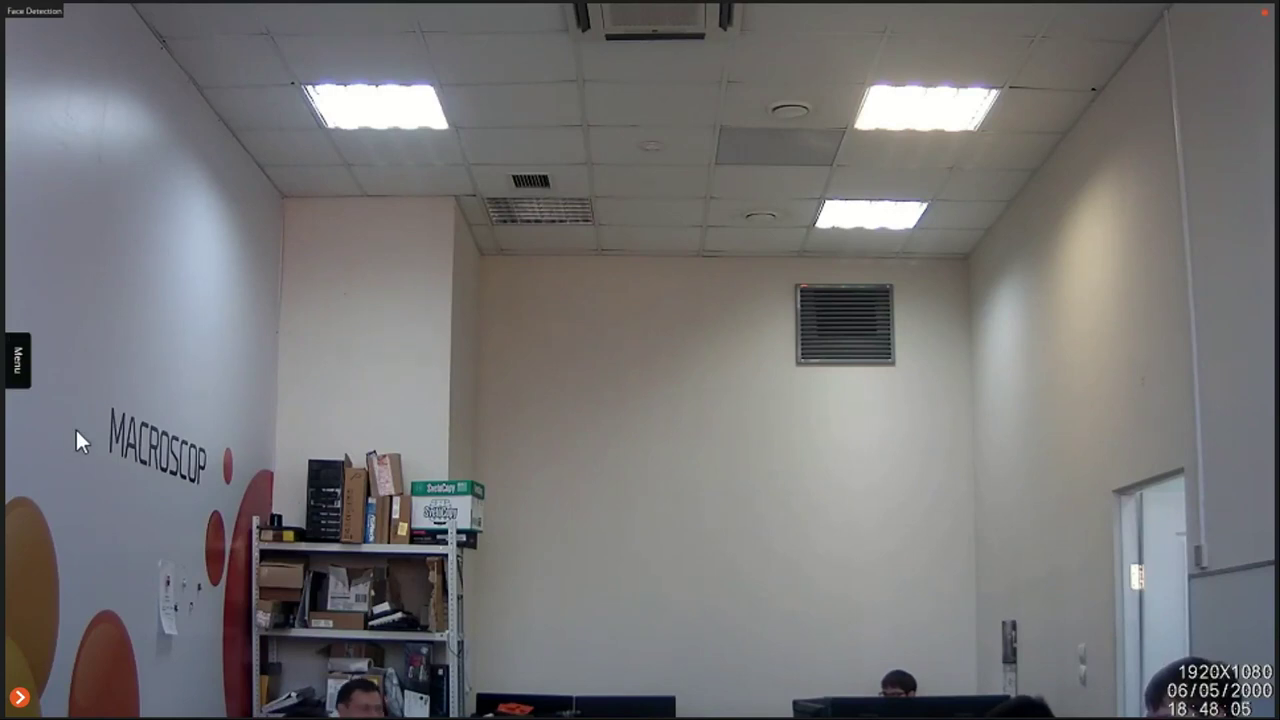
{"action": "left_click", "coordinate": [21, 360]}
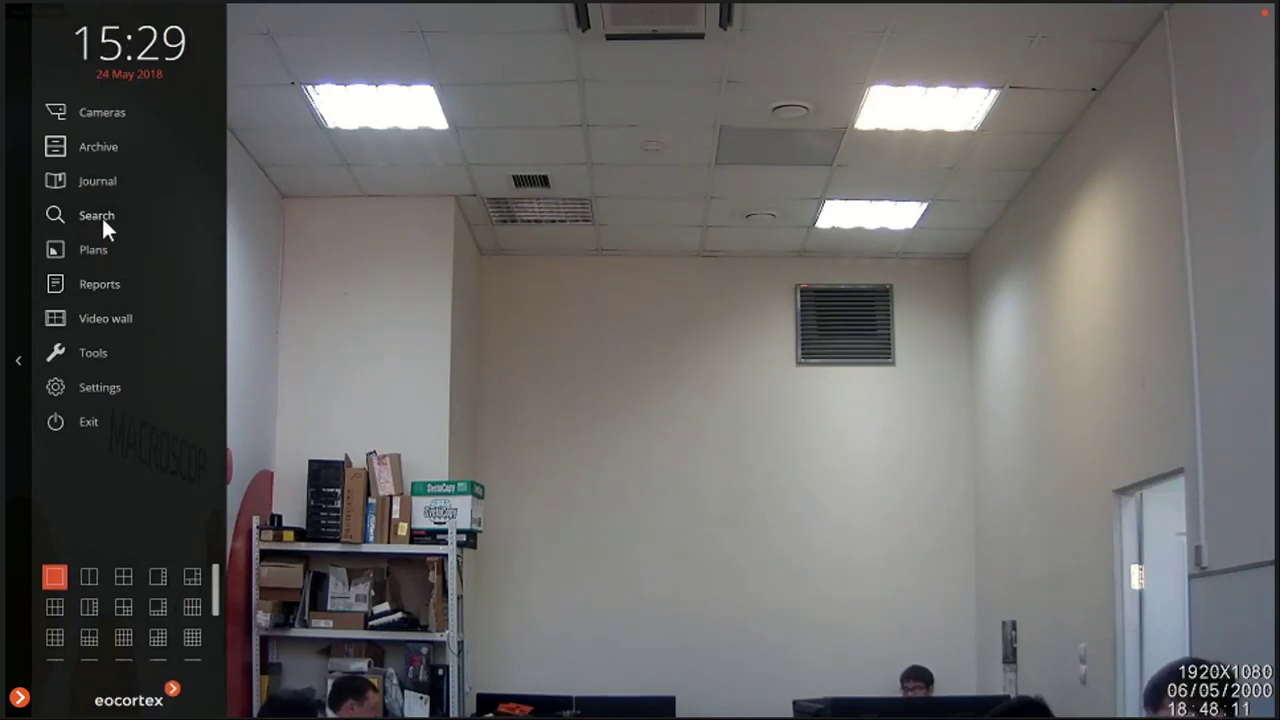
{"action": "left_click", "coordinate": [101, 215]}
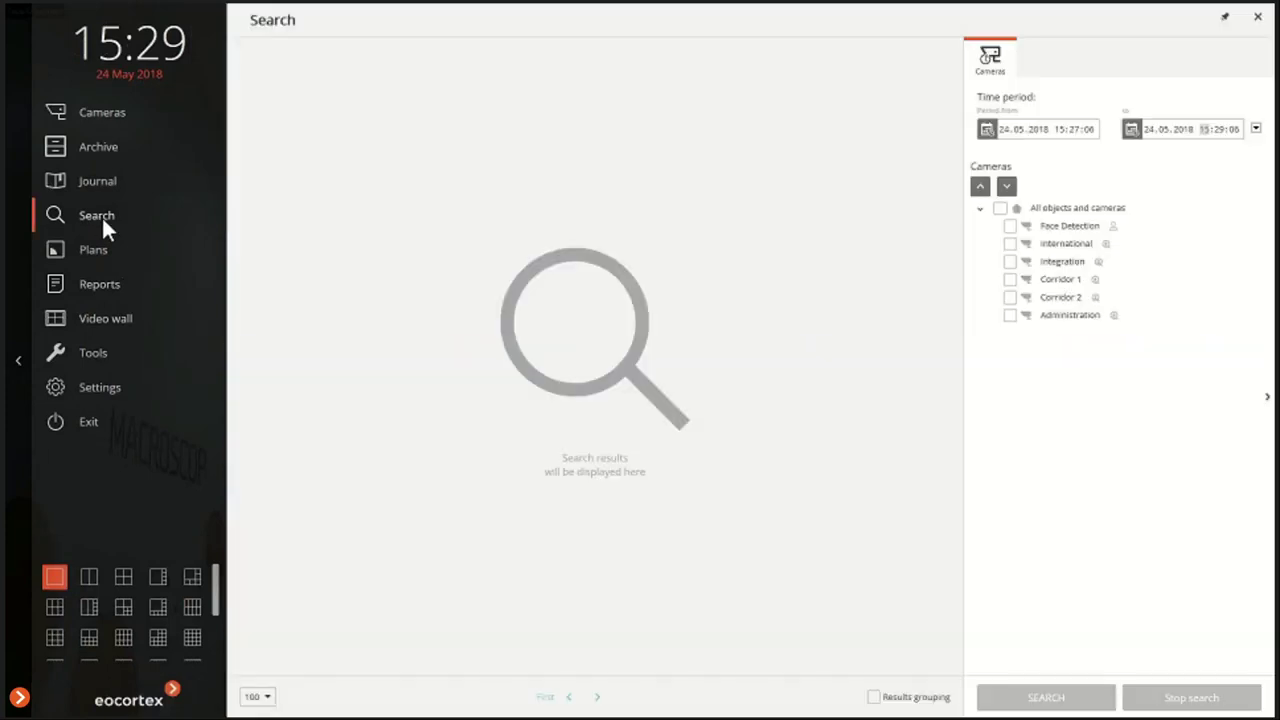
{"action": "left_click", "coordinate": [1011, 226]}
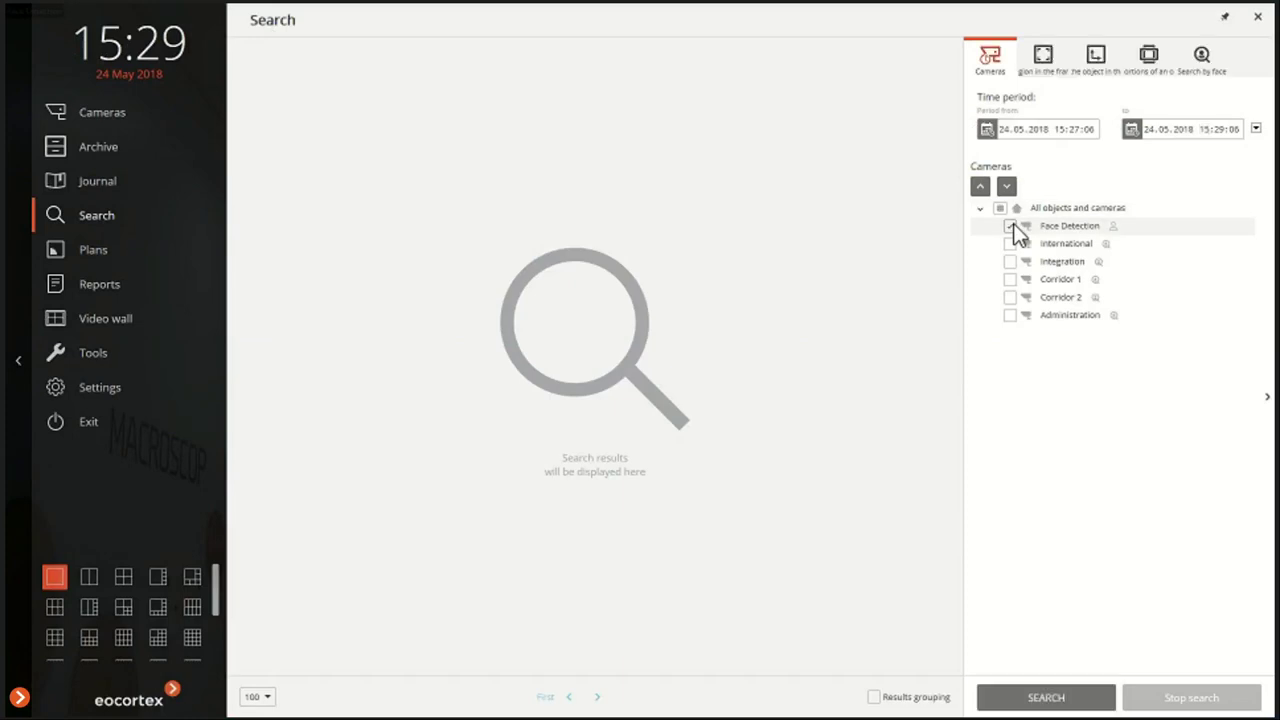
{"action": "left_click", "coordinate": [1256, 129]}
{"action": "left_click", "coordinate": [1240, 161]}
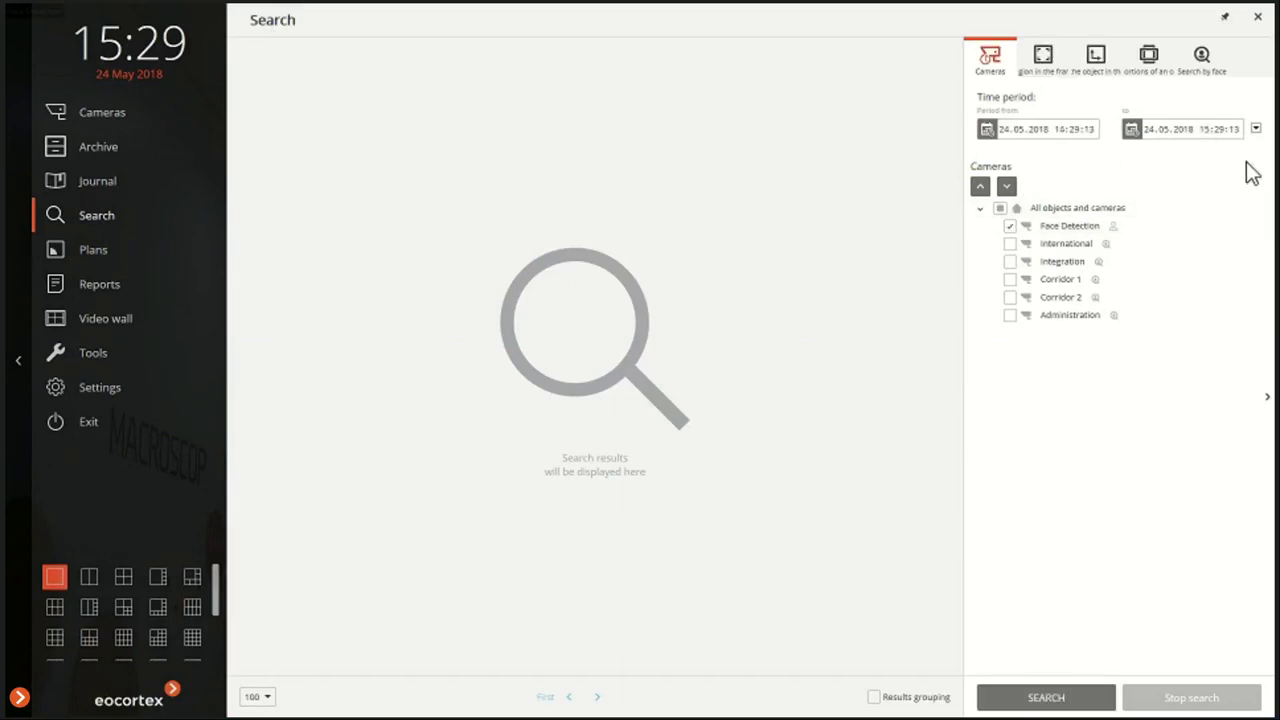
Step: Enable search by face and run the search on the Face Detection camera
{"action": "left_click", "coordinate": [1203, 58]}
{"action": "left_click", "coordinate": [1161, 131]}
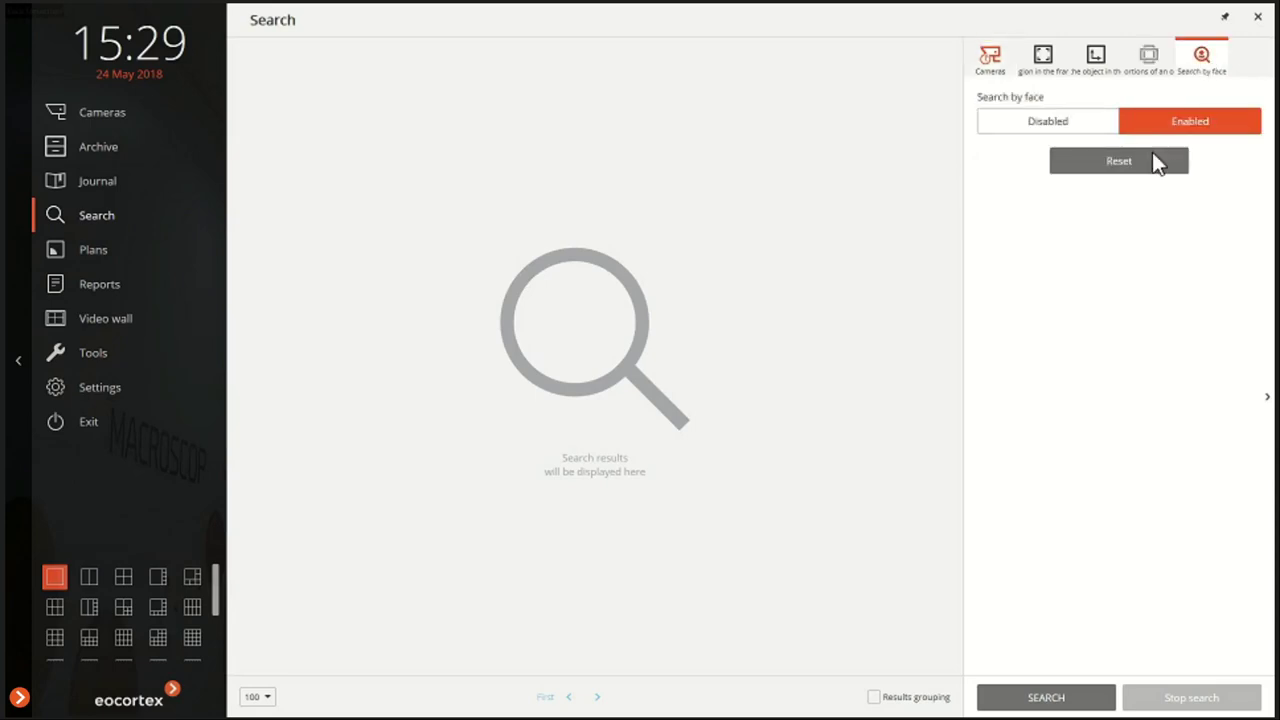
{"action": "left_click", "coordinate": [1047, 699]}
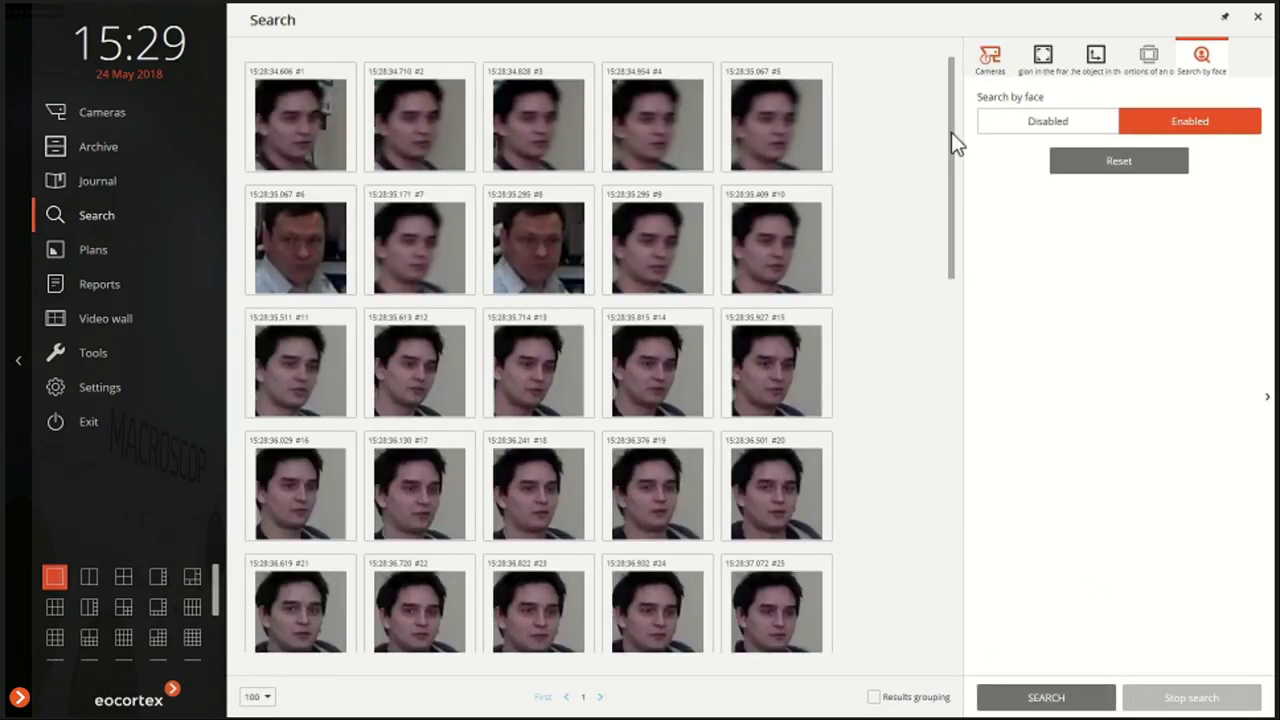
Step: Group the face search results, then view the archive frame of the man in the white shirt and return to the results
{"action": "left_click_drag", "start_coordinate": [954, 137], "coordinate": [957, 177]}
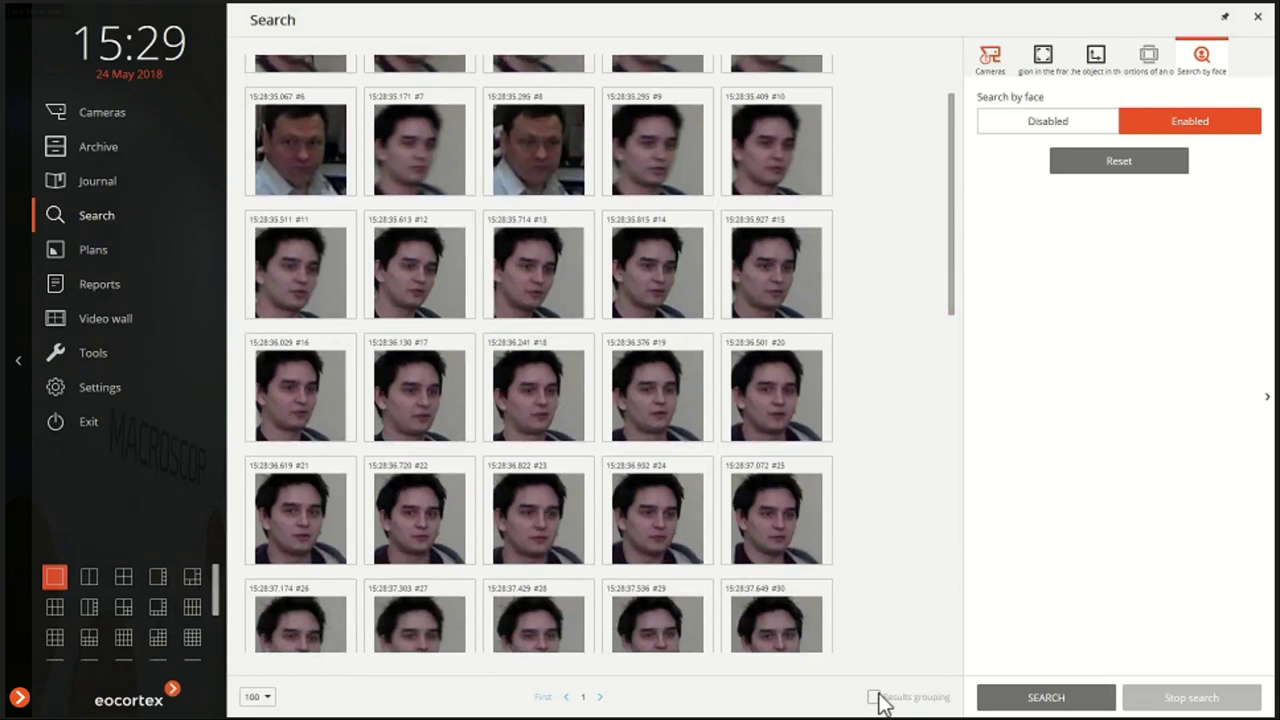
{"action": "left_click", "coordinate": [875, 698]}
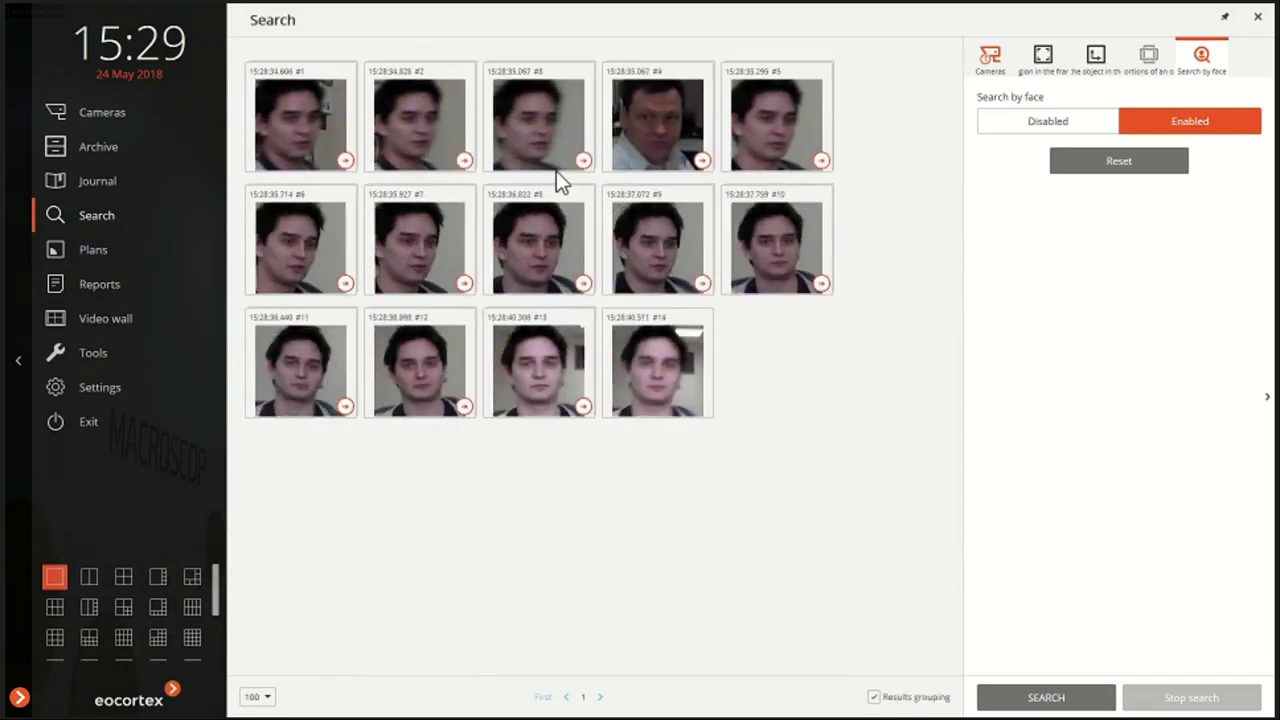
{"action": "double_click", "coordinate": [647, 120]}
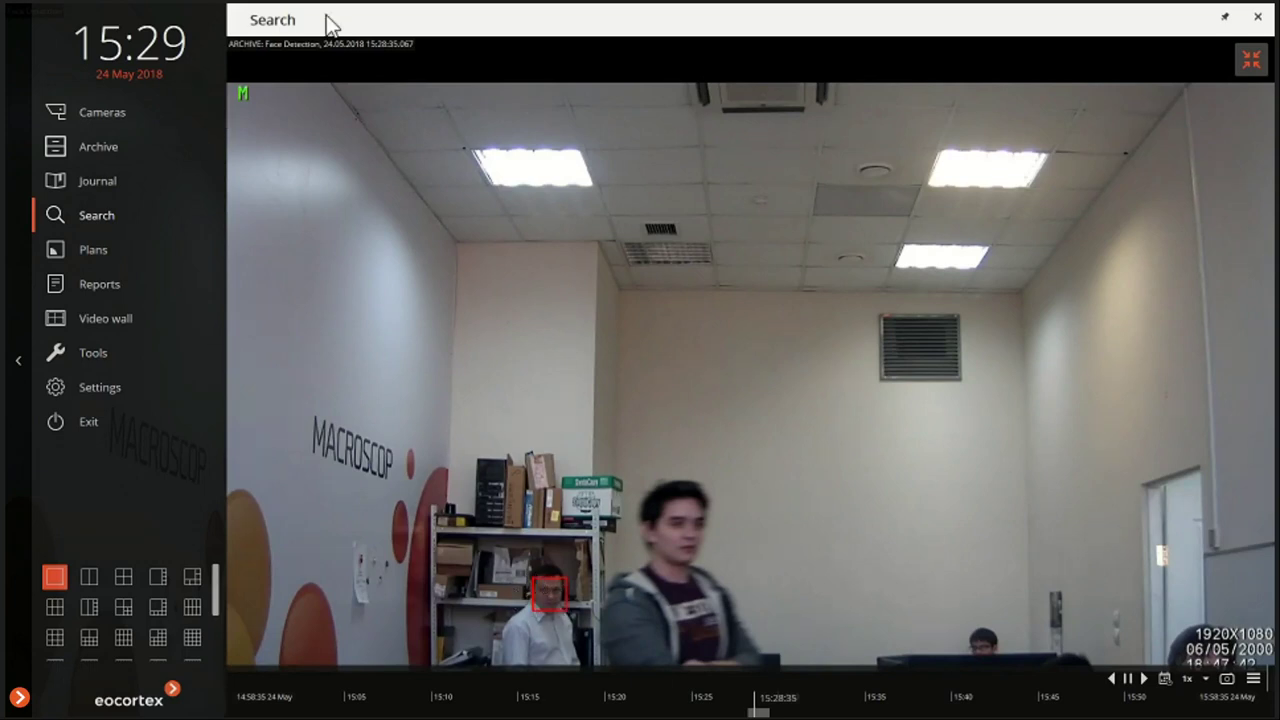
{"action": "left_click", "coordinate": [1251, 60]}
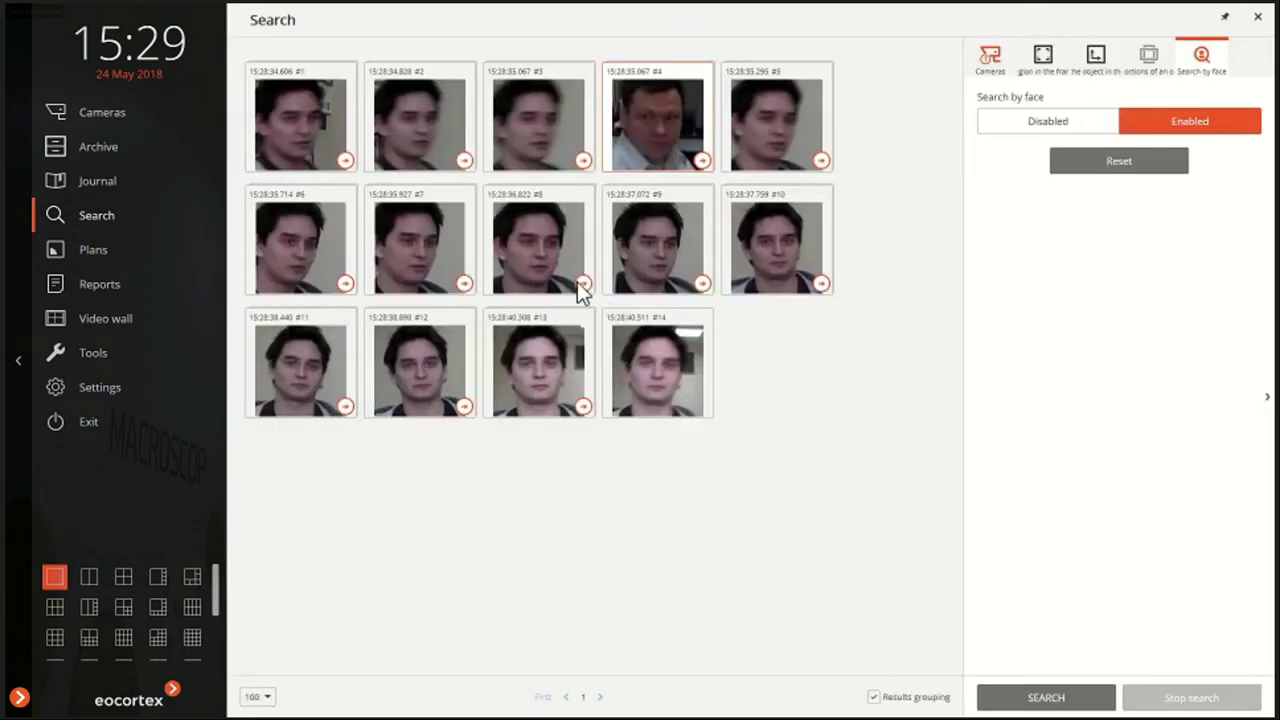
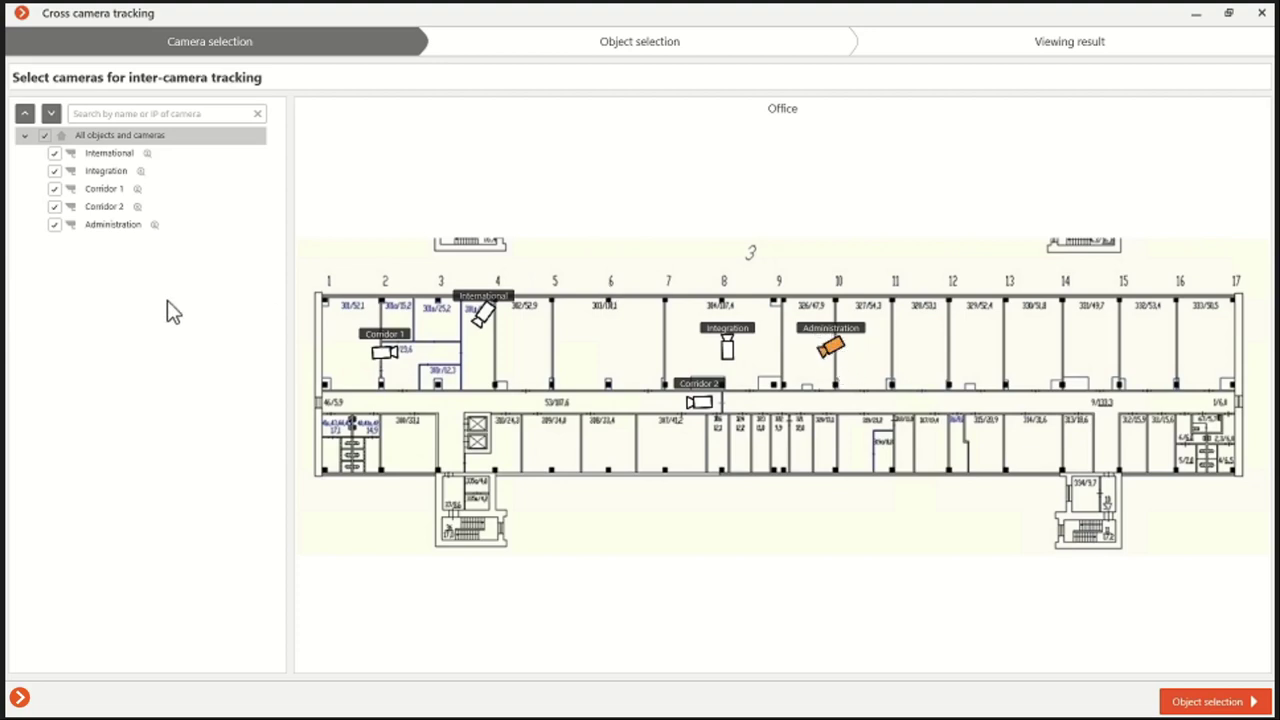
Step: Proceed to object selection with all cameras included and confirm the first four Integration samples of the man in the green shirt
{"action": "left_click", "coordinate": [1207, 701]}
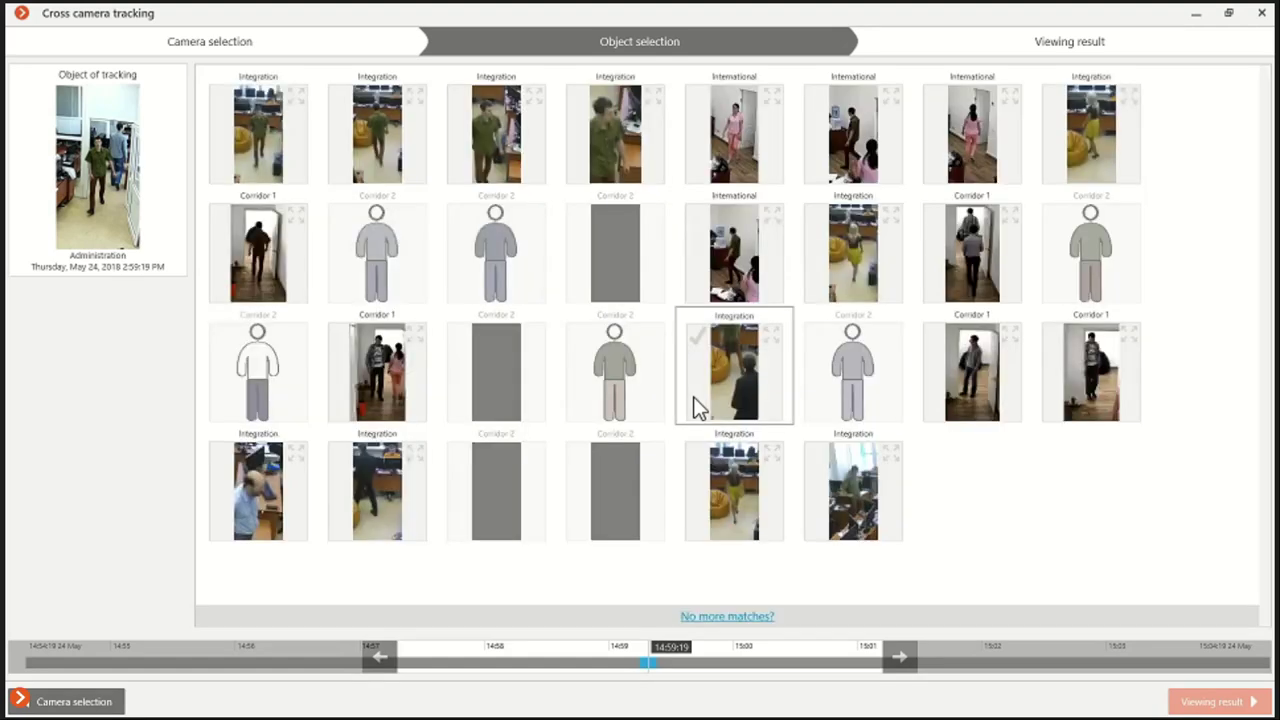
{"action": "left_click", "coordinate": [222, 98]}
{"action": "left_click", "coordinate": [338, 97]}
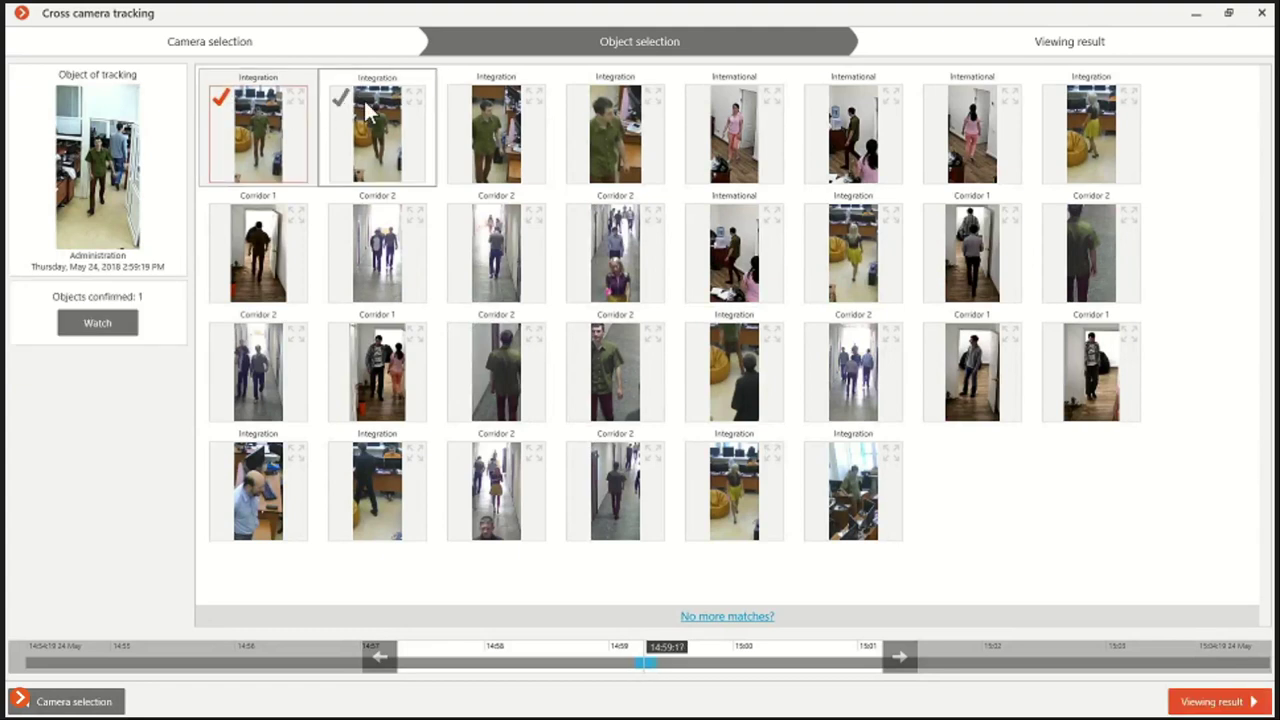
{"action": "left_click", "coordinate": [460, 99]}
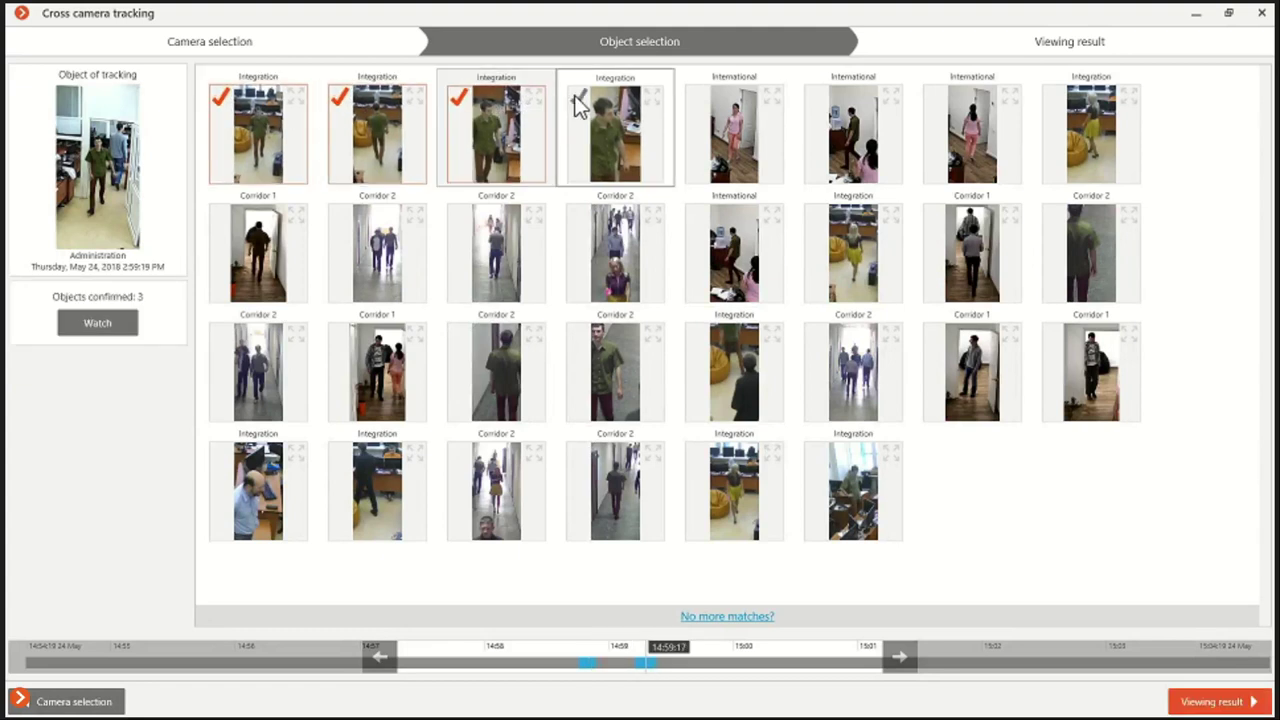
{"action": "left_click", "coordinate": [578, 104]}
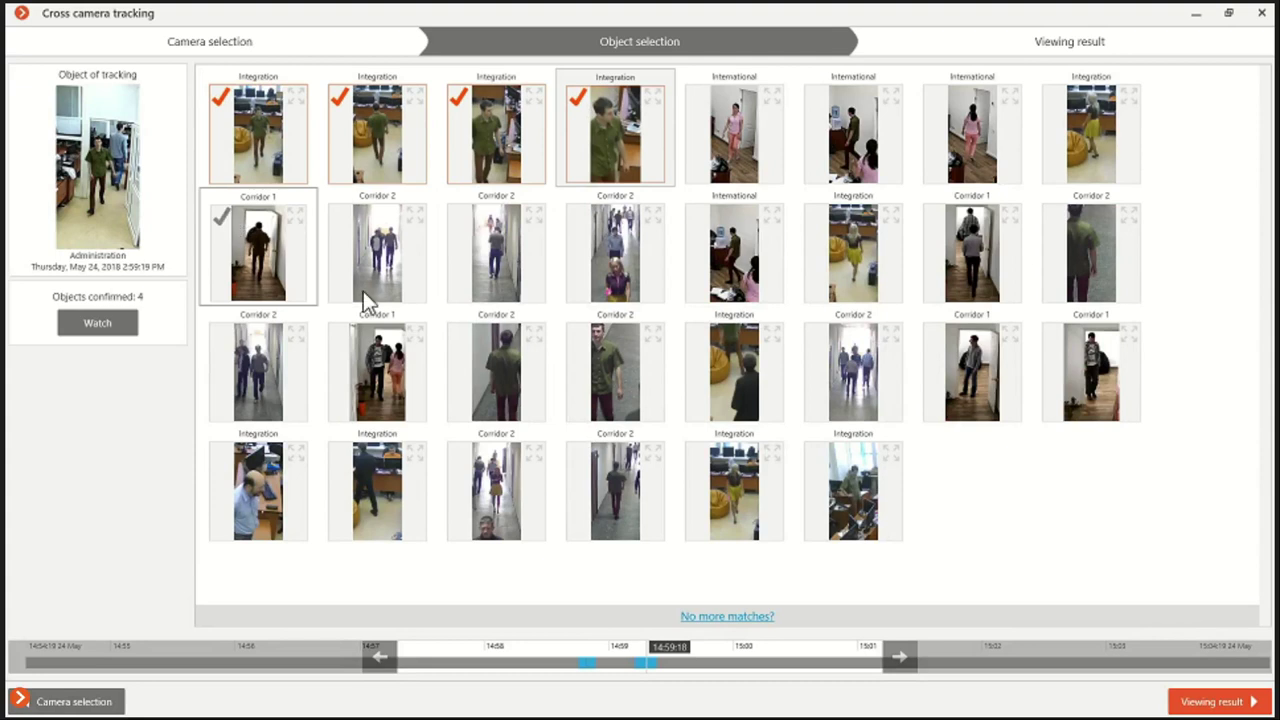
Step: Confirm the first Corridor 1 sample and three close-up Corridor 2 samples of the man in the green shirt
{"action": "left_click", "coordinate": [225, 212]}
{"action": "left_click", "coordinate": [462, 333]}
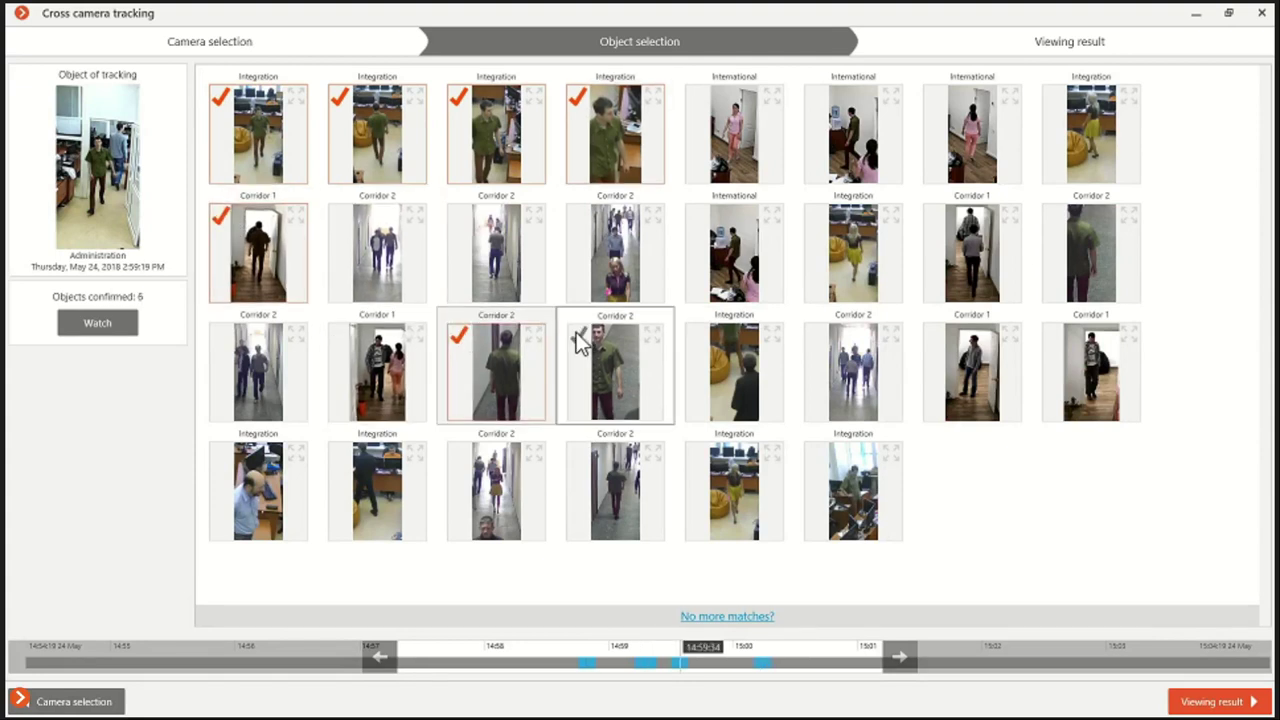
{"action": "left_click", "coordinate": [626, 314]}
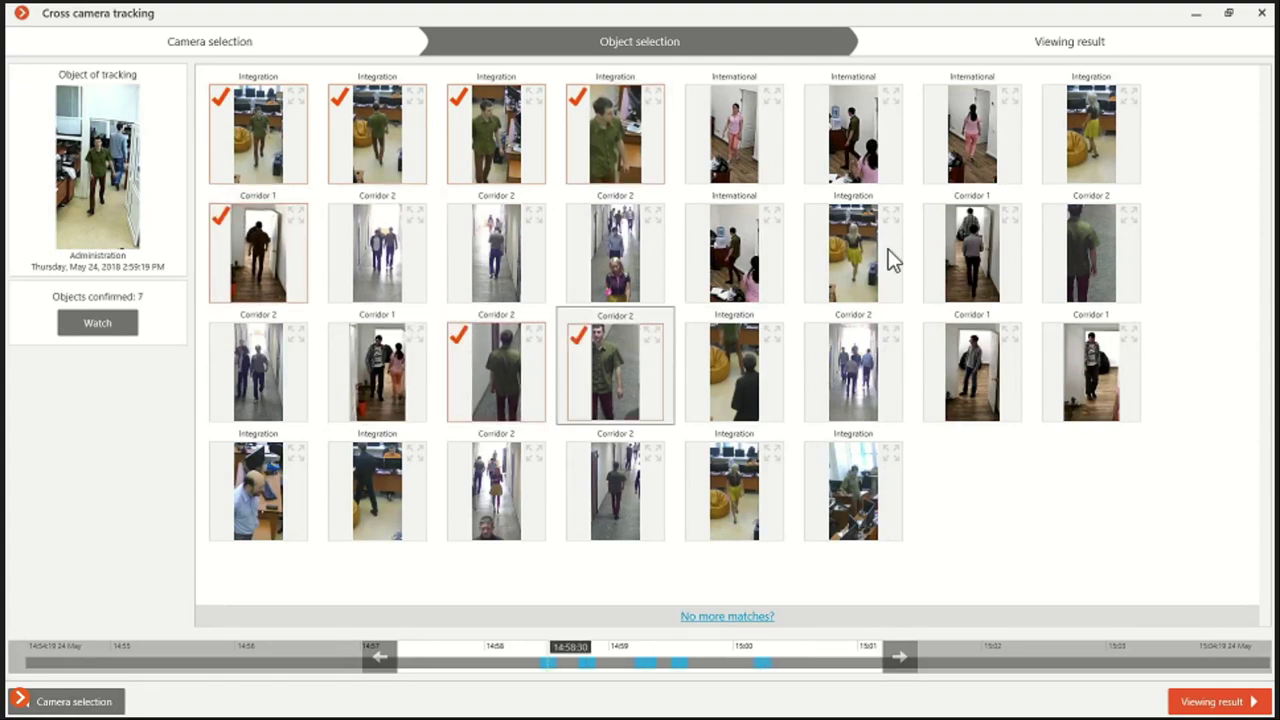
{"action": "left_click", "coordinate": [1060, 222]}
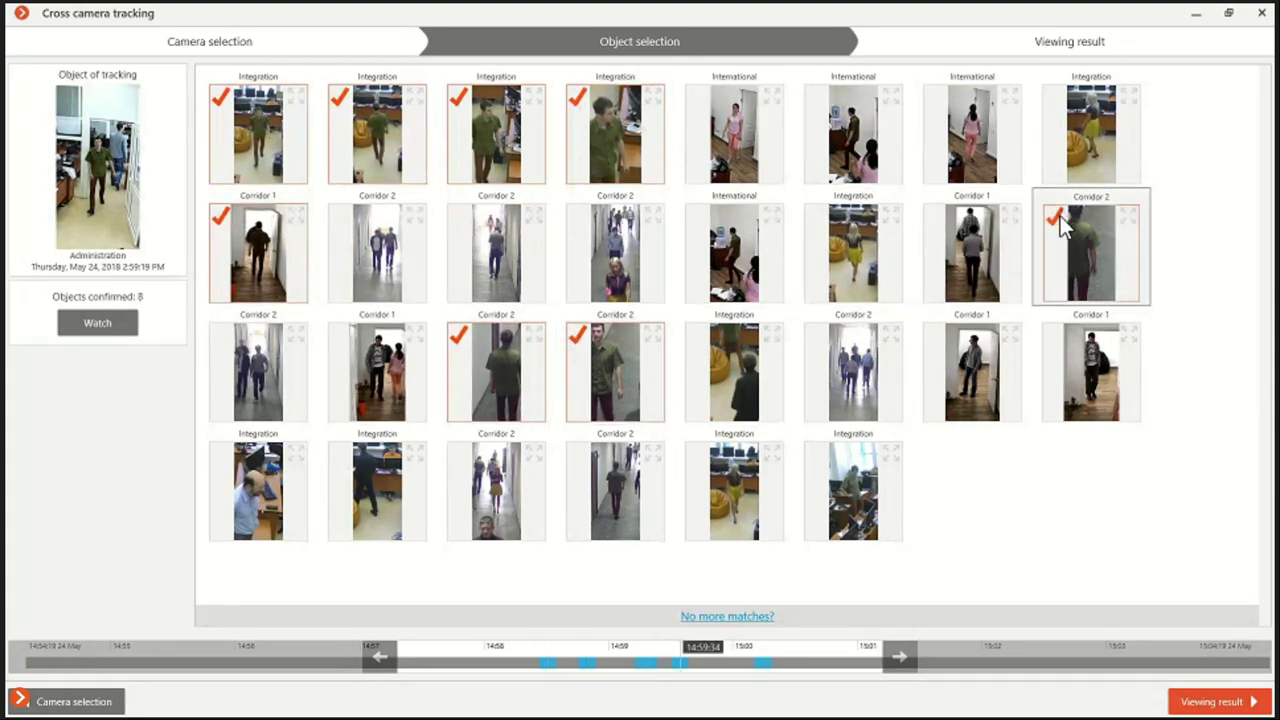
Step: Confirm the International sample in the first row, the Integration sample in the third, and the last Corridor 2 and Integration samples
{"action": "left_click", "coordinate": [820, 100]}
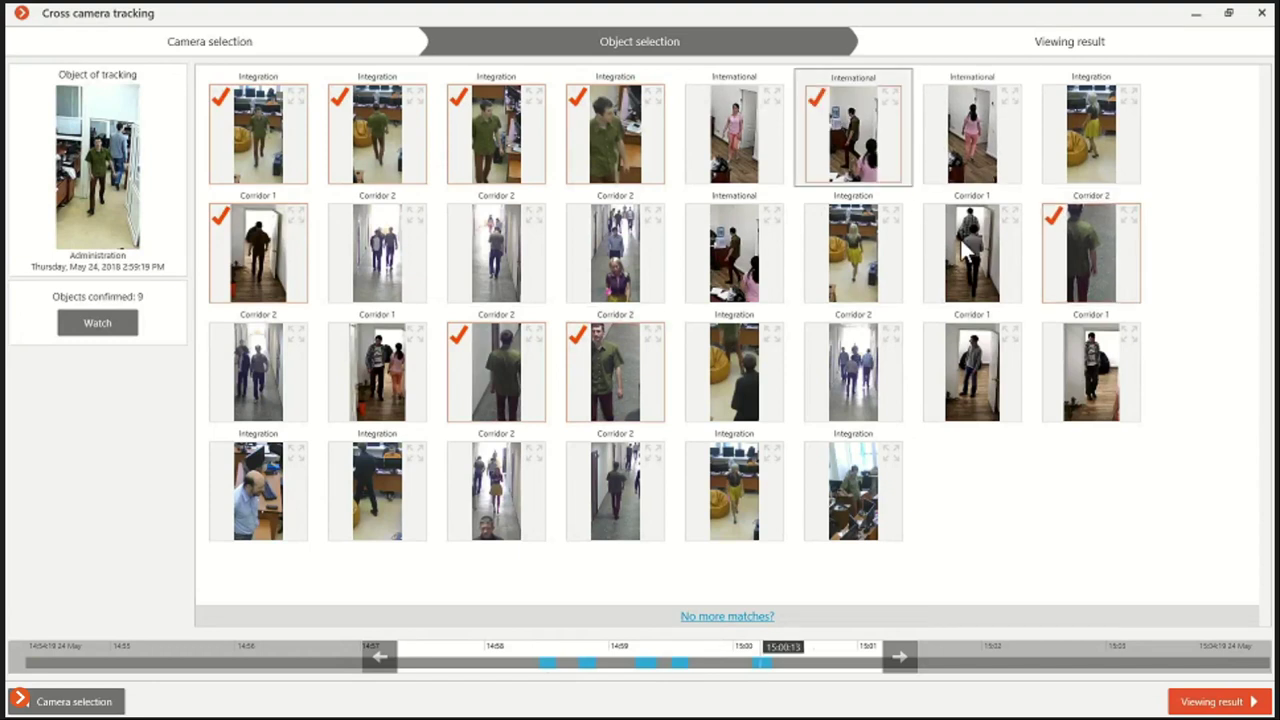
{"action": "left_click", "coordinate": [699, 336]}
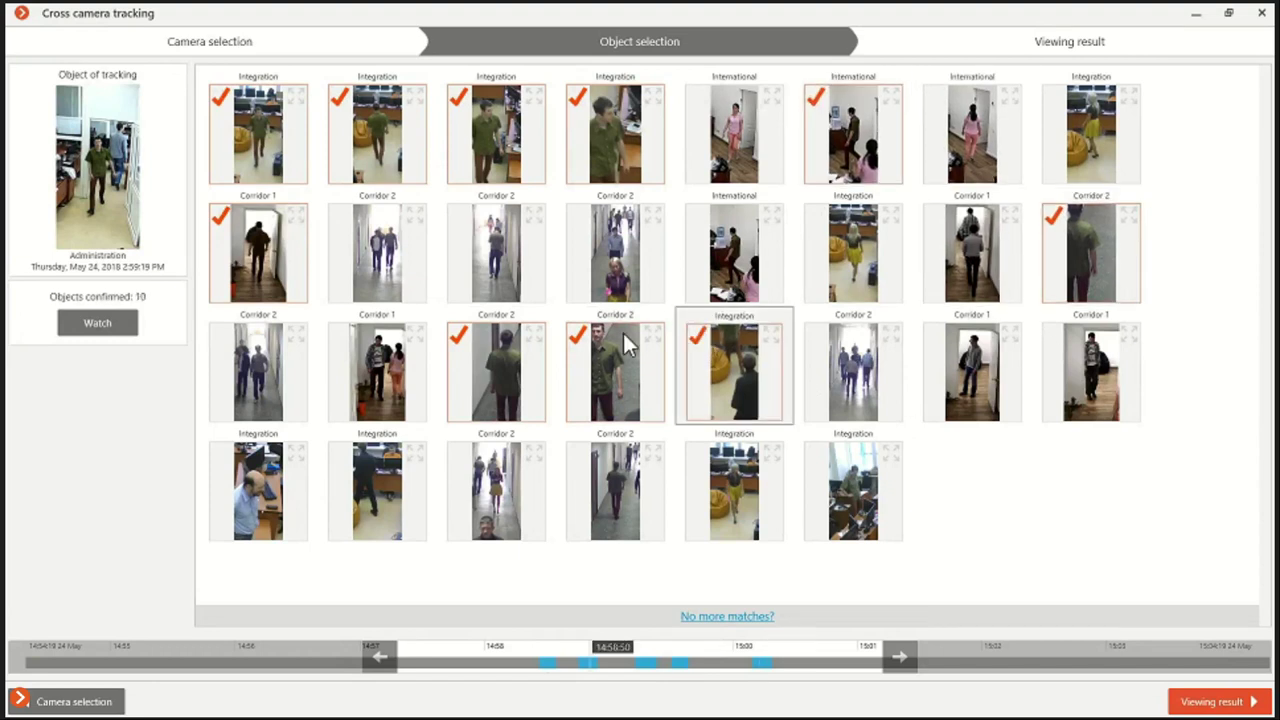
{"action": "left_click", "coordinate": [584, 460]}
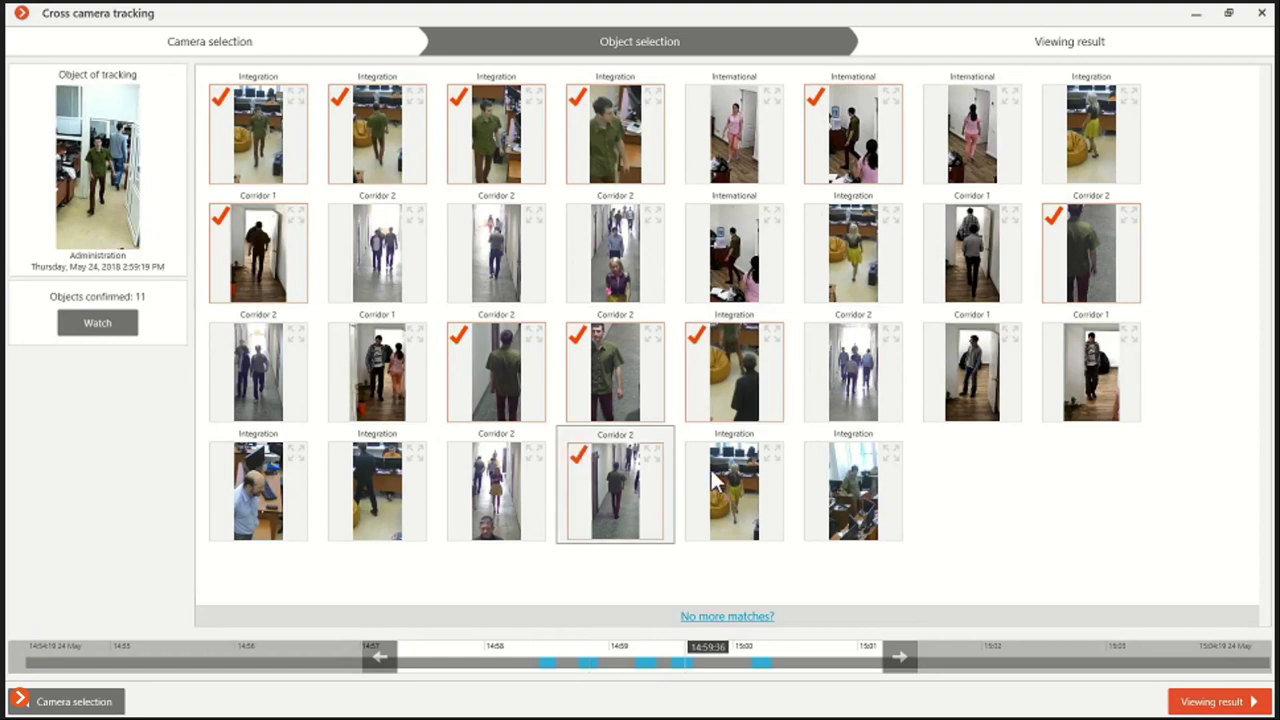
{"action": "left_click", "coordinate": [818, 454]}
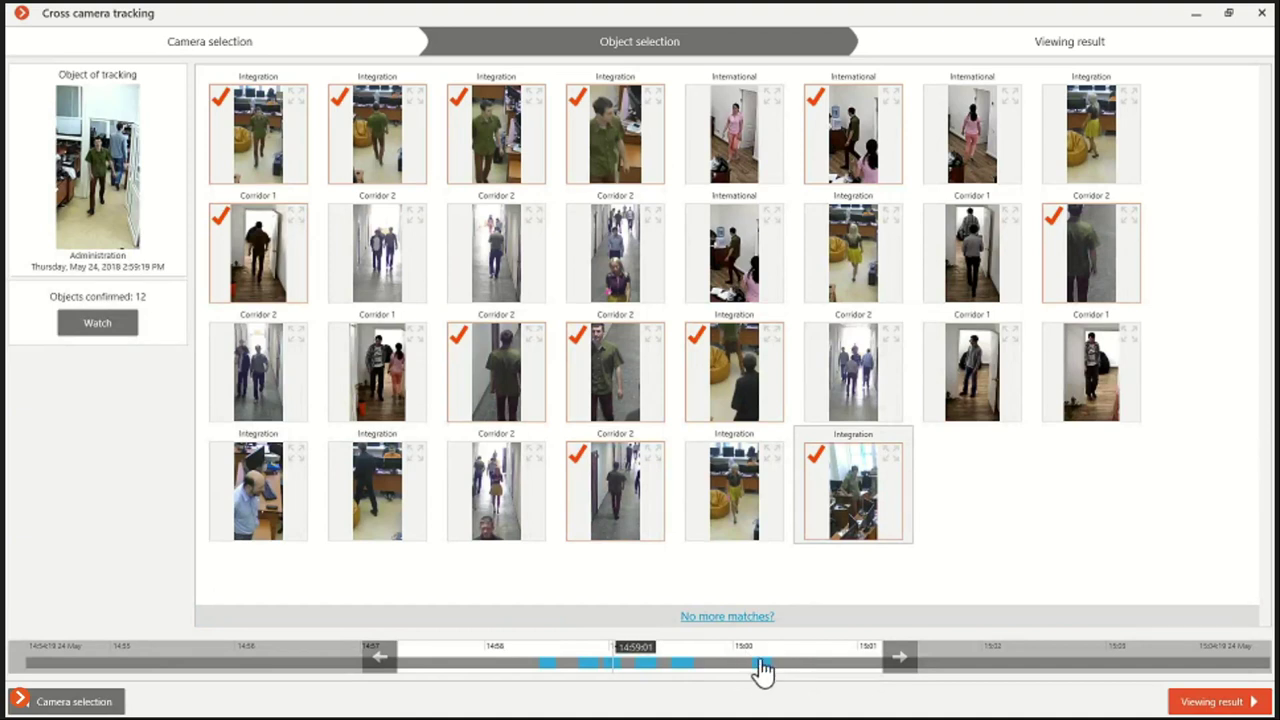
Step: Shift the tracking interval back to about 14:55–14:59 and confirm two International and two Integration samples of the tracked man
{"action": "left_click_drag", "start_coordinate": [651, 677], "coordinate": [811, 683]}
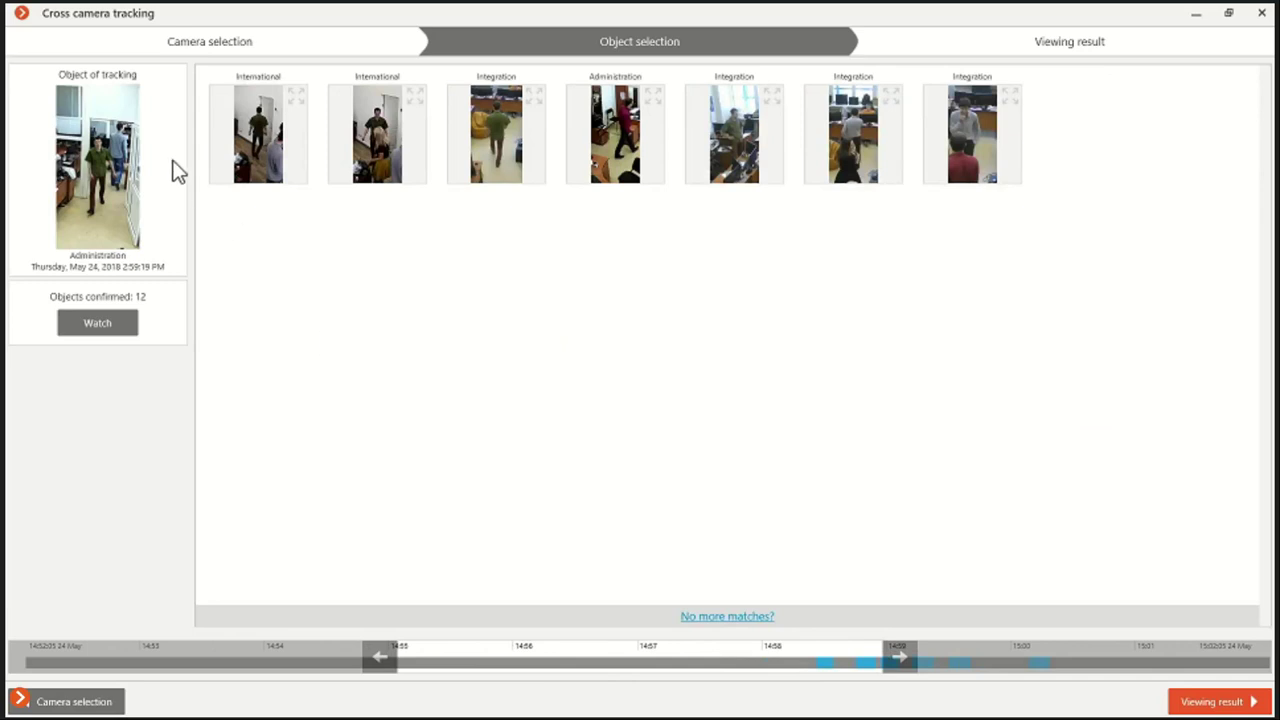
{"action": "left_click", "coordinate": [222, 101]}
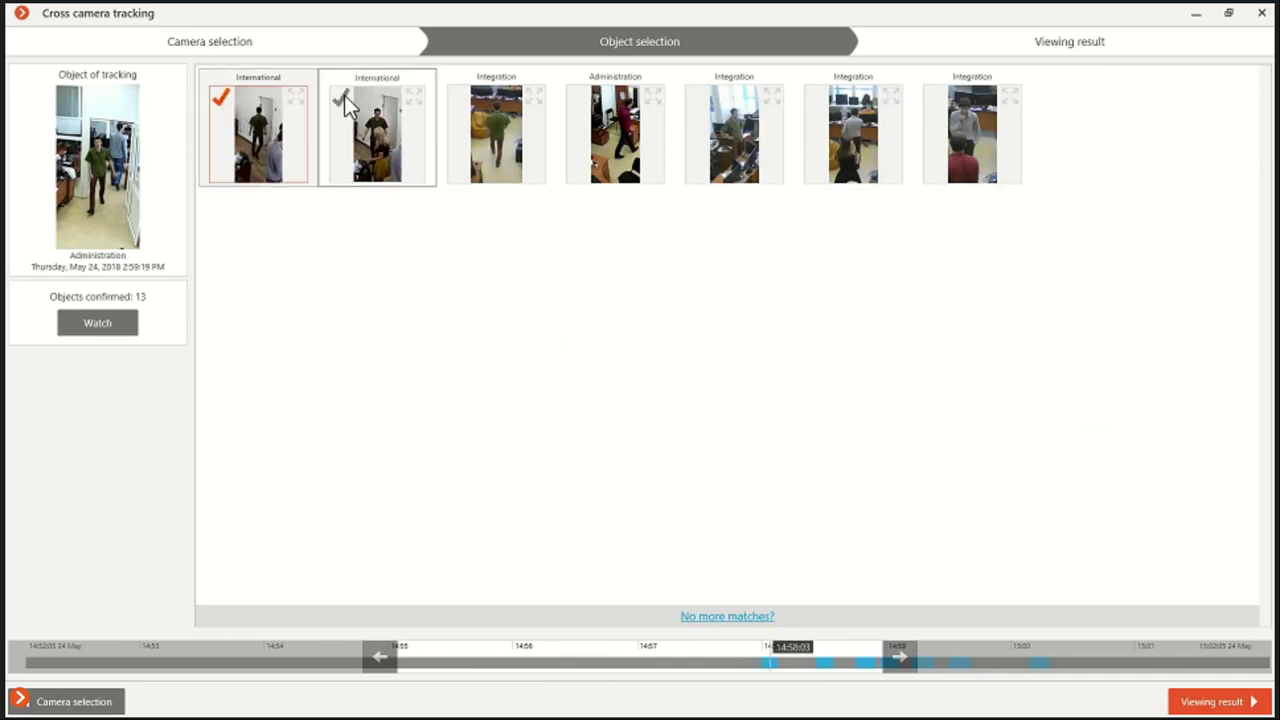
{"action": "left_click", "coordinate": [341, 97]}
{"action": "left_click", "coordinate": [460, 100]}
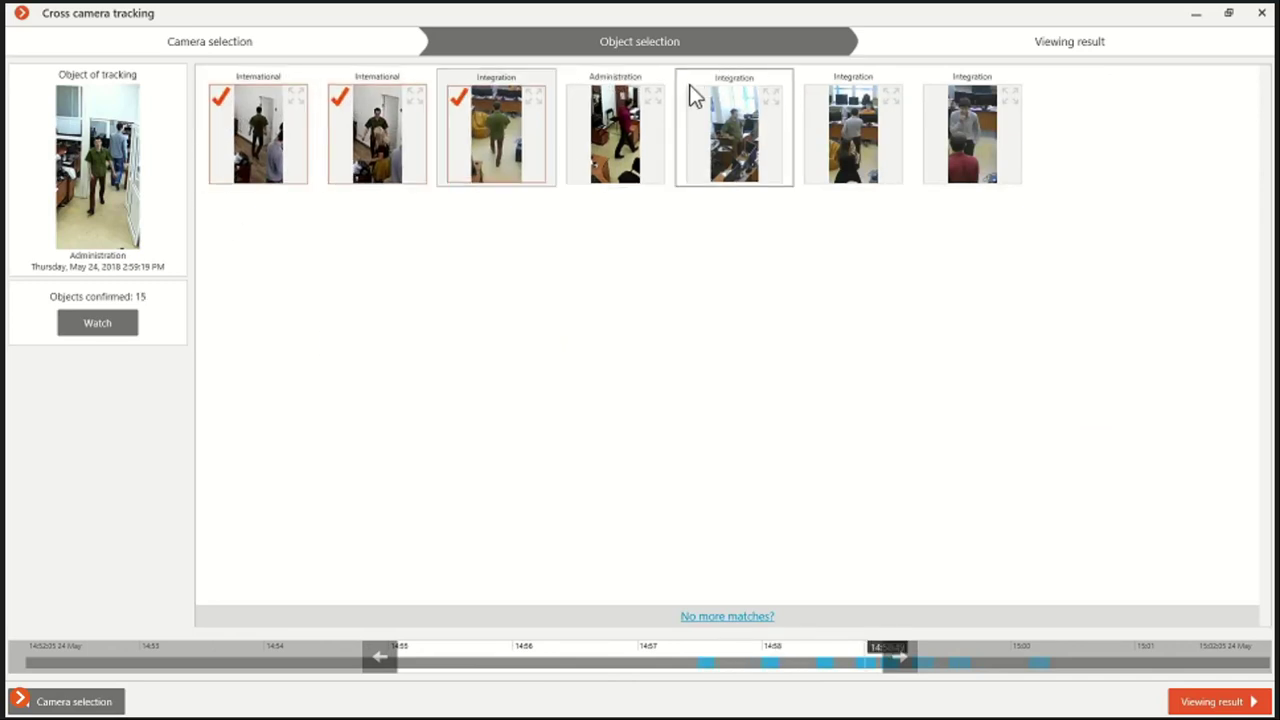
{"action": "left_click", "coordinate": [707, 119]}
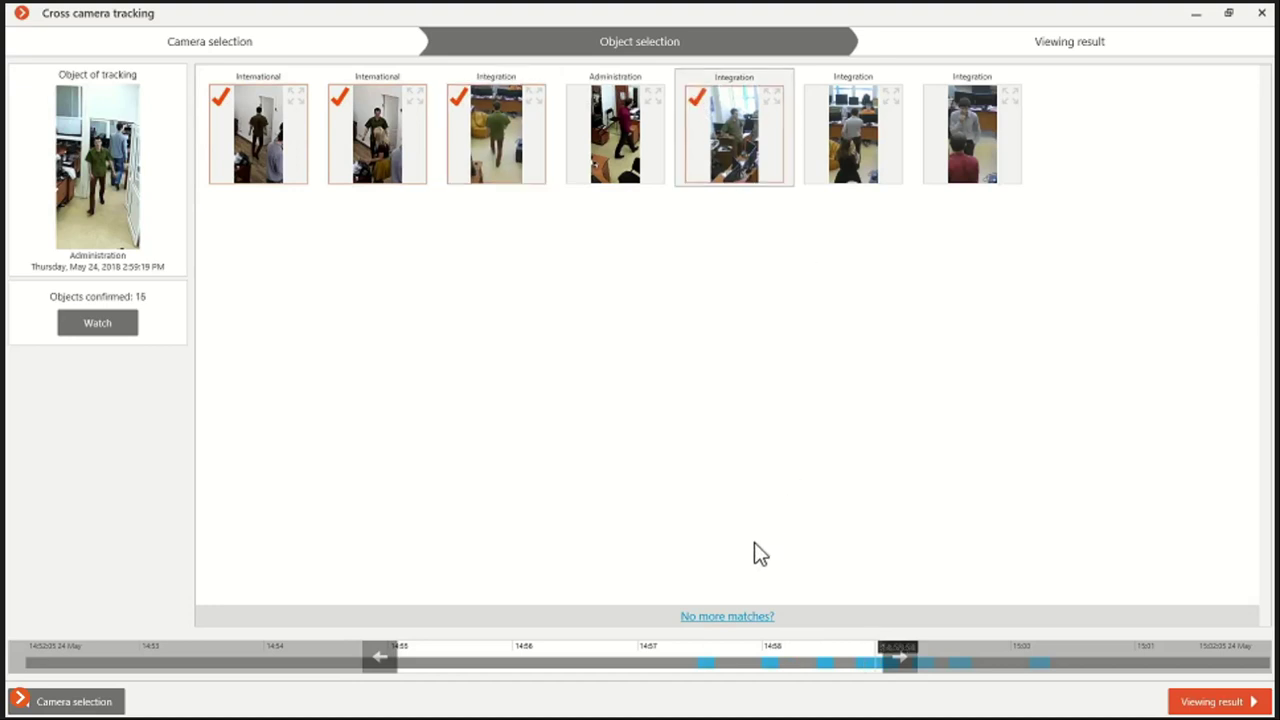
Step: Request further matches, confirm the Corridor 2 sample of the man in green, and shift the interval back to about 14:53–14:57
{"action": "left_click", "coordinate": [727, 617]}
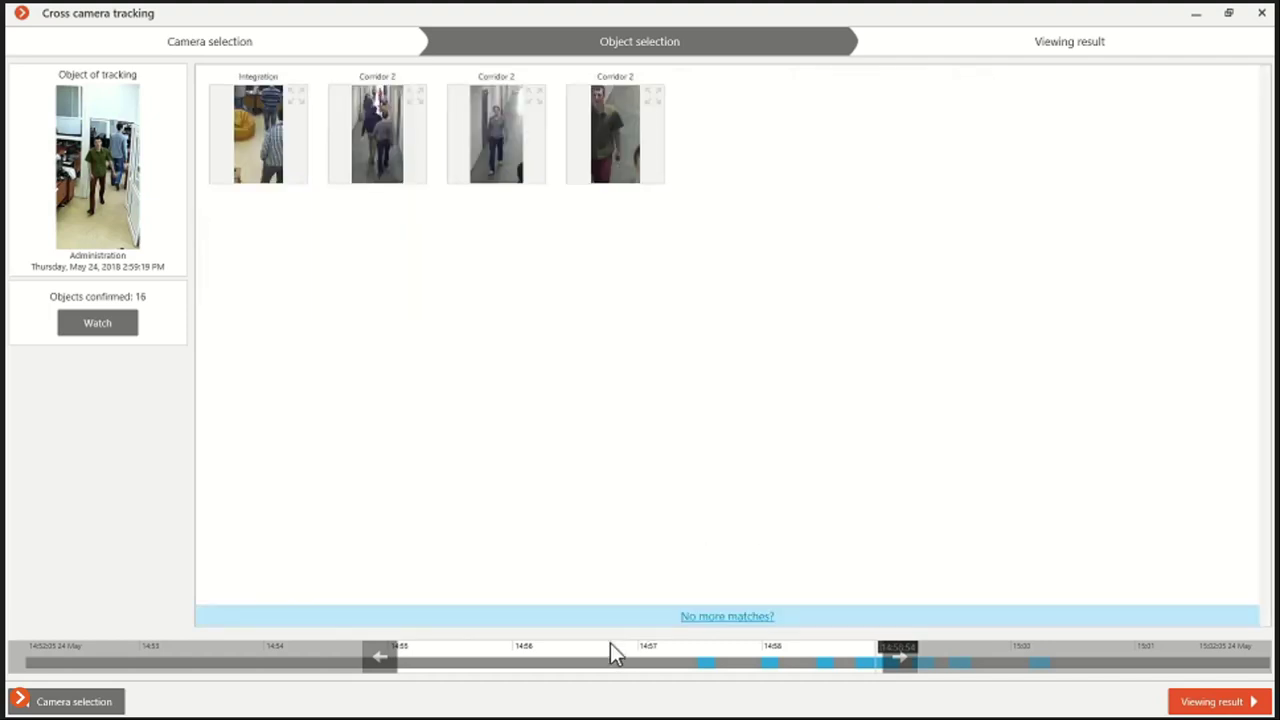
{"action": "left_click", "coordinate": [580, 95]}
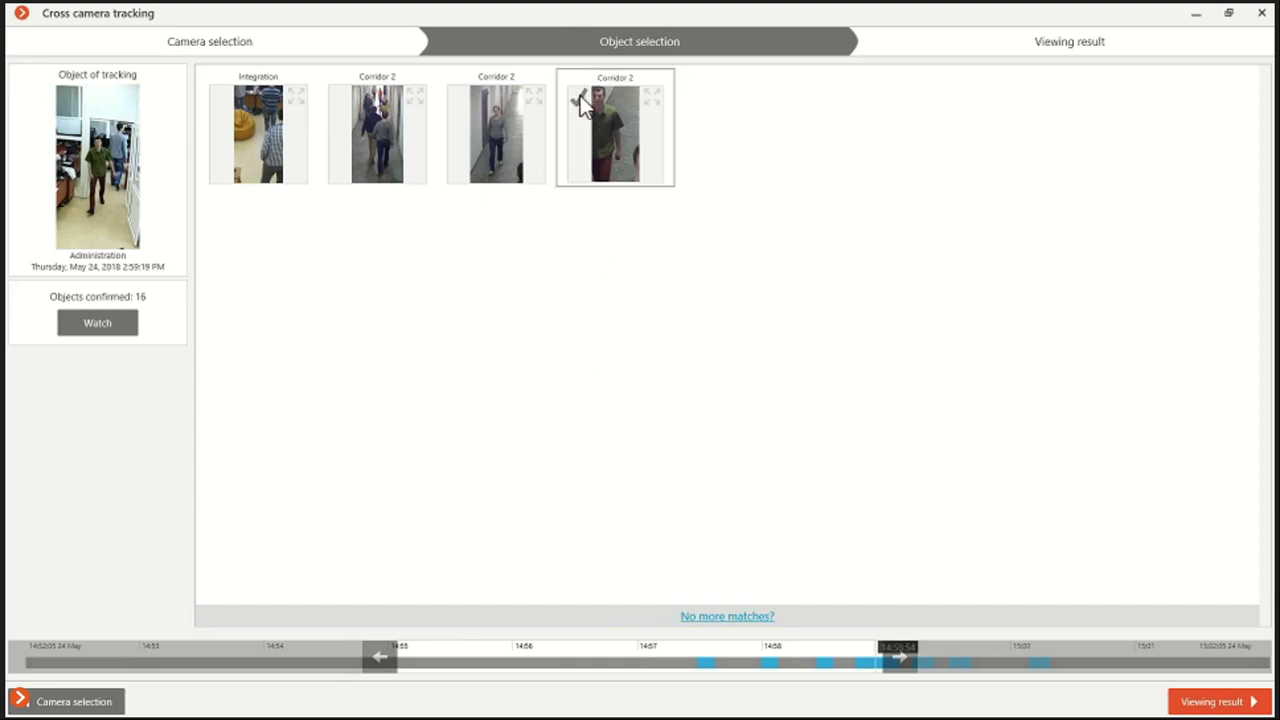
{"action": "left_click_drag", "start_coordinate": [558, 665], "coordinate": [740, 677]}
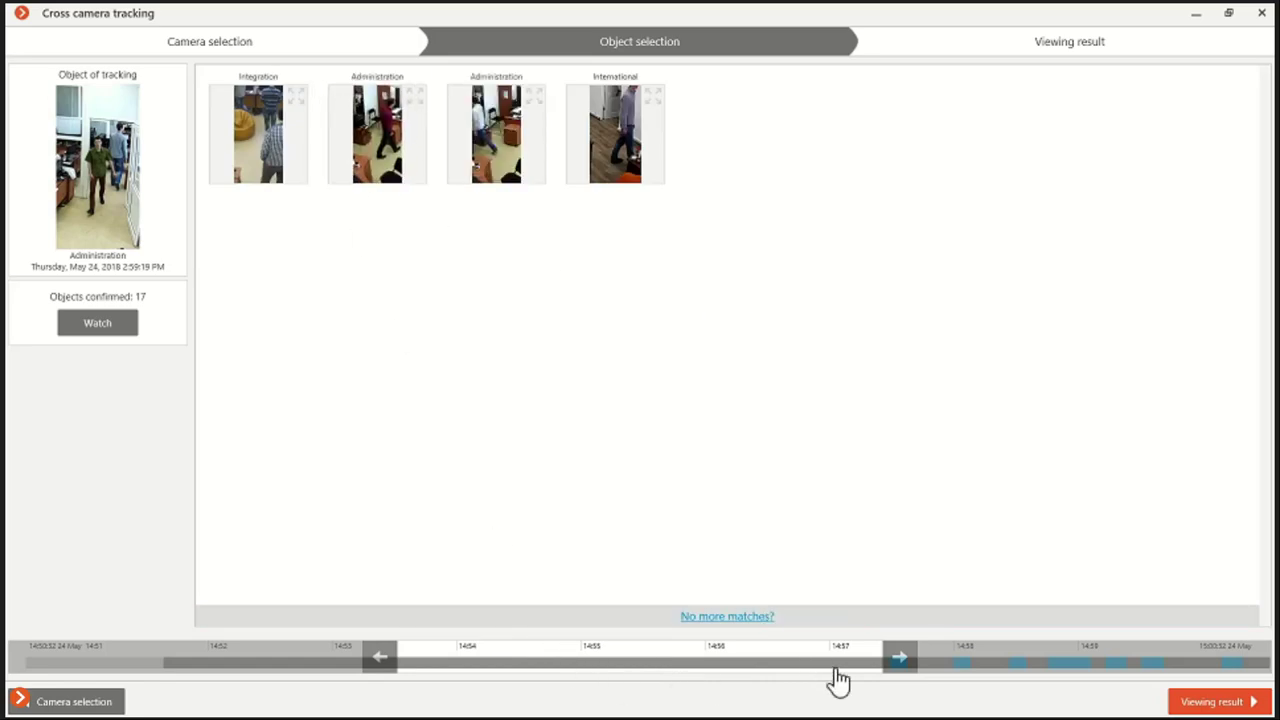
Step: Shift the tracking interval forward to about 15:00–15:04 and confirm both International samples of the tracked man
{"action": "left_click_drag", "start_coordinate": [645, 652], "coordinate": [429, 640]}
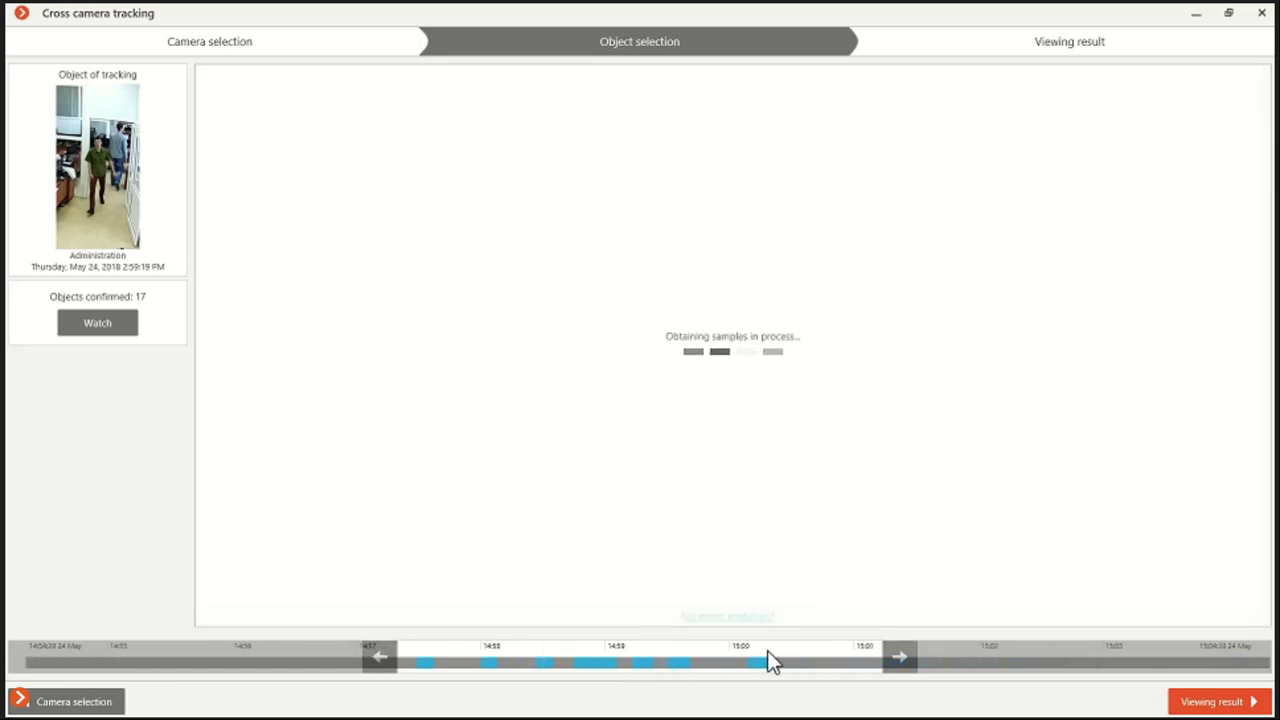
{"action": "left_click_drag", "start_coordinate": [810, 680], "coordinate": [443, 663]}
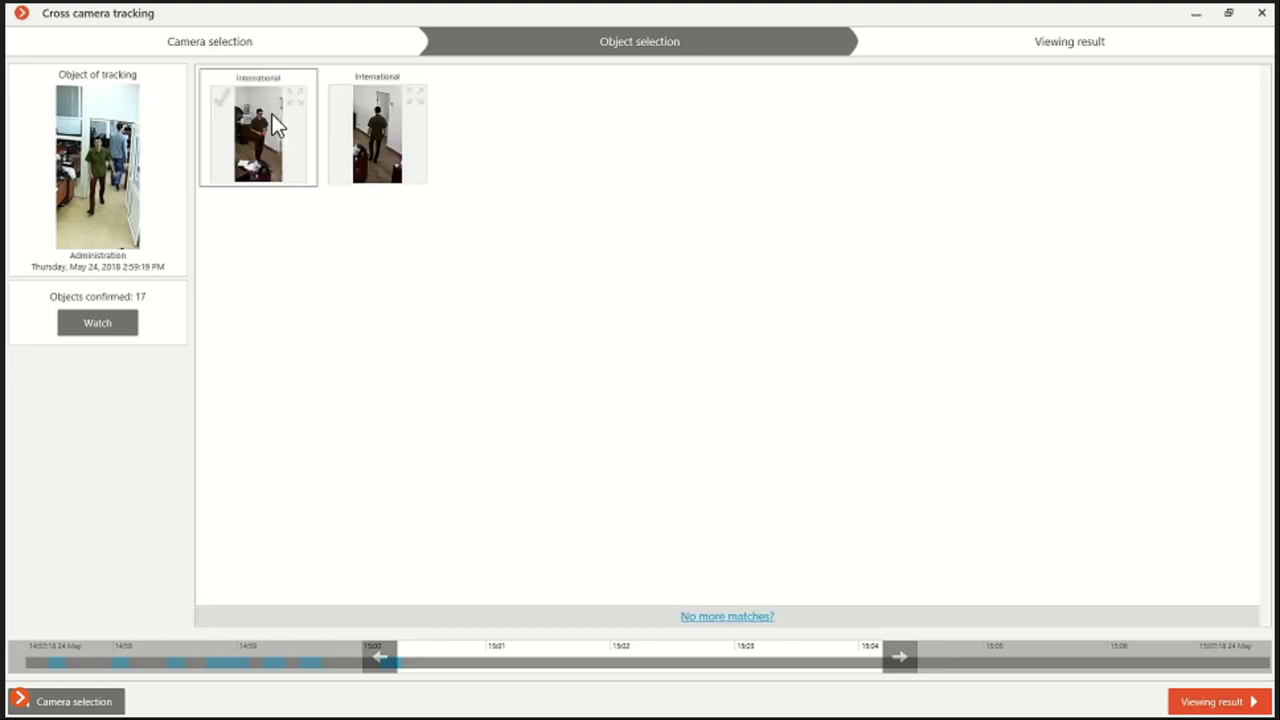
{"action": "left_click", "coordinate": [220, 99]}
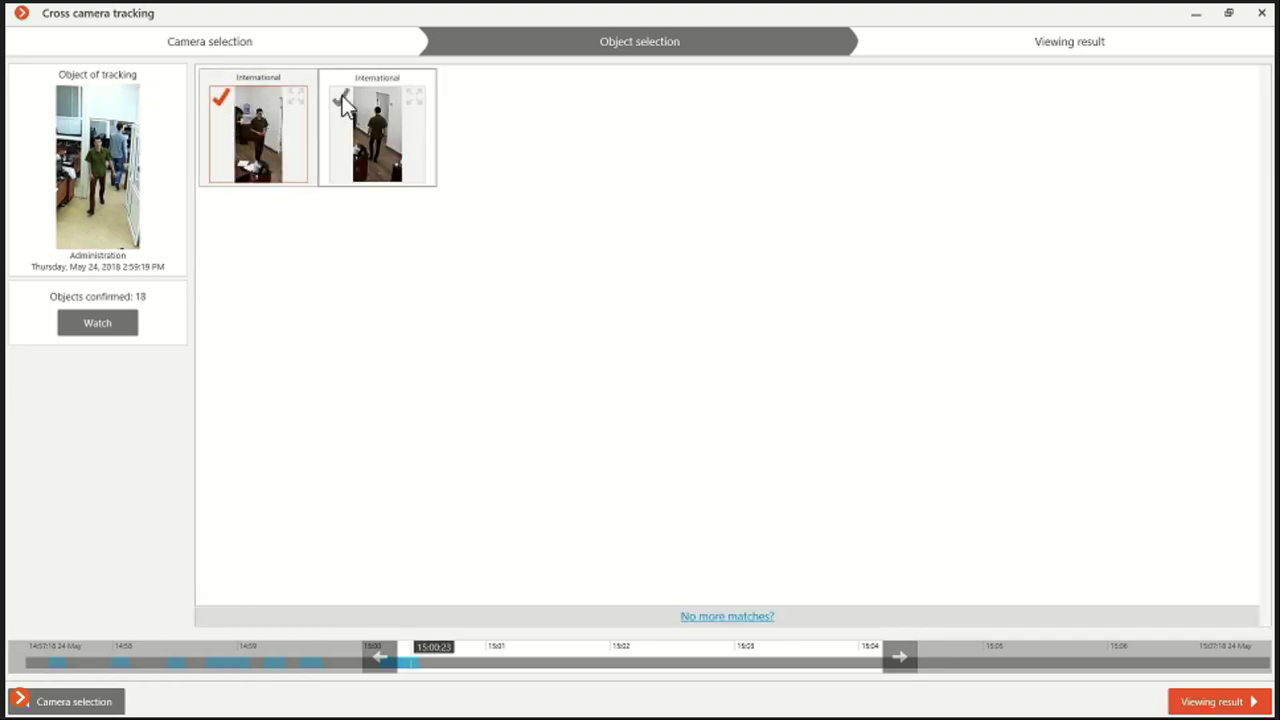
{"action": "left_click", "coordinate": [341, 99]}
Step: Shift the tracking interval back to about 14:57–15:01 and confirm the three Corridor 2 and two International samples of the tracked man
{"action": "left_click_drag", "start_coordinate": [498, 648], "coordinate": [834, 680]}
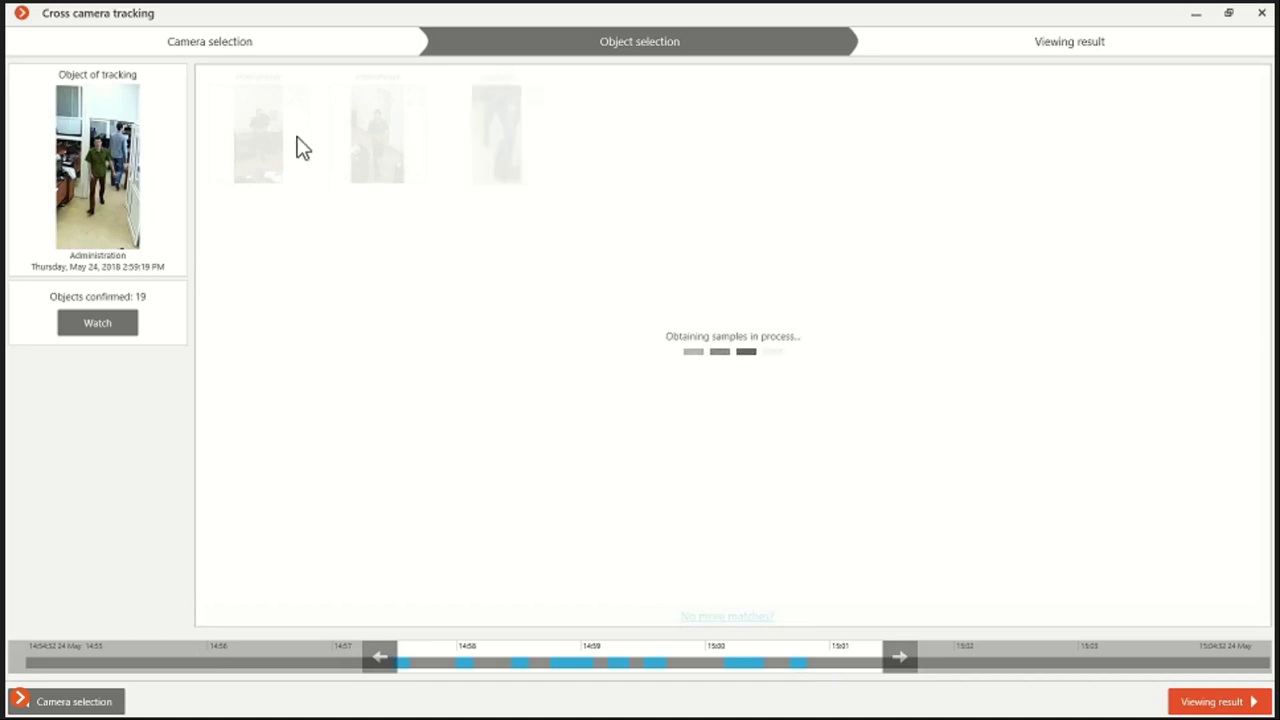
{"action": "left_click", "coordinate": [220, 100]}
{"action": "left_click", "coordinate": [339, 100]}
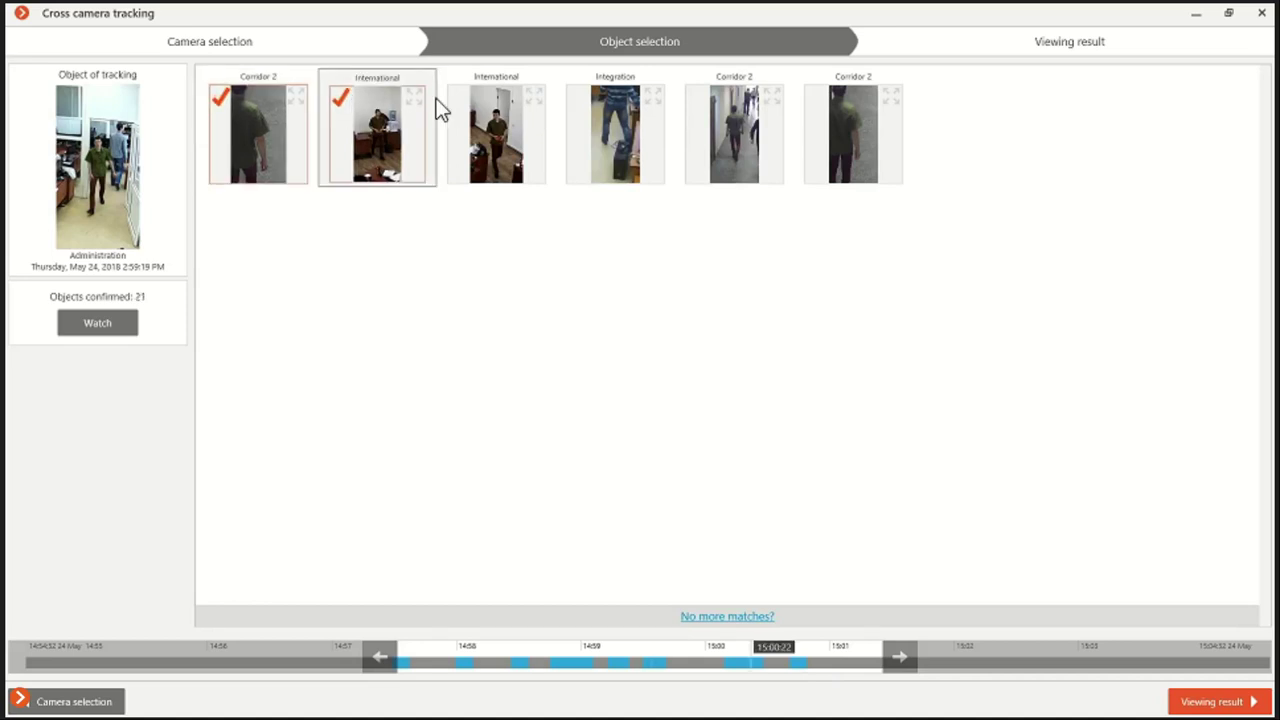
{"action": "left_click", "coordinate": [460, 100]}
{"action": "left_click", "coordinate": [703, 94]}
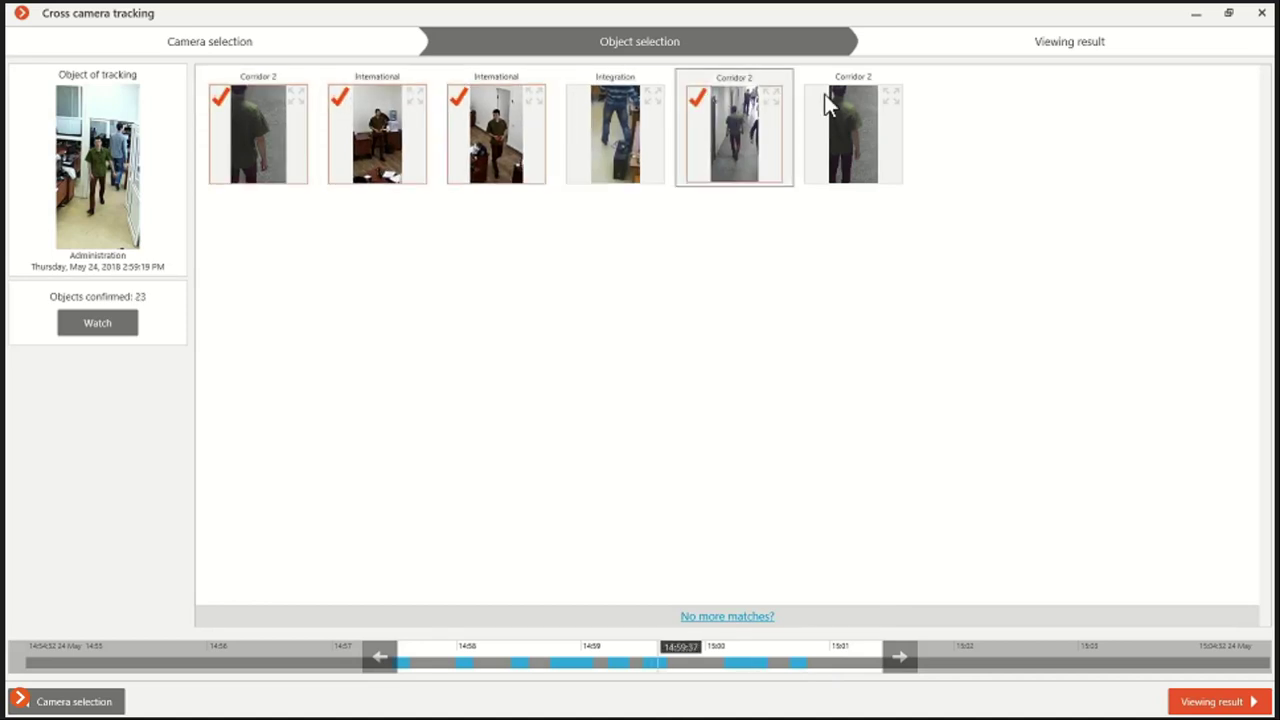
{"action": "left_click", "coordinate": [814, 96]}
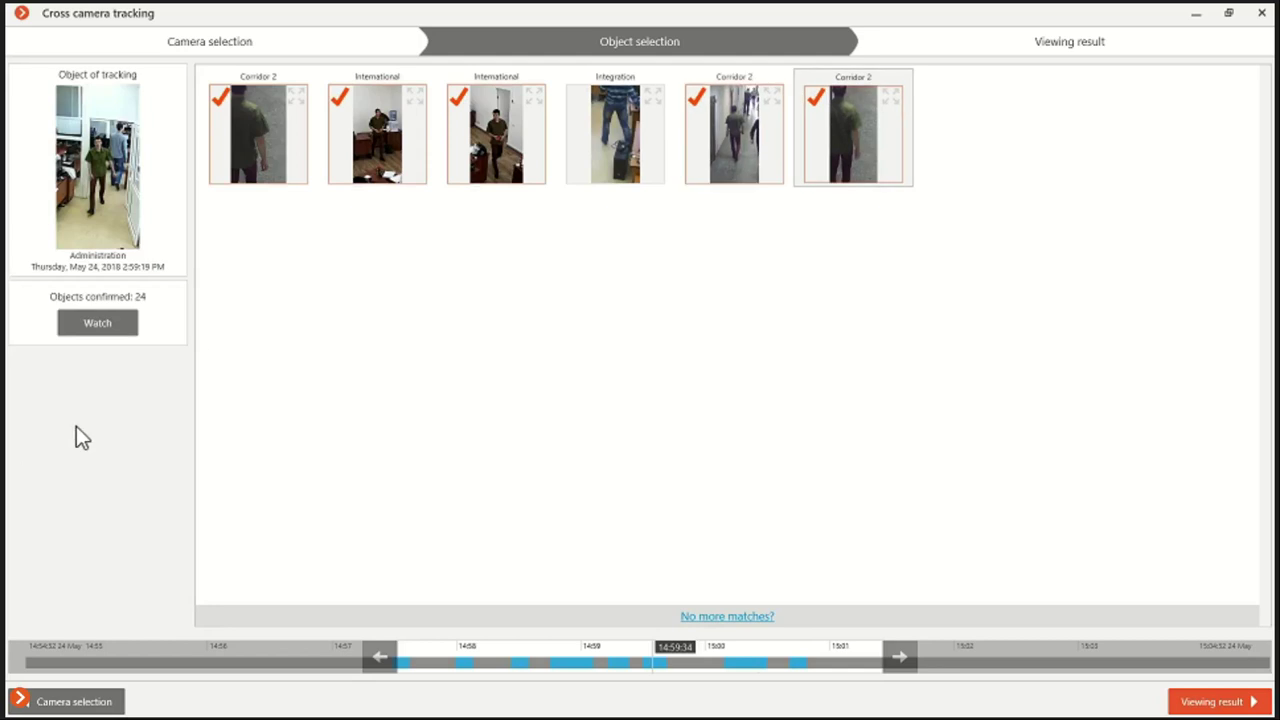
Step: View the tracked man's route and footage in the viewing result, and close cross camera tracking
{"action": "left_click", "coordinate": [1210, 703]}
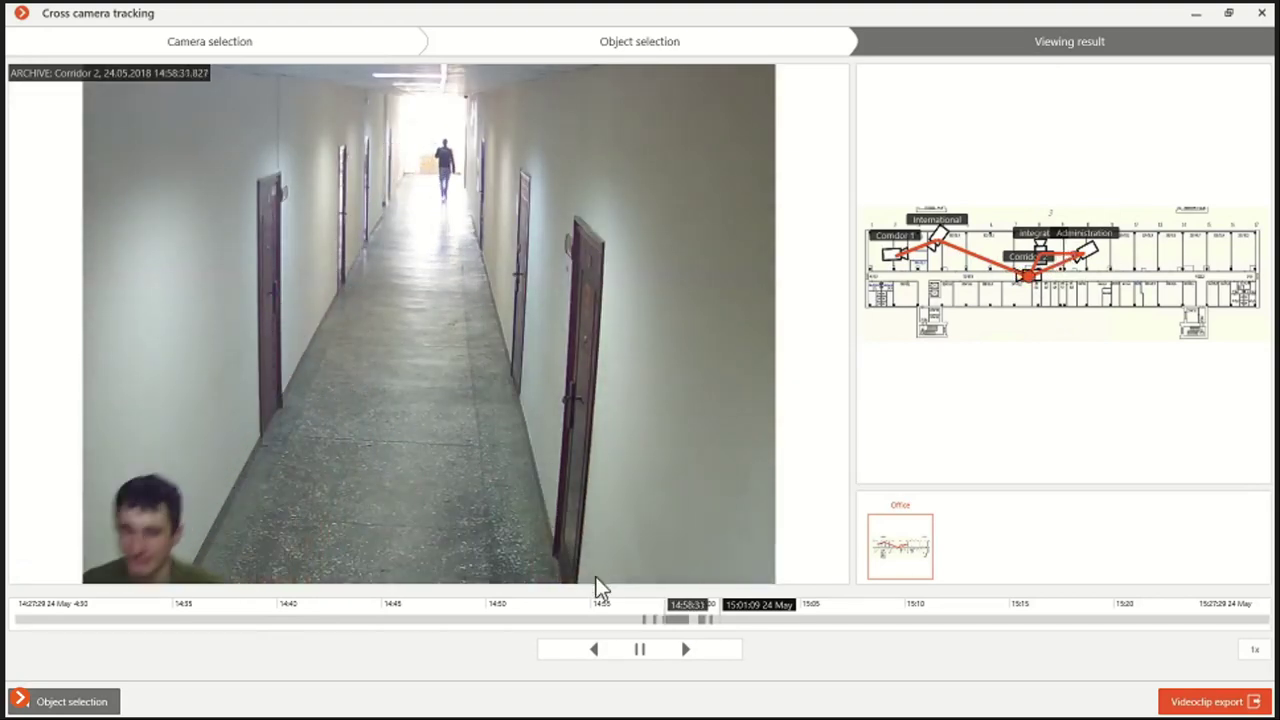
{"action": "left_click", "coordinate": [1222, 704]}
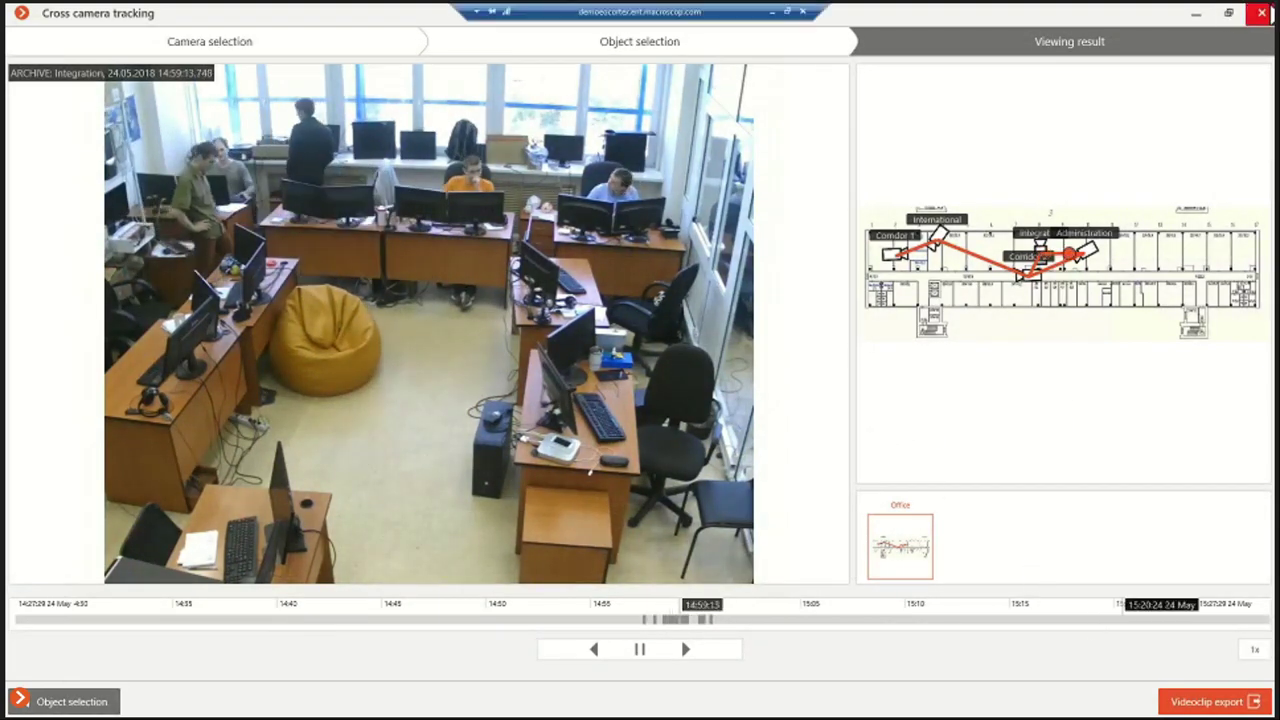
{"action": "left_click", "coordinate": [1262, 13]}
{"action": "left_click", "coordinate": [15, 360]}
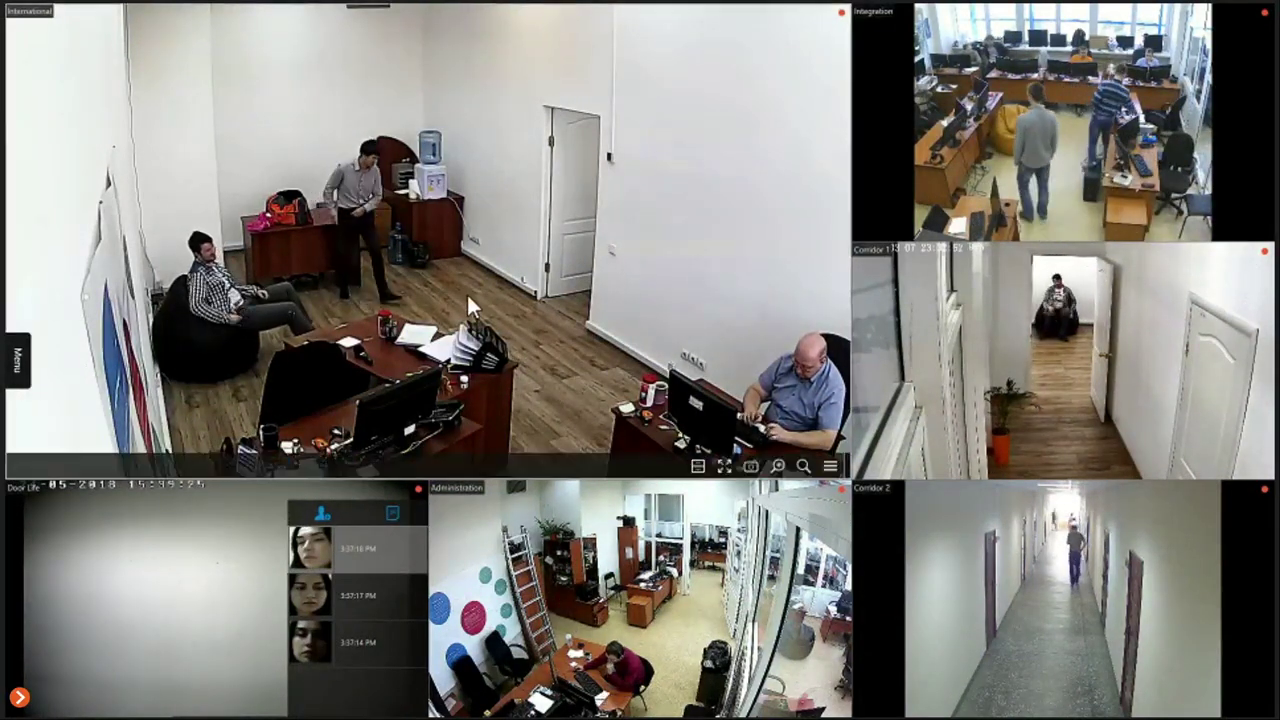
Step: Open the International camera's archive at about 15:37, start cross camera tracking of the people near the water cooler, and close it
{"action": "mouse_move", "coordinate": [466, 292]}
{"action": "left_click", "coordinate": [697, 467]}
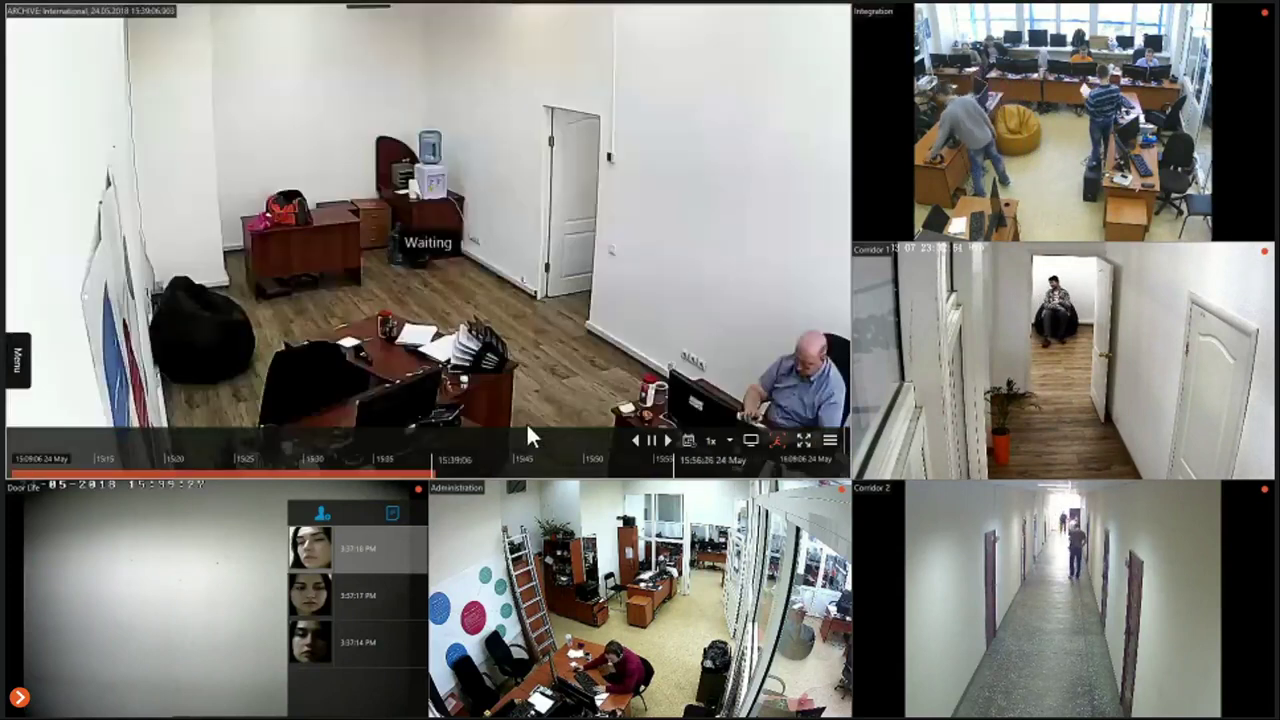
{"action": "left_click", "coordinate": [400, 472]}
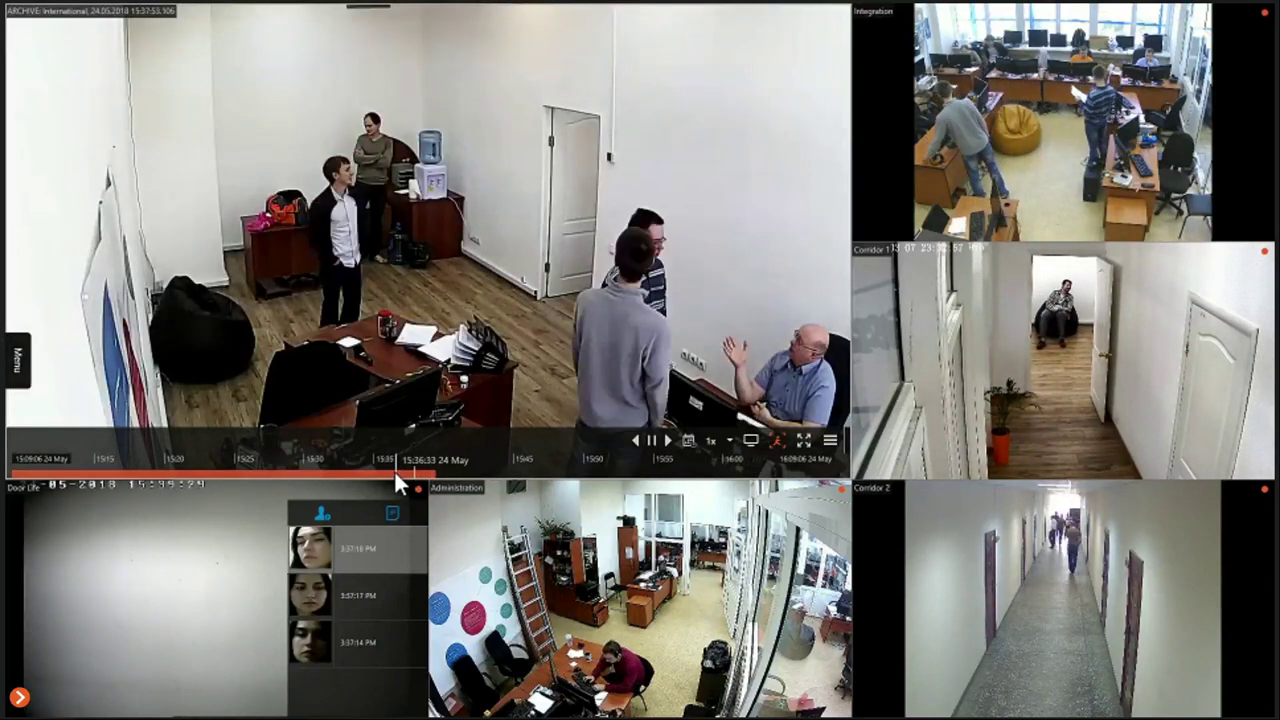
{"action": "left_click", "coordinate": [776, 439]}
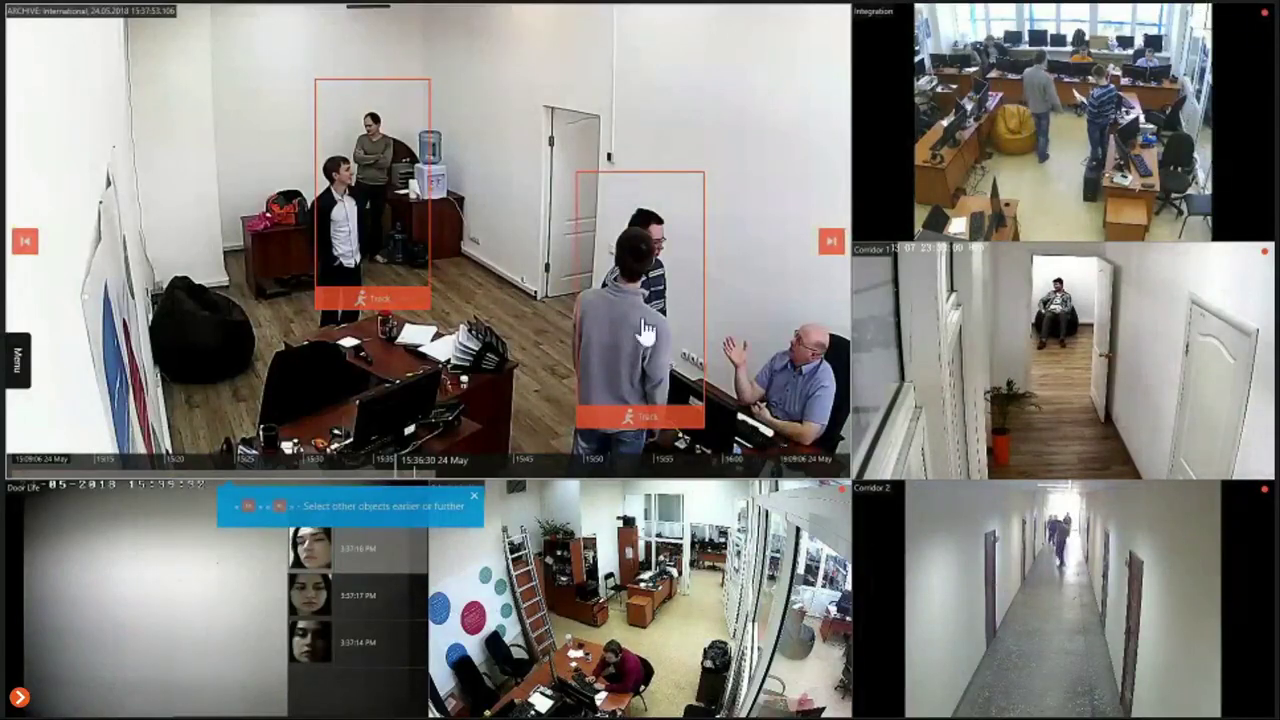
{"action": "left_click", "coordinate": [393, 310]}
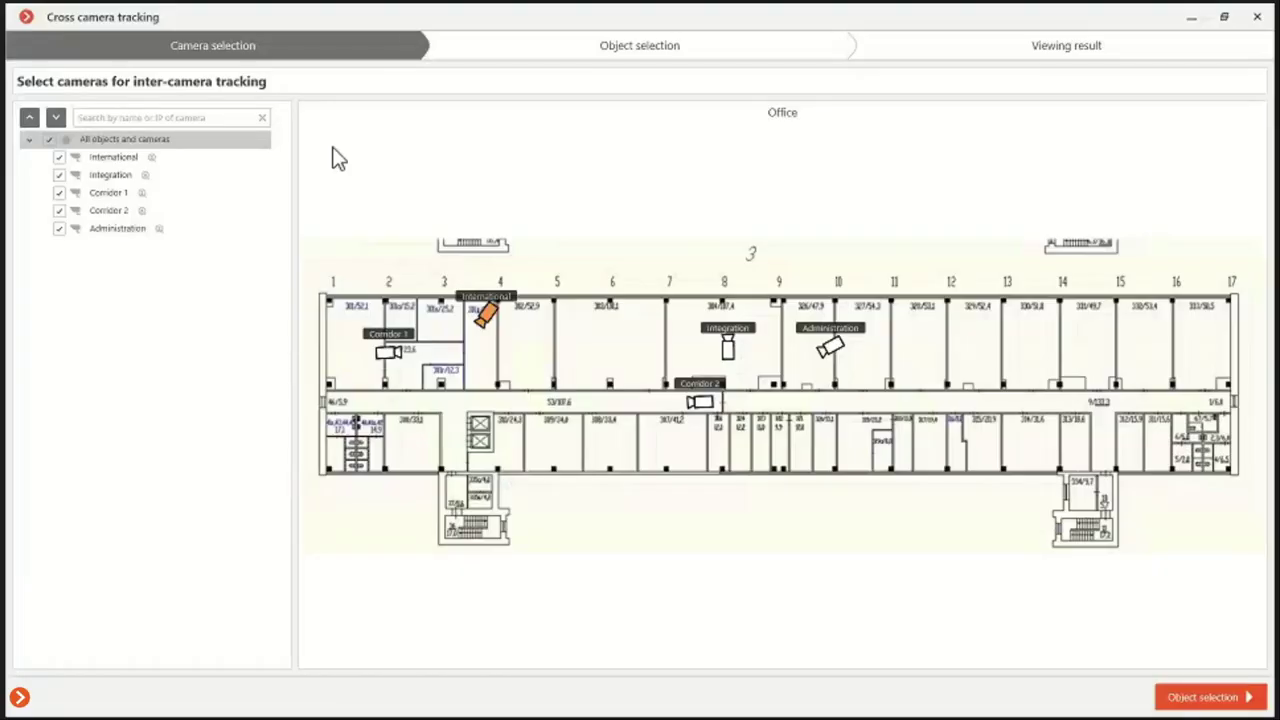
{"action": "left_click", "coordinate": [1257, 17]}
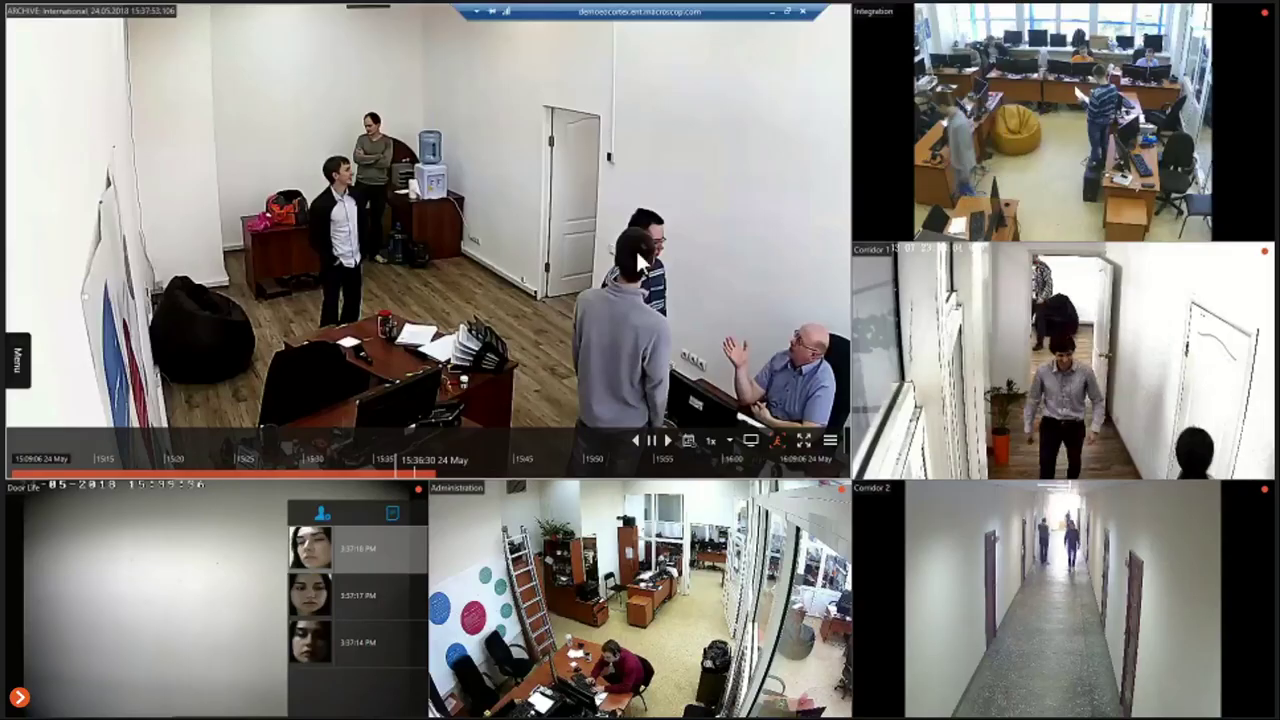
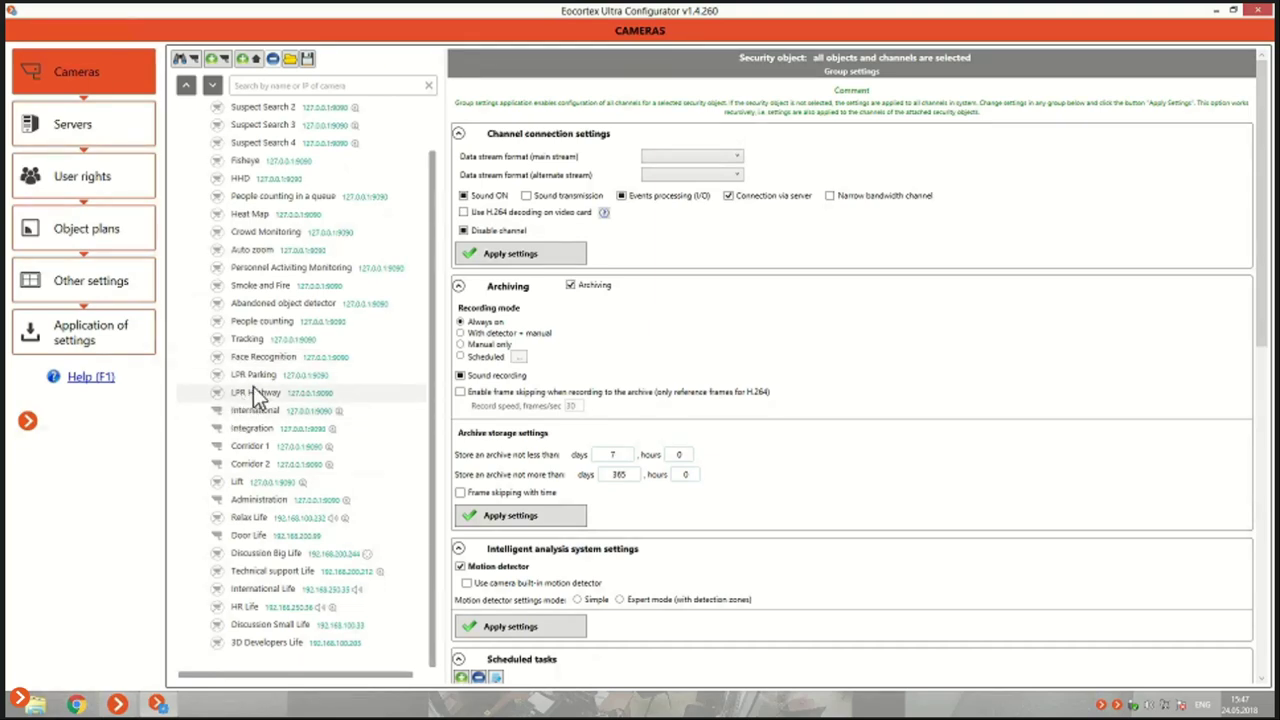
Step: Enable the Face Recognition channel and disable the International channel, answering the stream test prompt
{"action": "left_click", "coordinate": [273, 360]}
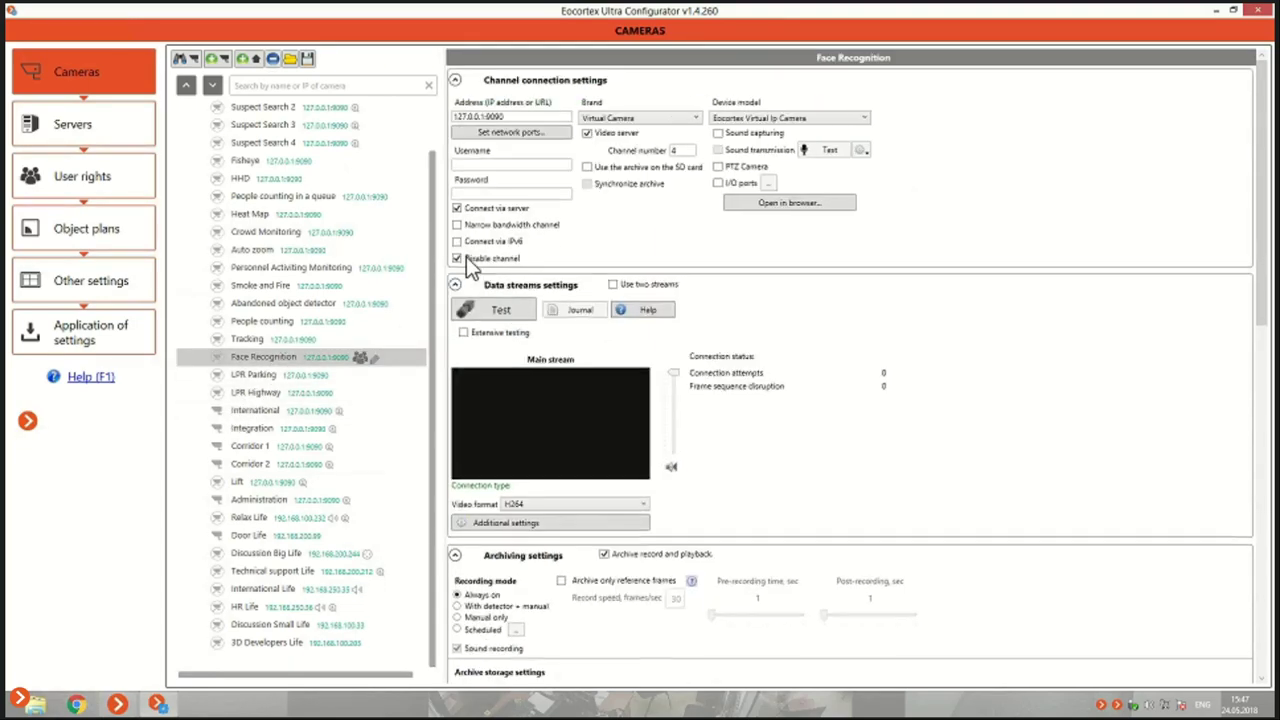
{"action": "left_click", "coordinate": [260, 413]}
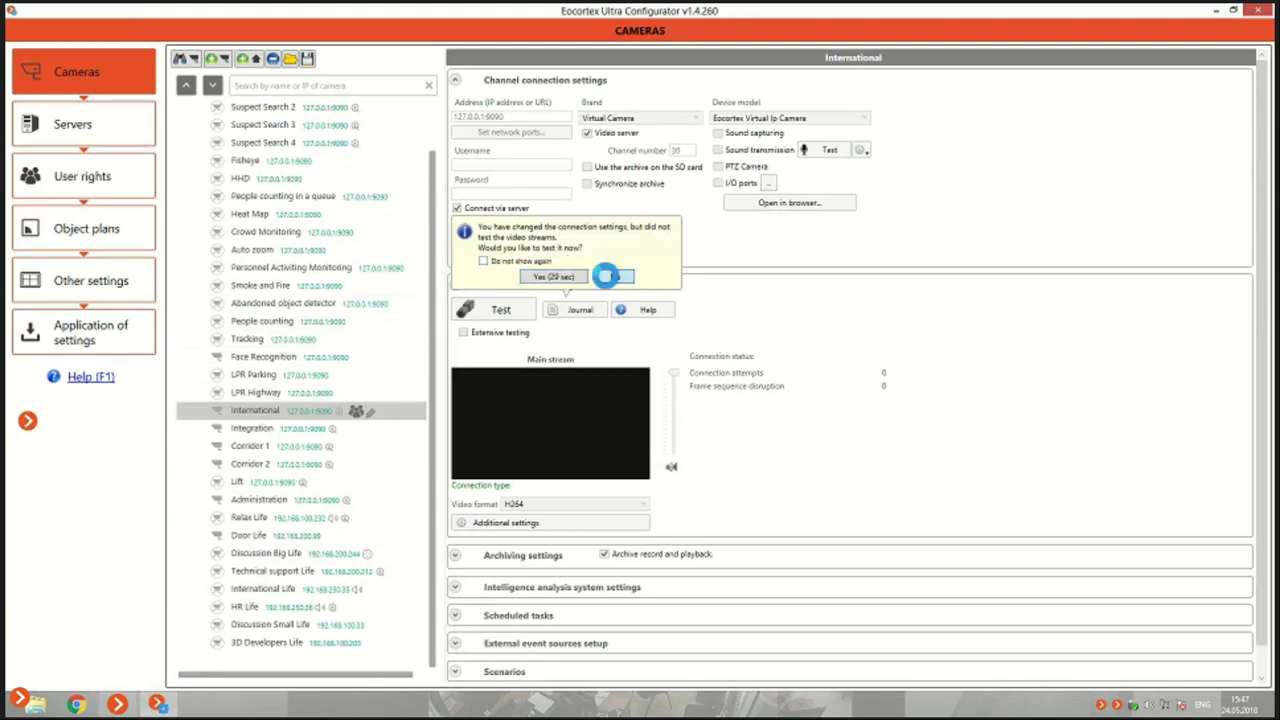
{"action": "left_click", "coordinate": [553, 276]}
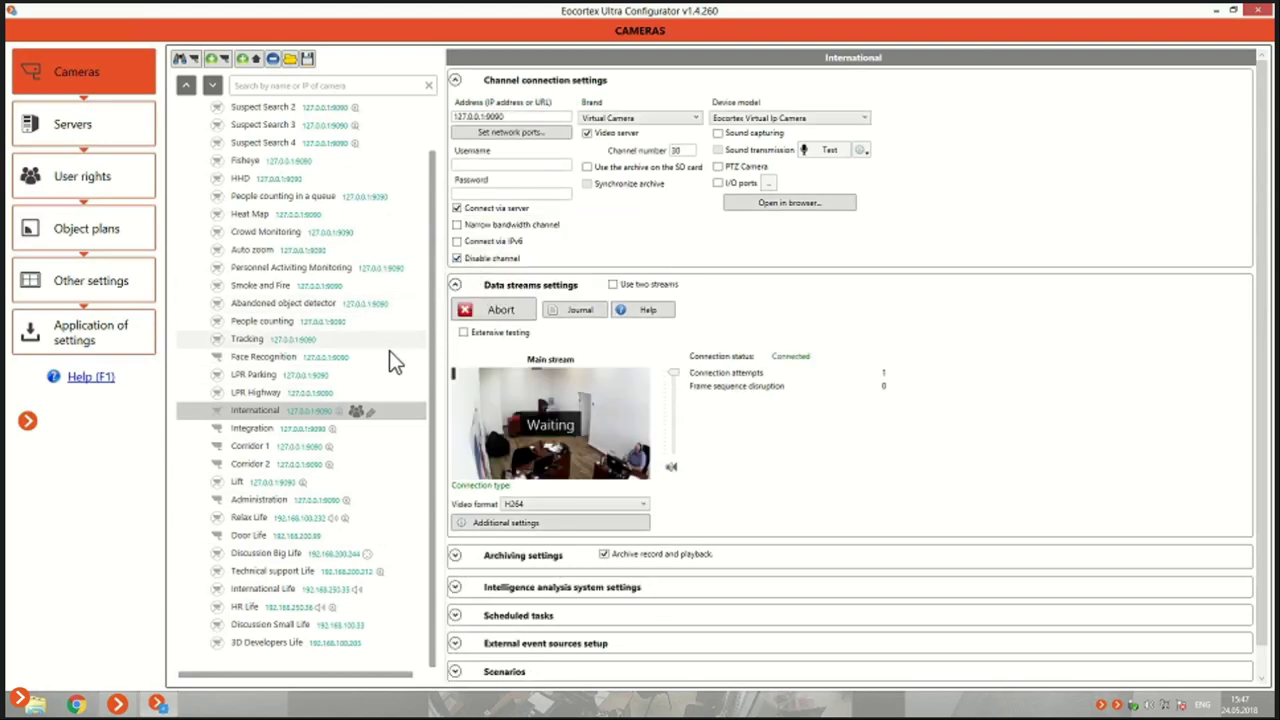
Step: Disable the Integration, Corridor 1, Corridor 2 and Administration channels
{"action": "left_click", "coordinate": [257, 428]}
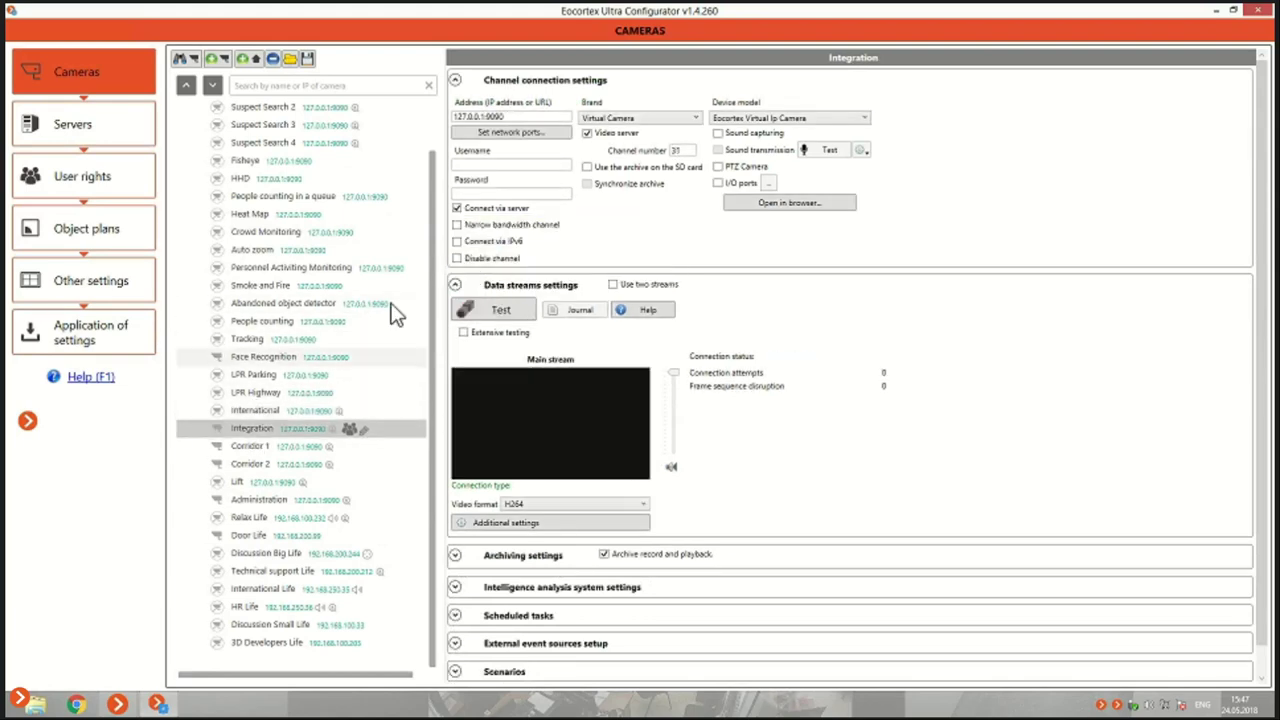
{"action": "left_click", "coordinate": [262, 446]}
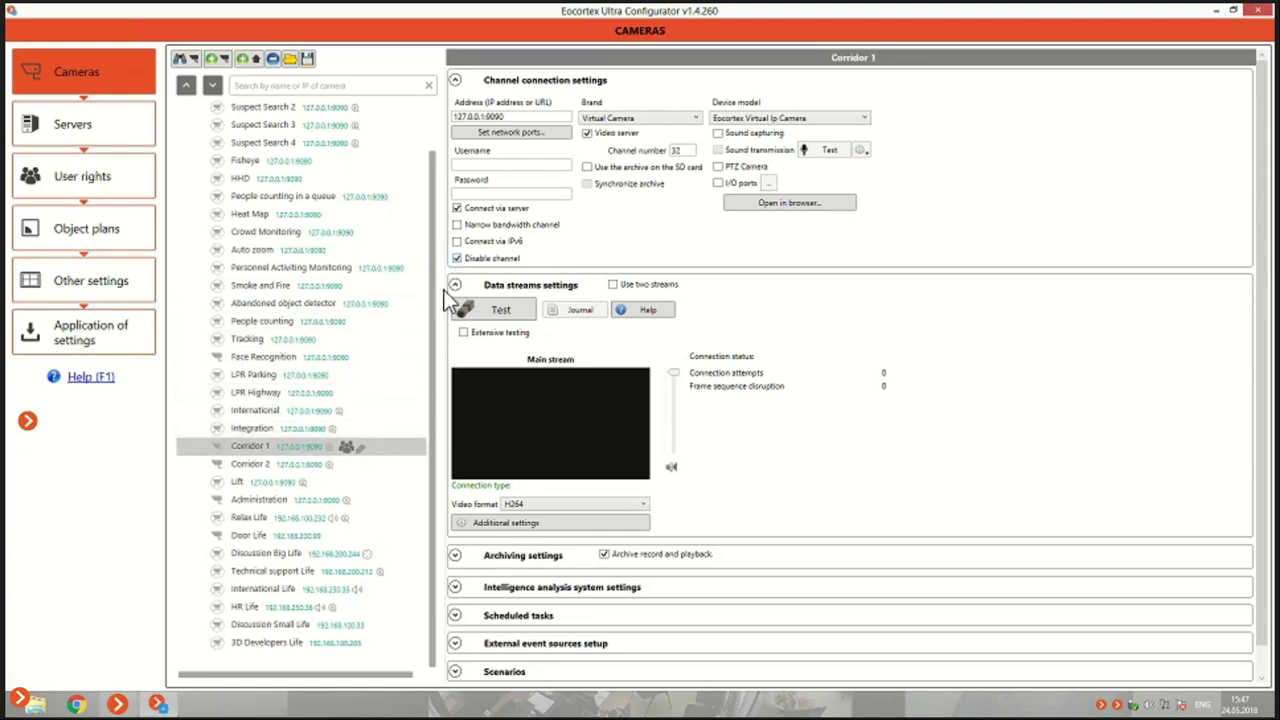
{"action": "left_click", "coordinate": [250, 464]}
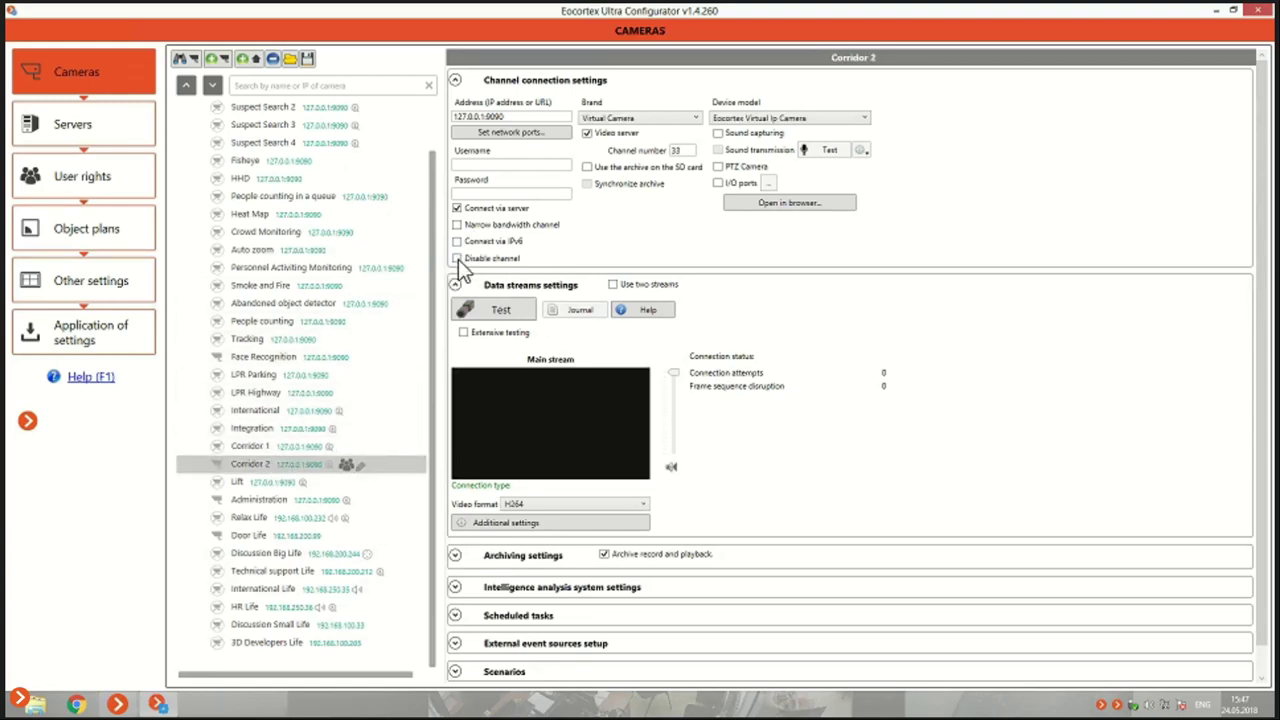
{"action": "left_click", "coordinate": [277, 502]}
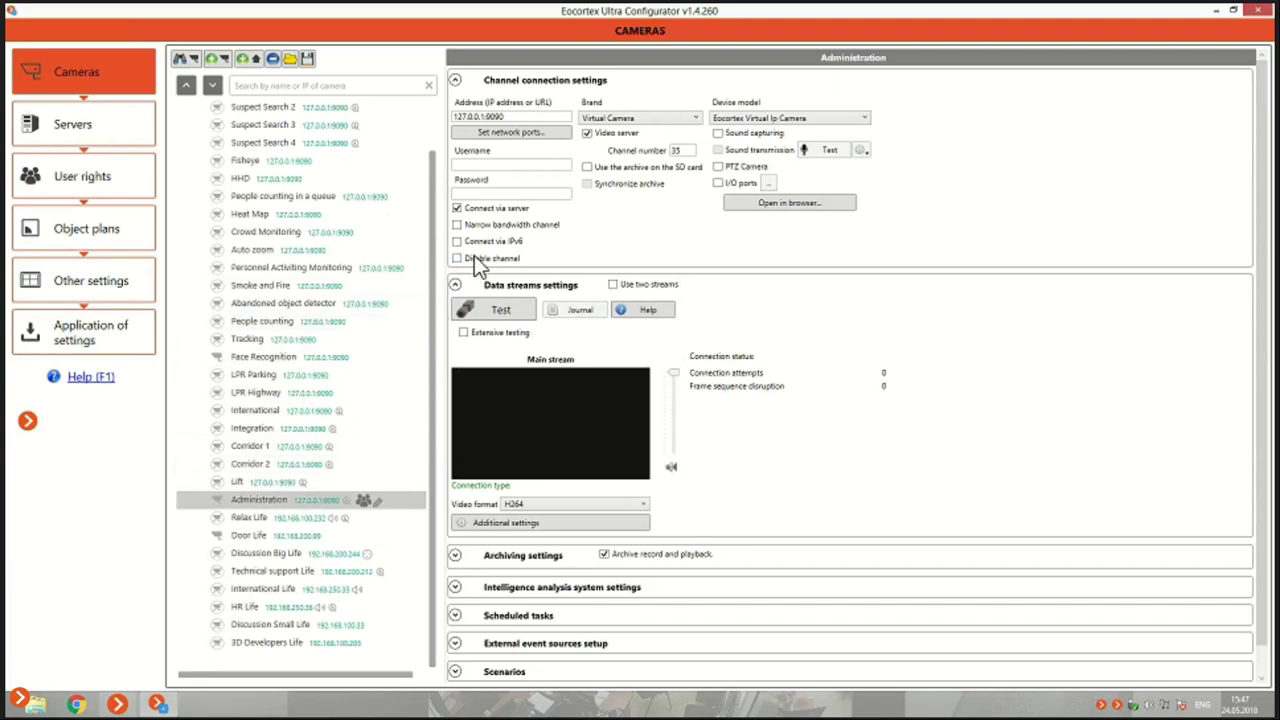
Step: Apply the camera configuration and switch to viewing mode, dismissing the client login dialog
{"action": "left_click", "coordinate": [122, 345]}
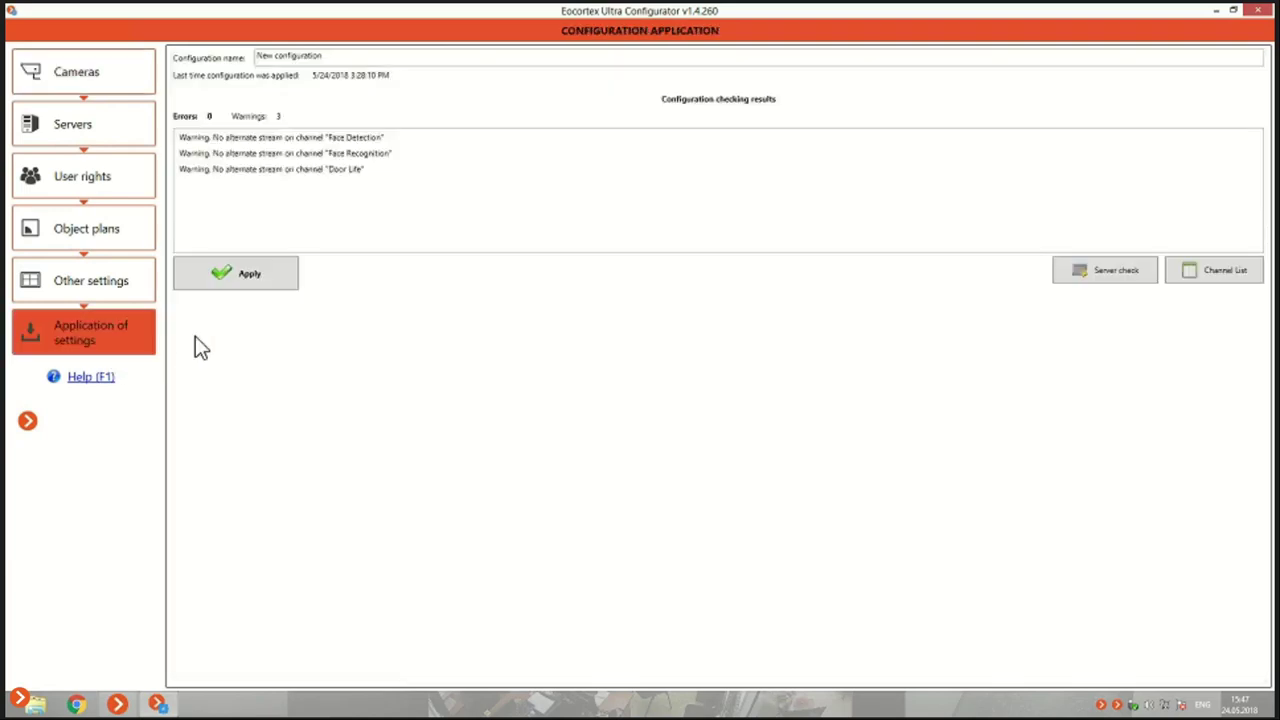
{"action": "left_click", "coordinate": [268, 283]}
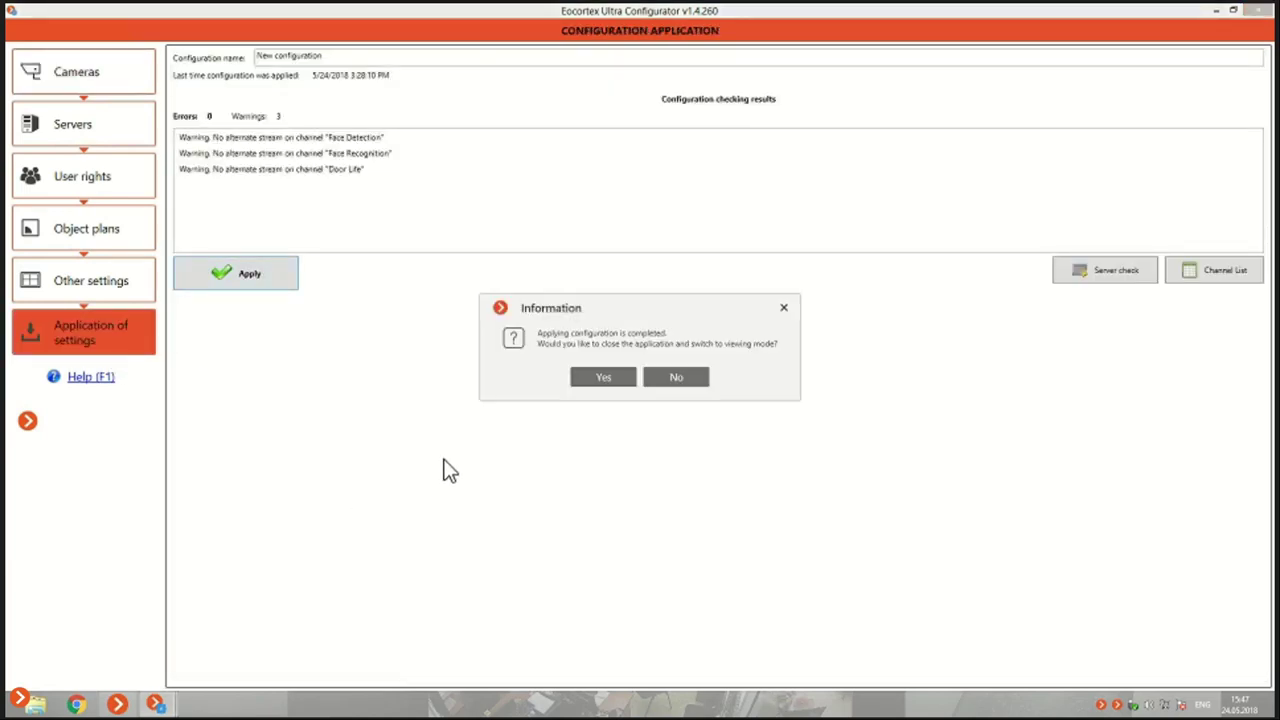
{"action": "left_click", "coordinate": [604, 377]}
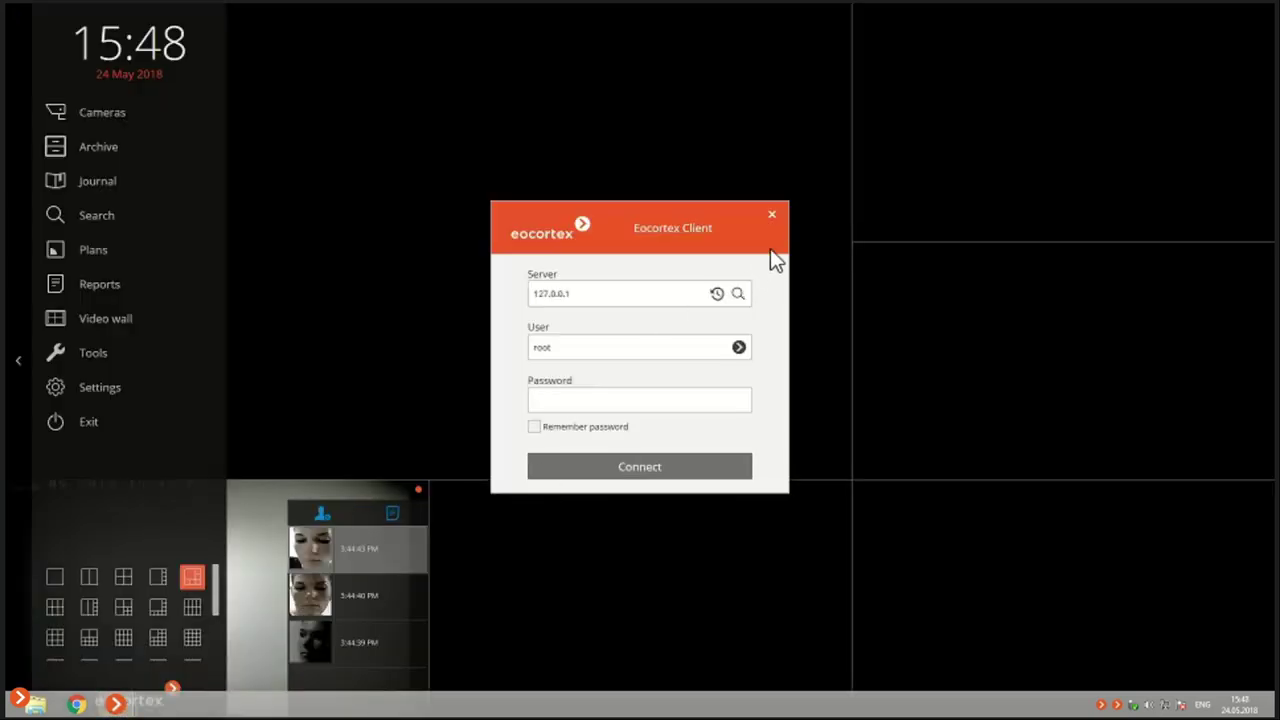
{"action": "left_click", "coordinate": [772, 216]}
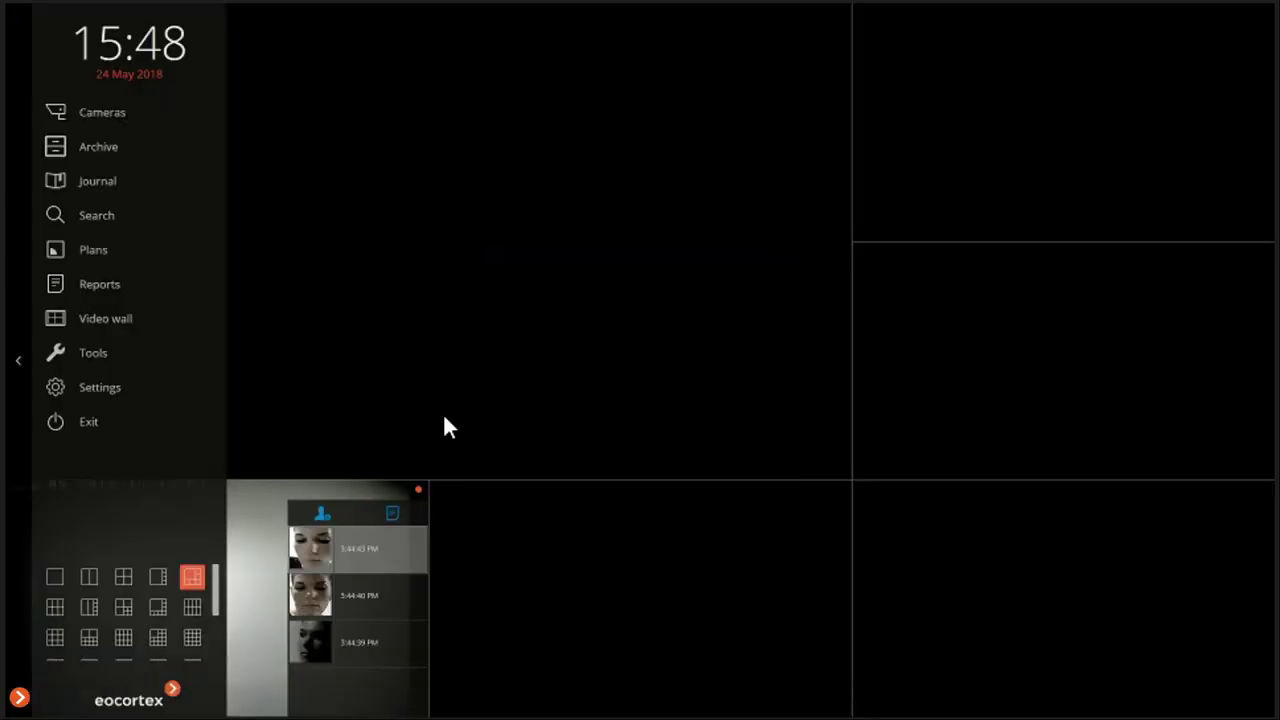
Step: Set the view to a single-cell layout and show the Door Life channel in it
{"action": "left_click", "coordinate": [55, 577]}
{"action": "right_click", "coordinate": [551, 376]}
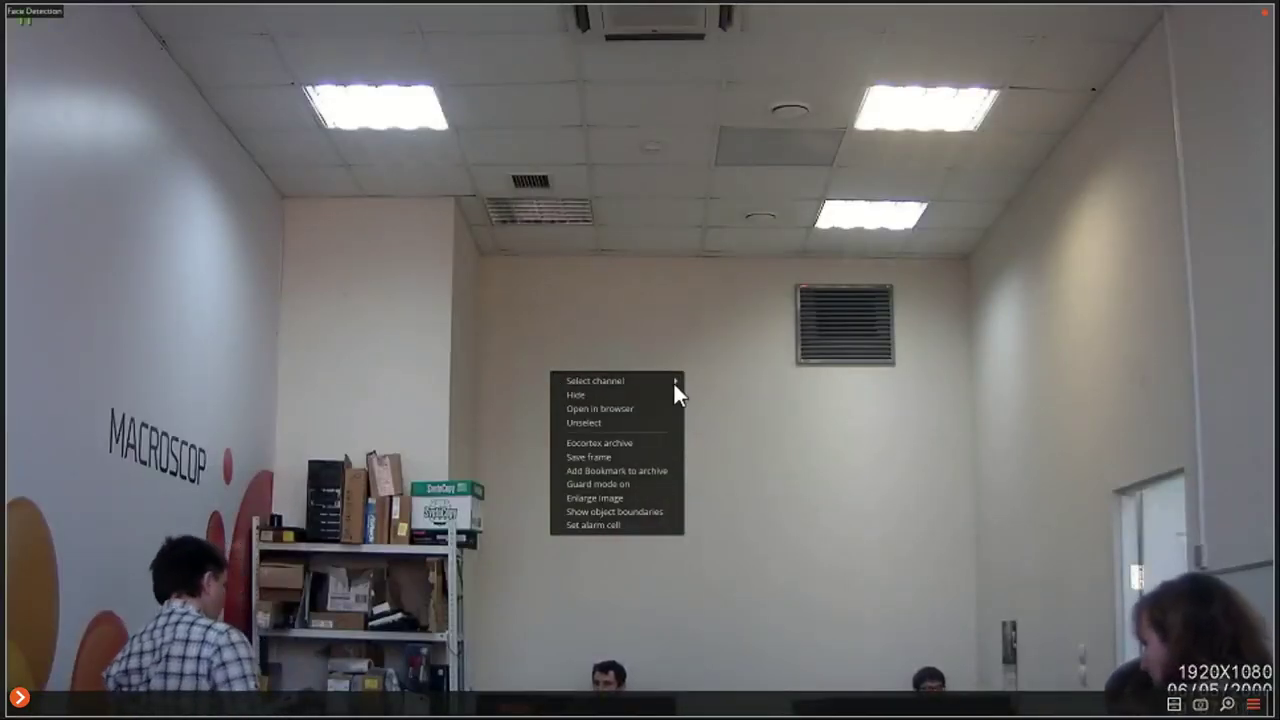
{"action": "mouse_move", "coordinate": [675, 382]}
{"action": "left_click", "coordinate": [718, 412]}
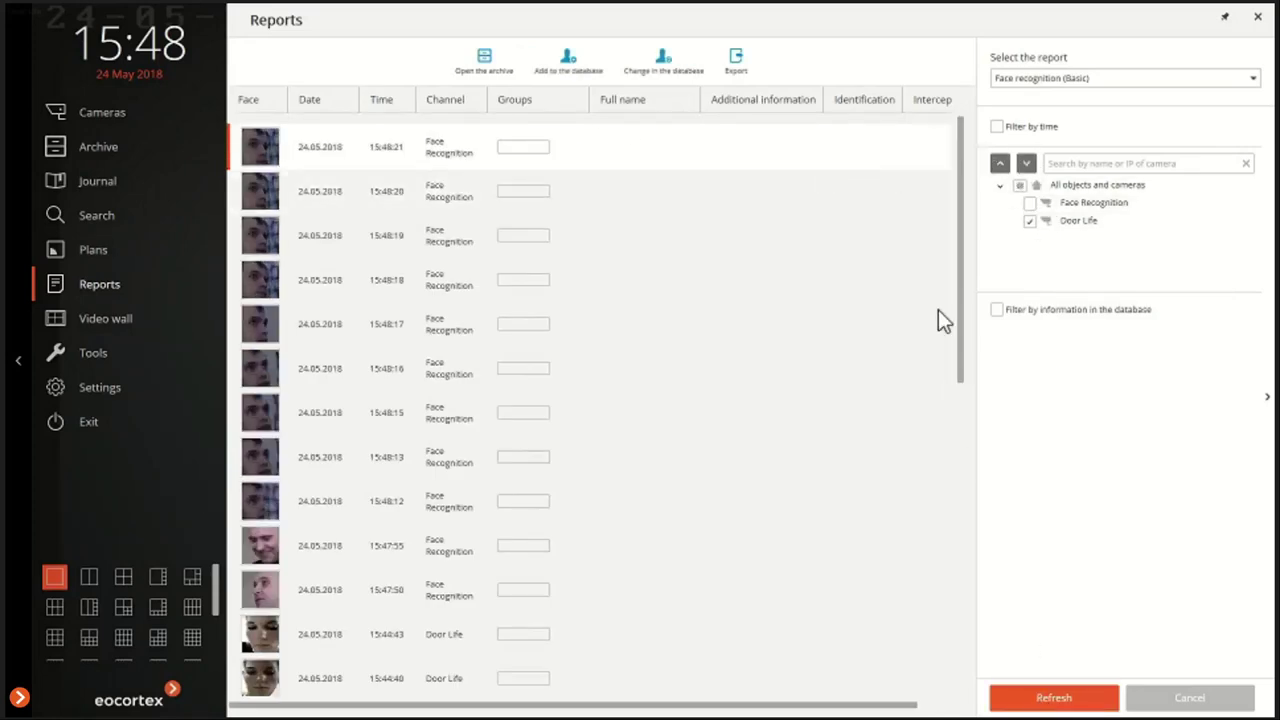
Step: Look through the Face recognition (Basic) report, and open the Faces database (Basic) to browse its records
{"action": "scroll", "coordinate": [946, 290], "scroll_direction": "down", "scroll_amount": 5}
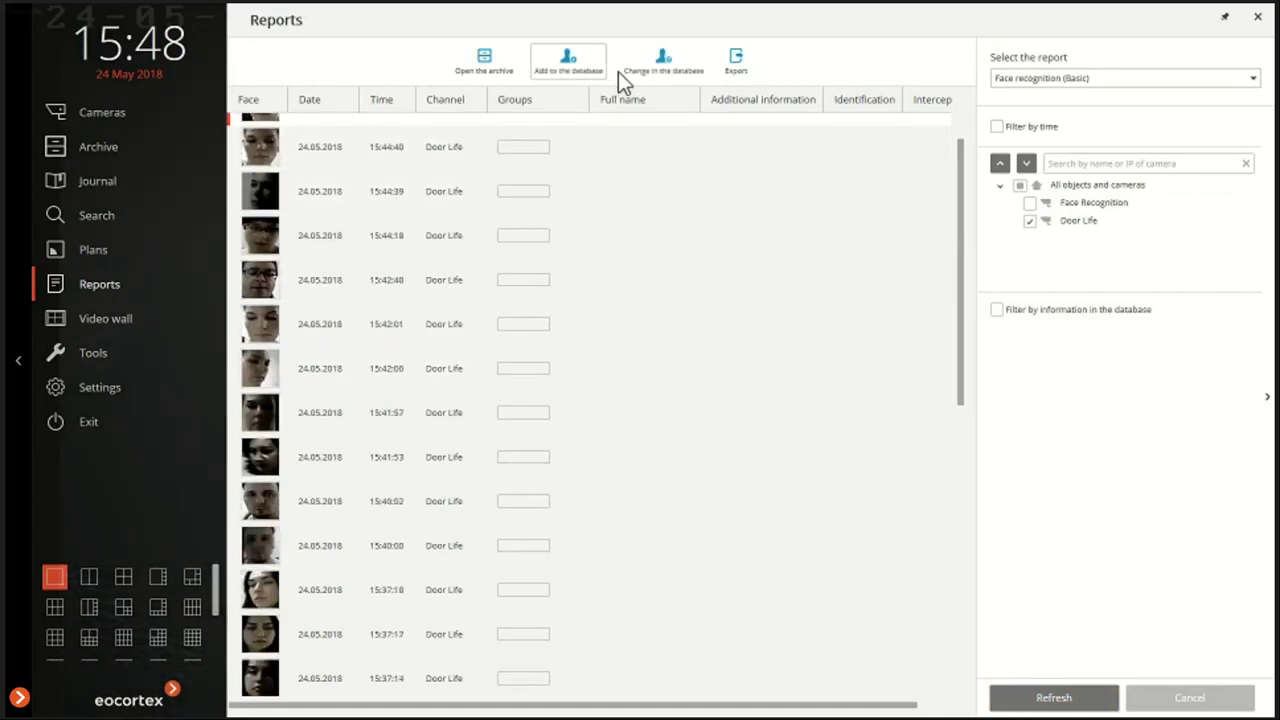
{"action": "left_click", "coordinate": [90, 357]}
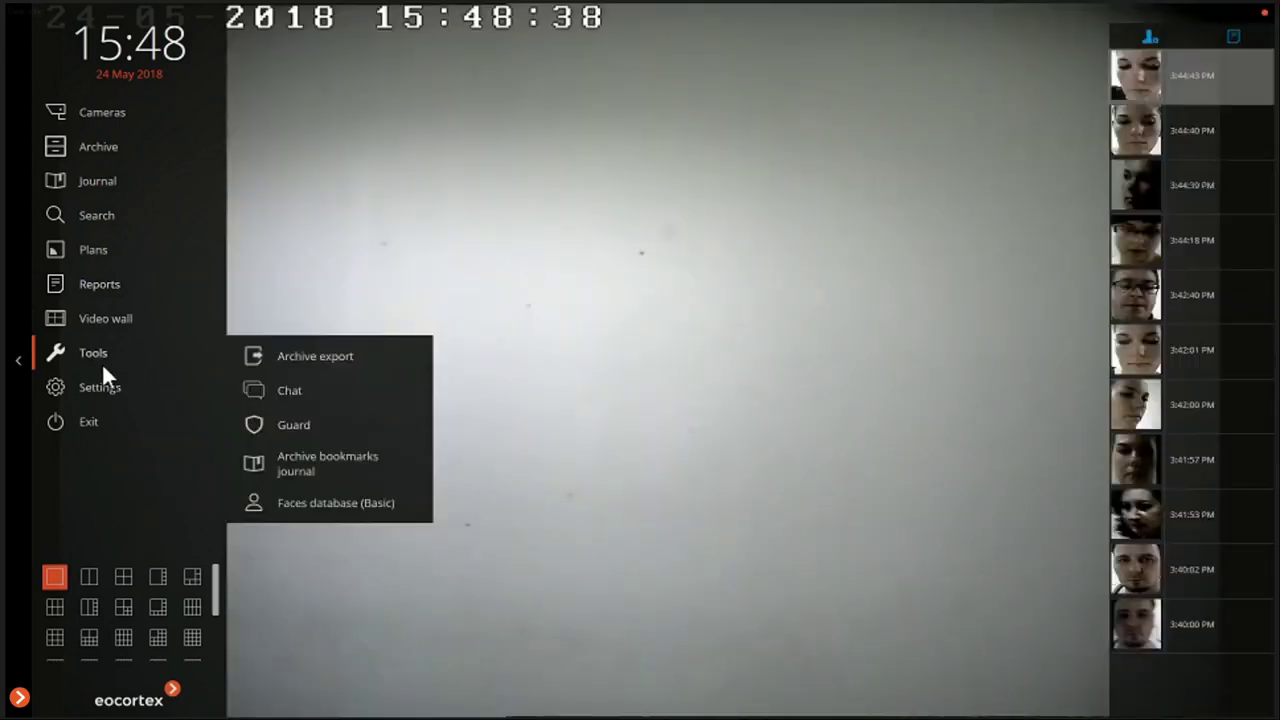
{"action": "left_click", "coordinate": [289, 505]}
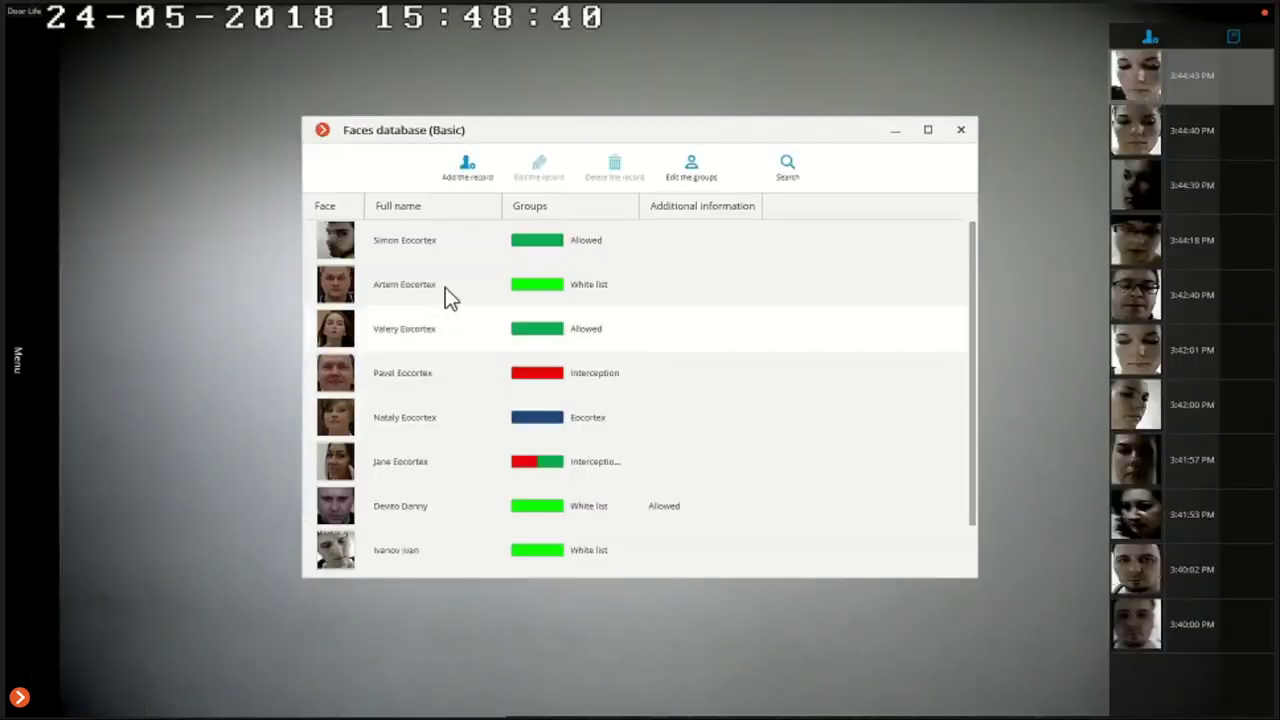
{"action": "scroll", "coordinate": [436, 480], "scroll_direction": "down", "scroll_amount": 1}
{"action": "scroll", "coordinate": [432, 450], "scroll_direction": "up", "scroll_amount": 1}
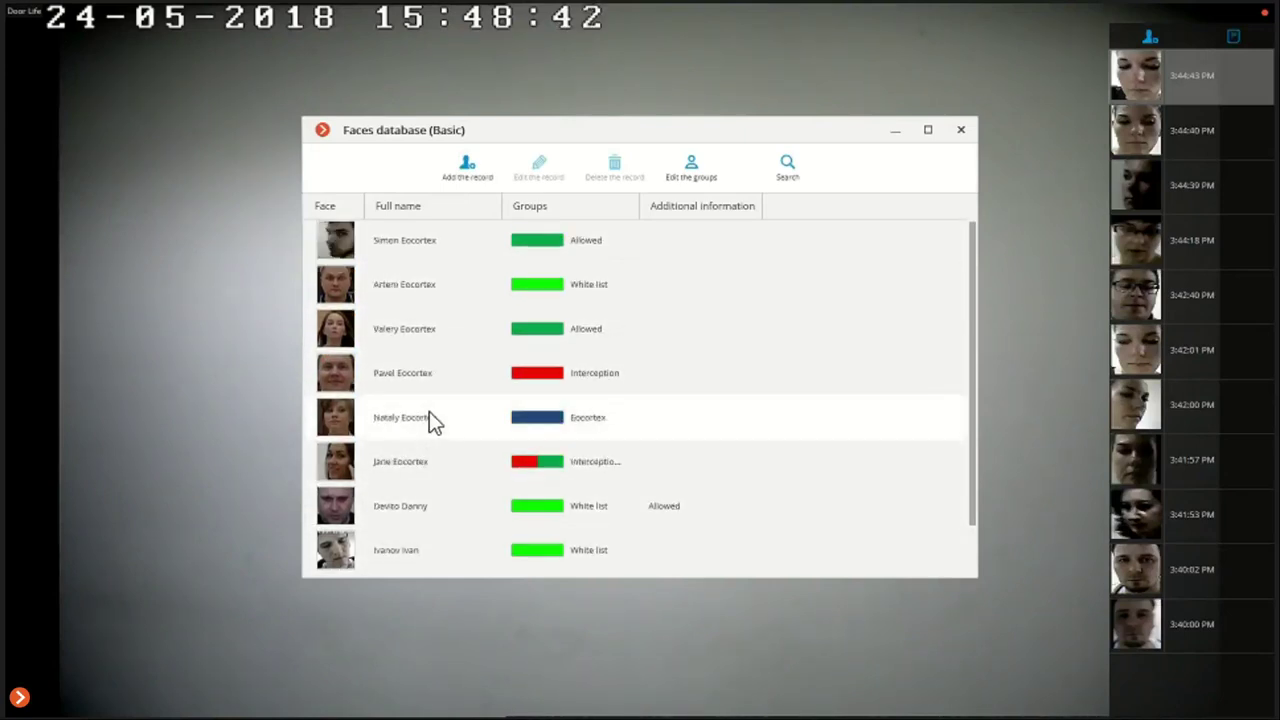
Step: Examine the samples and group of the first record in the faces database, and close the database without changes
{"action": "double_click", "coordinate": [404, 244]}
{"action": "left_click_drag", "start_coordinate": [699, 326], "coordinate": [671, 335]}
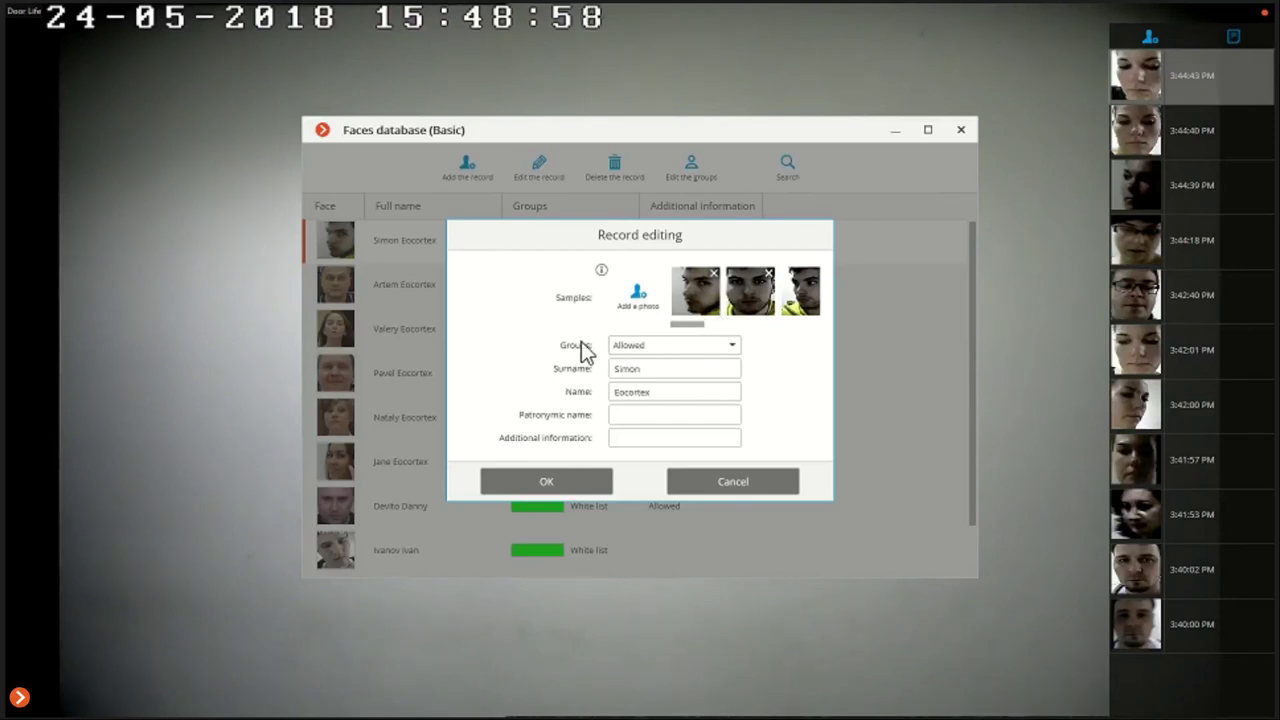
{"action": "left_click", "coordinate": [688, 480]}
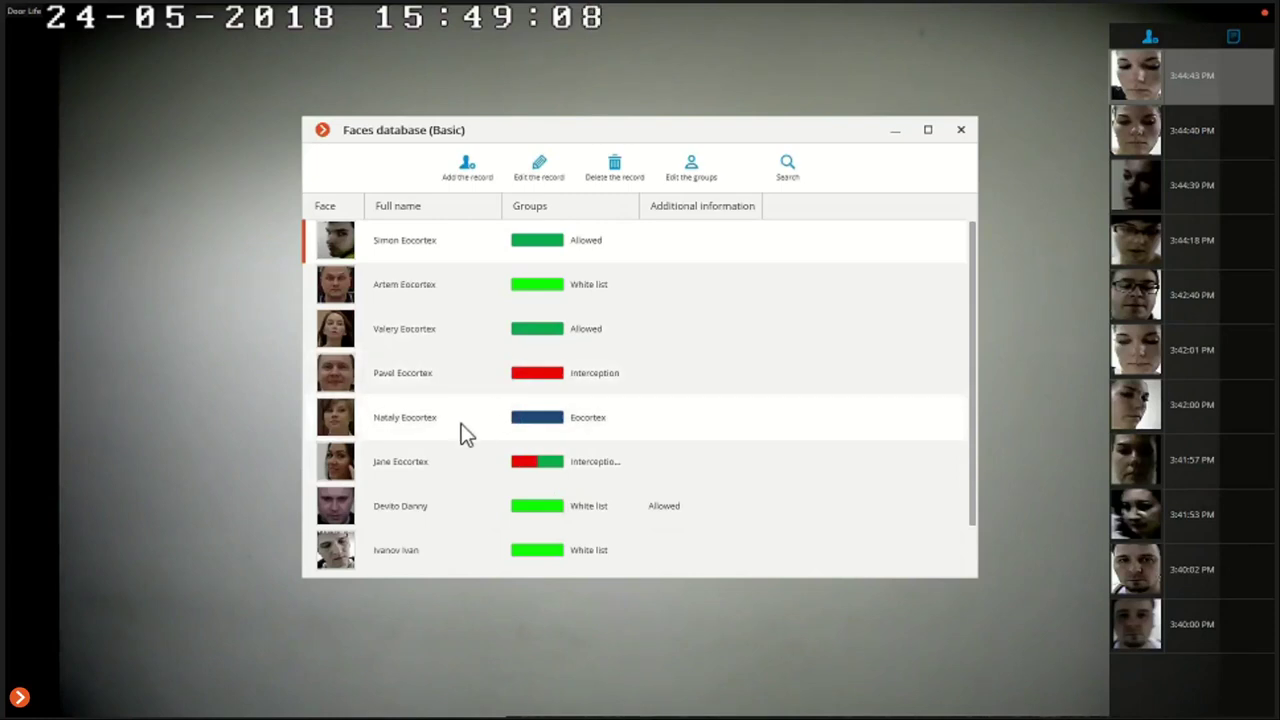
{"action": "left_click", "coordinate": [961, 131]}
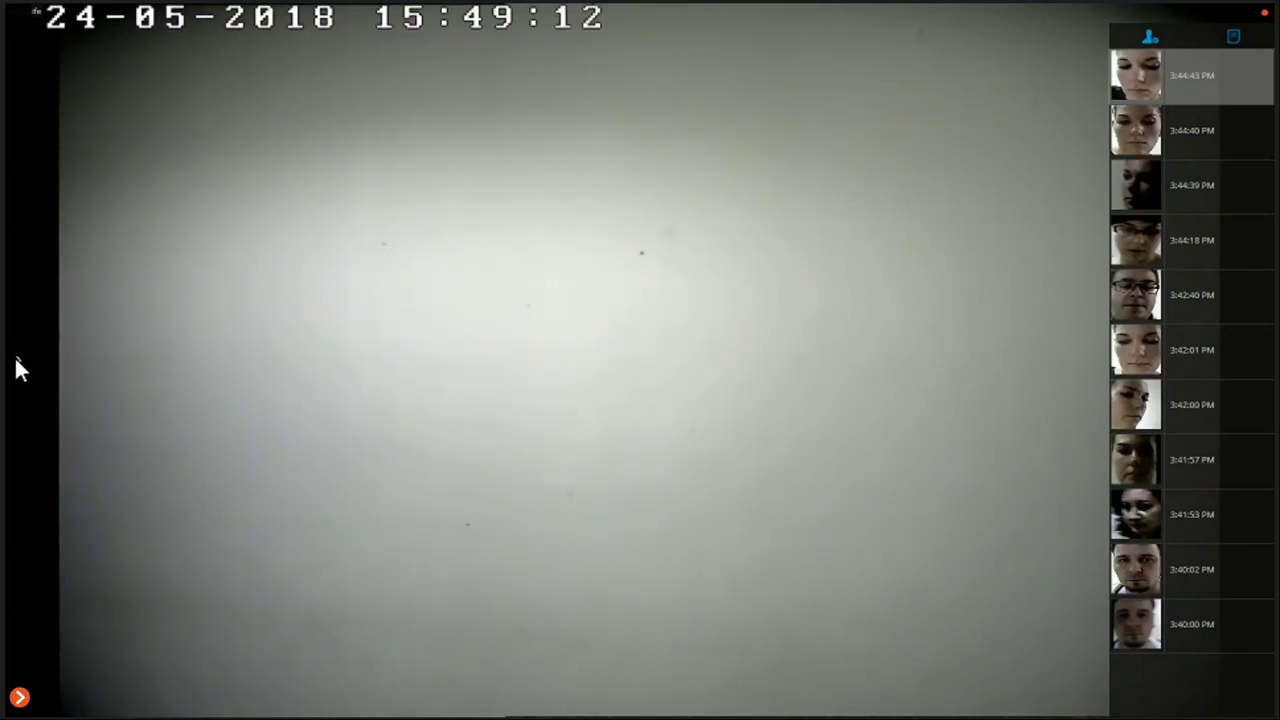
Step: Switch the single video cell from Door Life to the Face Recognition channel
{"action": "right_click", "coordinate": [199, 353]}
{"action": "mouse_move", "coordinate": [340, 364]}
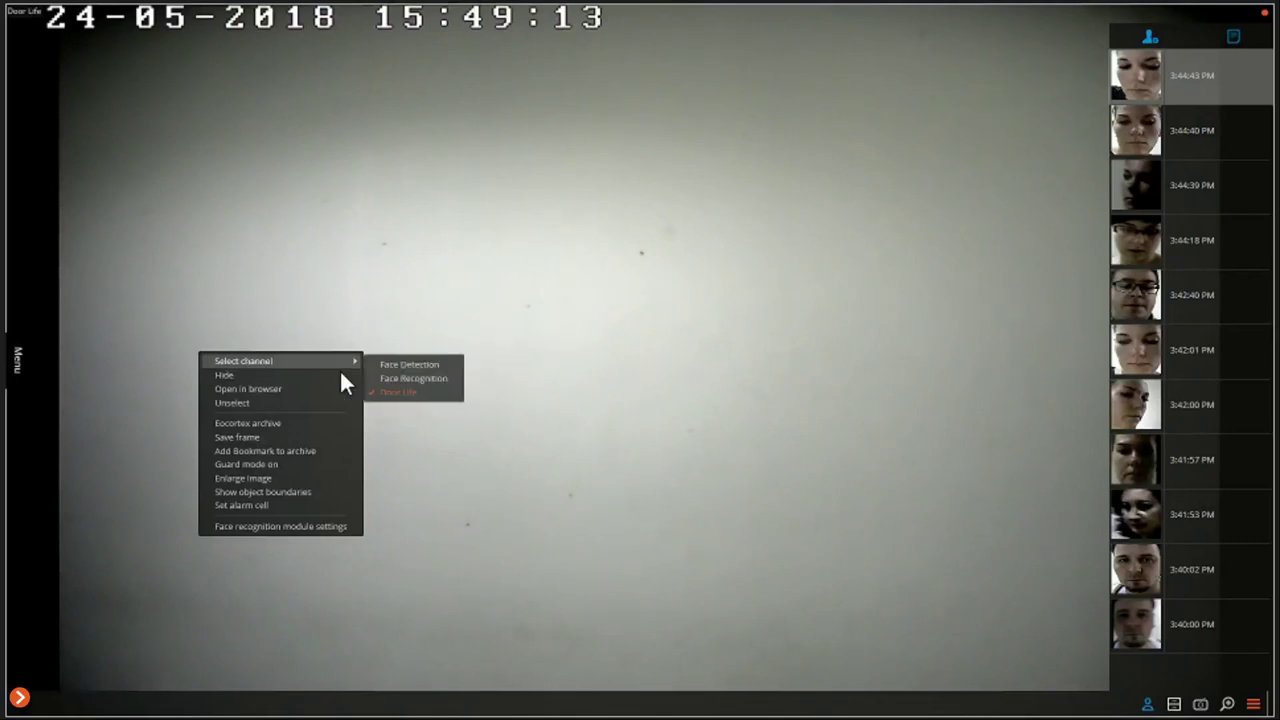
{"action": "left_click", "coordinate": [400, 378]}
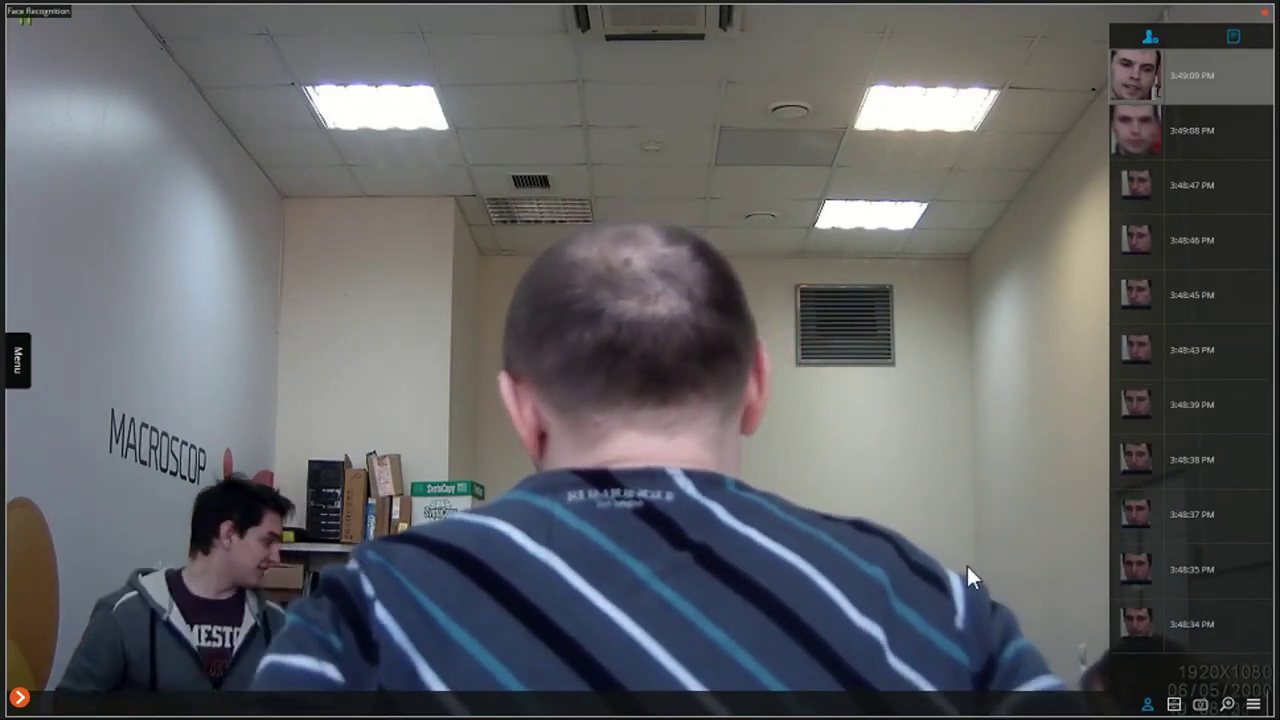
Step: Review the real-time settings of the Face Recognition channel's face recognition module and accept them
{"action": "right_click", "coordinate": [1059, 604]}
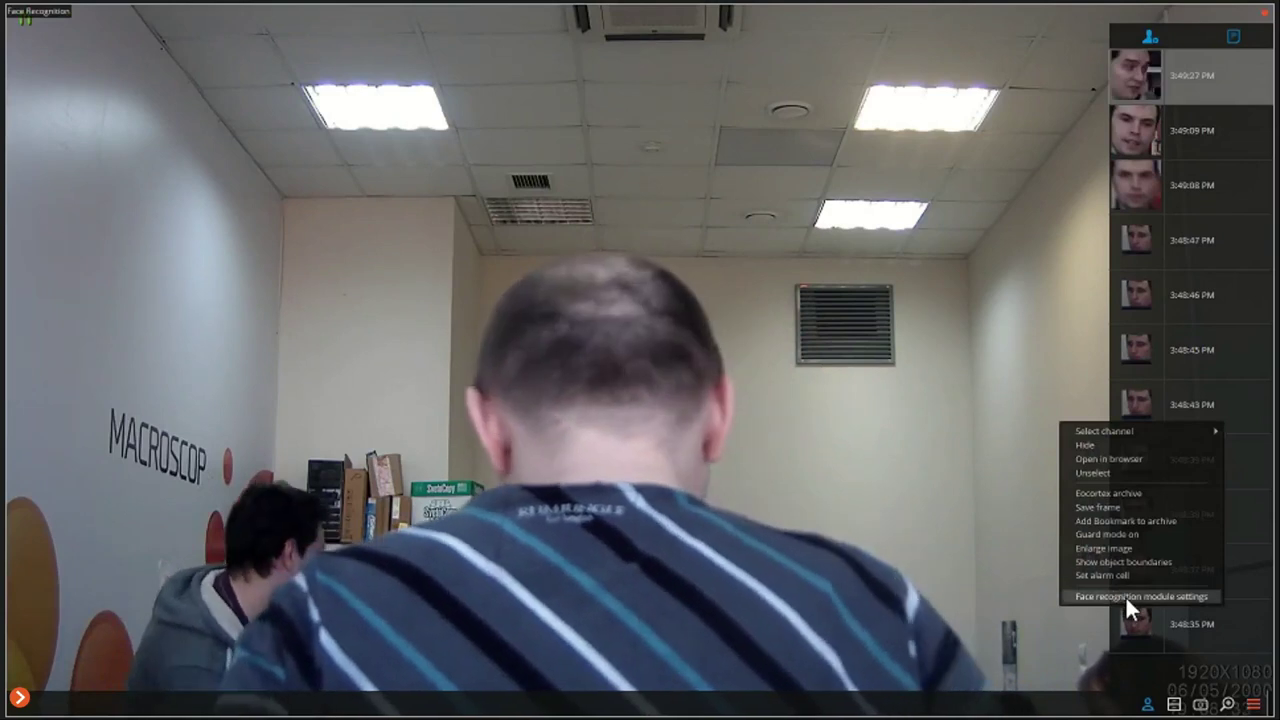
{"action": "left_click", "coordinate": [1126, 595]}
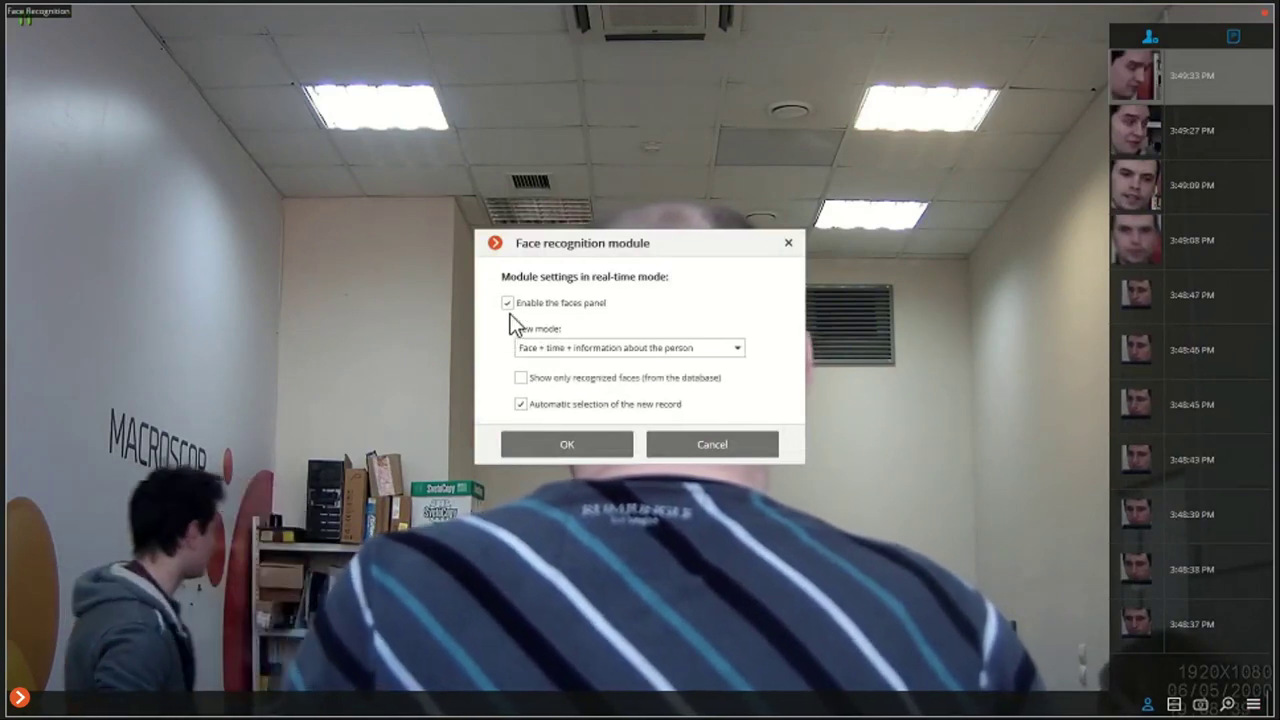
{"action": "left_click", "coordinate": [570, 444]}
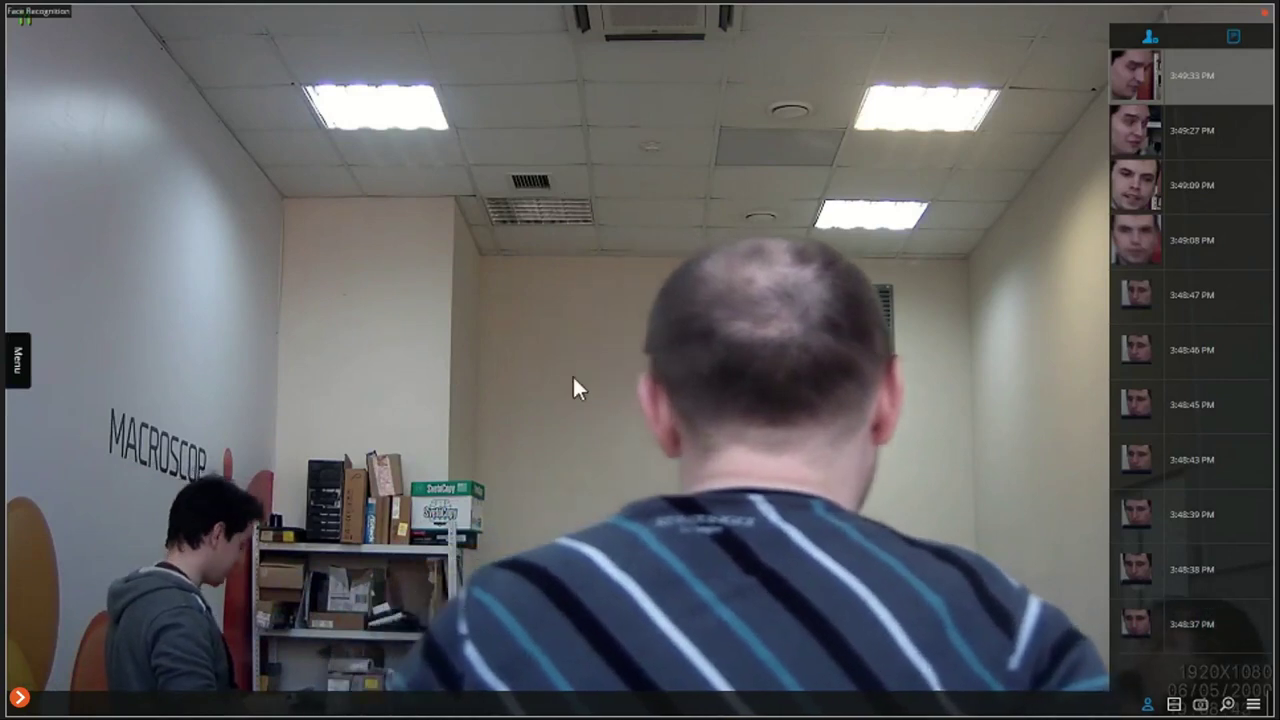
Step: Open the face recognition report from the faces panel and view the detection recorded at 15:48:43
{"action": "left_click", "coordinate": [1236, 40]}
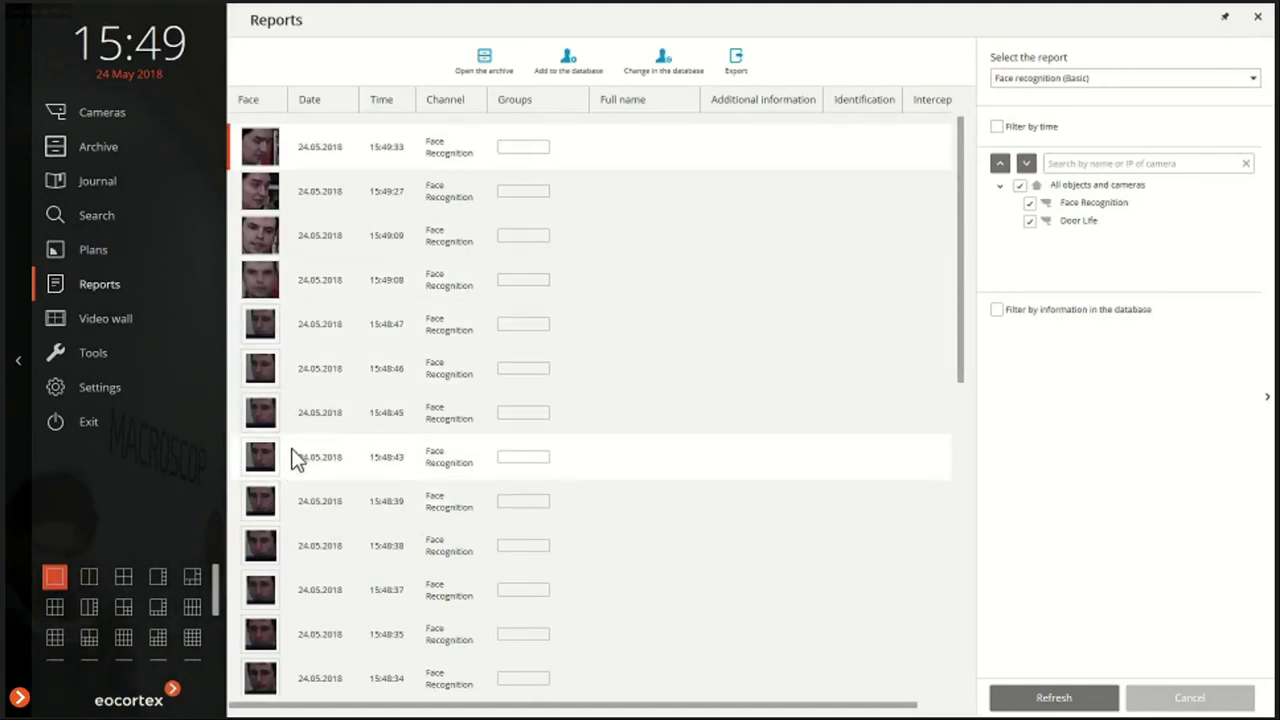
{"action": "double_click", "coordinate": [296, 459]}
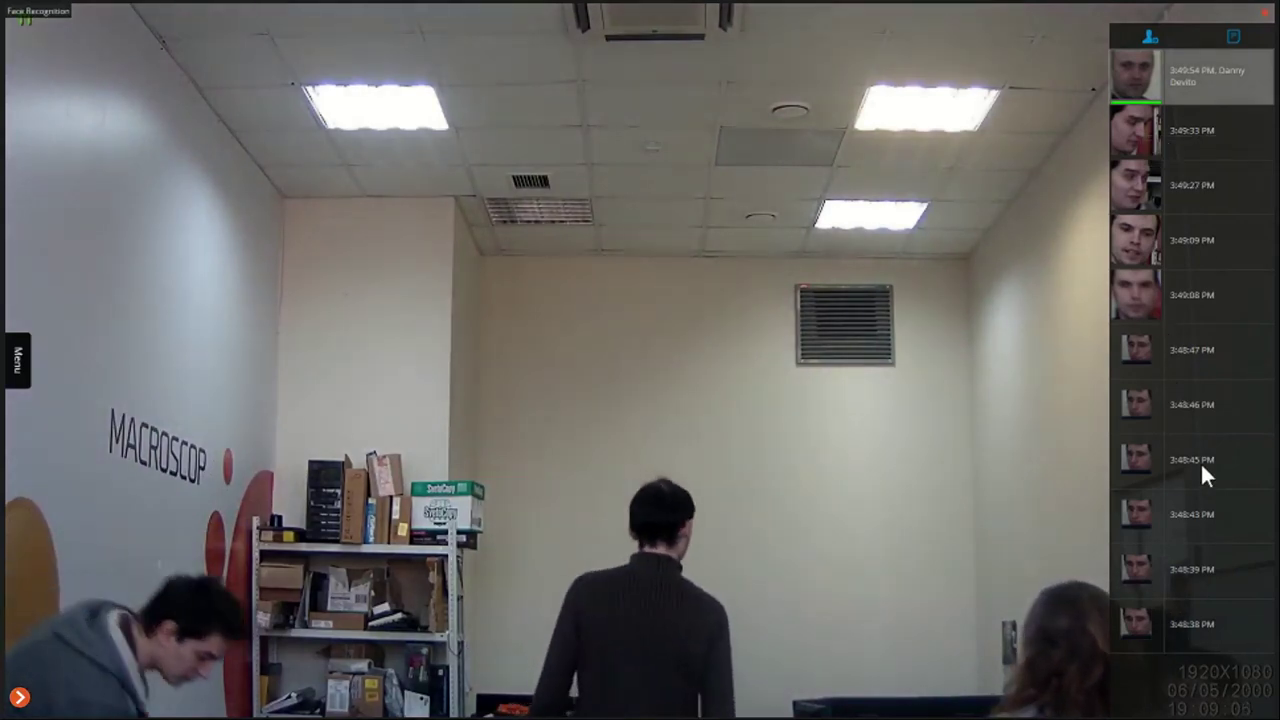
Step: Add the face captured at 3:48:45 PM to the faces database in the Allowed group with the person's surname and name, and close the database
{"action": "left_click", "coordinate": [1147, 507]}
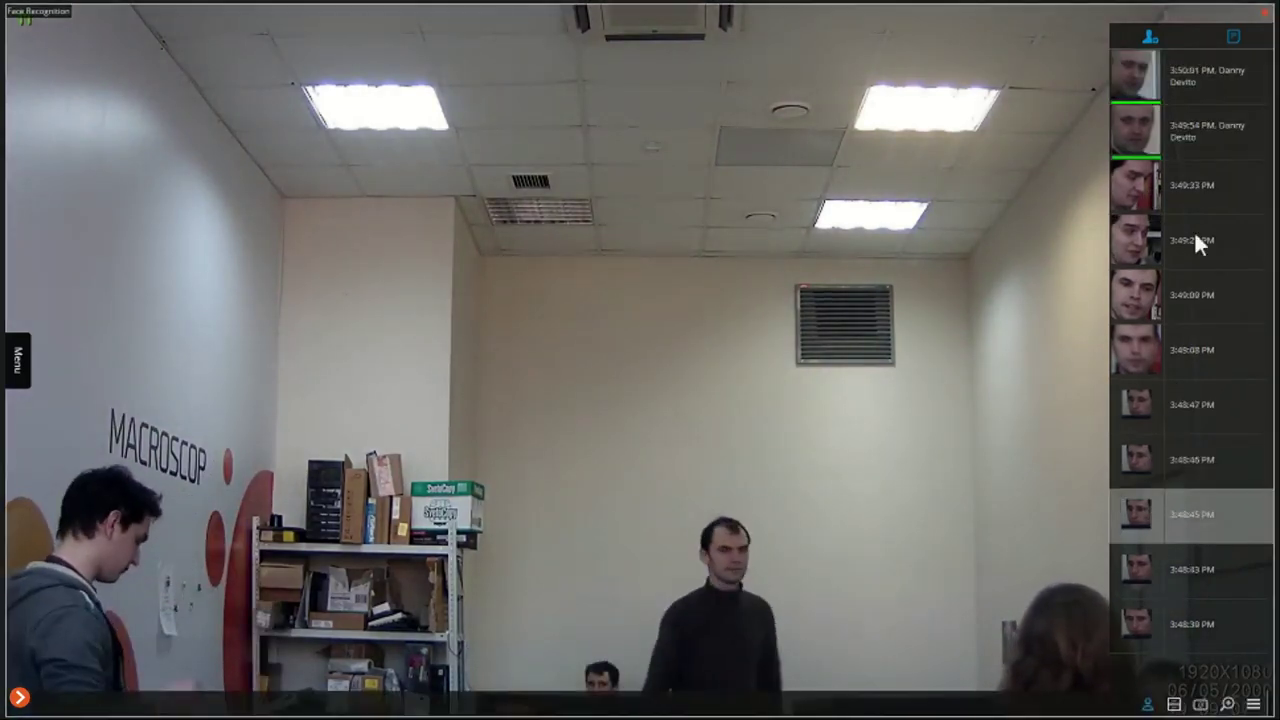
{"action": "left_click", "coordinate": [1152, 36]}
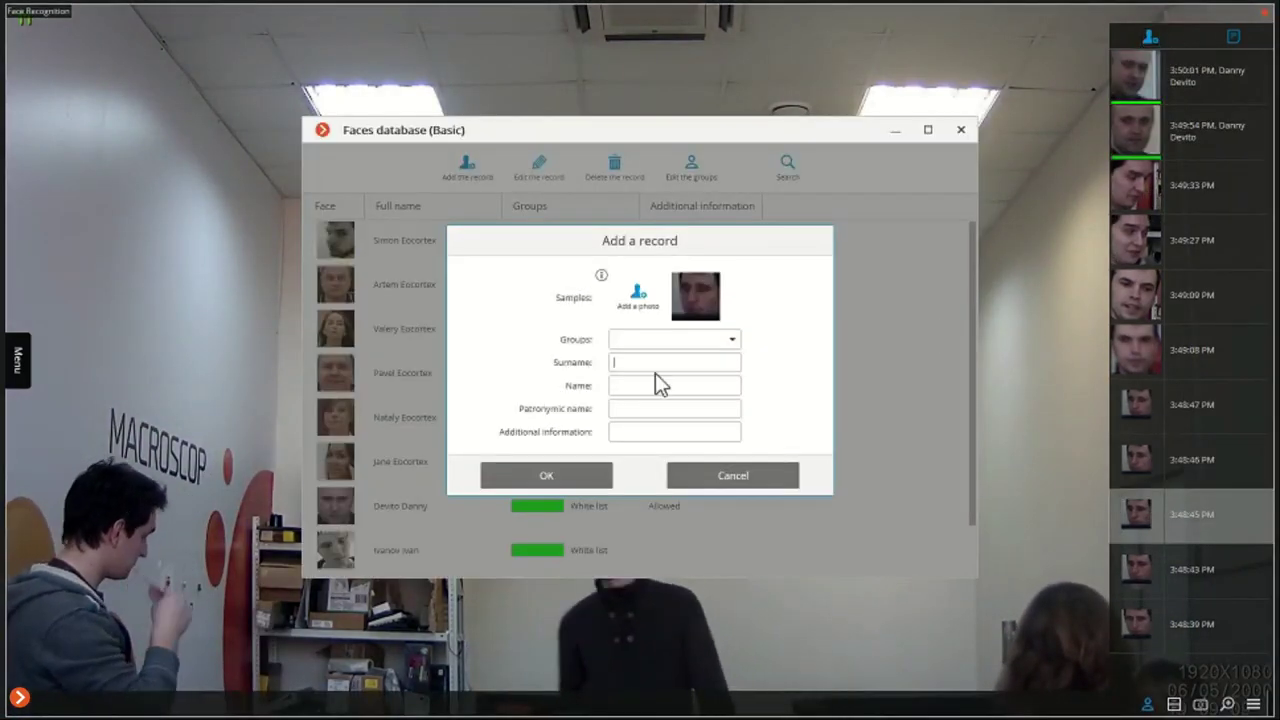
{"action": "left_click", "coordinate": [650, 340]}
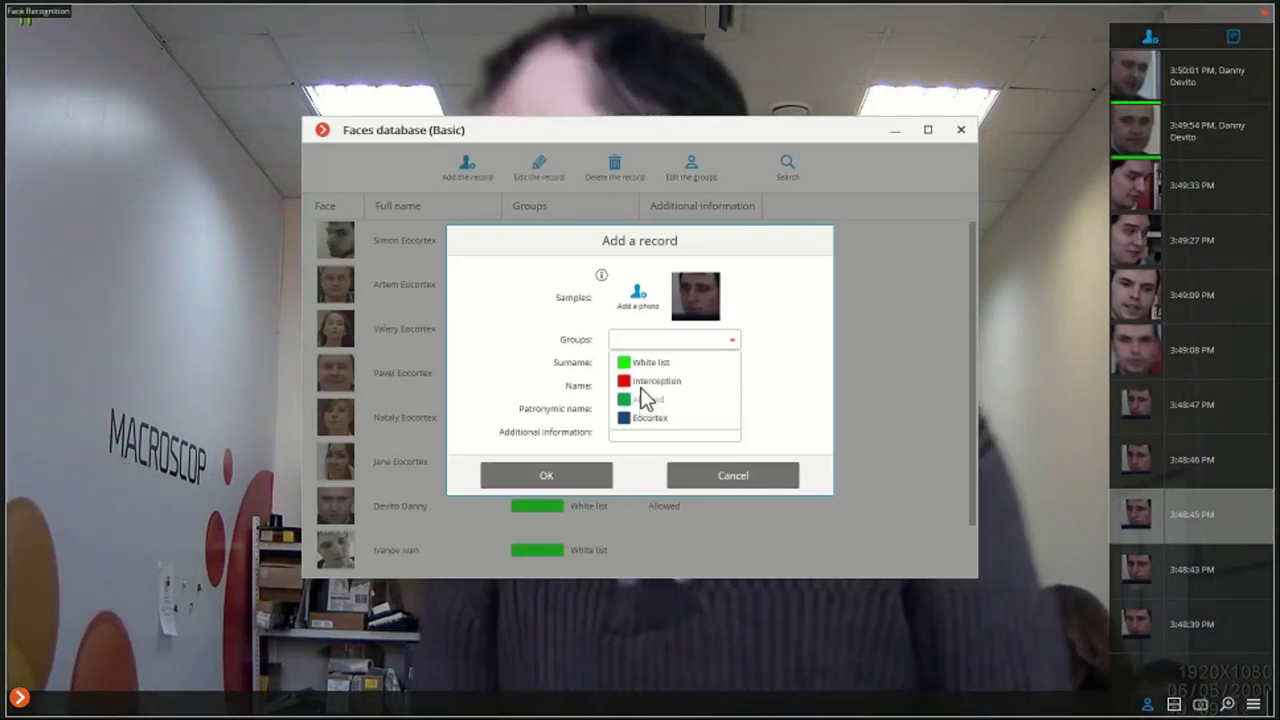
{"action": "left_click", "coordinate": [646, 398]}
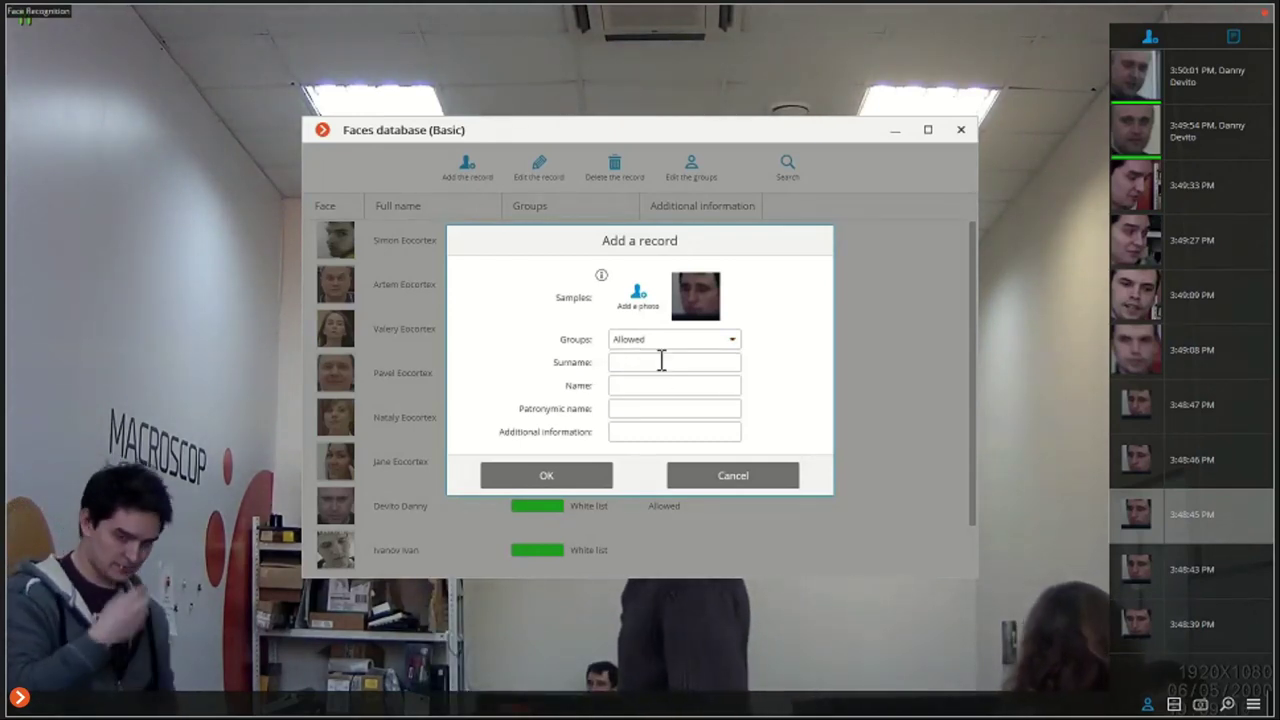
{"action": "type", "text": "Smith"}
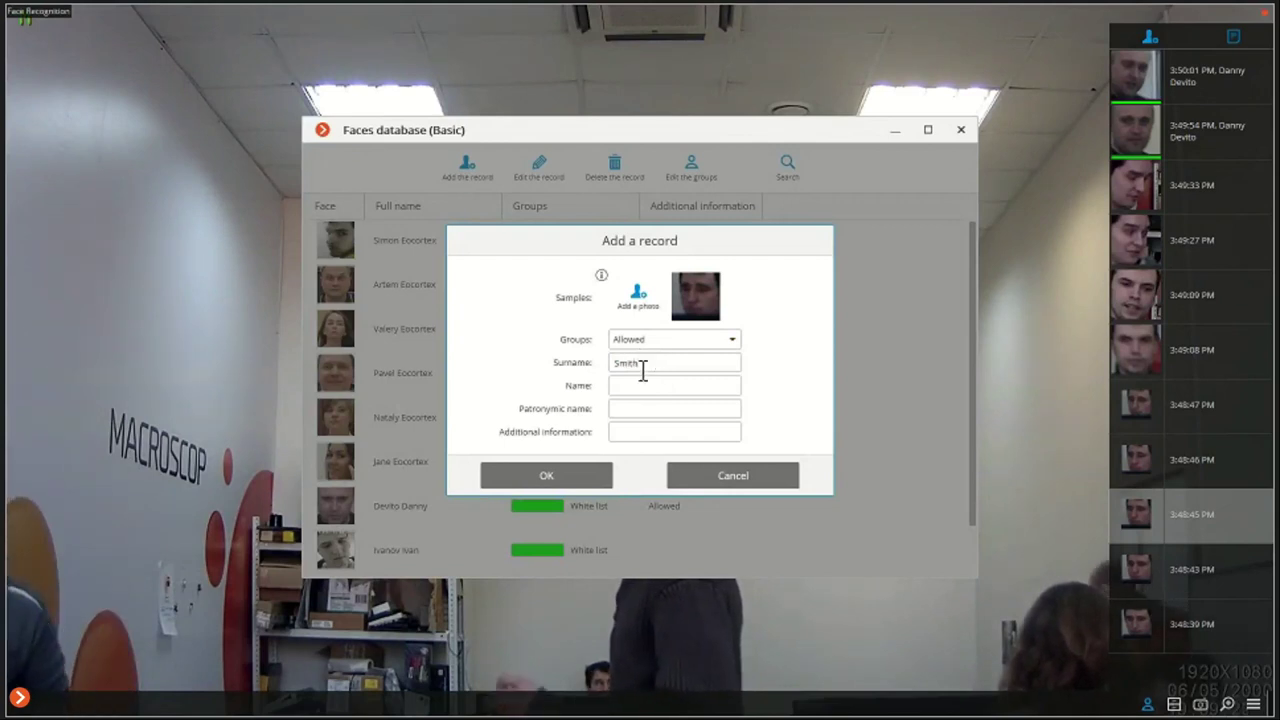
{"action": "left_click", "coordinate": [636, 386]}
{"action": "type", "text": "John"}
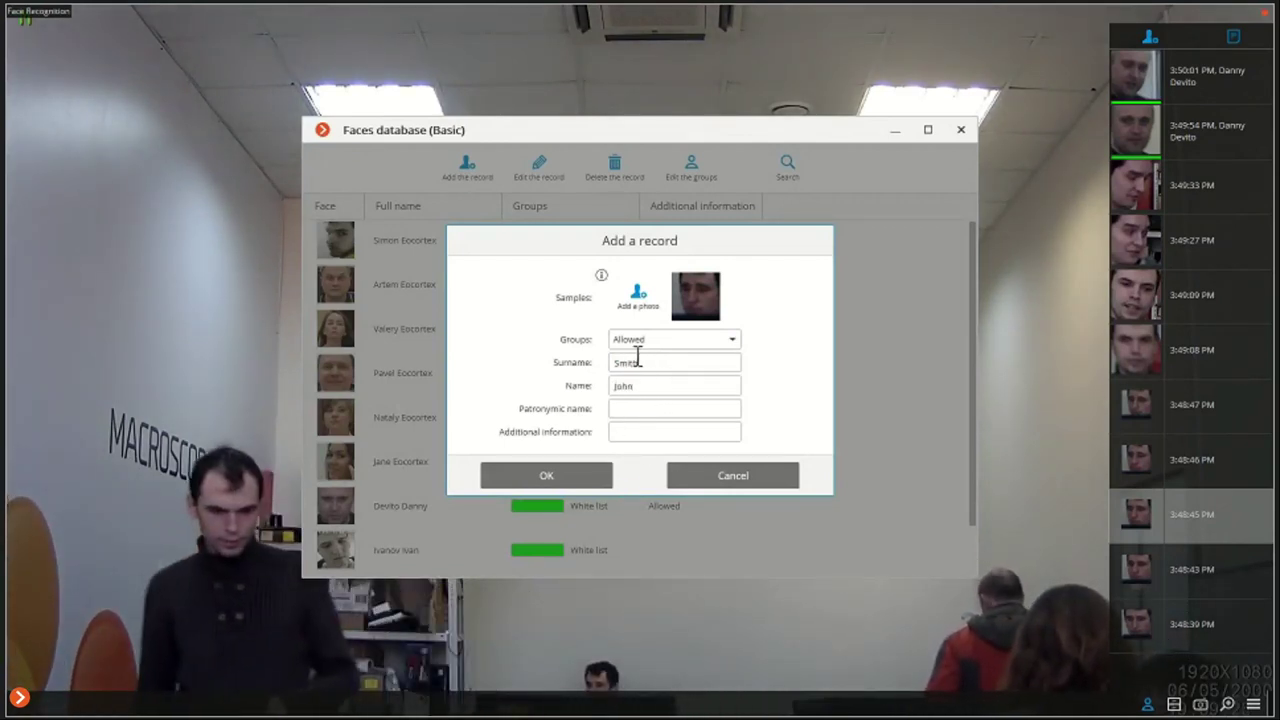
{"action": "left_click", "coordinate": [543, 477]}
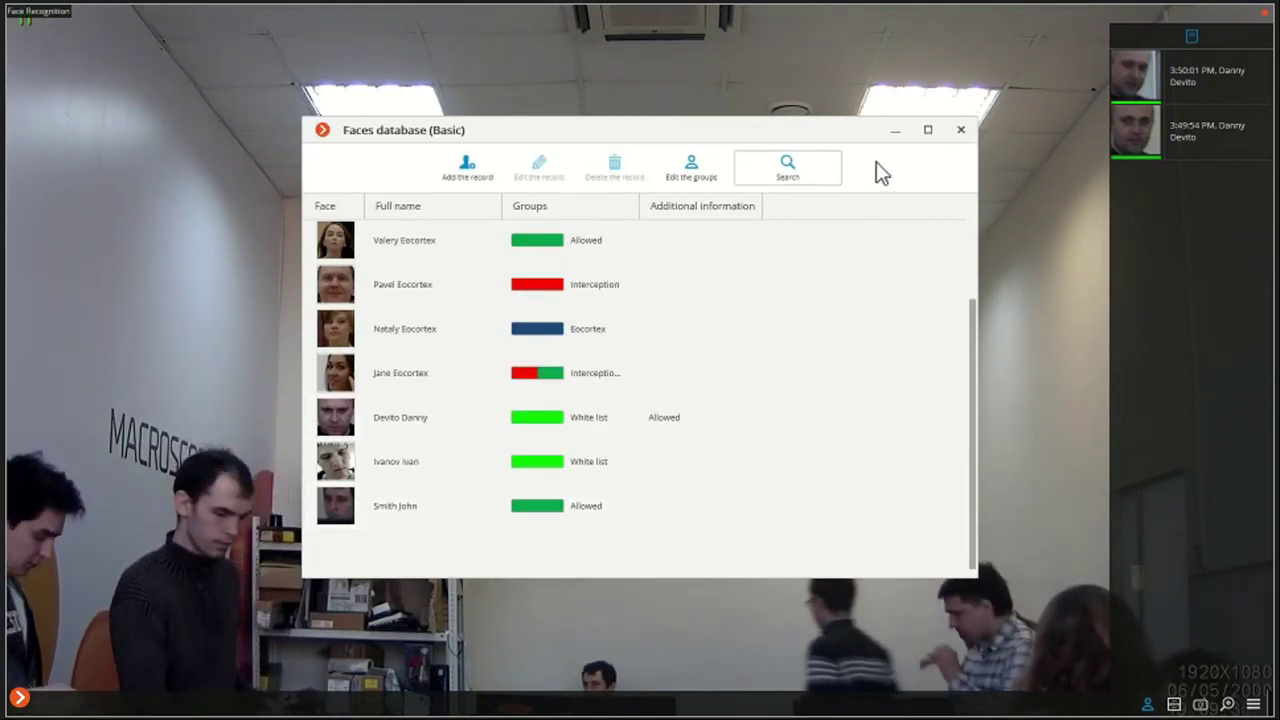
{"action": "left_click", "coordinate": [961, 129]}
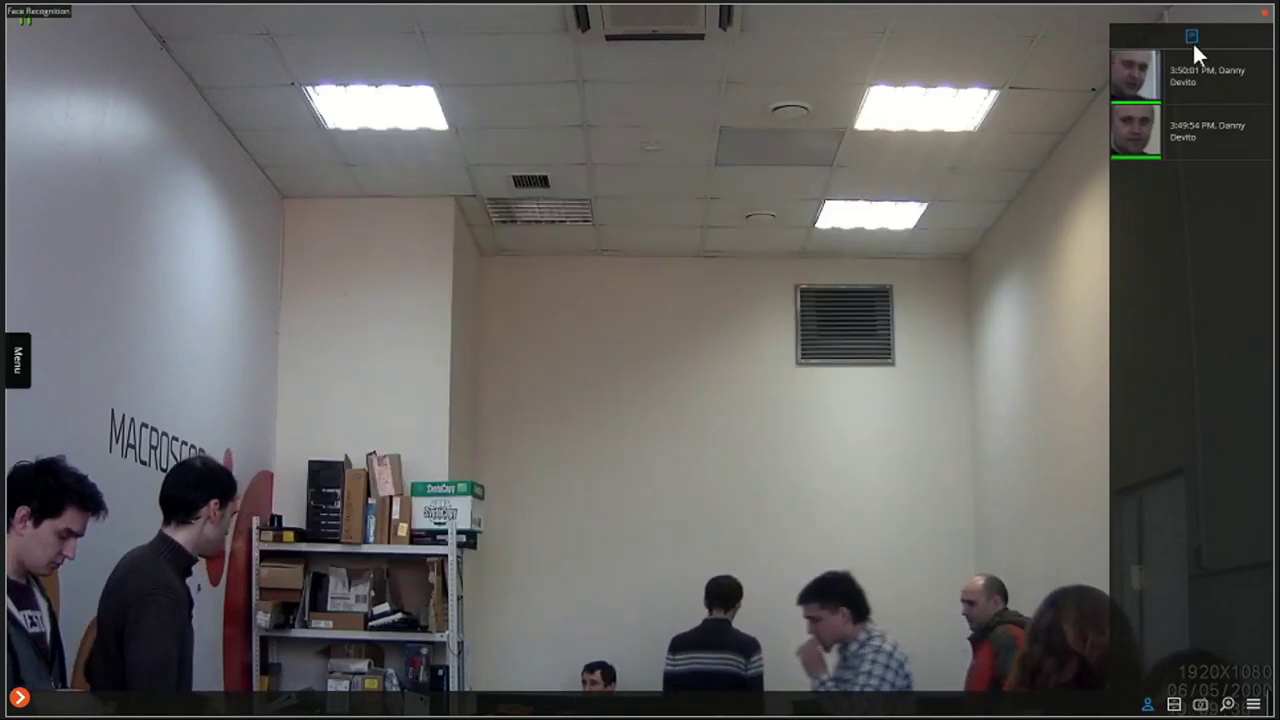
Step: Open the Face recognition (Basic) report from the faces panel and look through its latest detections
{"action": "left_click", "coordinate": [1192, 37]}
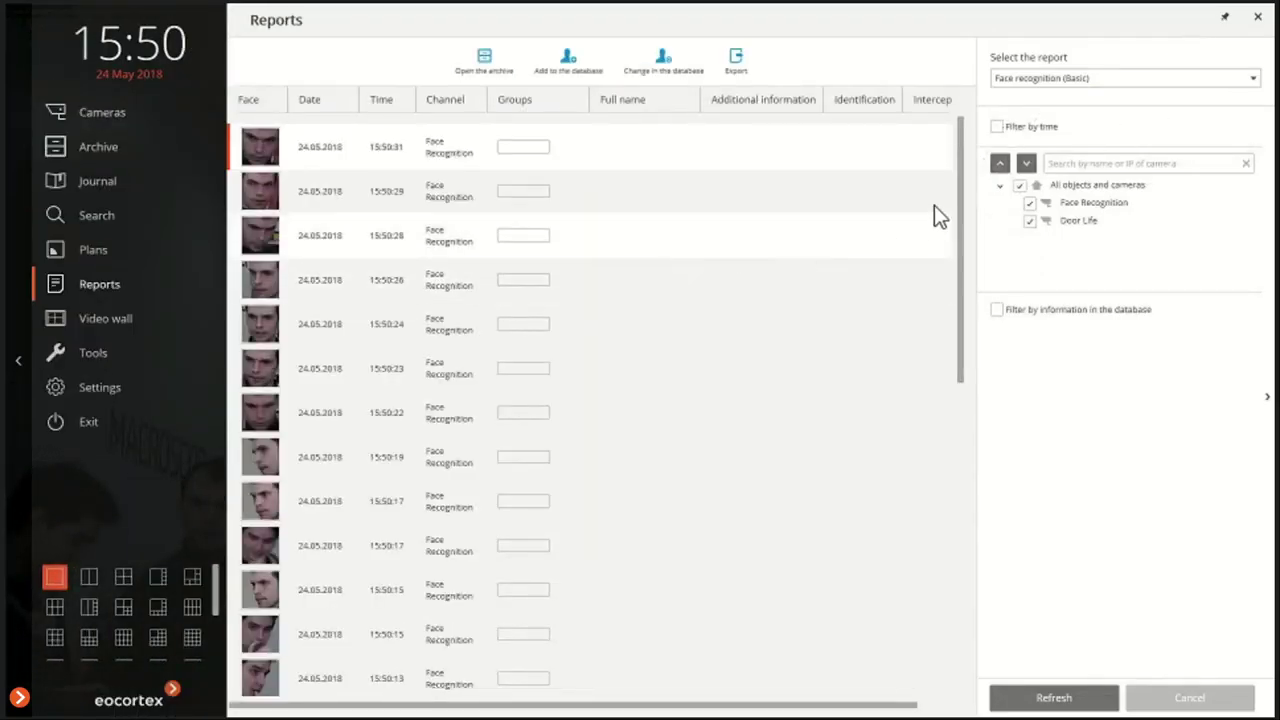
{"action": "scroll", "coordinate": [563, 251], "scroll_direction": "down", "scroll_amount": 5}
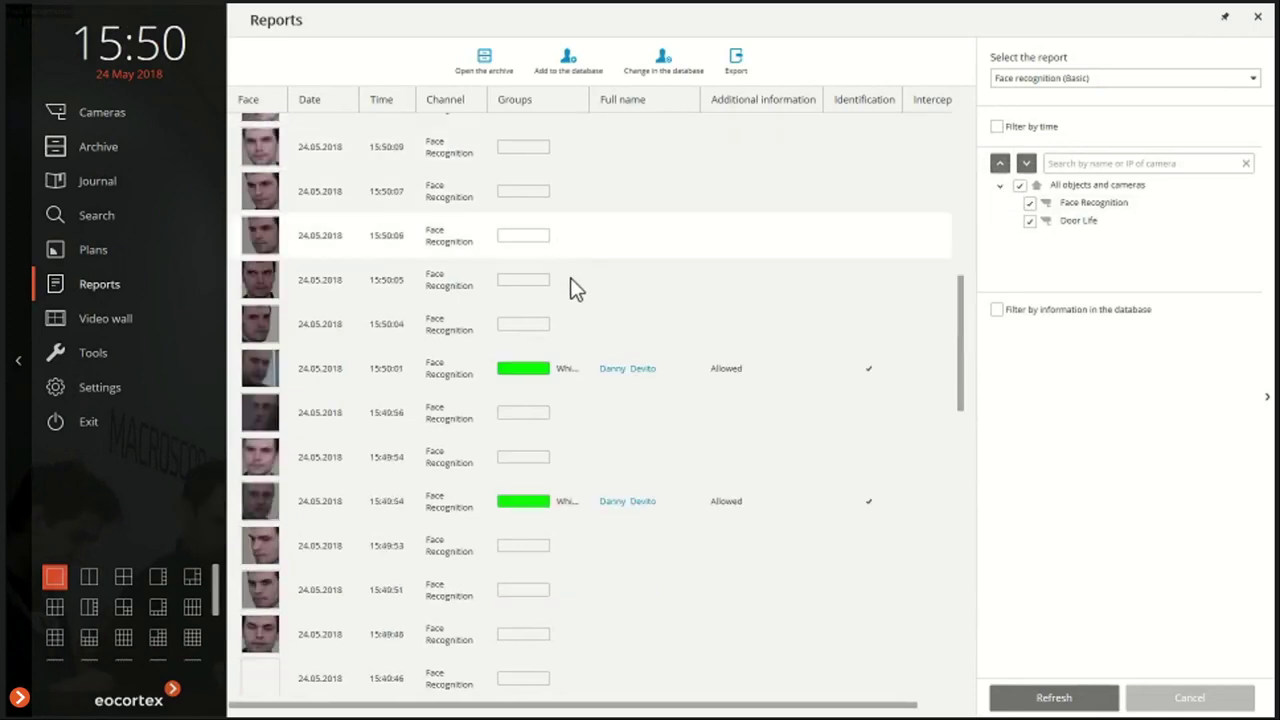
{"action": "scroll", "coordinate": [870, 368], "scroll_direction": "up", "scroll_amount": 3}
{"action": "scroll", "coordinate": [870, 368], "scroll_direction": "up", "scroll_amount": 4}
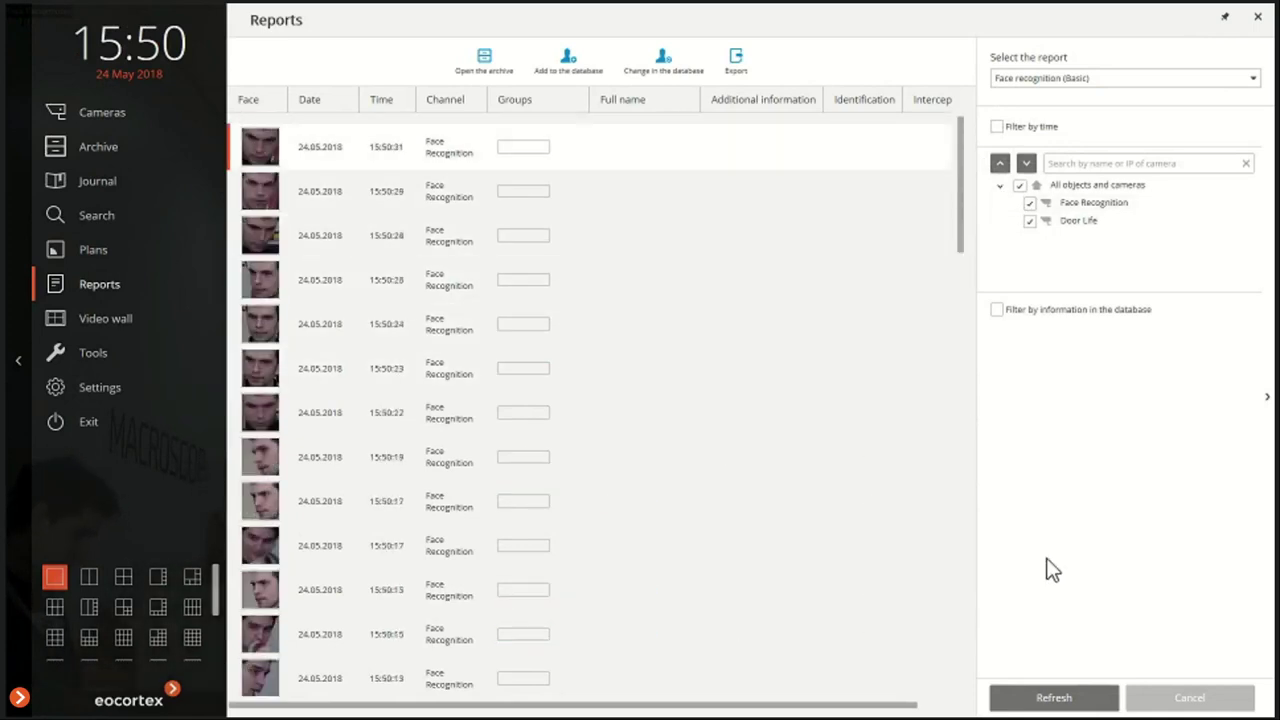
Step: Filter the face recognition report by database information, using the known person's first name, and refresh it
{"action": "left_click", "coordinate": [998, 310]}
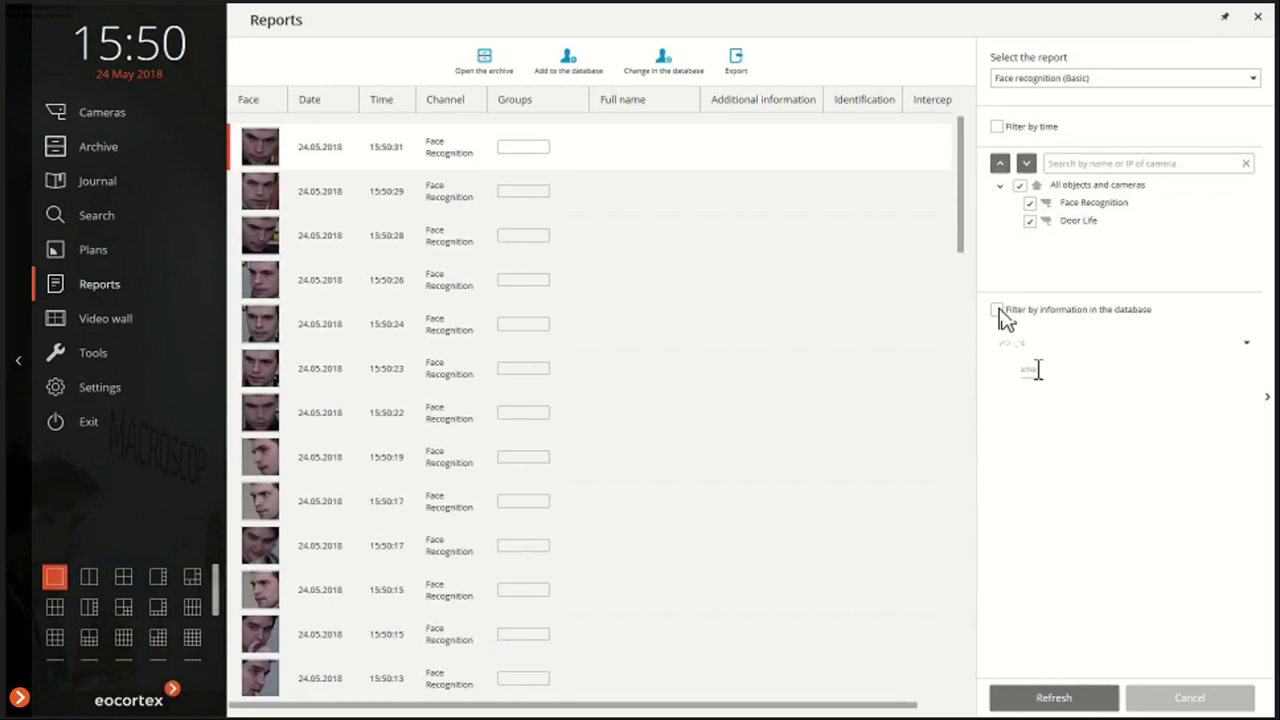
{"action": "left_click", "coordinate": [1030, 392]}
{"action": "type", "text": "Danny"}
{"action": "left_click", "coordinate": [1062, 698]}
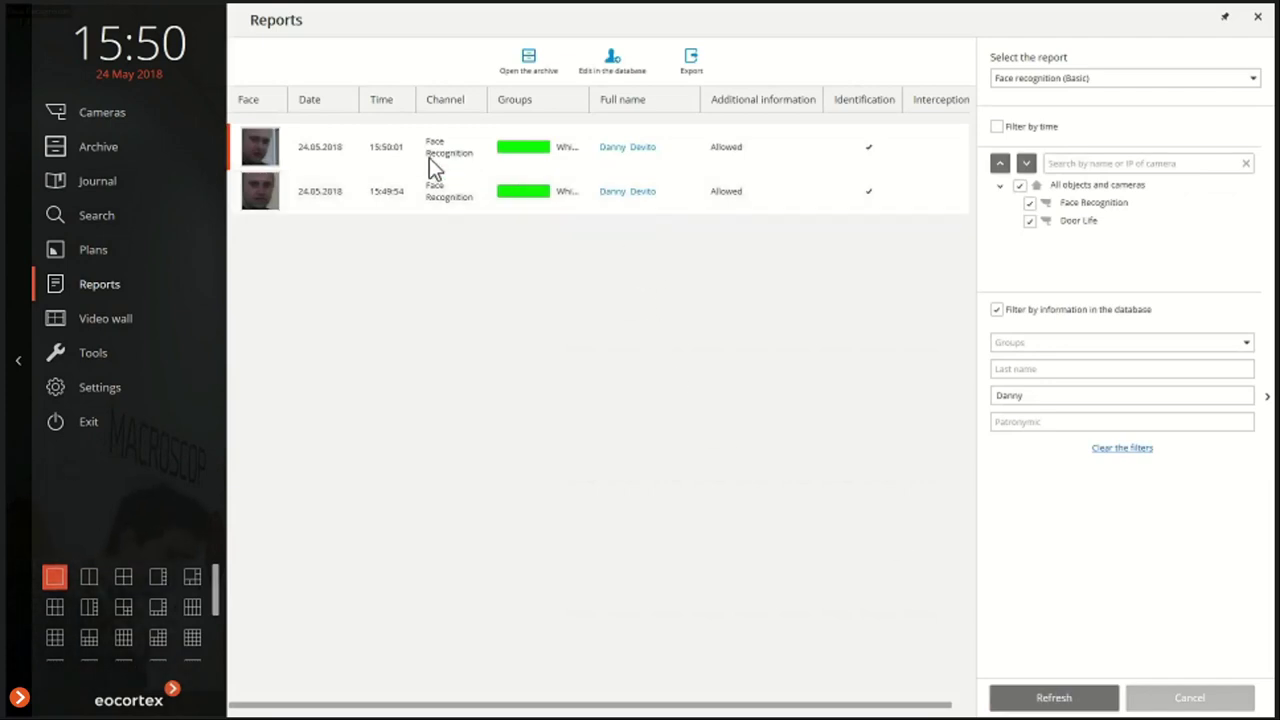
Step: View the archive footage of the 15:49:54 detection, and return to the report
{"action": "double_click", "coordinate": [307, 186]}
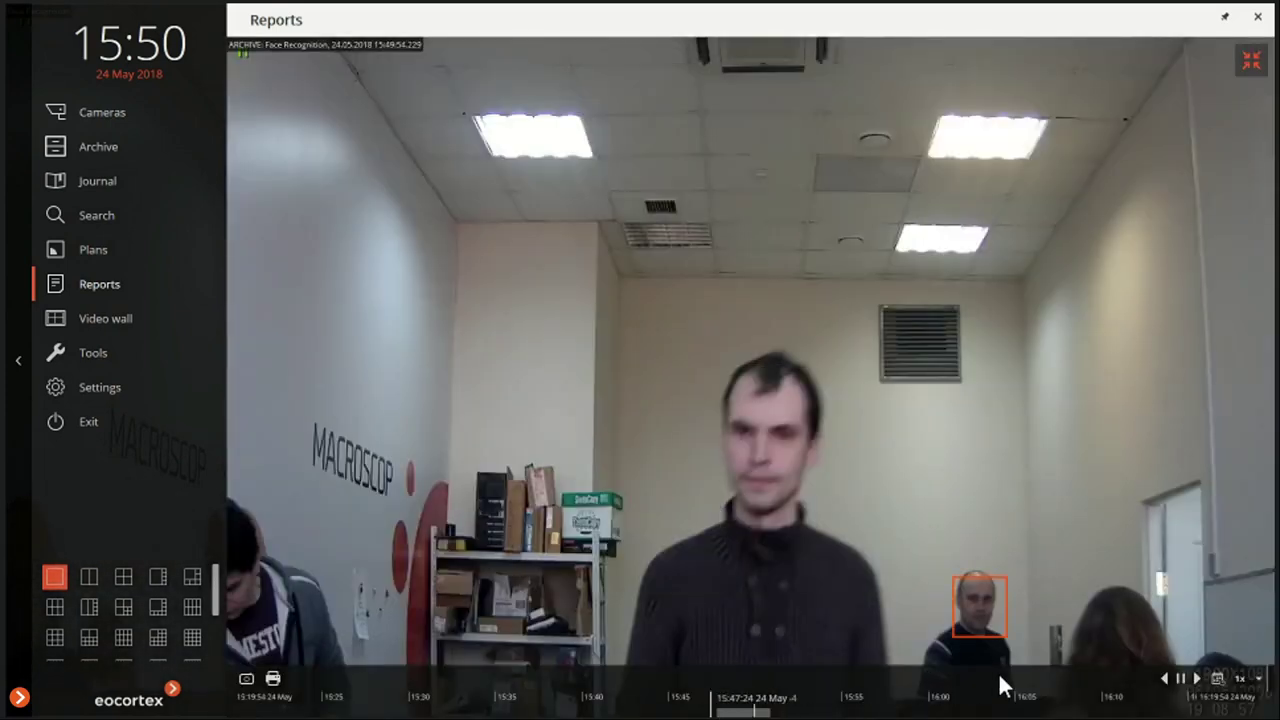
{"action": "left_click", "coordinate": [1182, 680]}
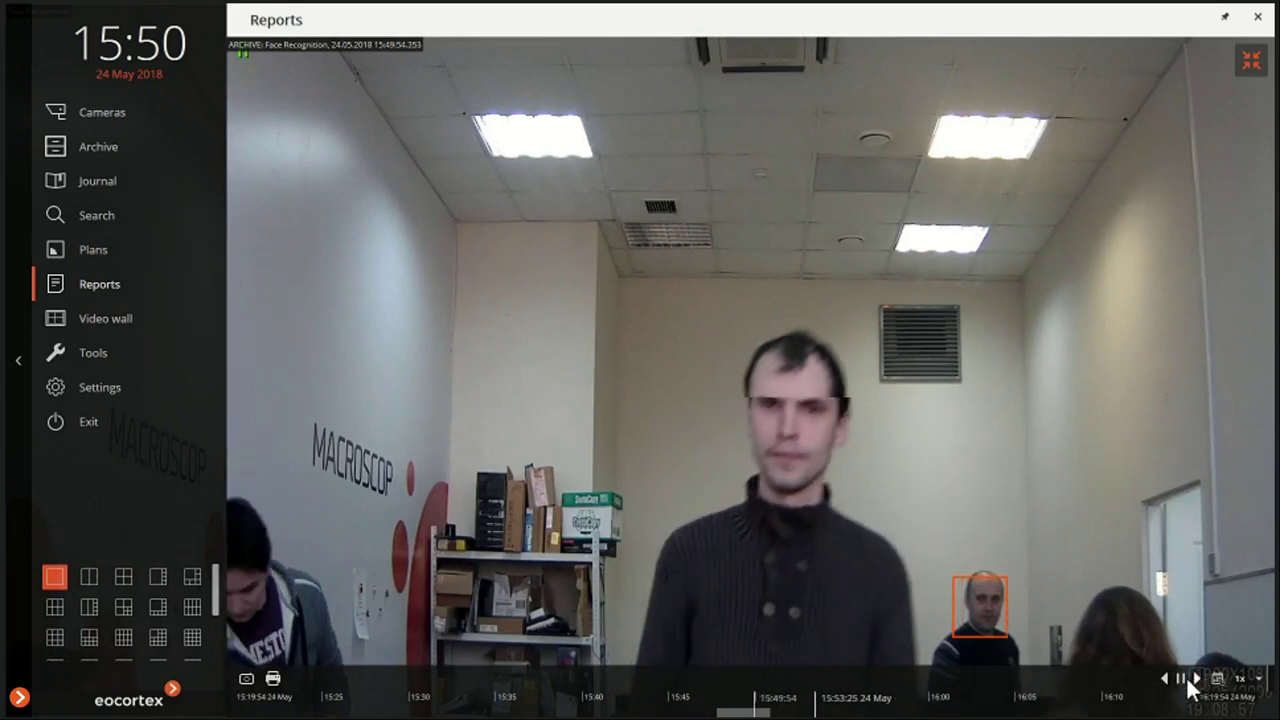
{"action": "left_click", "coordinate": [1252, 62]}
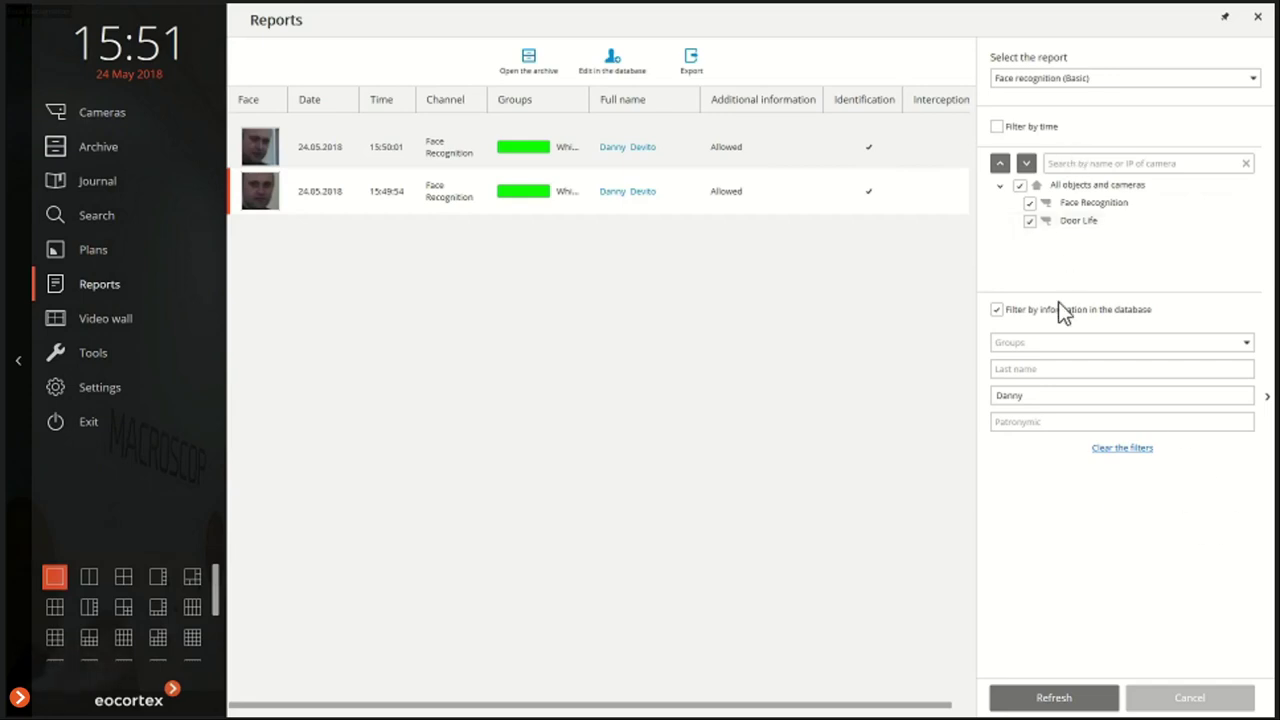
Step: Filter the report by the Allowed group with the first name filter cleared, and refresh the results
{"action": "left_click", "coordinate": [1152, 342]}
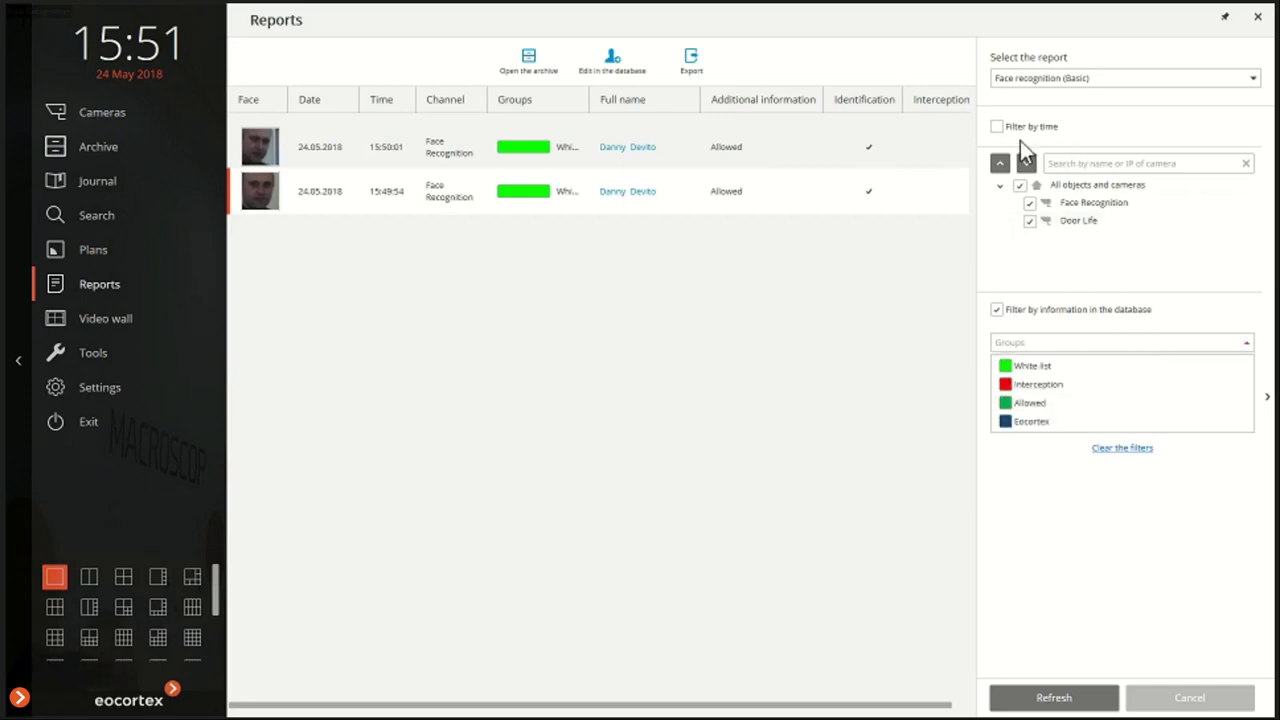
{"action": "left_click", "coordinate": [1027, 404]}
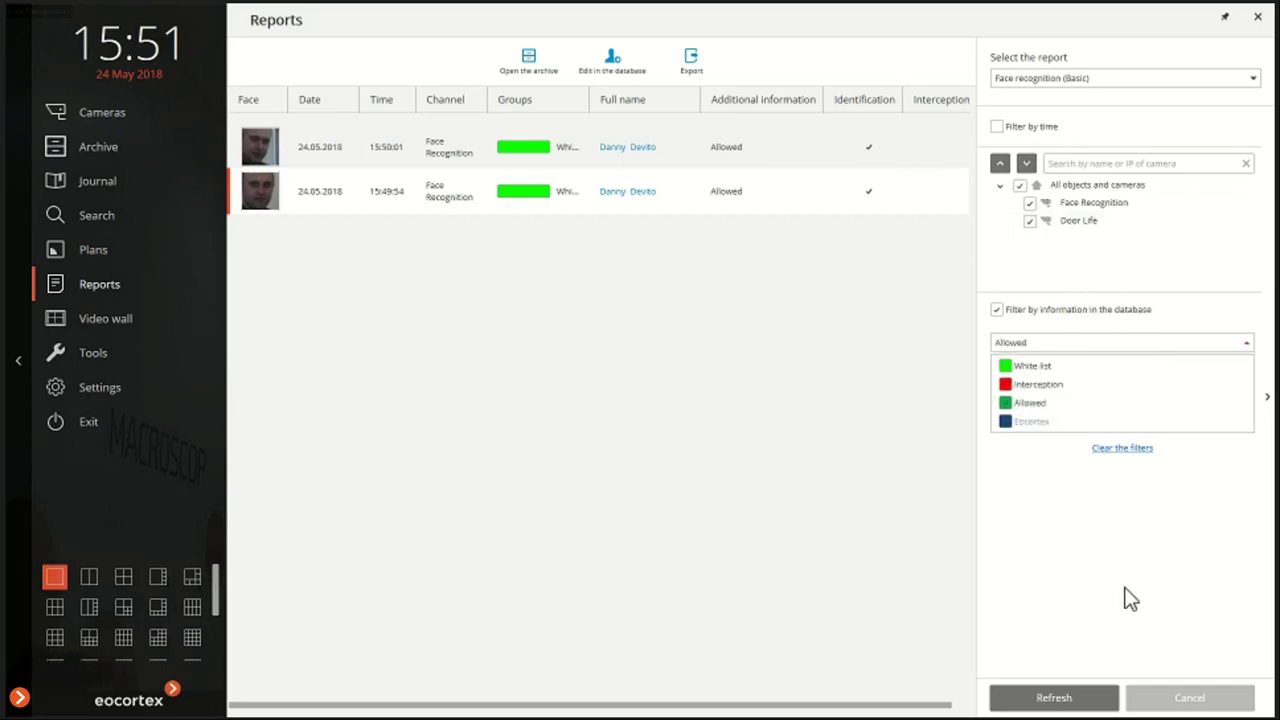
{"action": "left_click", "coordinate": [1072, 468]}
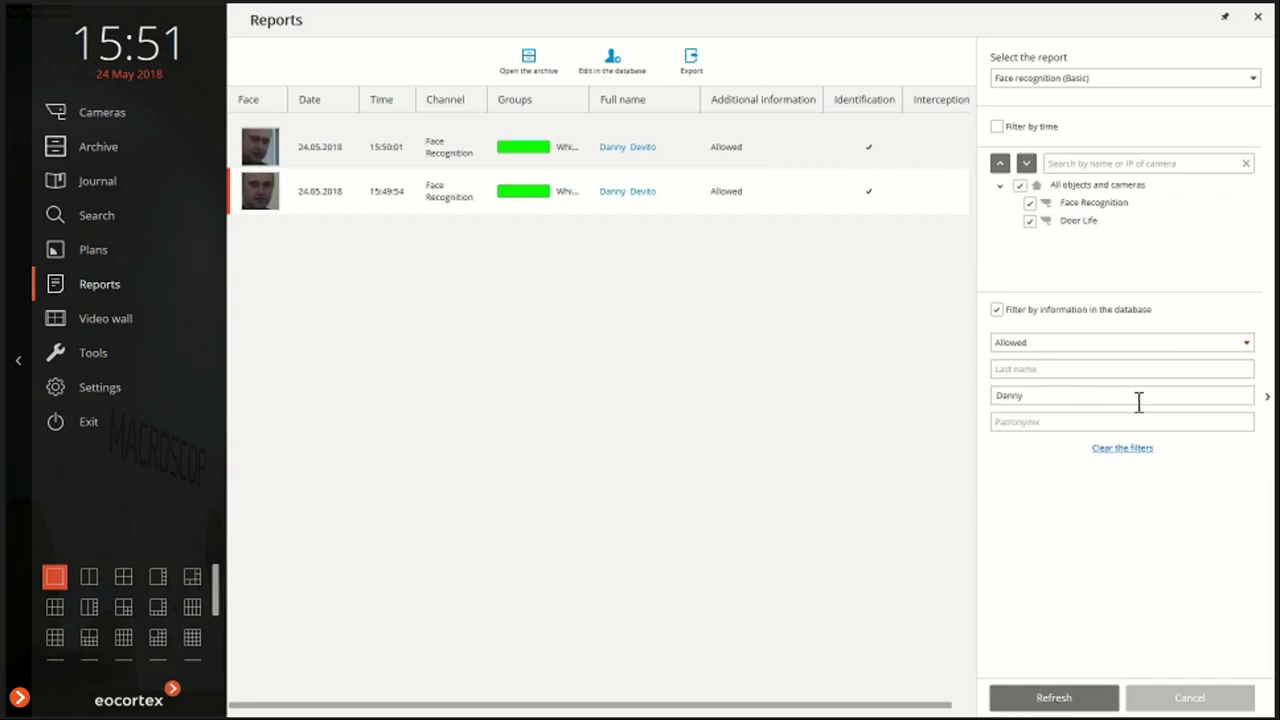
{"action": "key", "text": "BackSpace"}
{"action": "left_click", "coordinate": [1073, 699]}
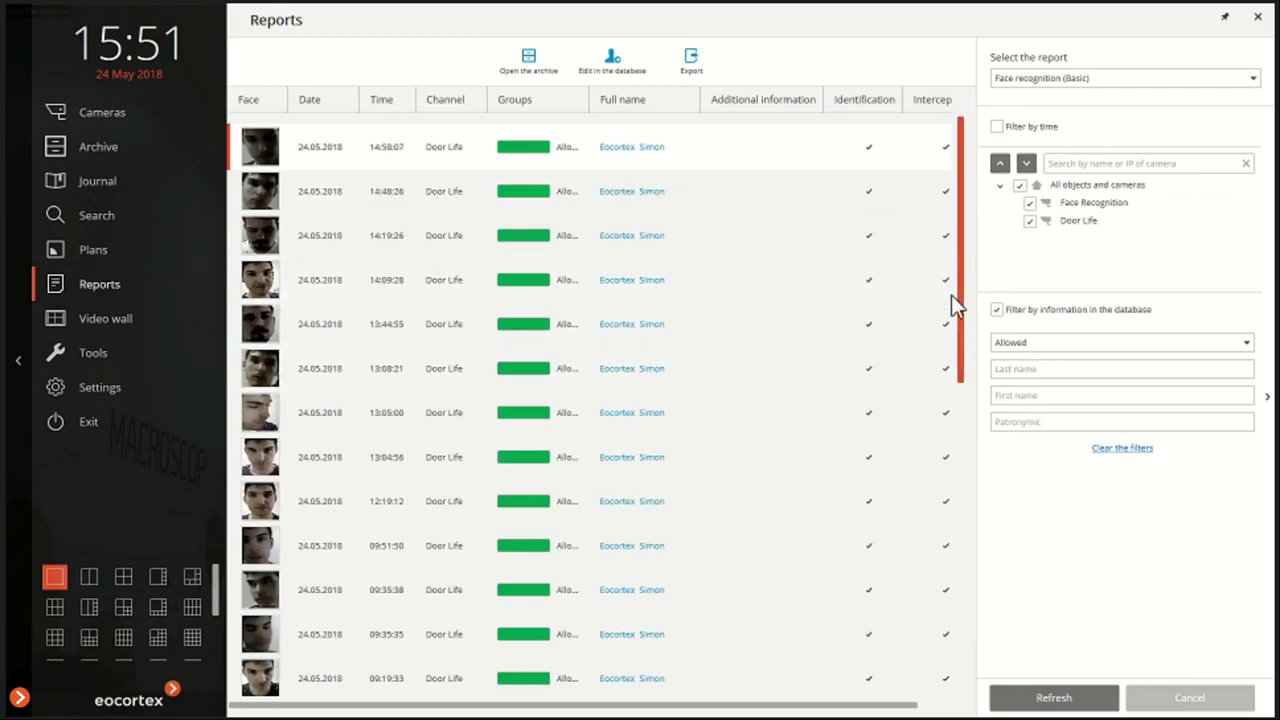
Step: Look through the Allowed group's detections and the available group filters, and return to the live Face Recognition view
{"action": "scroll", "coordinate": [953, 330], "scroll_direction": "down", "scroll_amount": 2}
{"action": "left_click_drag", "start_coordinate": [955, 379], "coordinate": [958, 604]}
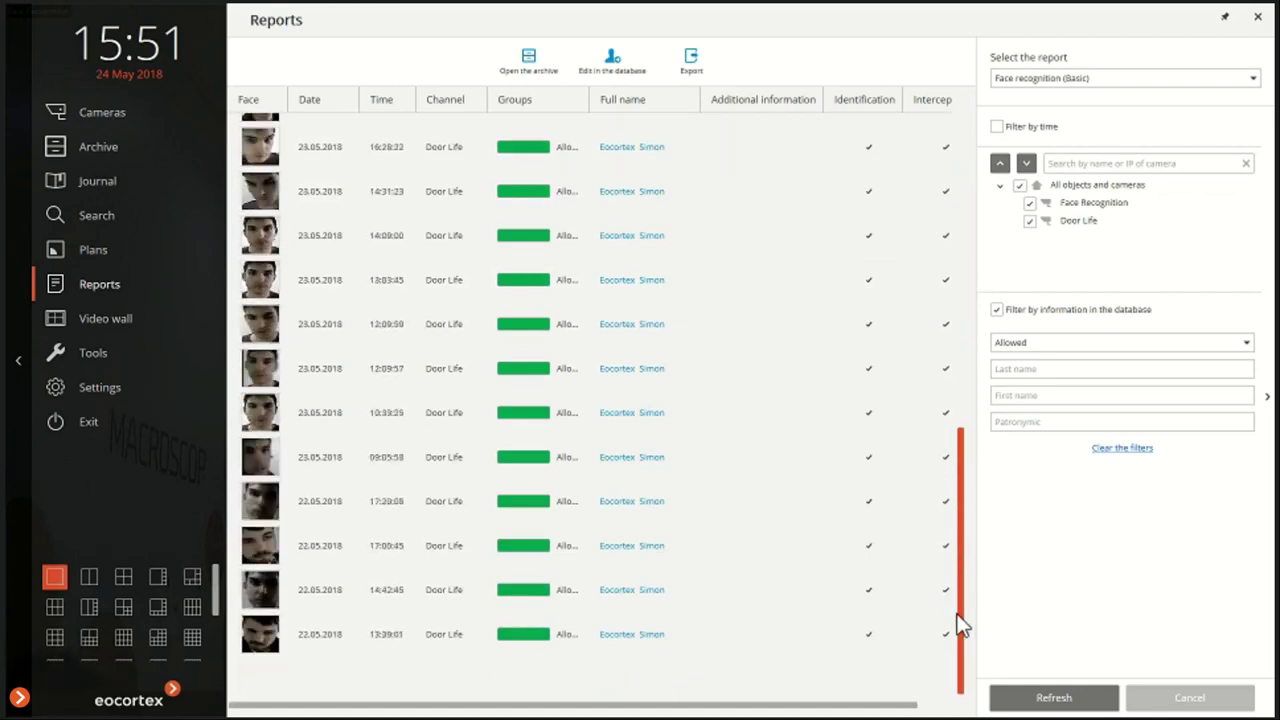
{"action": "left_click", "coordinate": [1108, 344]}
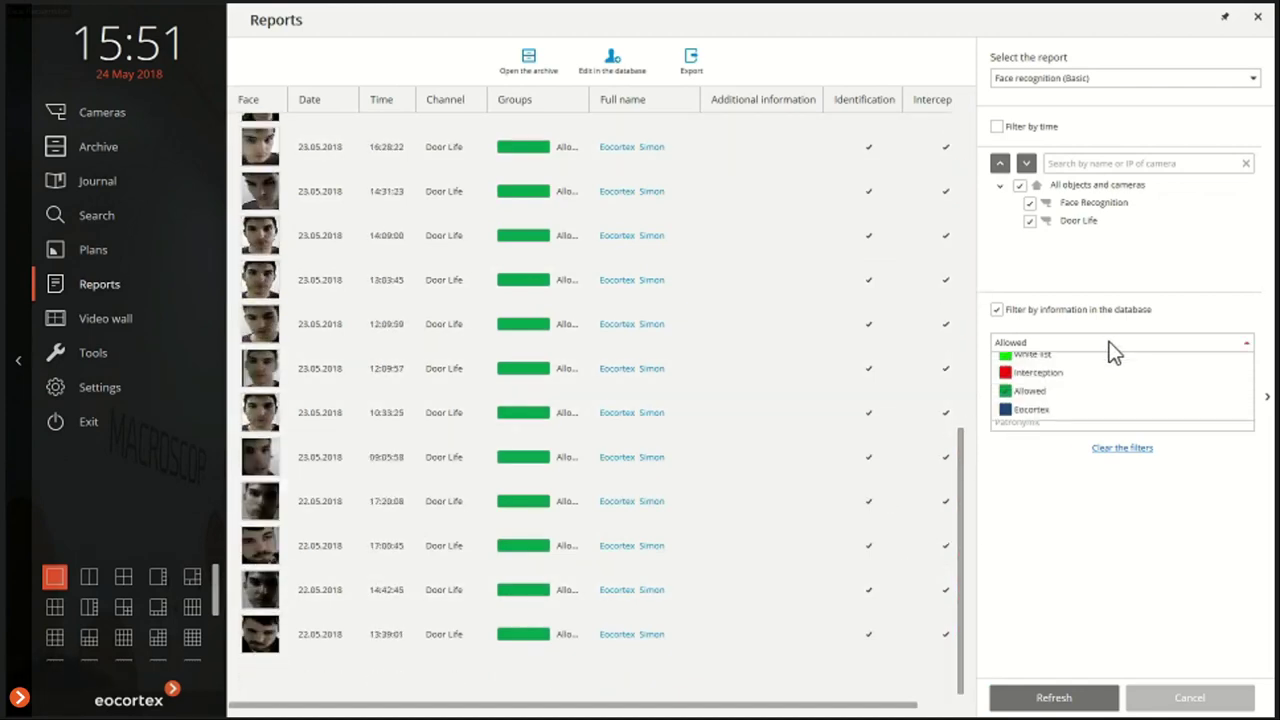
{"action": "left_click", "coordinate": [980, 308]}
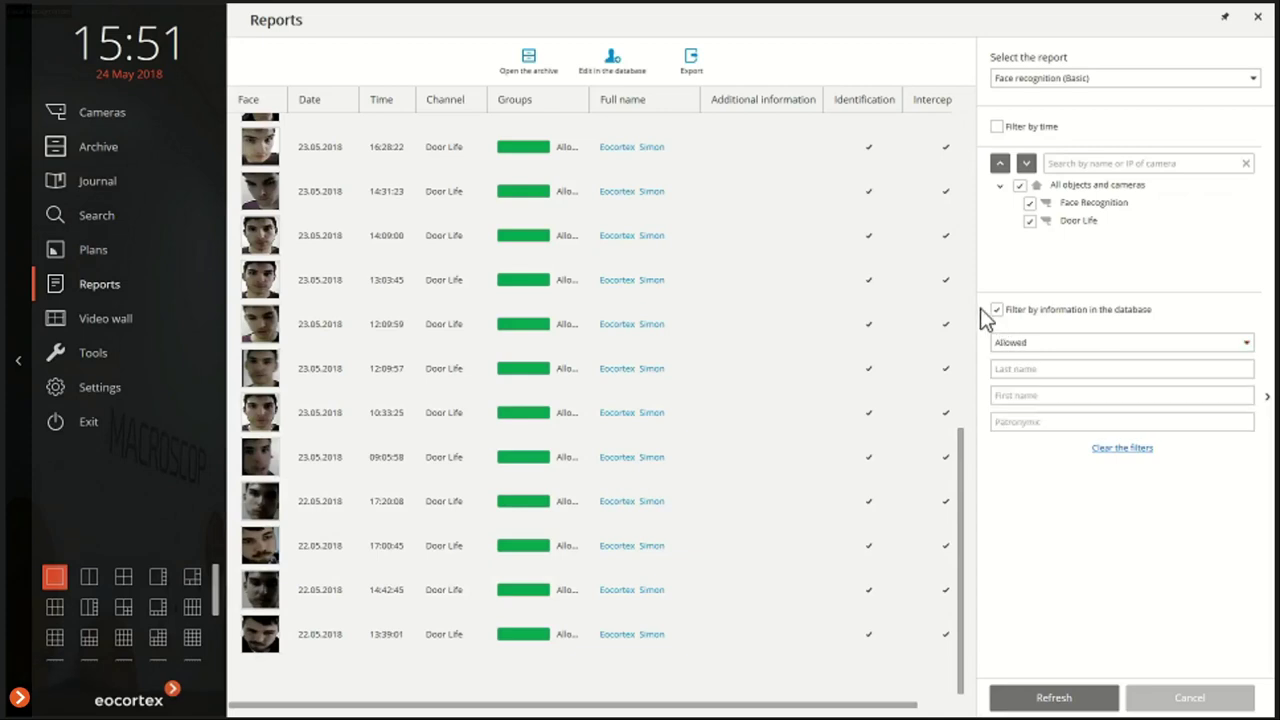
{"action": "left_click", "coordinate": [17, 363]}
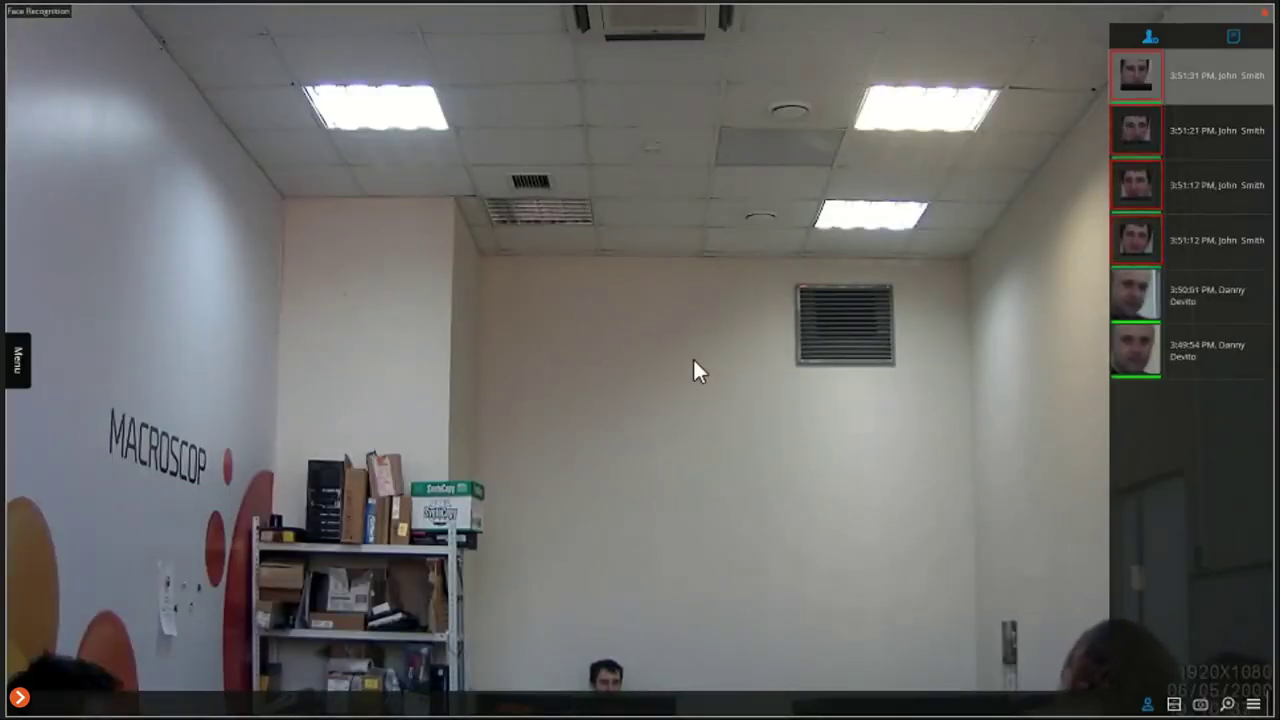
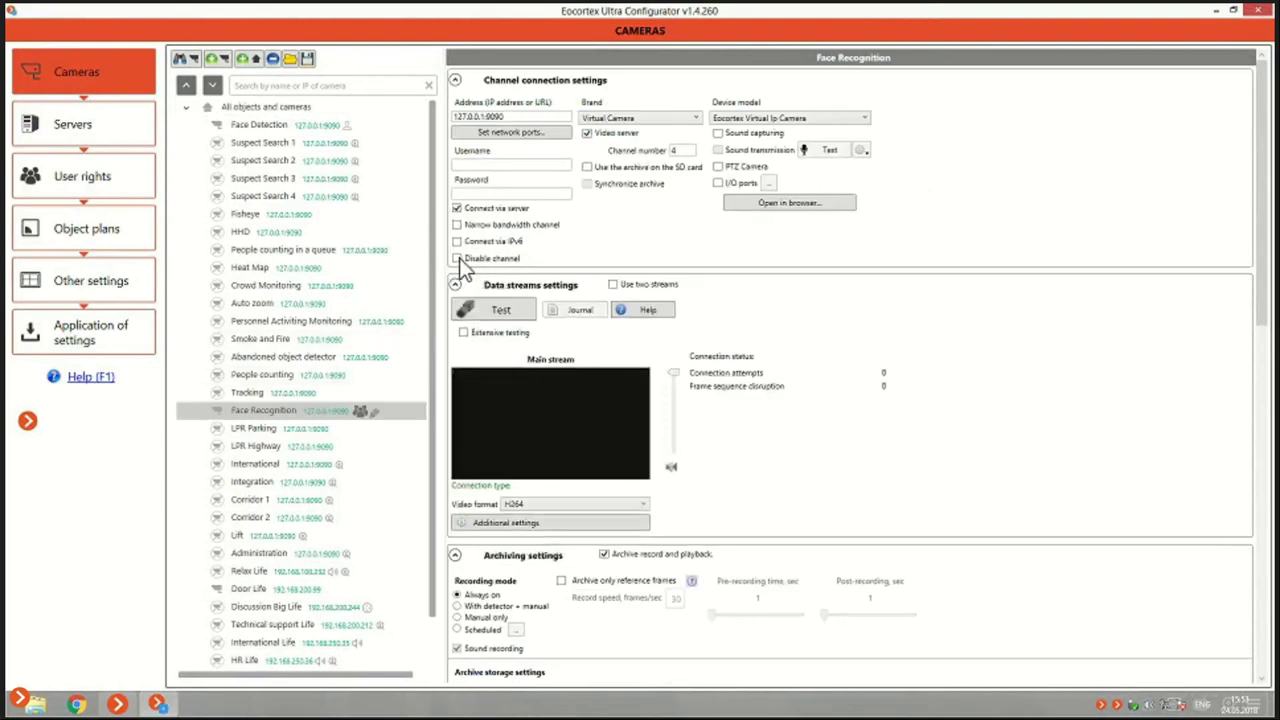
Step: In Eocortex Ultra Configurator, disable the Face Recognition channel and enable the LPR Highway channel
{"action": "scroll", "coordinate": [432, 345], "scroll_direction": "down", "scroll_amount": 2}
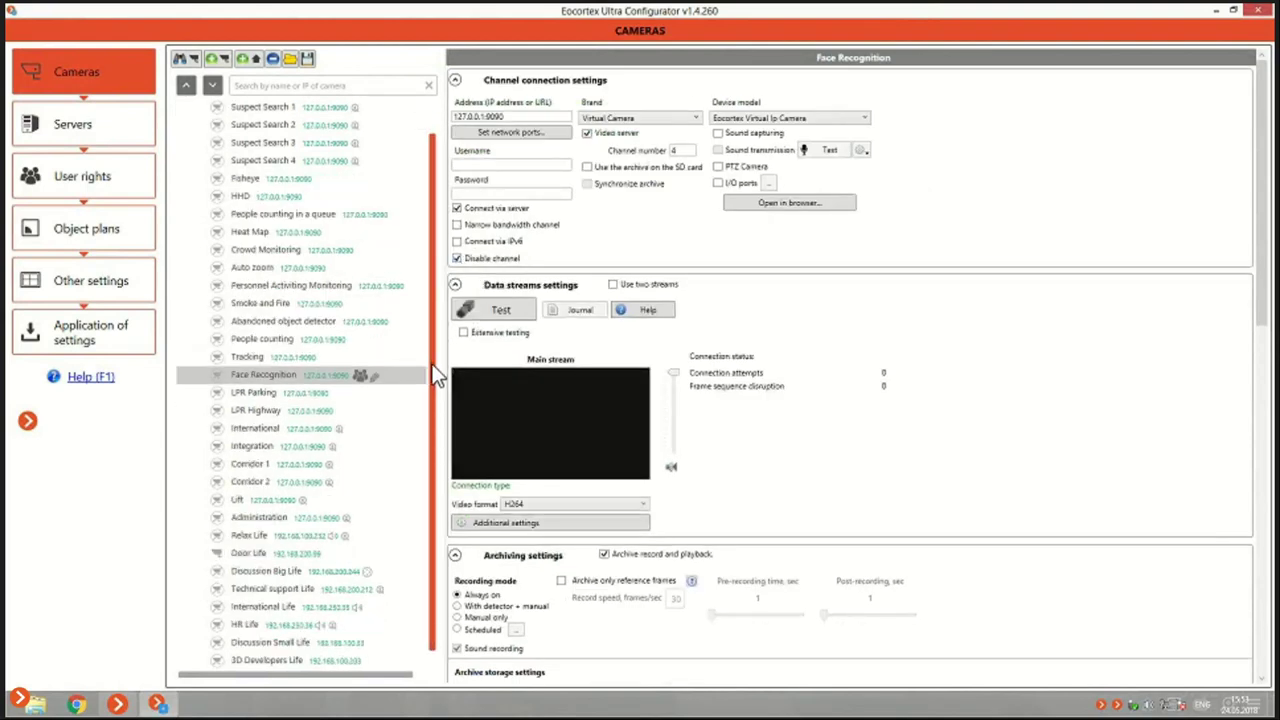
{"action": "mouse_move", "coordinate": [430, 378]}
{"action": "left_mouse_down"}
{"action": "mouse_move", "coordinate": [445, 290]}
{"action": "mouse_move", "coordinate": [432, 362]}
{"action": "left_mouse_up"}
{"action": "left_click", "coordinate": [273, 405]}
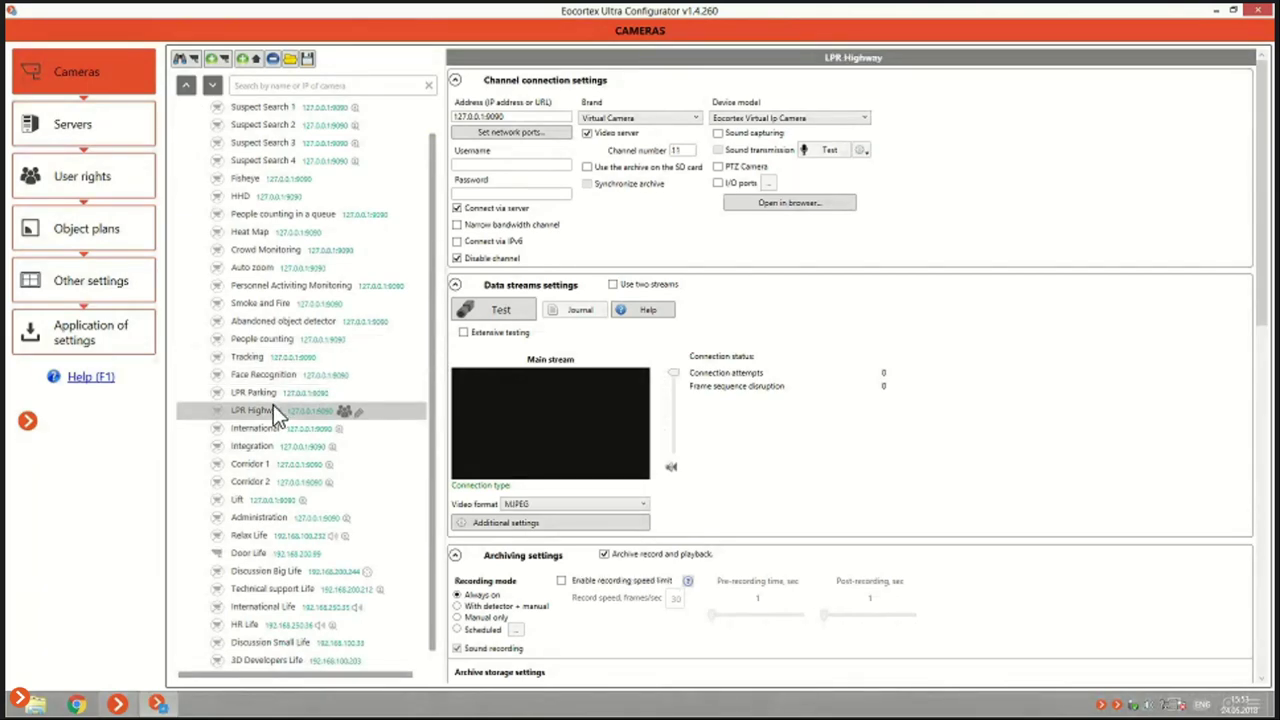
{"action": "left_click", "coordinate": [457, 258]}
Step: Open the settings of the License plate recognition (Complete) module for the LPR Highway channel
{"action": "scroll", "coordinate": [1012, 466], "scroll_direction": "down", "scroll_amount": 5}
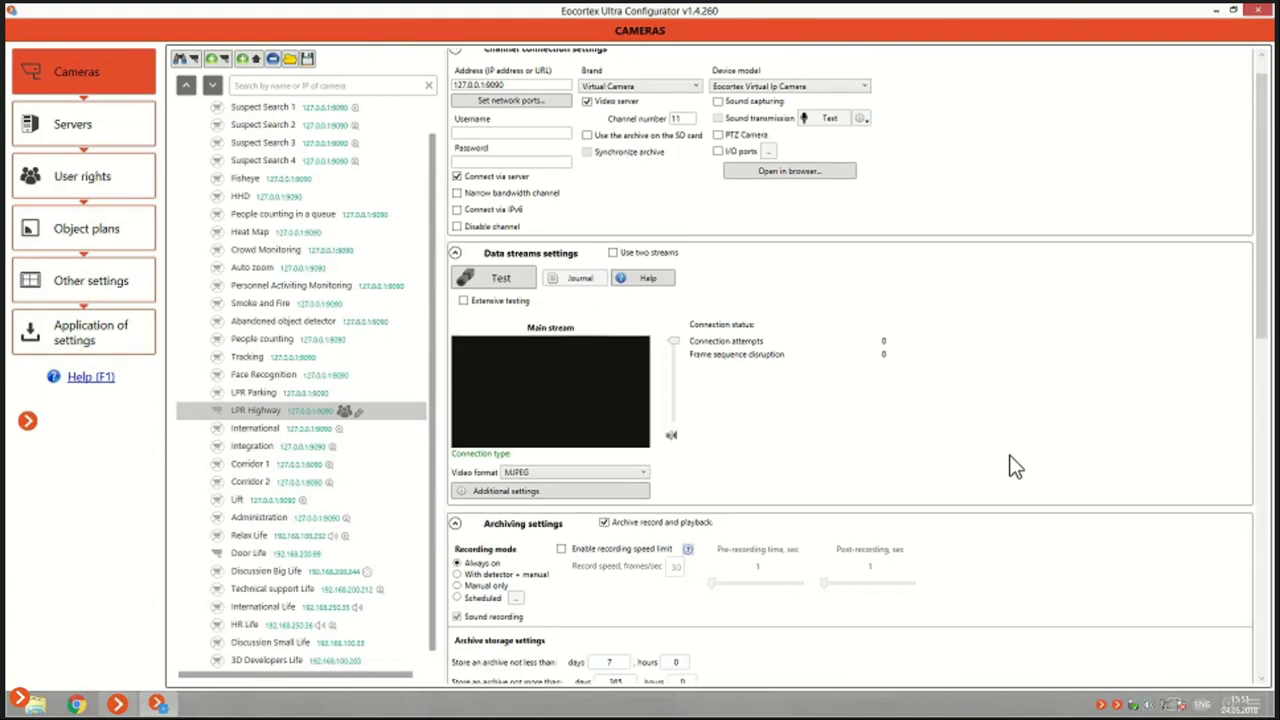
{"action": "scroll", "coordinate": [1060, 420], "scroll_direction": "down", "scroll_amount": 3}
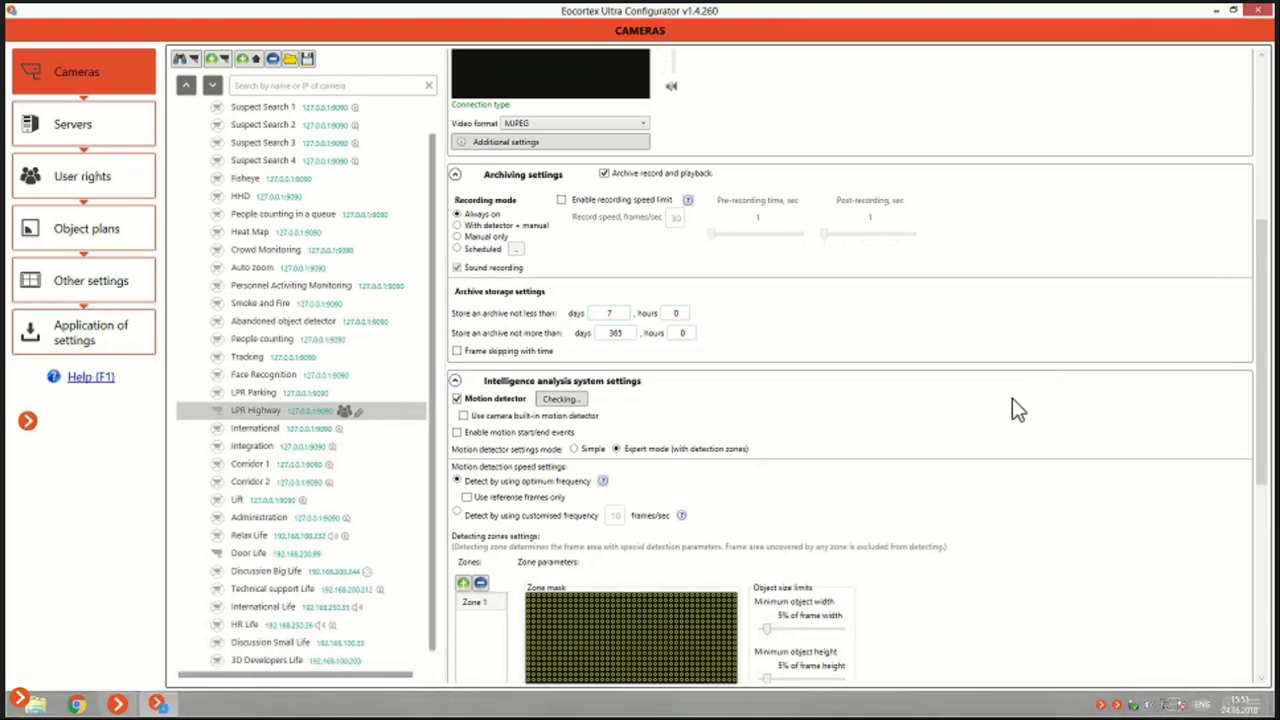
{"action": "scroll", "coordinate": [1018, 410], "scroll_direction": "down", "scroll_amount": 1}
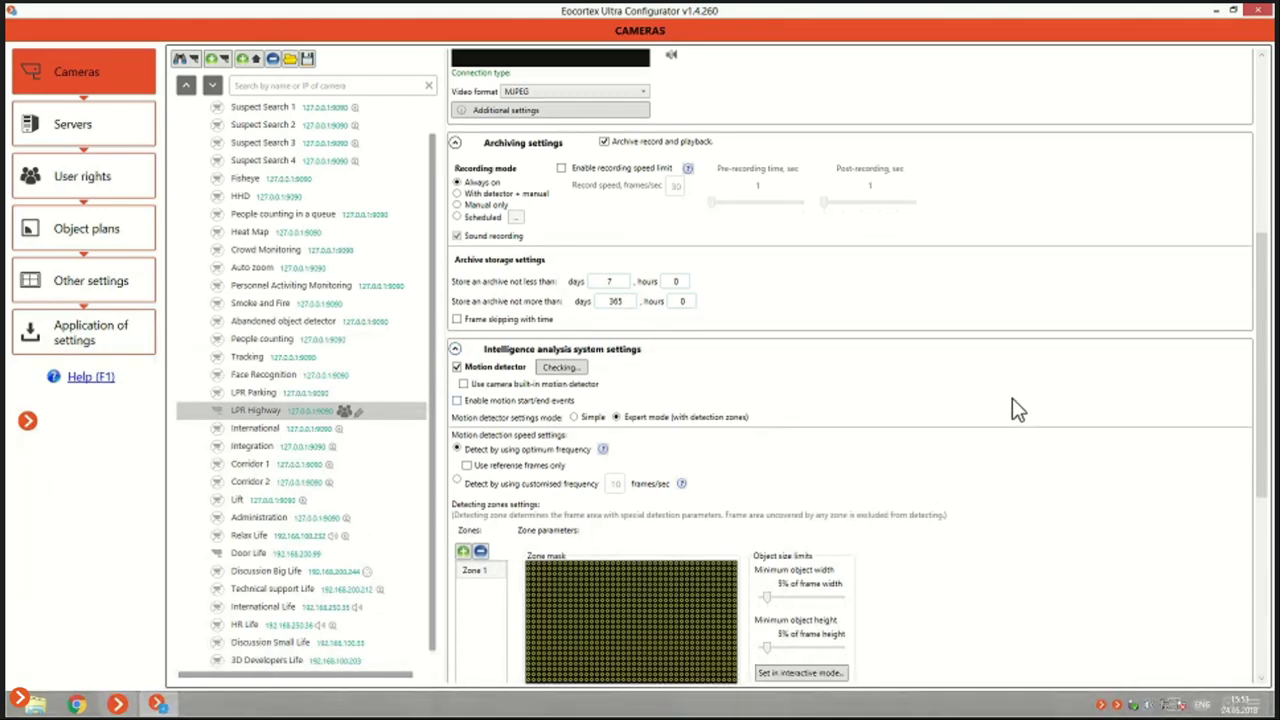
{"action": "scroll", "coordinate": [1012, 398], "scroll_direction": "down", "scroll_amount": 7}
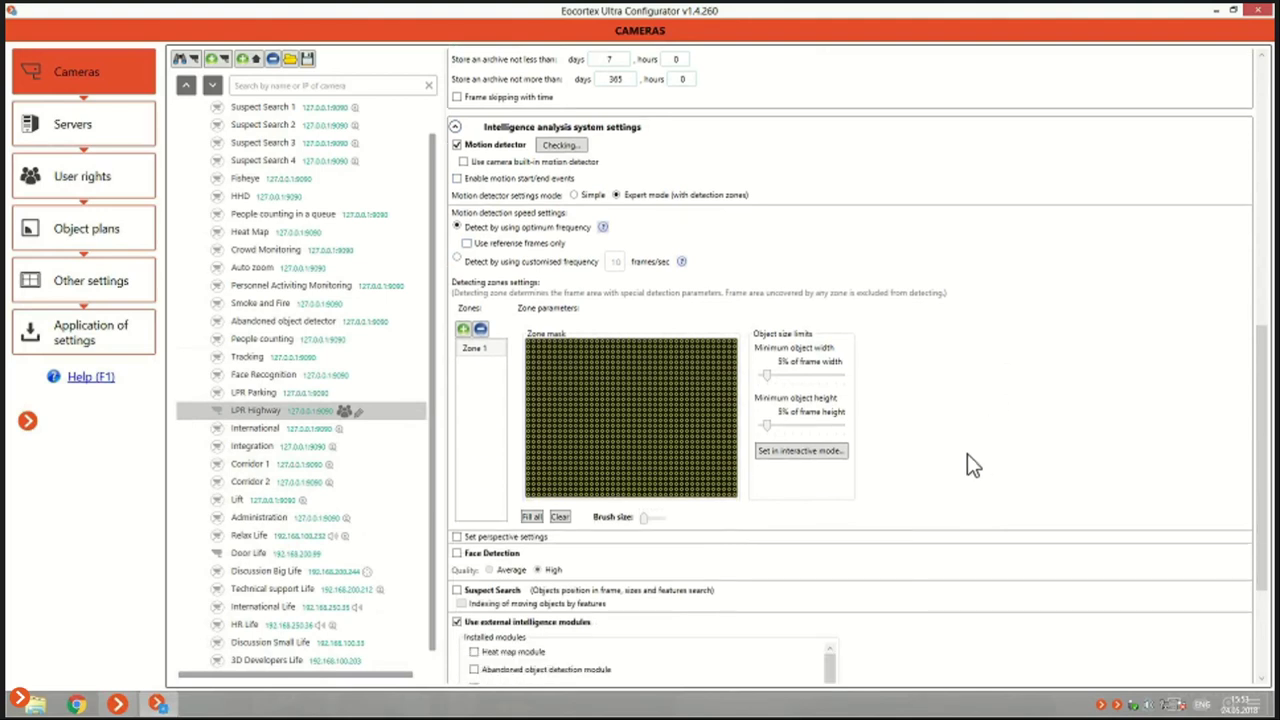
{"action": "scroll", "coordinate": [922, 543], "scroll_direction": "down", "scroll_amount": 5}
{"action": "left_click_drag", "start_coordinate": [829, 514], "coordinate": [837, 586]}
{"action": "left_click", "coordinate": [660, 548]}
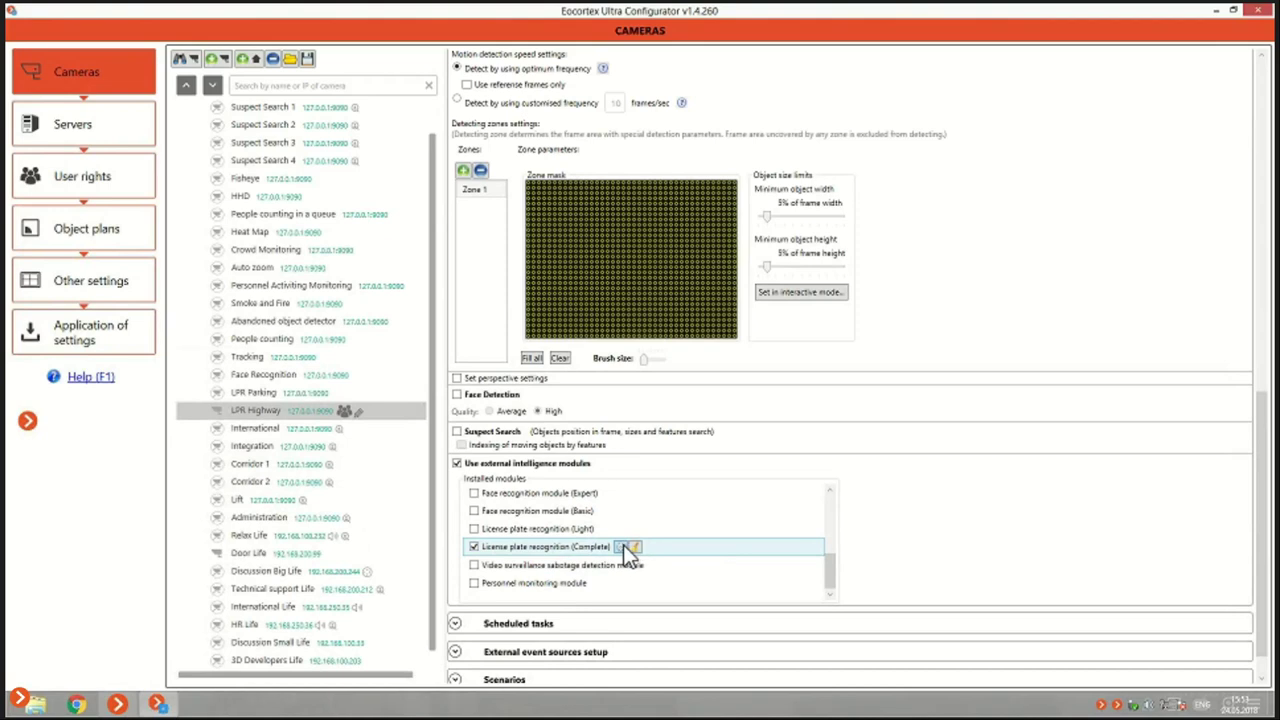
{"action": "left_click", "coordinate": [623, 548]}
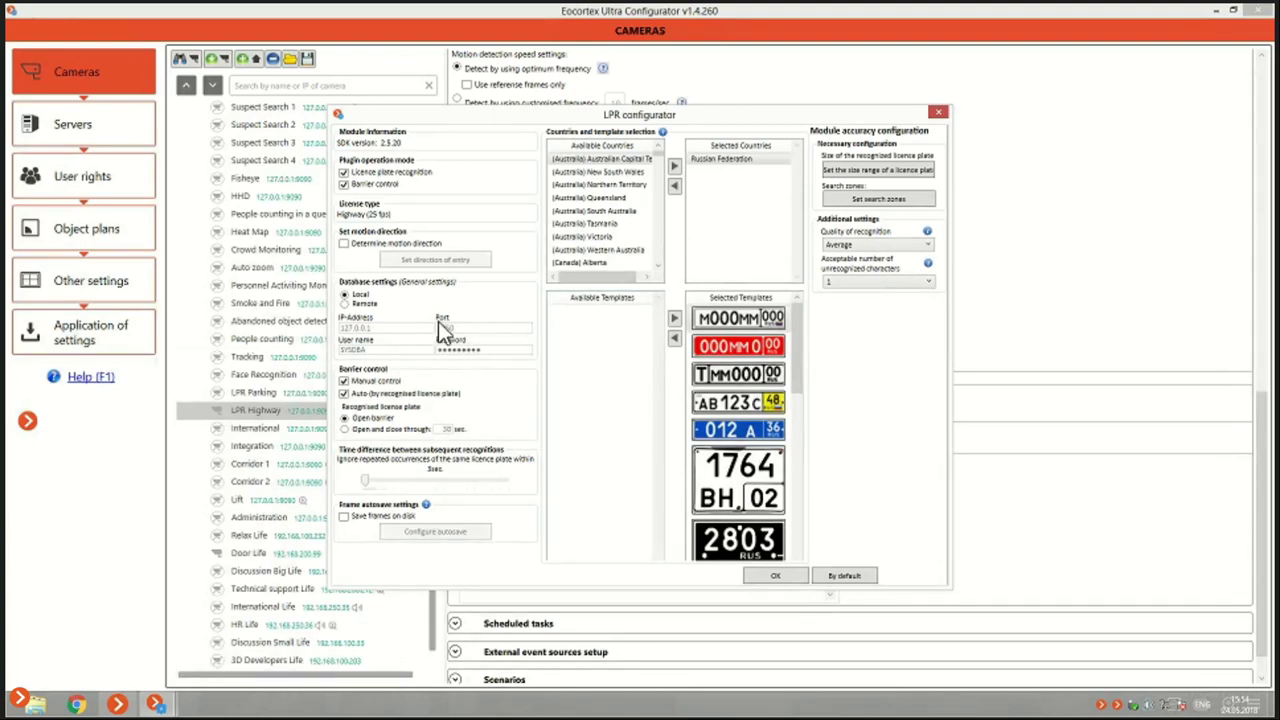
Step: Try motion direction detection with the downward and upward entry directions, and turn it off again without saving
{"action": "left_click", "coordinate": [344, 243]}
{"action": "left_click", "coordinate": [410, 262]}
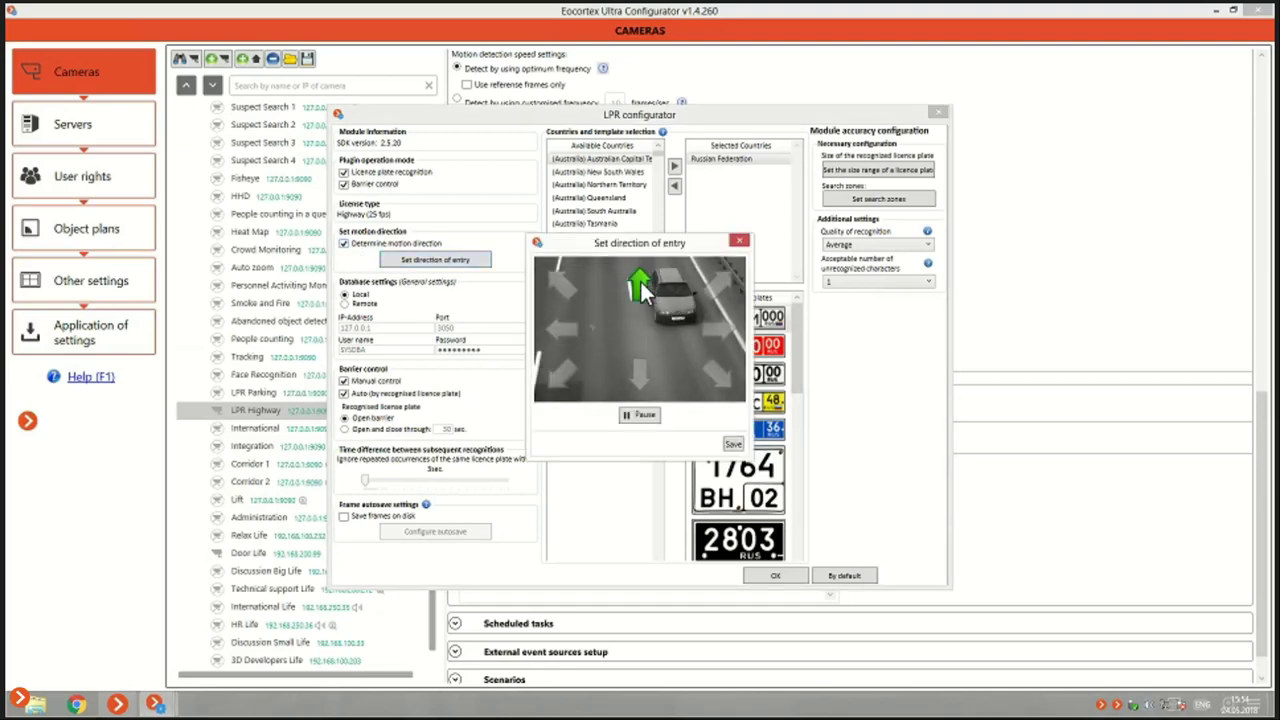
{"action": "left_click", "coordinate": [641, 374]}
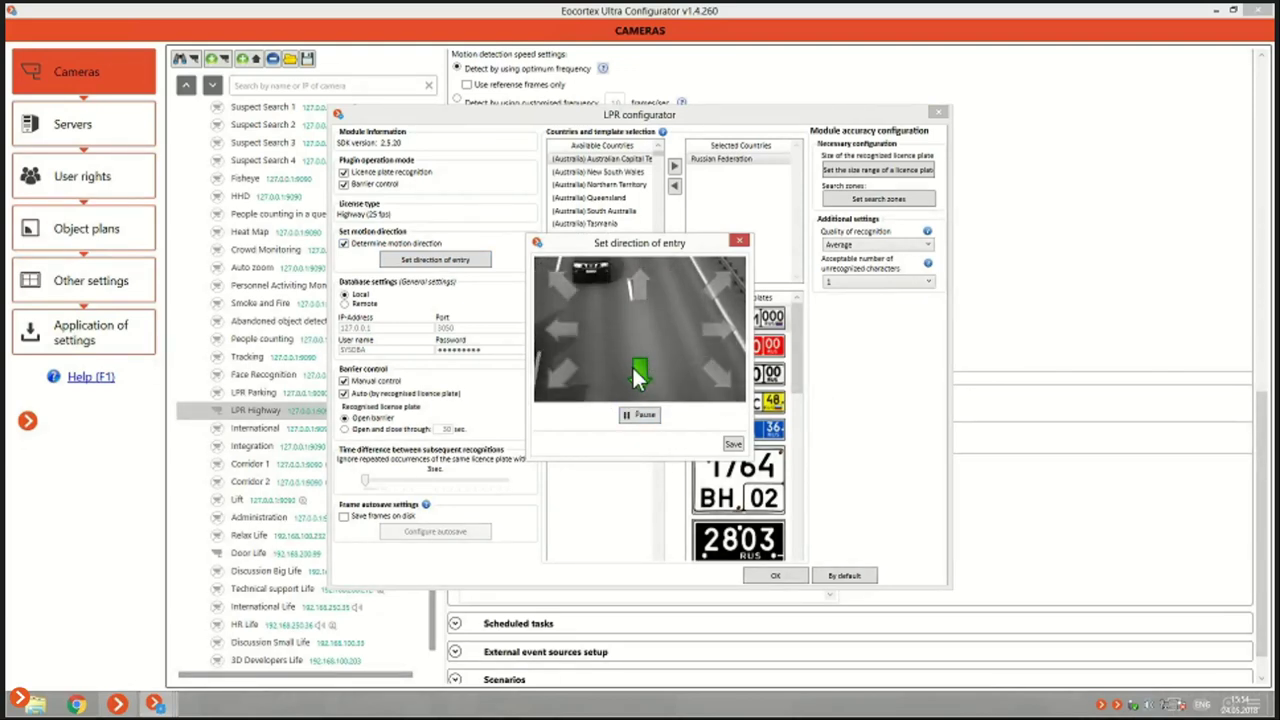
{"action": "left_click", "coordinate": [642, 276]}
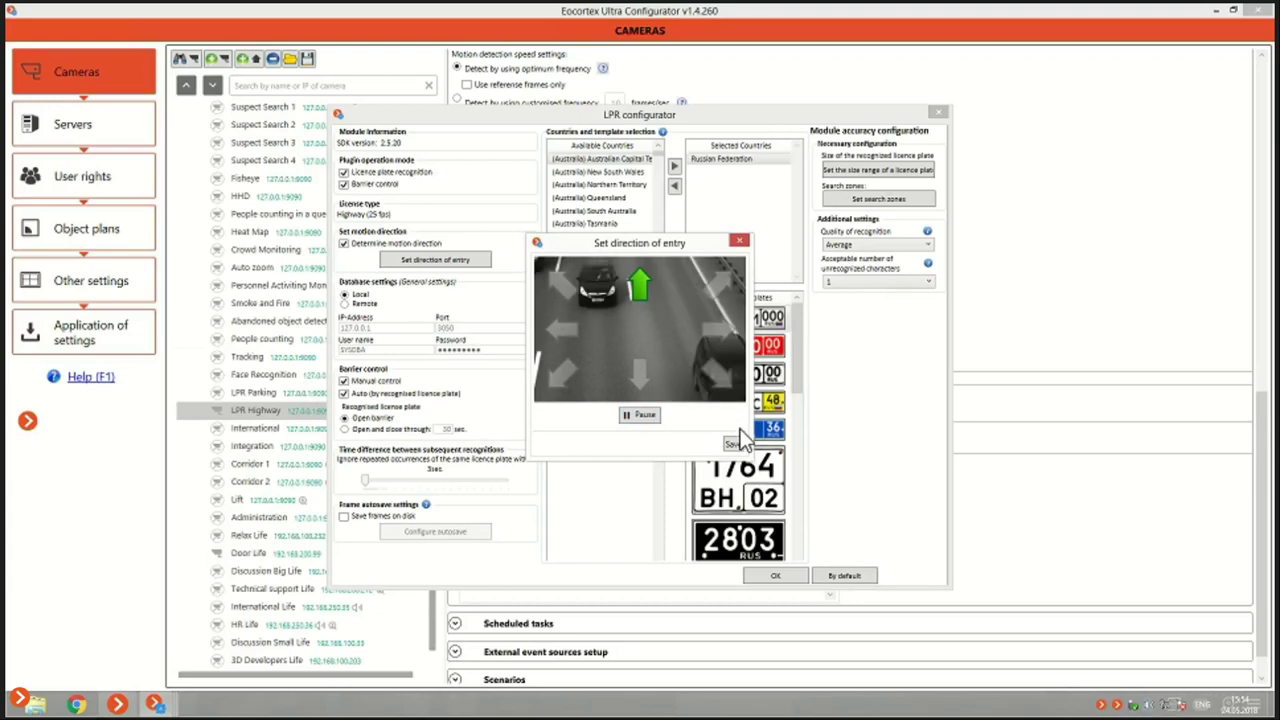
{"action": "left_click", "coordinate": [738, 243]}
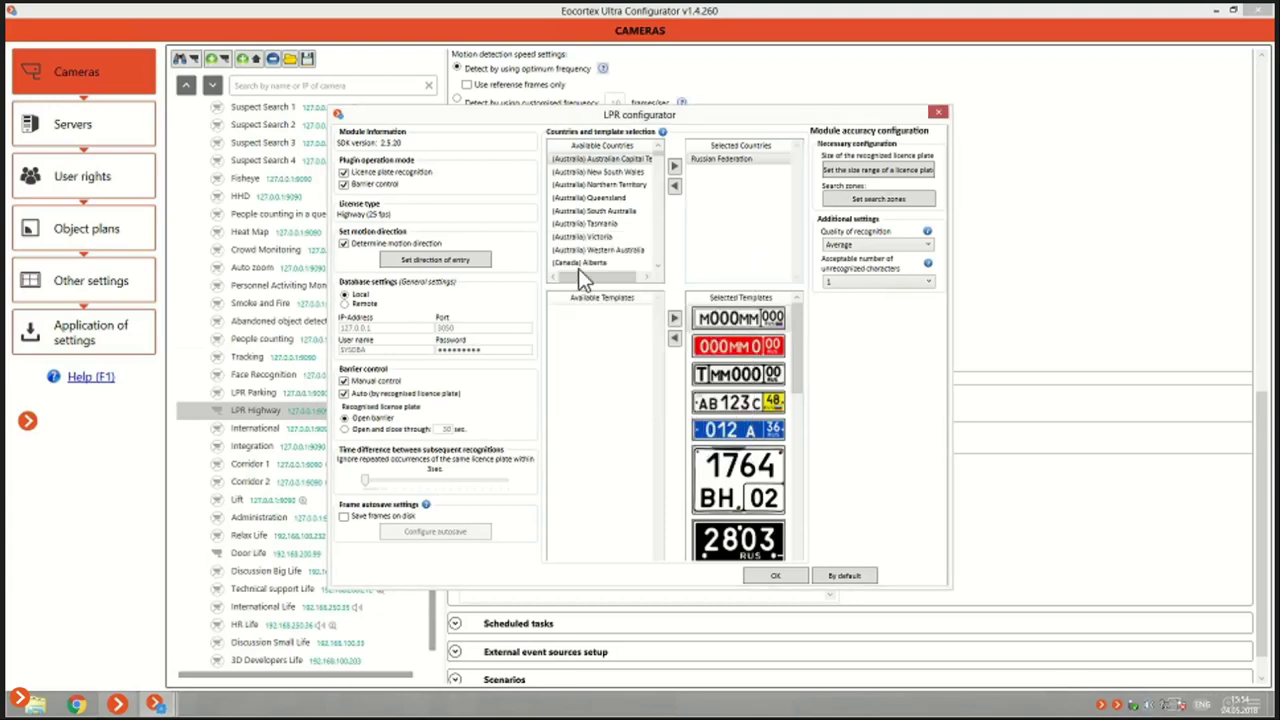
{"action": "left_click", "coordinate": [344, 243]}
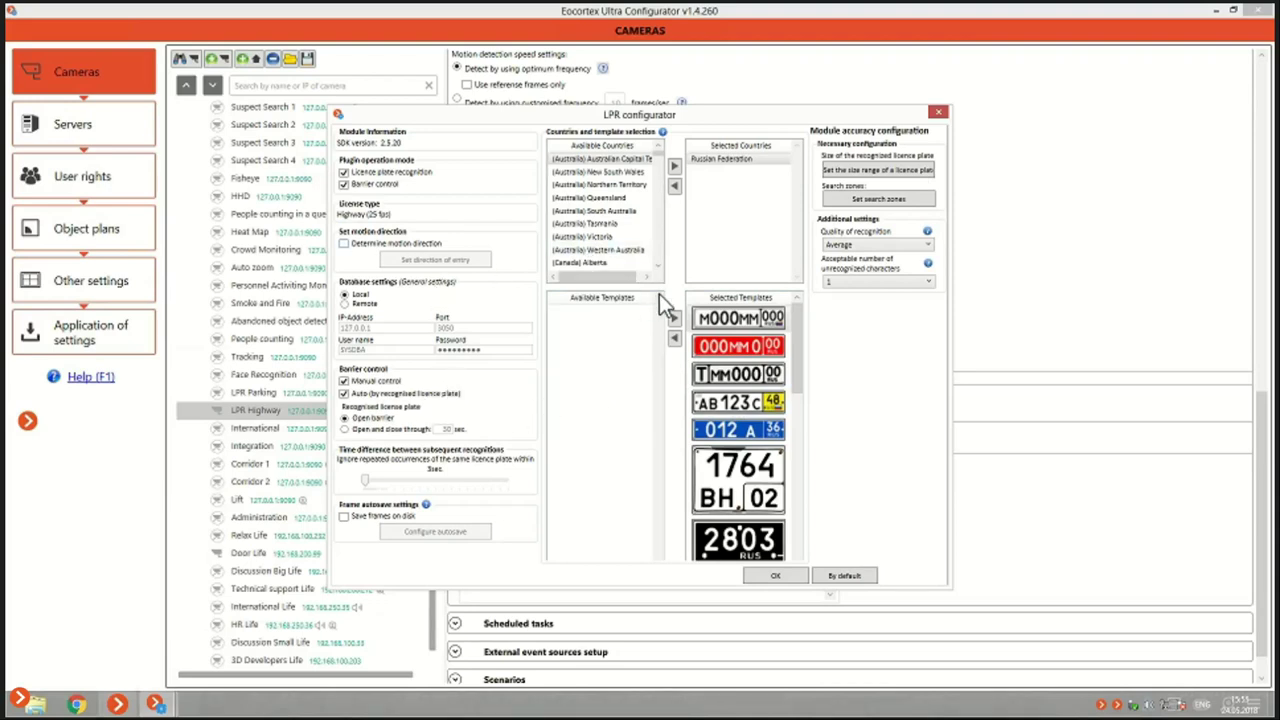
Step: Try adding India to the selected countries to view its plate templates, and remove it again
{"action": "left_click_drag", "start_coordinate": [656, 156], "coordinate": [669, 220]}
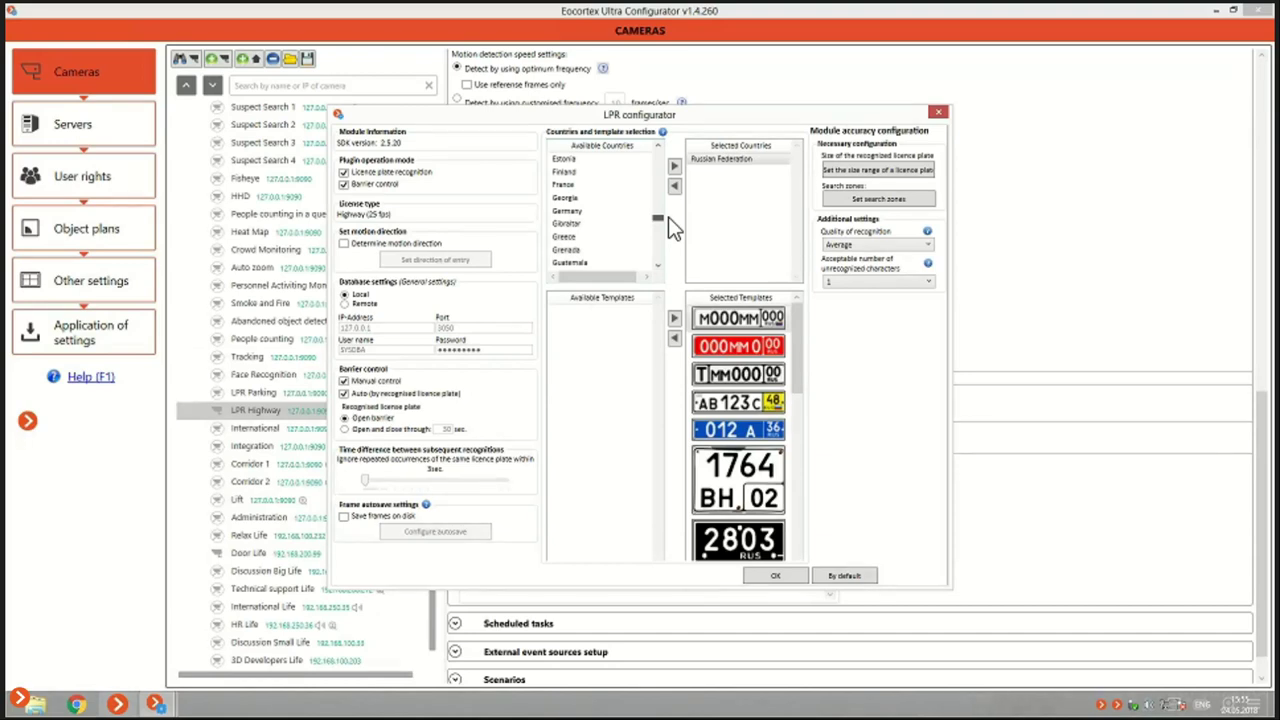
{"action": "scroll", "coordinate": [669, 218], "scroll_direction": "down", "scroll_amount": 4}
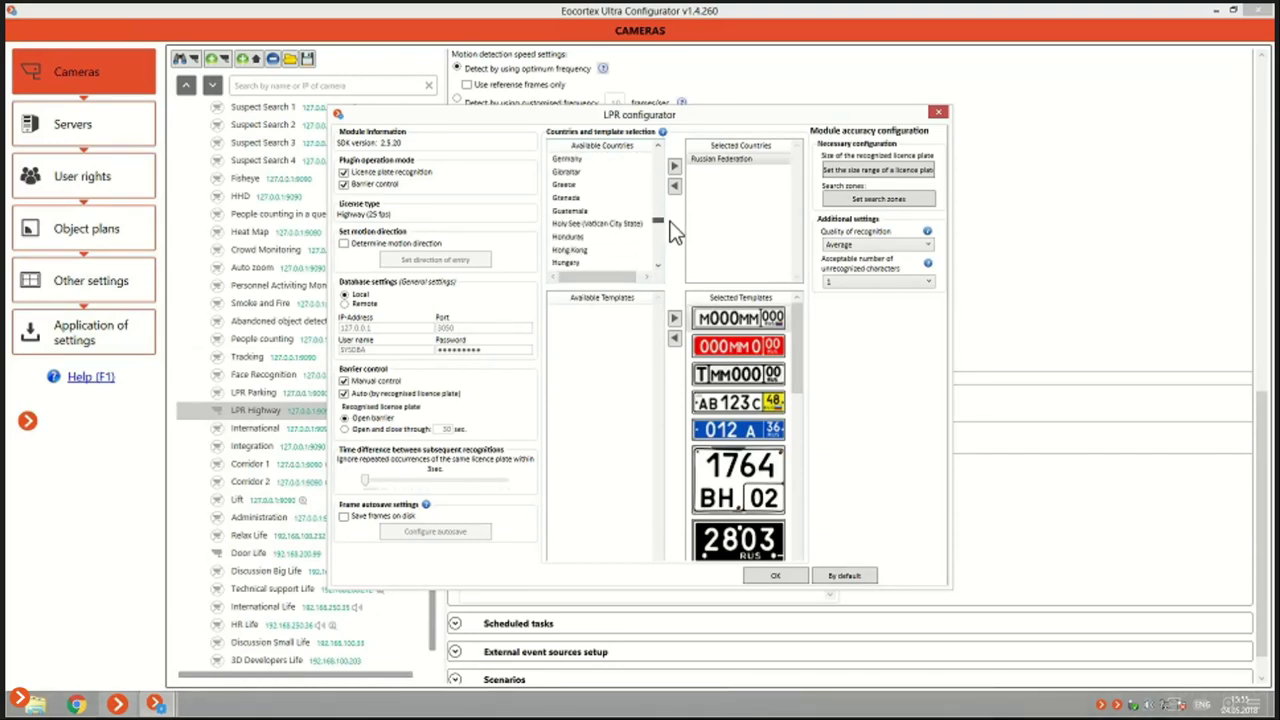
{"action": "scroll", "coordinate": [675, 230], "scroll_direction": "down", "scroll_amount": 3}
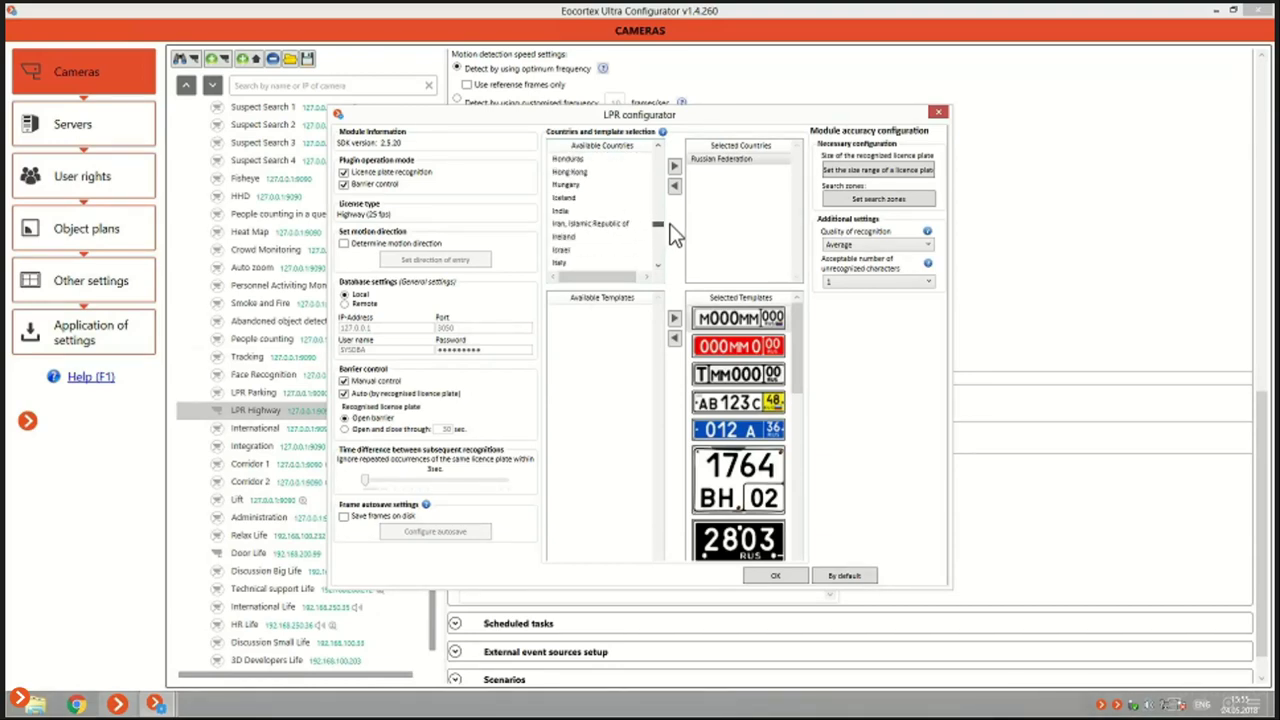
{"action": "left_click", "coordinate": [565, 211]}
{"action": "left_click", "coordinate": [674, 167]}
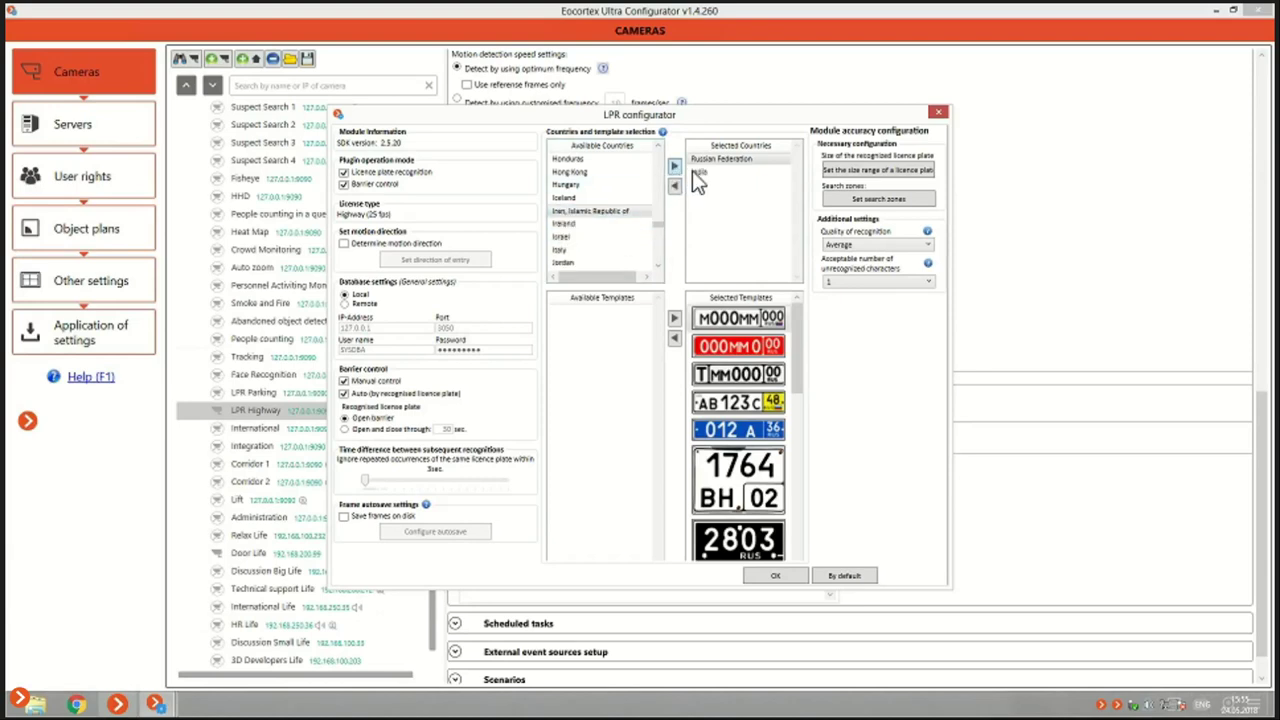
{"action": "left_click", "coordinate": [698, 172]}
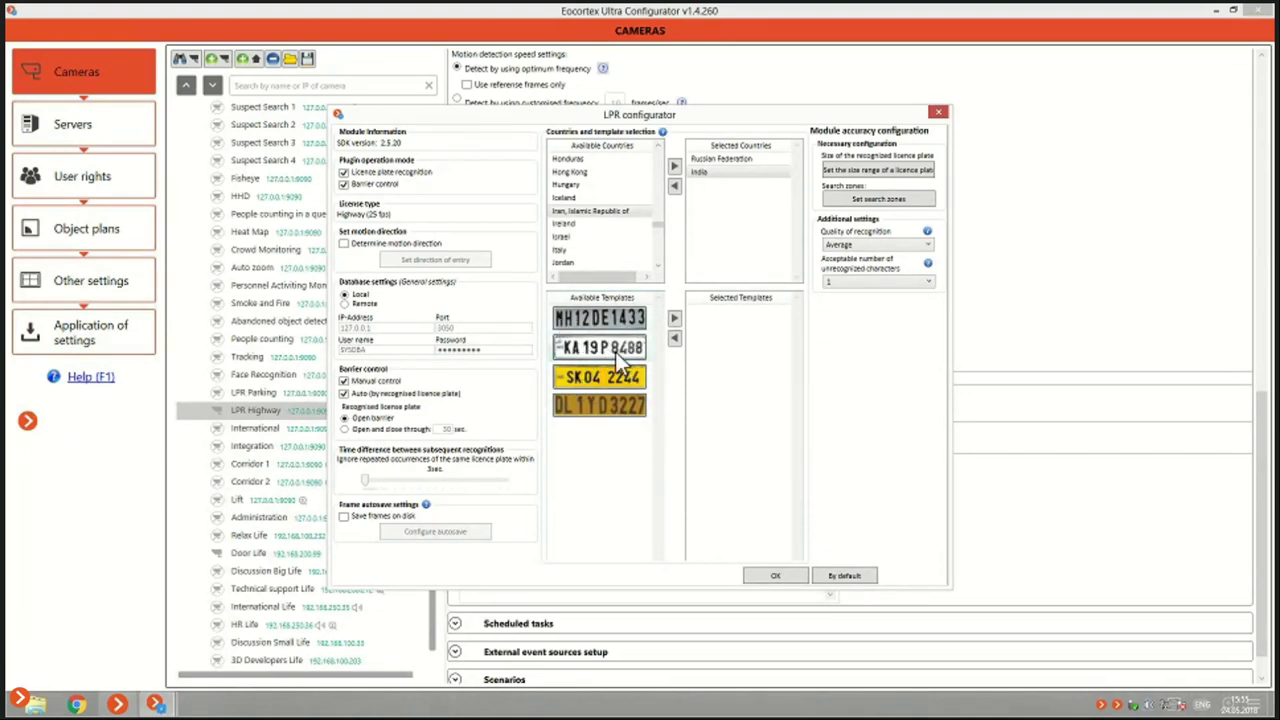
{"action": "left_click", "coordinate": [600, 383]}
{"action": "left_click", "coordinate": [675, 186]}
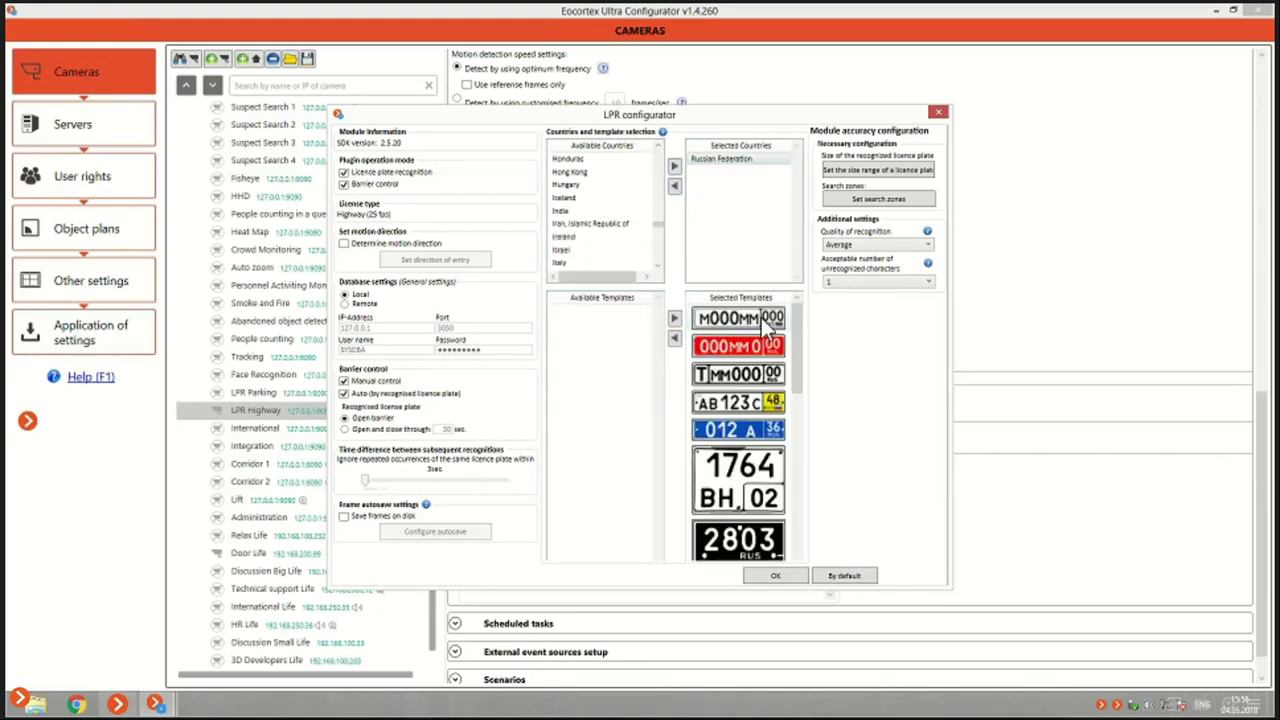
Step: Look through the Russian Federation plate templates, and close the LPR configurator
{"action": "left_click_drag", "start_coordinate": [797, 330], "coordinate": [773, 460]}
{"action": "scroll", "coordinate": [778, 454], "scroll_direction": "up", "scroll_amount": 5}
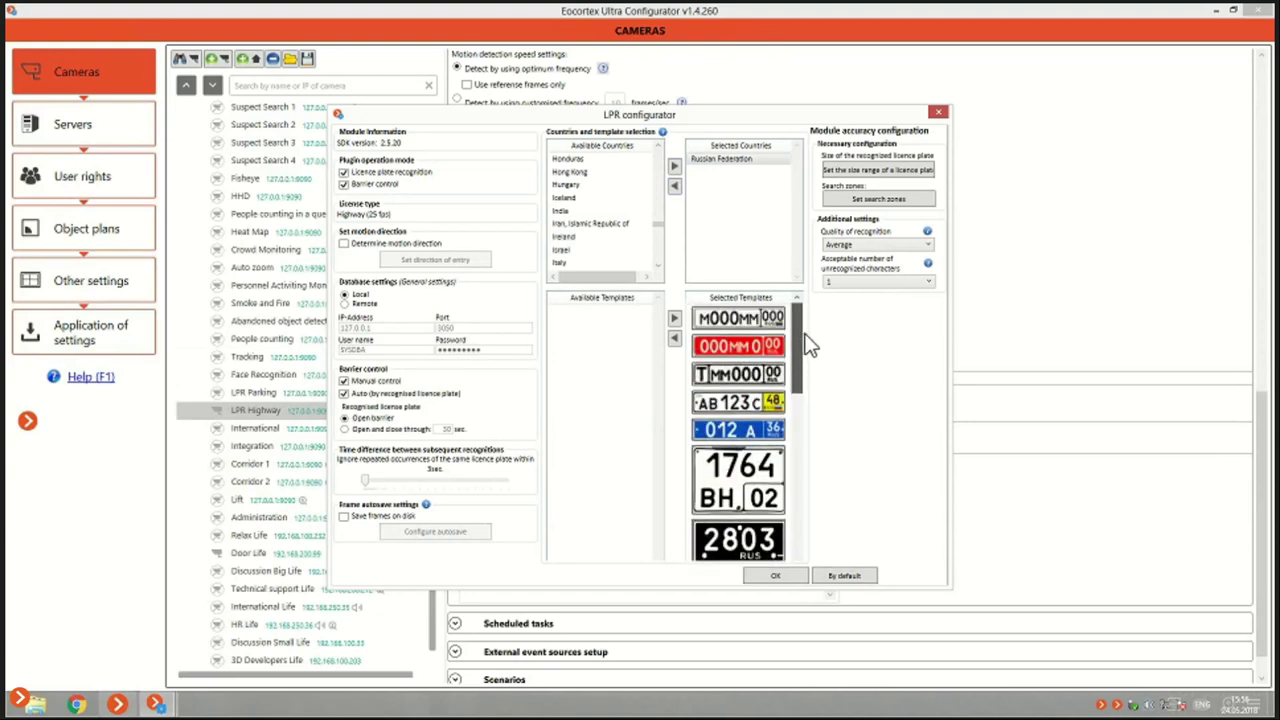
{"action": "scroll", "coordinate": [785, 446], "scroll_direction": "down", "scroll_amount": 3}
{"action": "left_click_drag", "start_coordinate": [786, 448], "coordinate": [785, 340]}
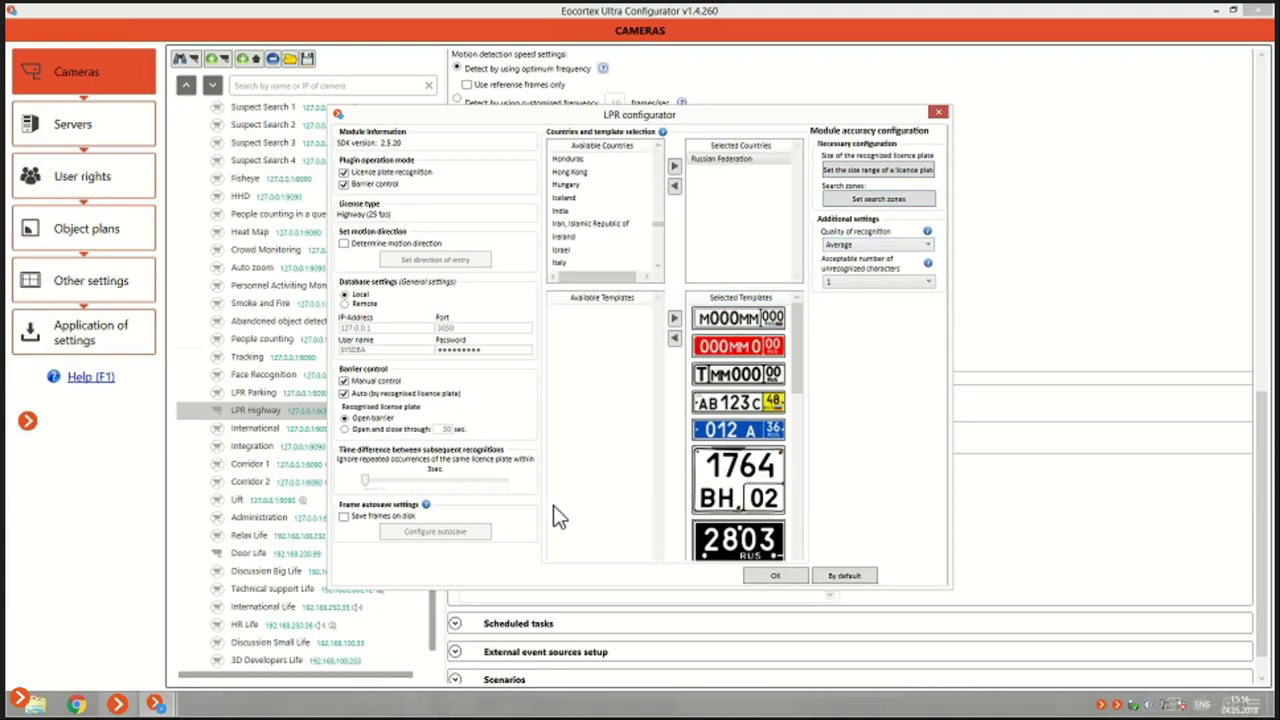
{"action": "left_click", "coordinate": [938, 111]}
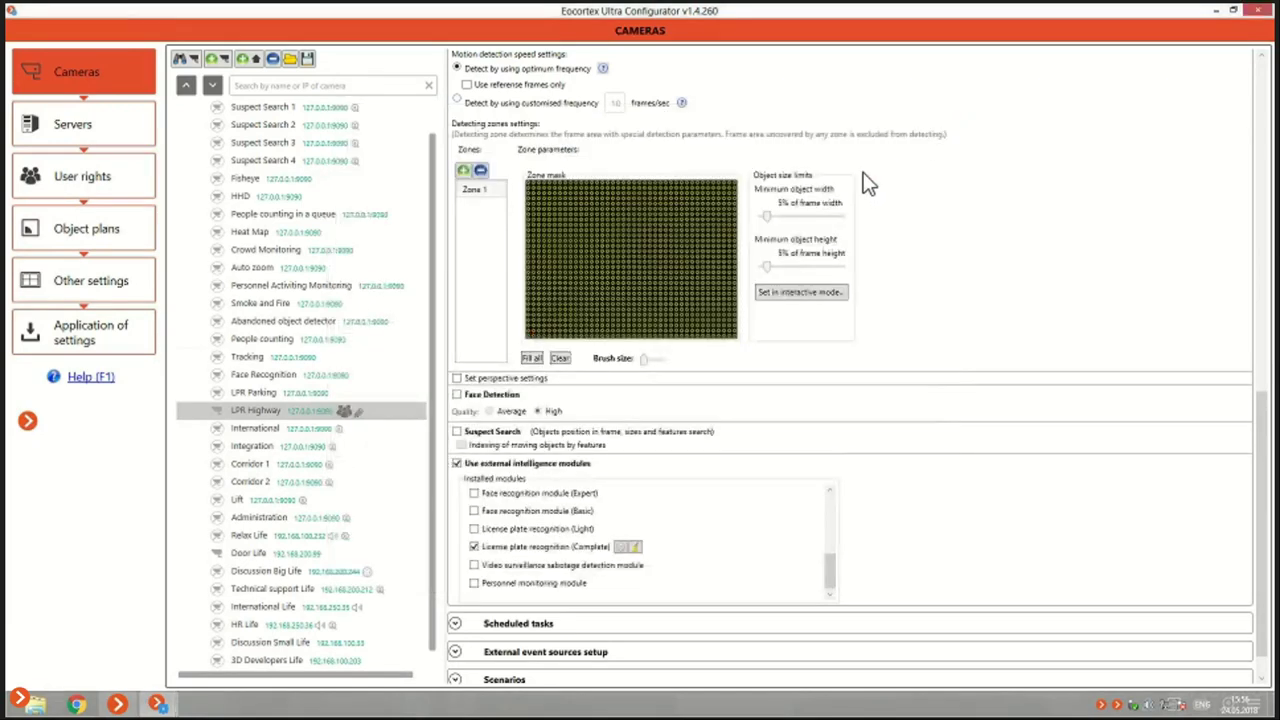
Step: Test the LPR Highway video stream and apply the new configuration
{"action": "left_click", "coordinate": [76, 342]}
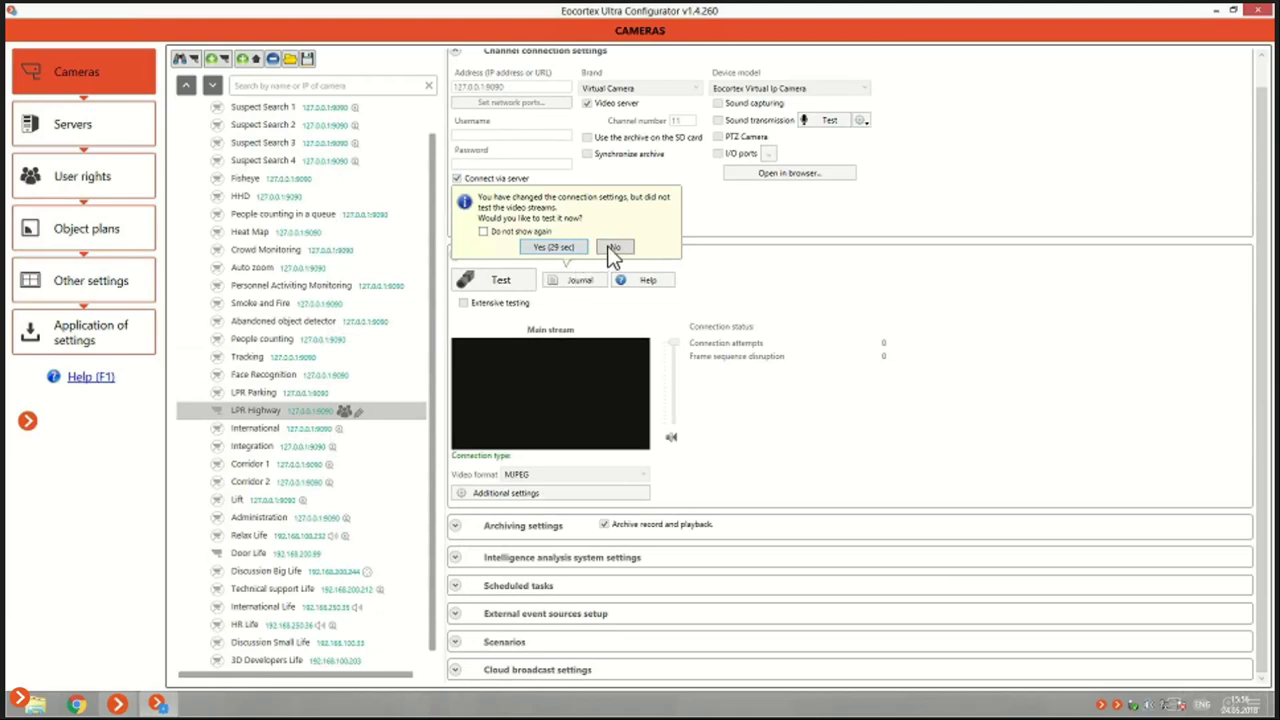
{"action": "key", "text": "Return"}
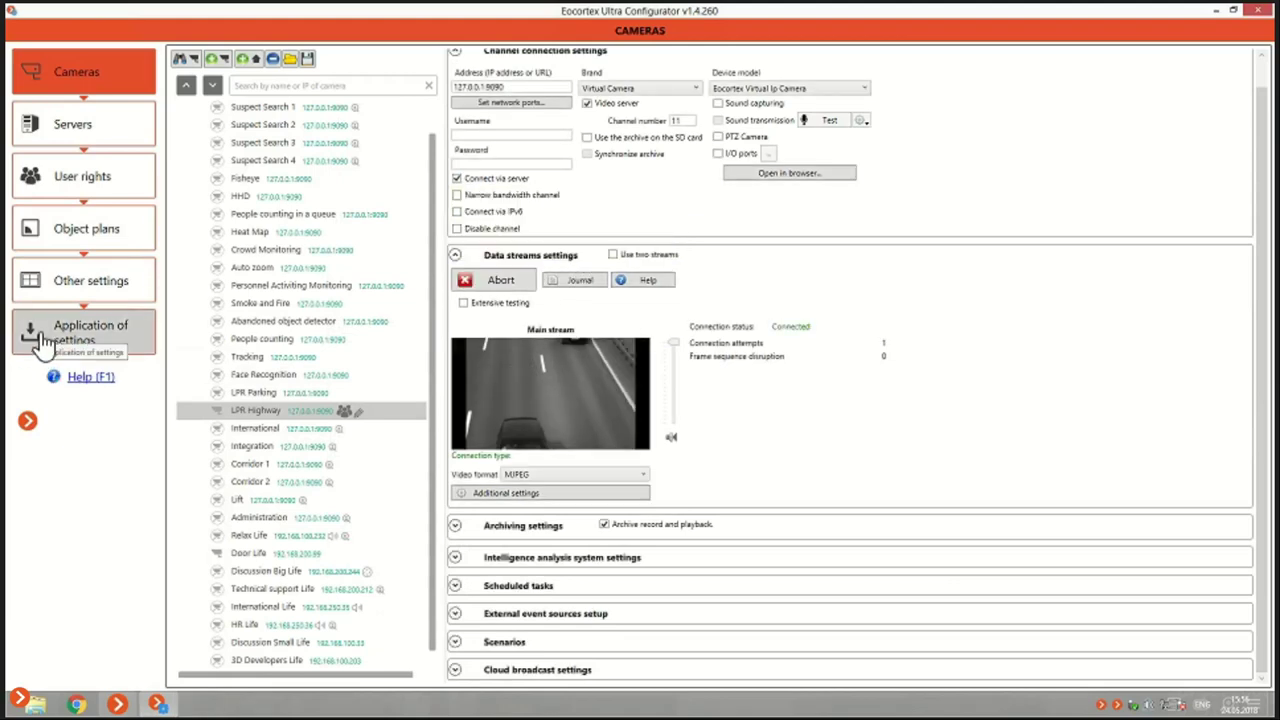
{"action": "left_click", "coordinate": [40, 341]}
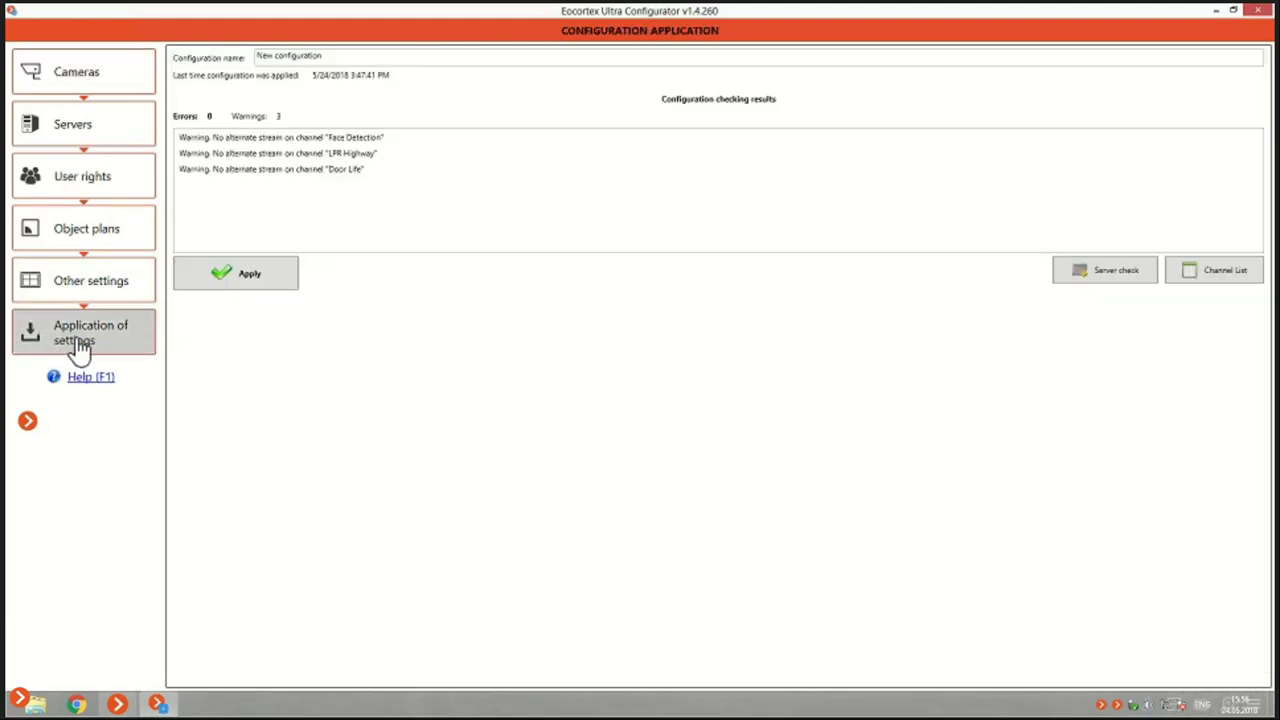
{"action": "left_click", "coordinate": [238, 280]}
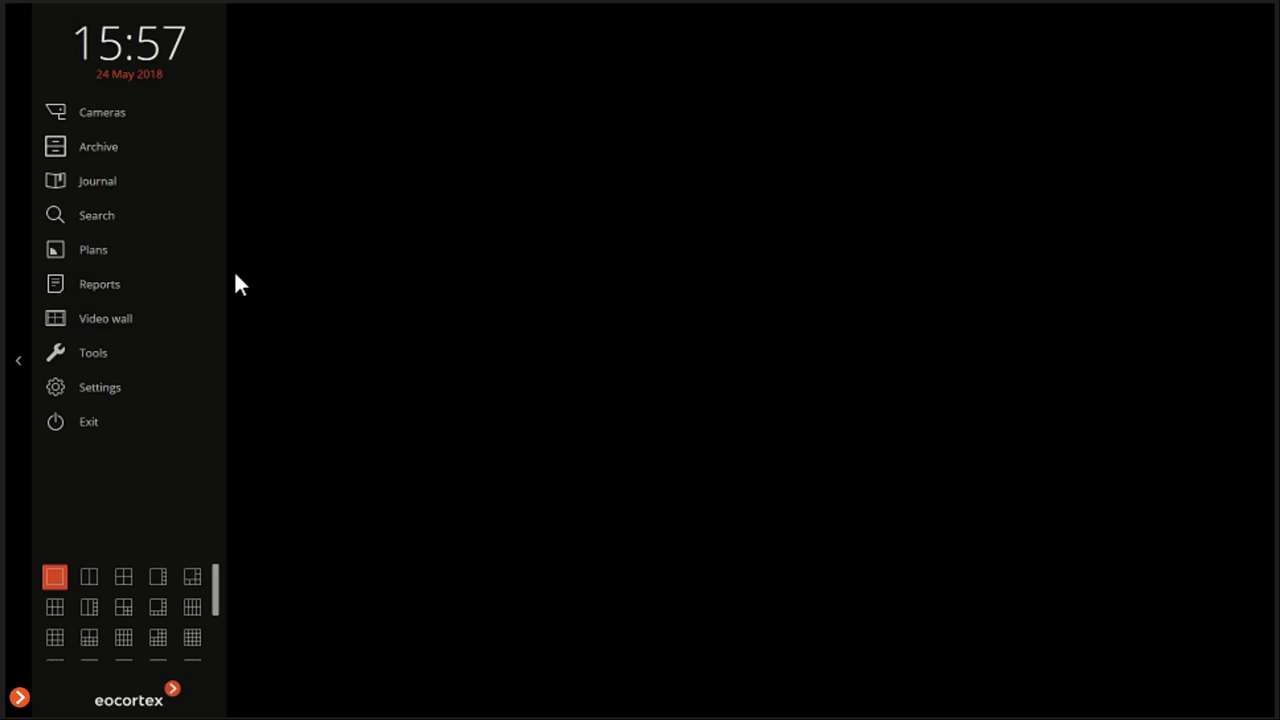
Step: In the Eocortex client, show the LPR Highway channel in the empty viewing cell
{"action": "left_click", "coordinate": [236, 277]}
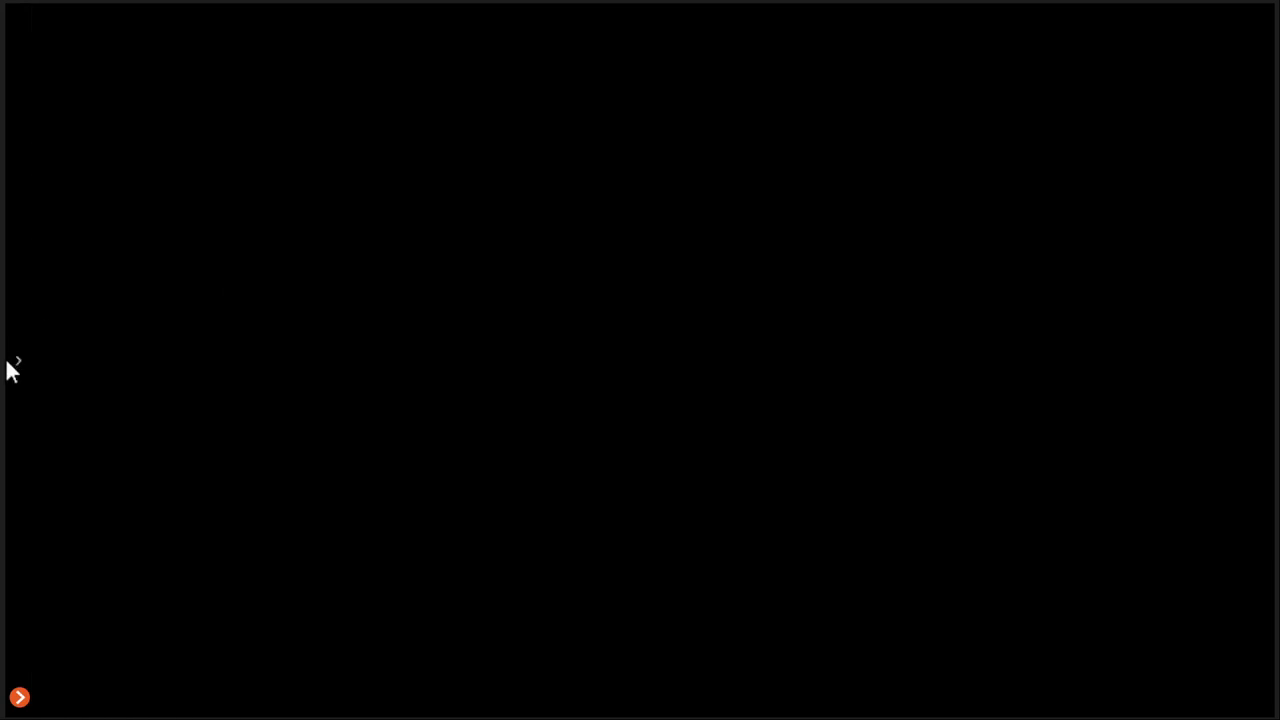
{"action": "left_click", "coordinate": [14, 366]}
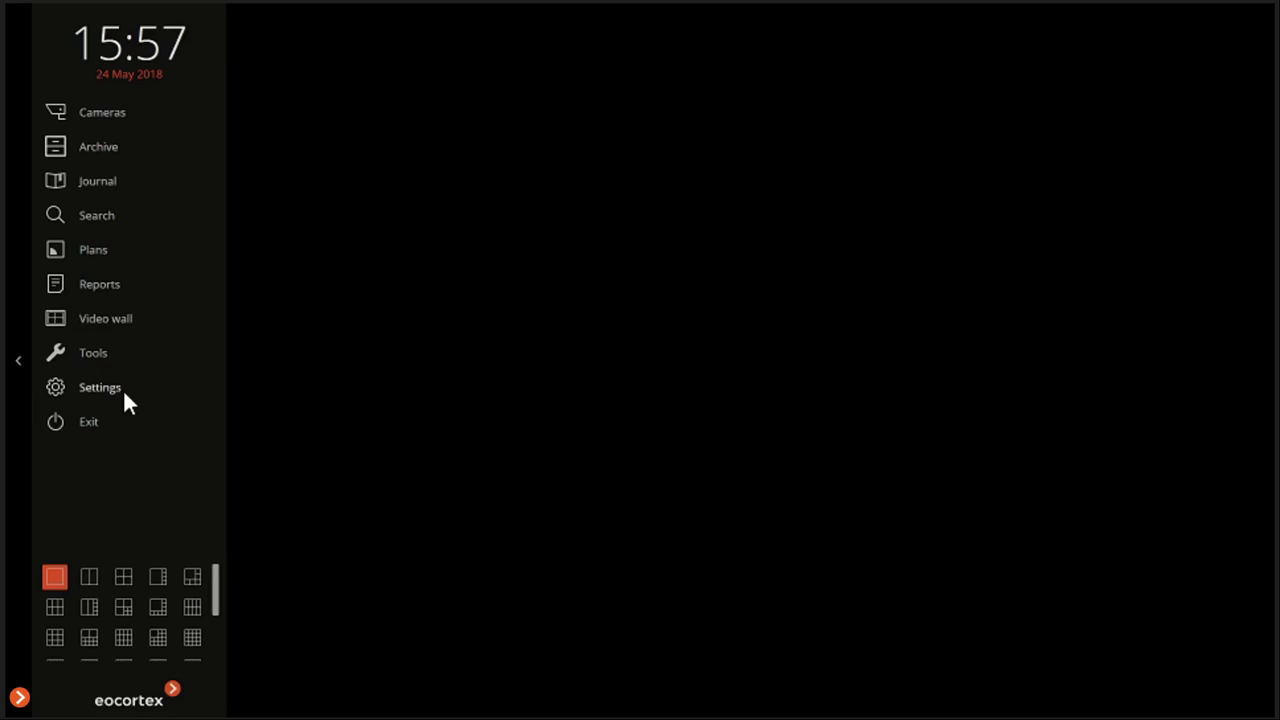
{"action": "right_click", "coordinate": [455, 276]}
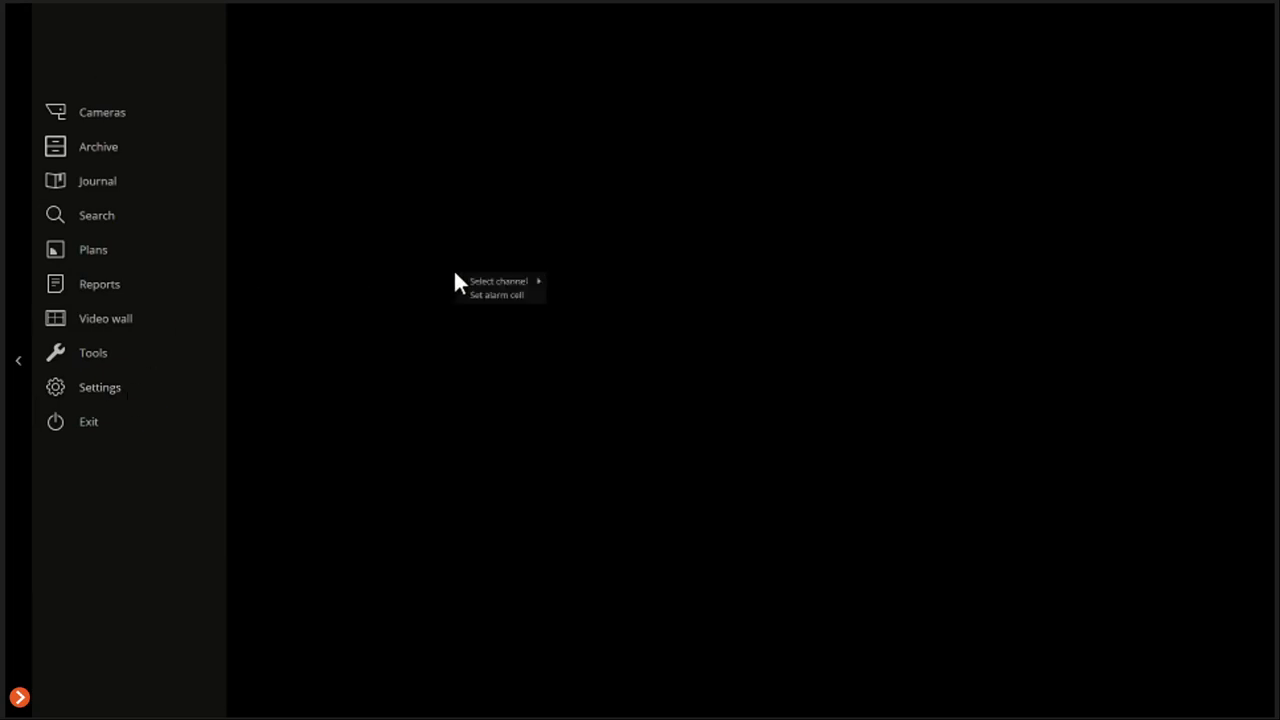
{"action": "mouse_move", "coordinate": [489, 284]}
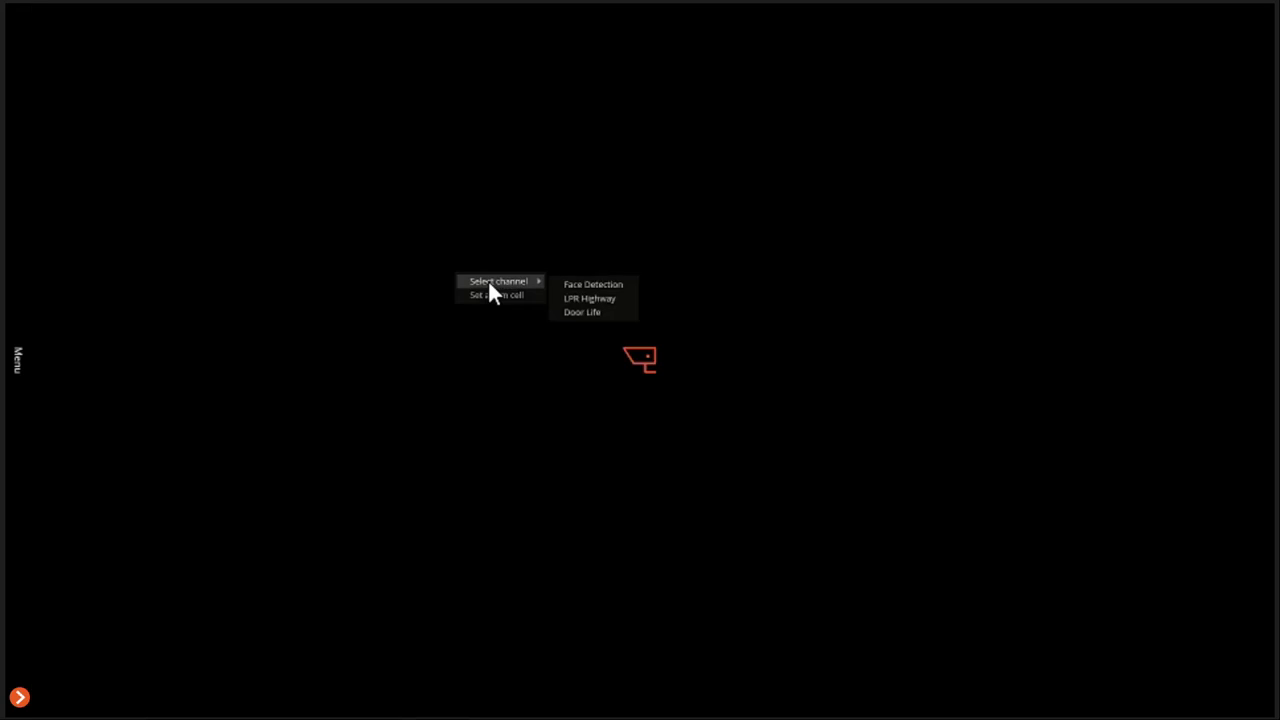
{"action": "left_click", "coordinate": [585, 299]}
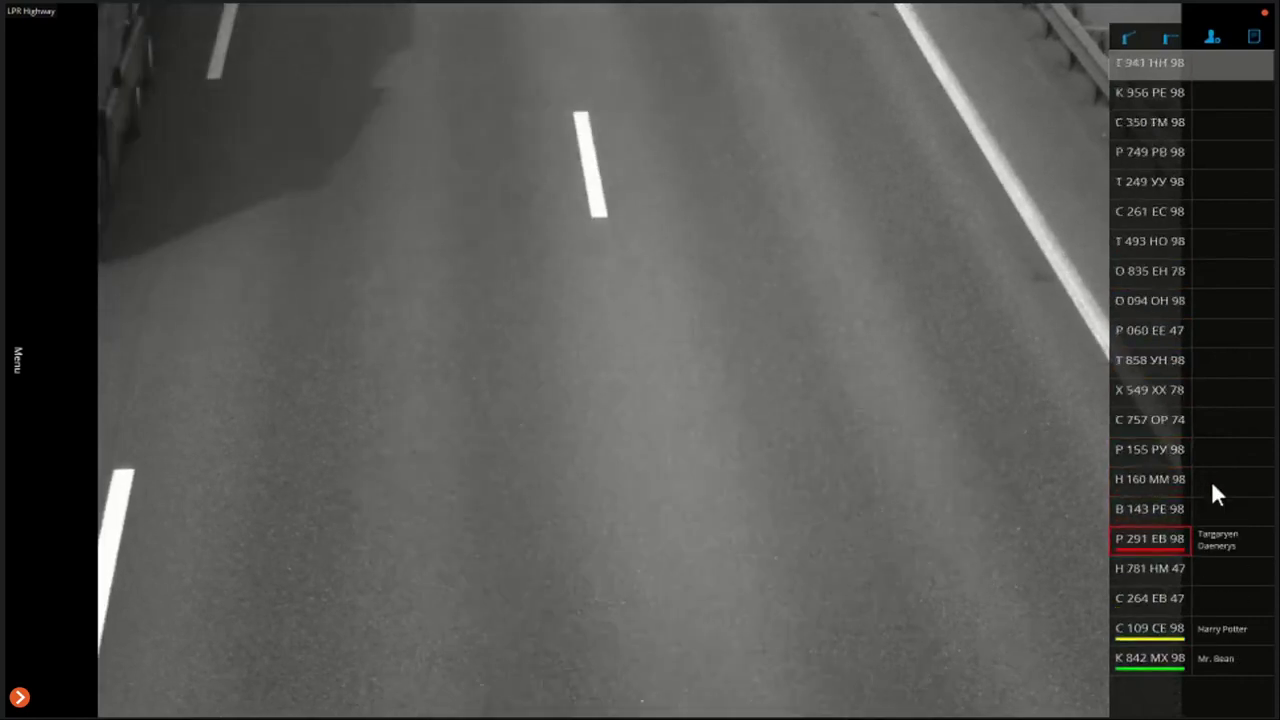
Step: Examine the live list of recognised plates, including the owners and group colours and a plate's time and direction details
{"action": "mouse_move", "coordinate": [1215, 545]}
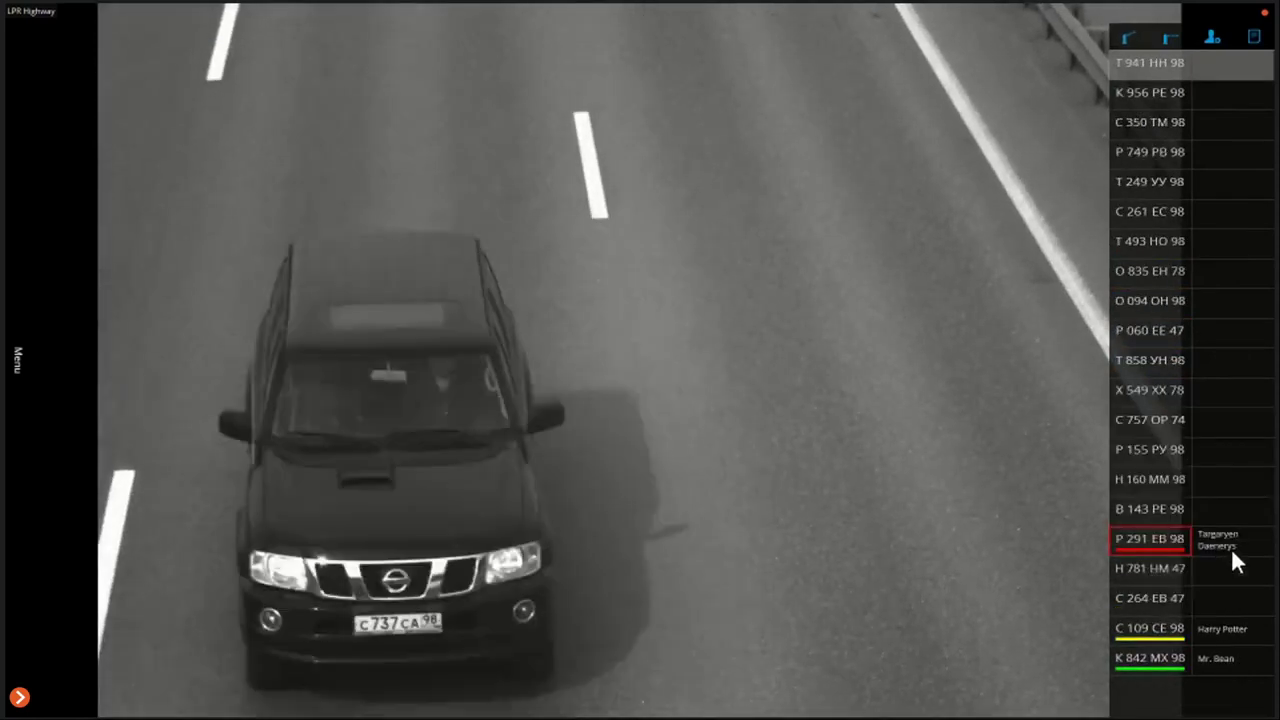
{"action": "mouse_move", "coordinate": [1232, 622]}
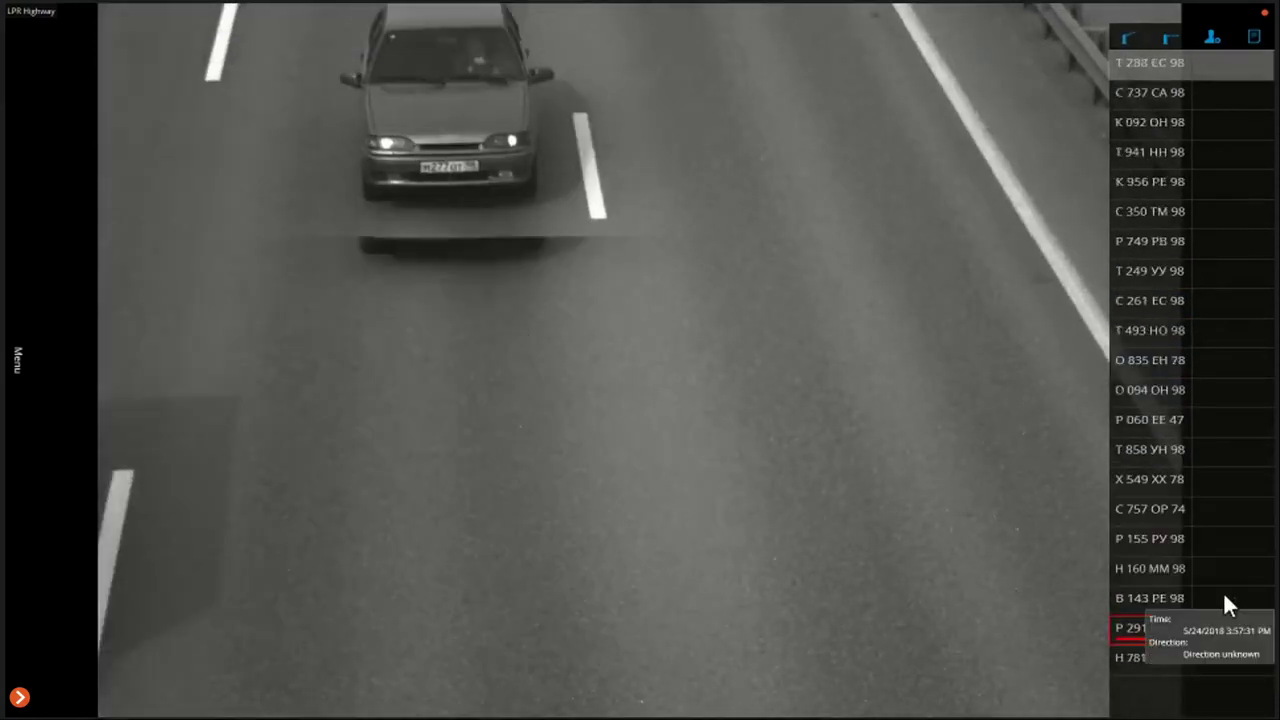
{"action": "mouse_move", "coordinate": [1190, 503]}
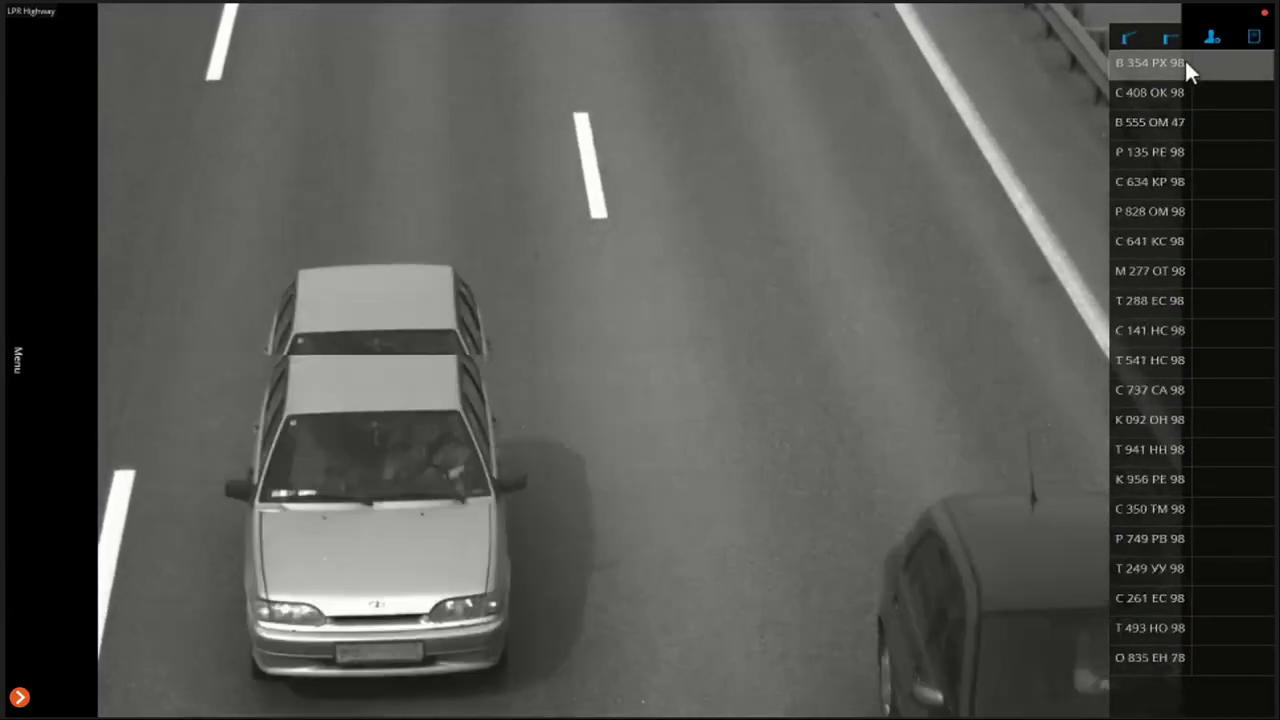
Step: Open the licence plate recognition report from the live plate list and clear its licence plate filter
{"action": "mouse_move", "coordinate": [1183, 62]}
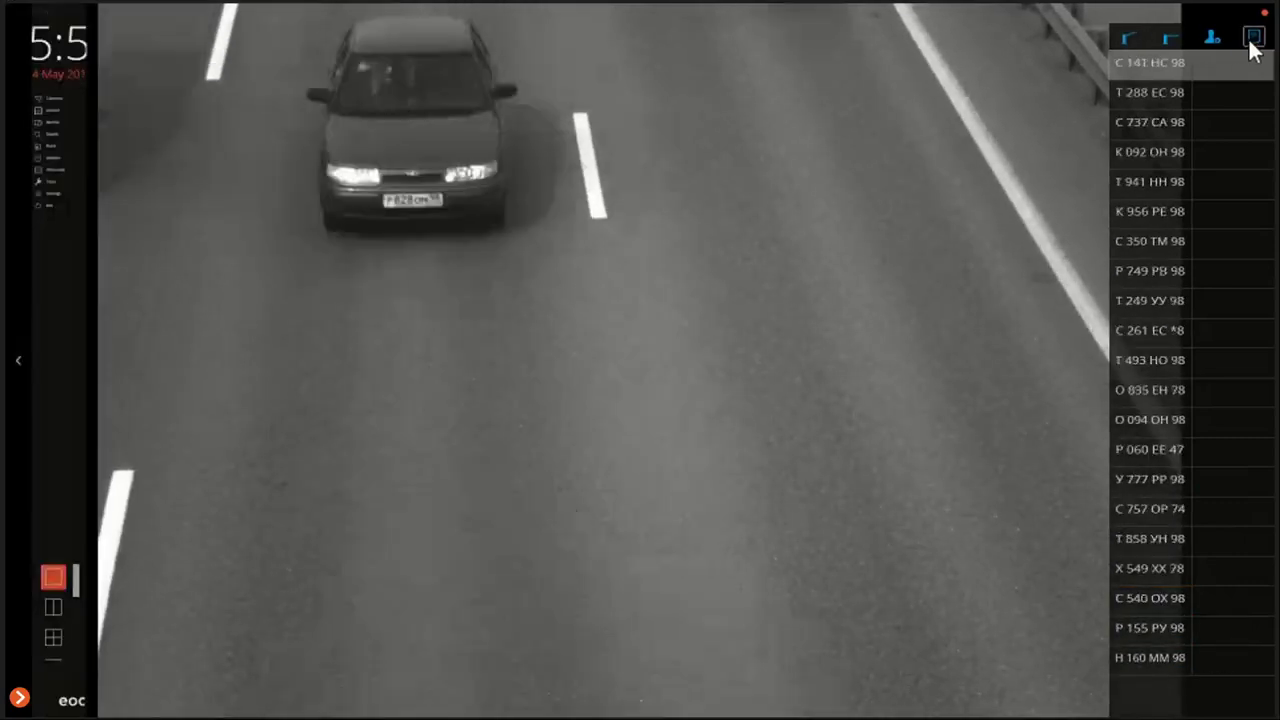
{"action": "left_click", "coordinate": [1254, 38]}
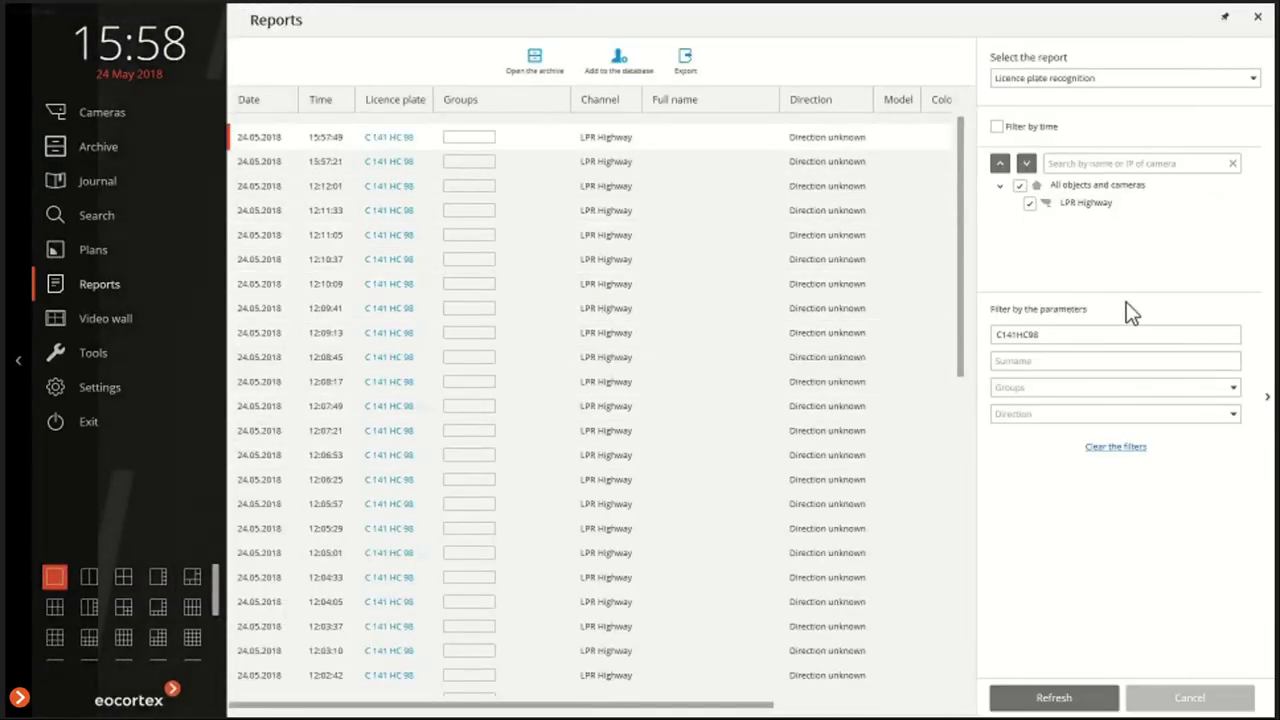
{"action": "left_click_drag", "start_coordinate": [1072, 333], "coordinate": [1028, 337]}
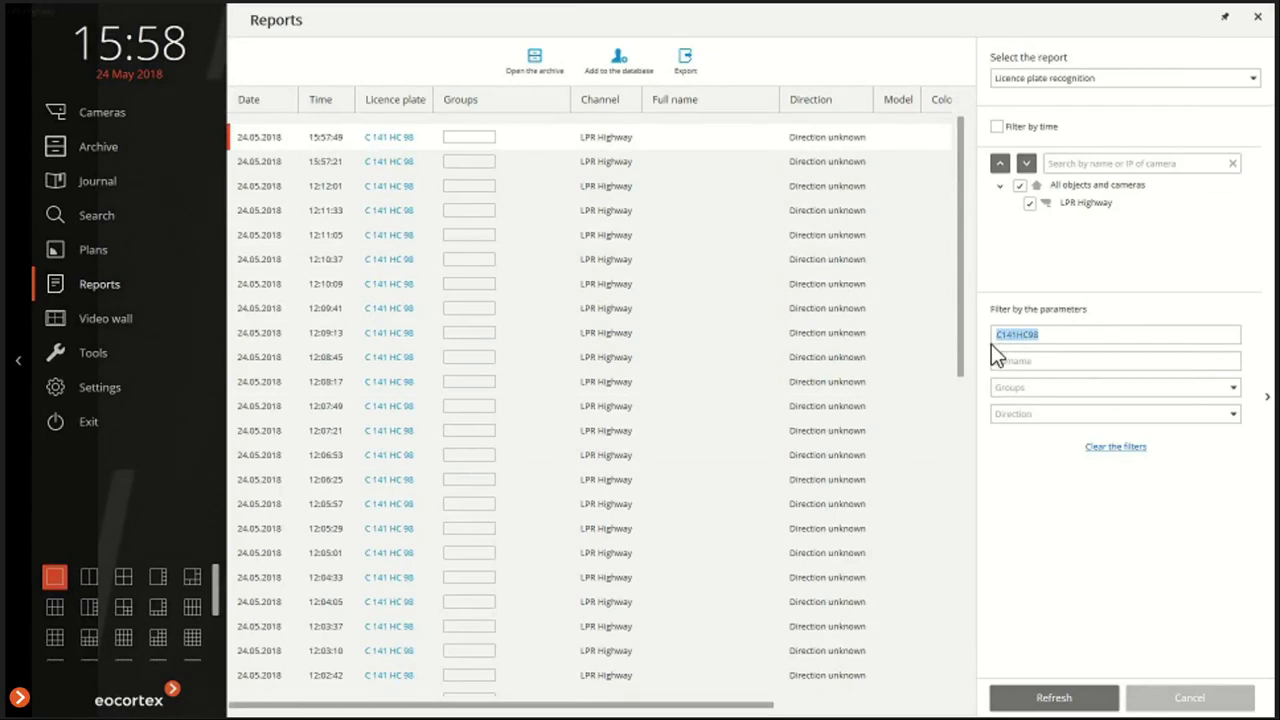
{"action": "key", "text": "BackSpace"}
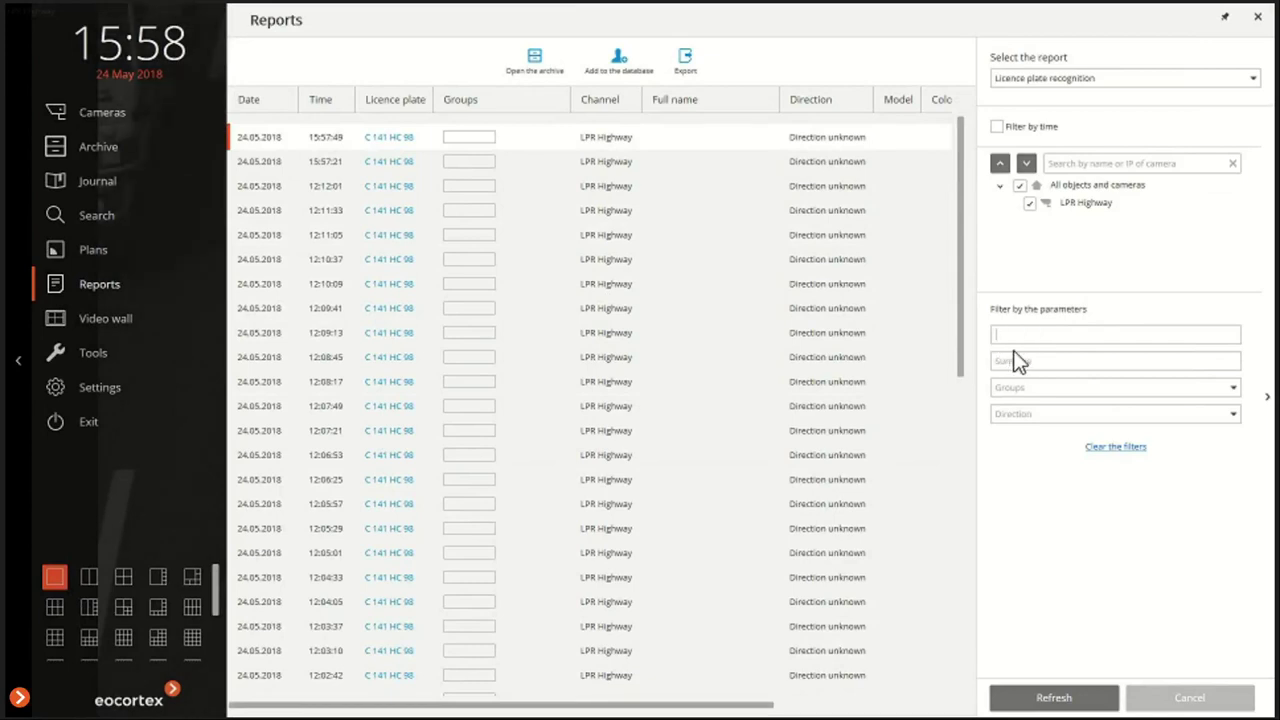
Step: Filter the licence plate report by the Interception group and refresh it
{"action": "left_click", "coordinate": [1080, 397]}
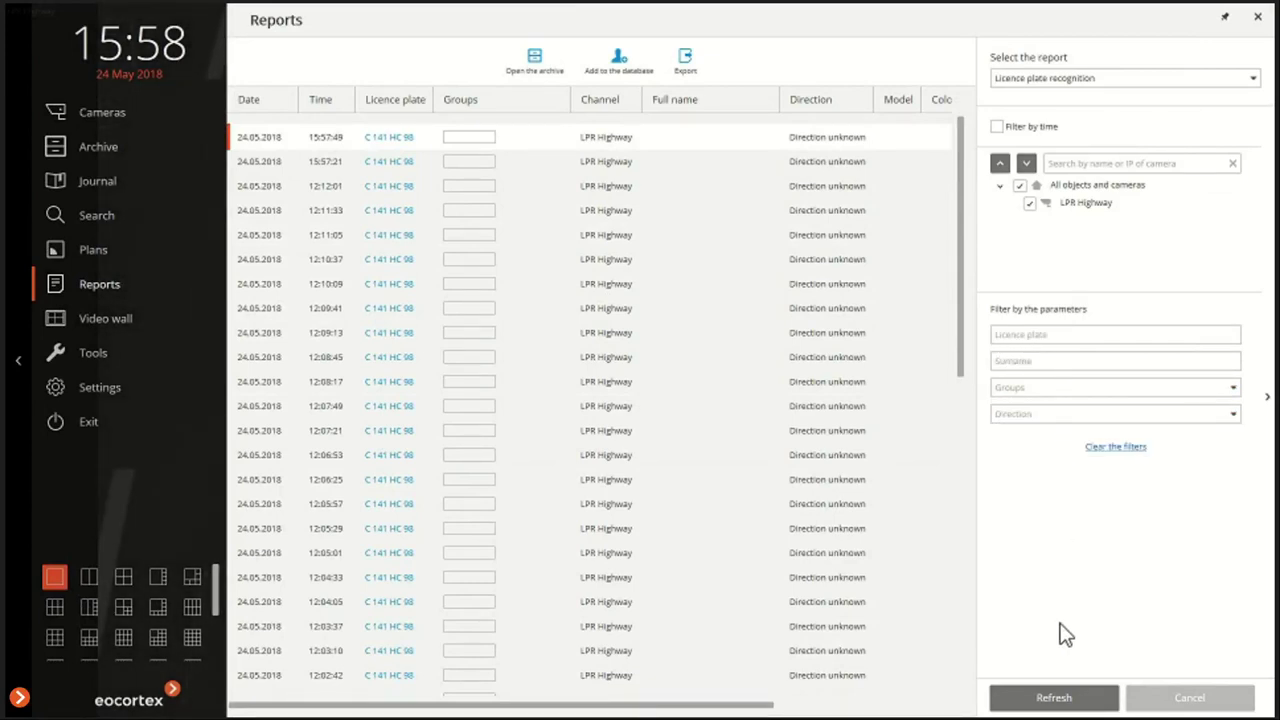
{"action": "left_click", "coordinate": [1082, 387]}
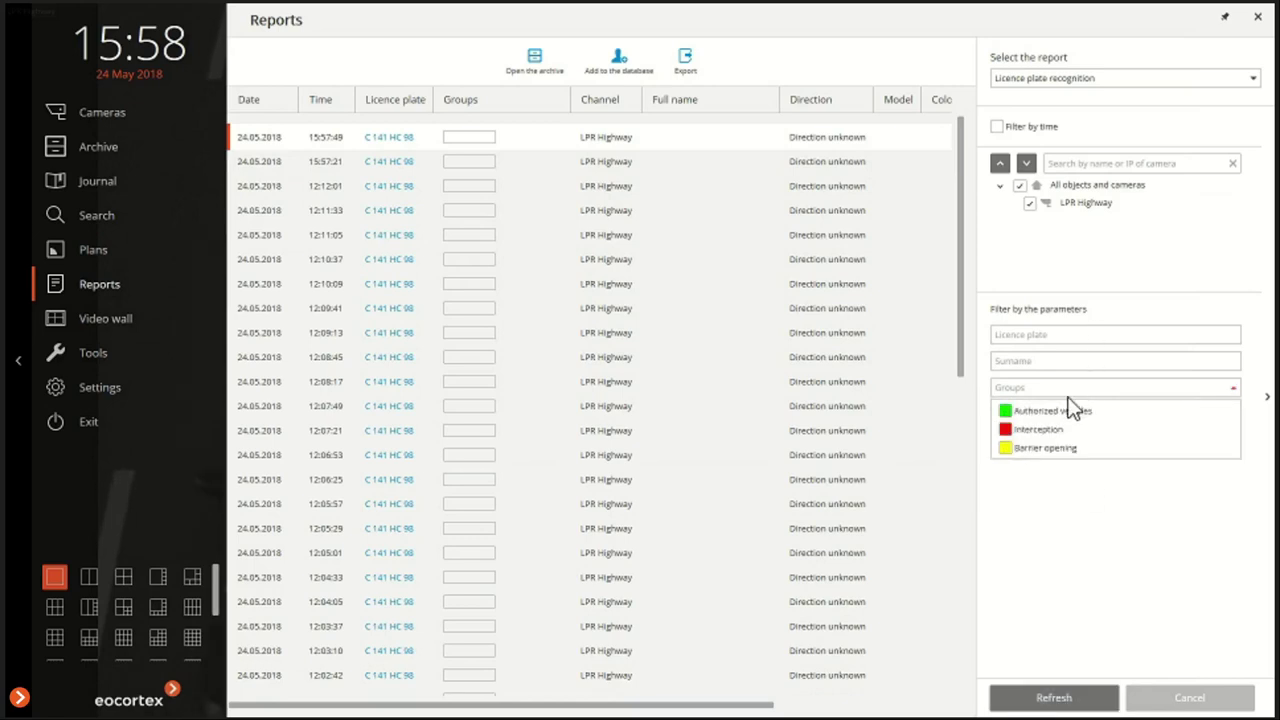
{"action": "left_click", "coordinate": [1028, 428]}
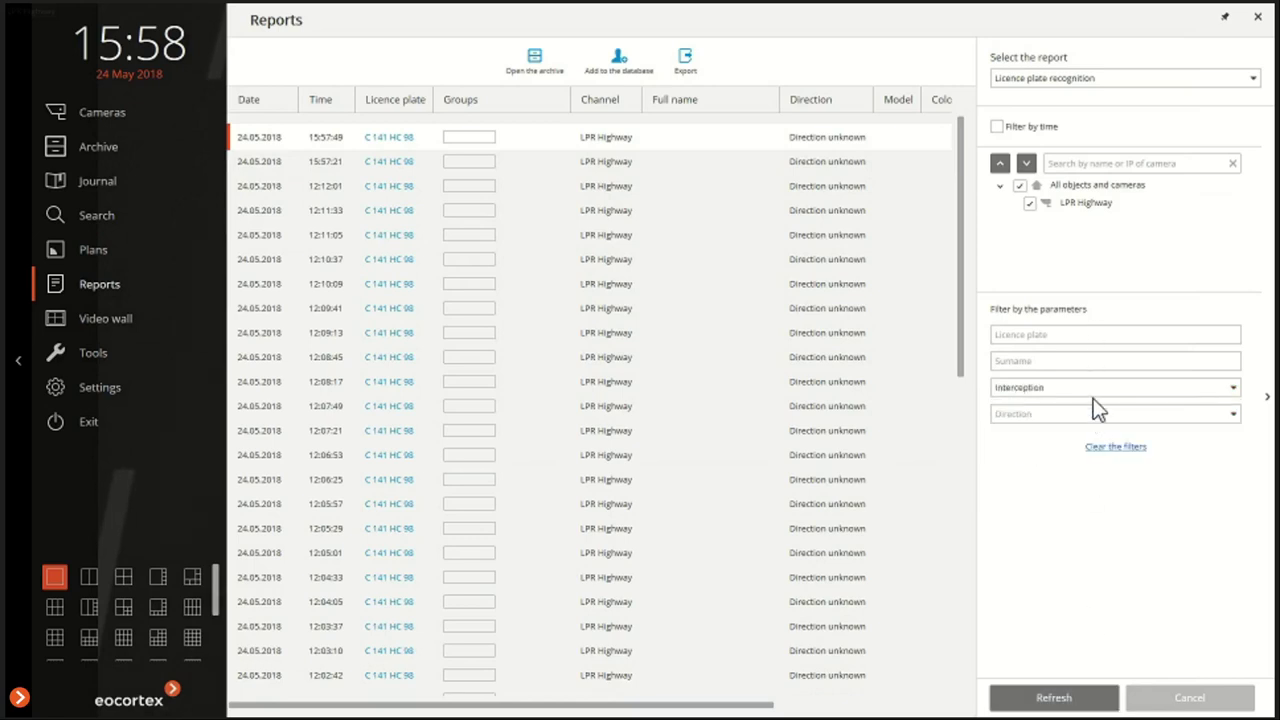
{"action": "left_click", "coordinate": [1048, 697]}
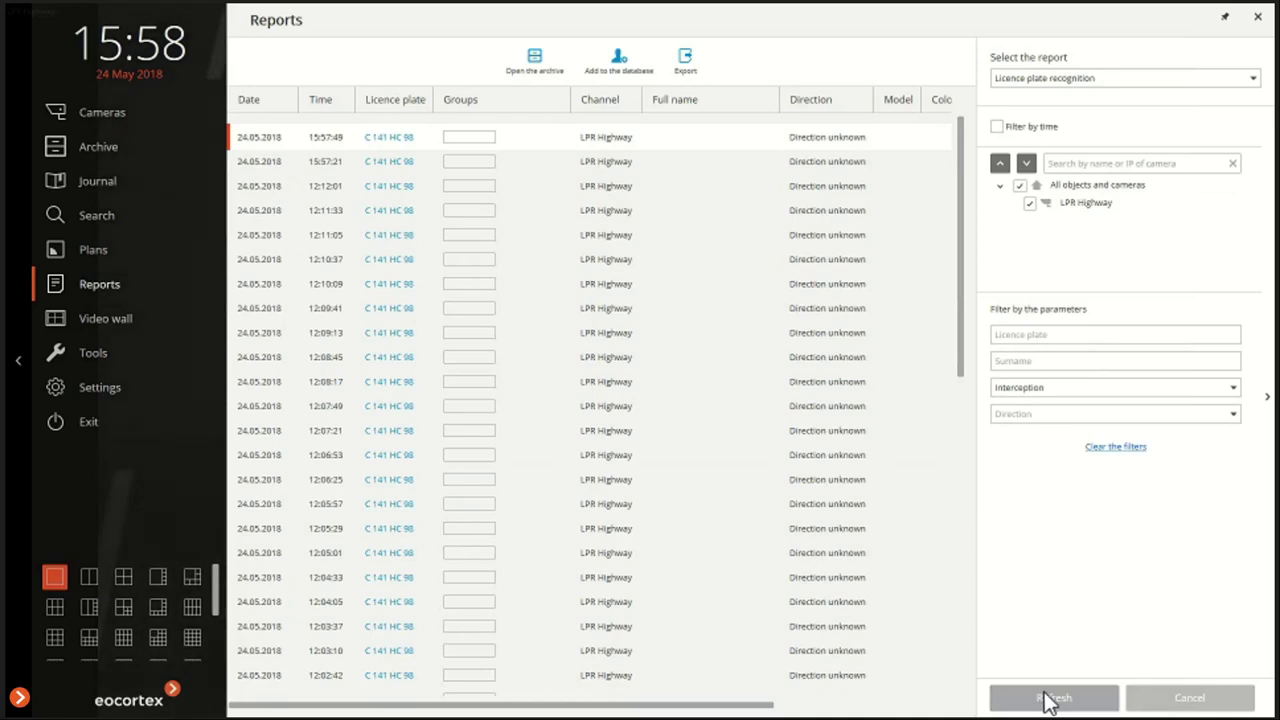
Step: Remove the group filter and refresh the report for all recognised plates
{"action": "left_click", "coordinate": [1069, 386]}
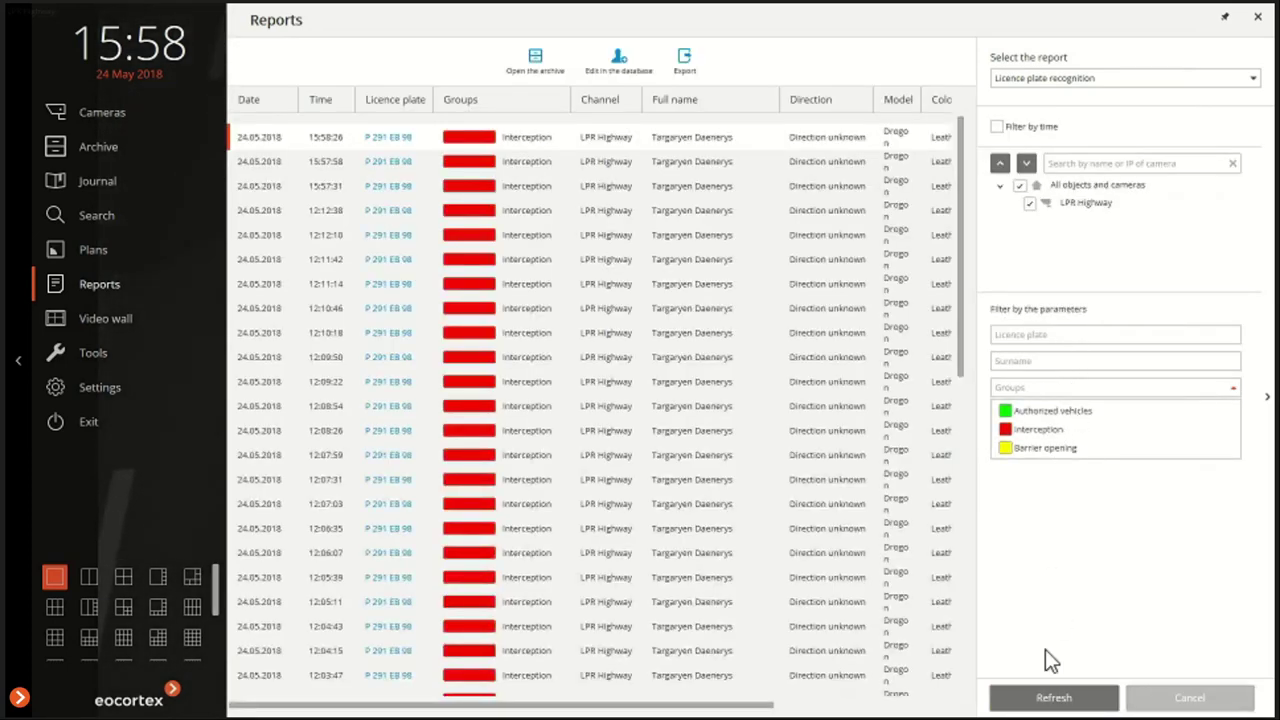
{"action": "left_click", "coordinate": [1045, 699]}
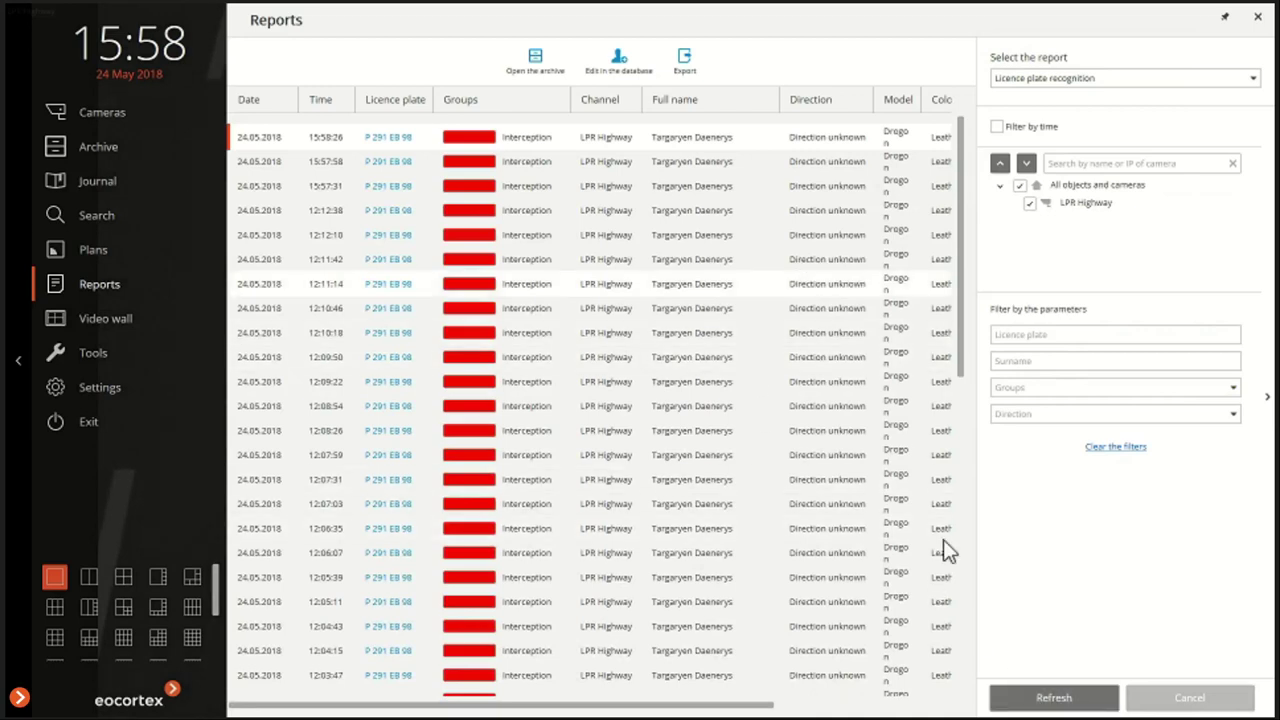
{"action": "left_click", "coordinate": [1040, 702]}
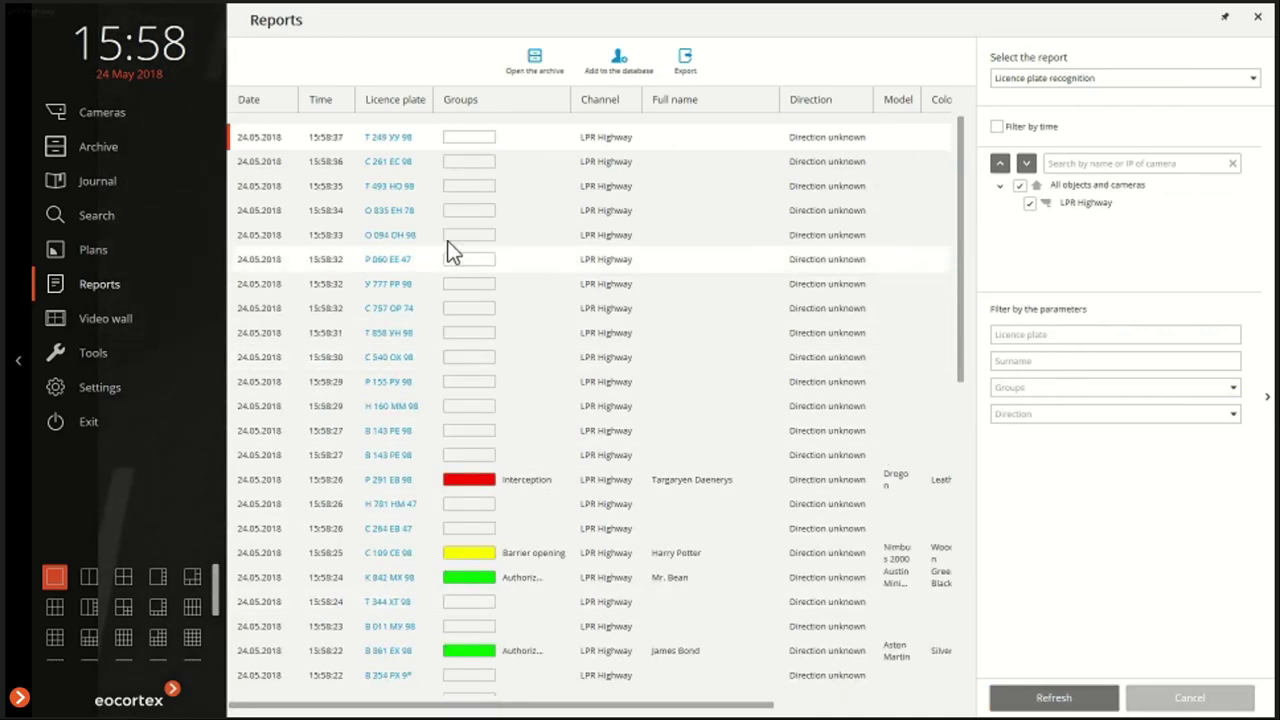
Step: View the archive frame of the plate recognised at 15:58:11, and return to the report list
{"action": "scroll", "coordinate": [494, 295], "scroll_direction": "down", "scroll_amount": 10}
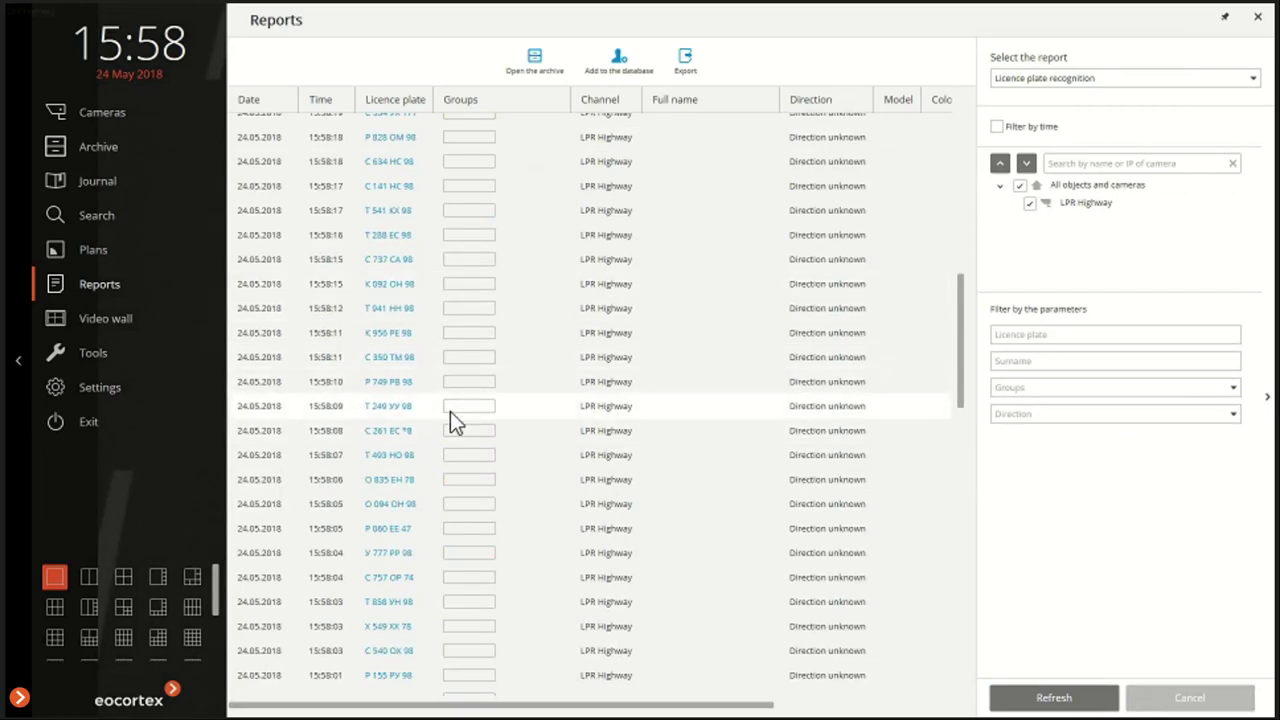
{"action": "left_click", "coordinate": [474, 335]}
{"action": "double_click", "coordinate": [474, 335]}
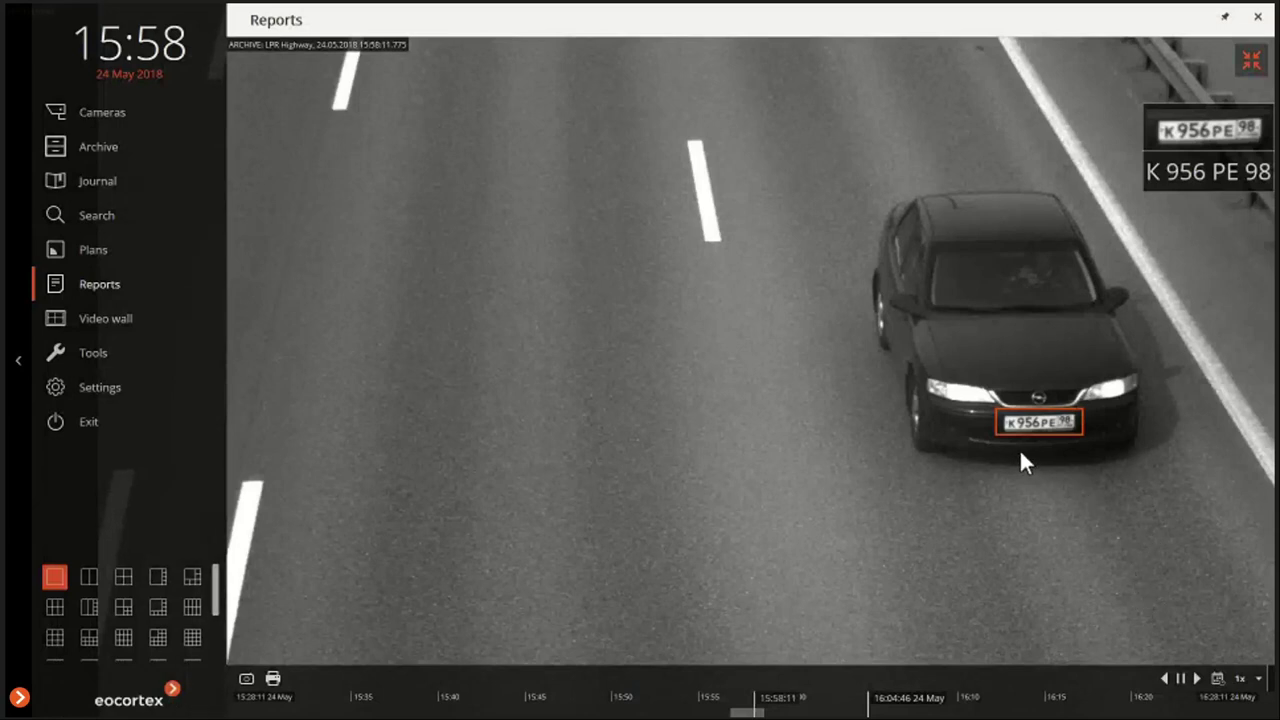
{"action": "left_click", "coordinate": [1250, 62]}
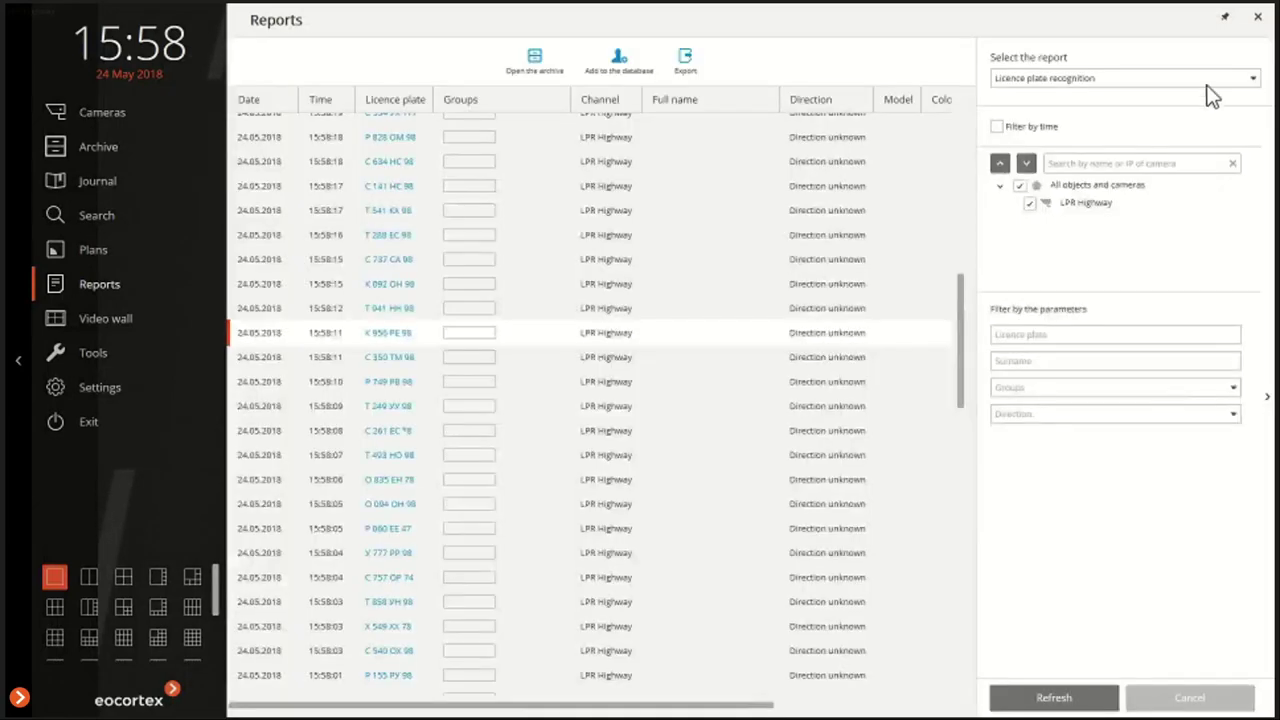
Step: Look through the report's plate records with their groups, owners and vehicle models, and select an entry recorded at 15:58:18
{"action": "scroll", "coordinate": [968, 280], "scroll_direction": "down", "scroll_amount": 6}
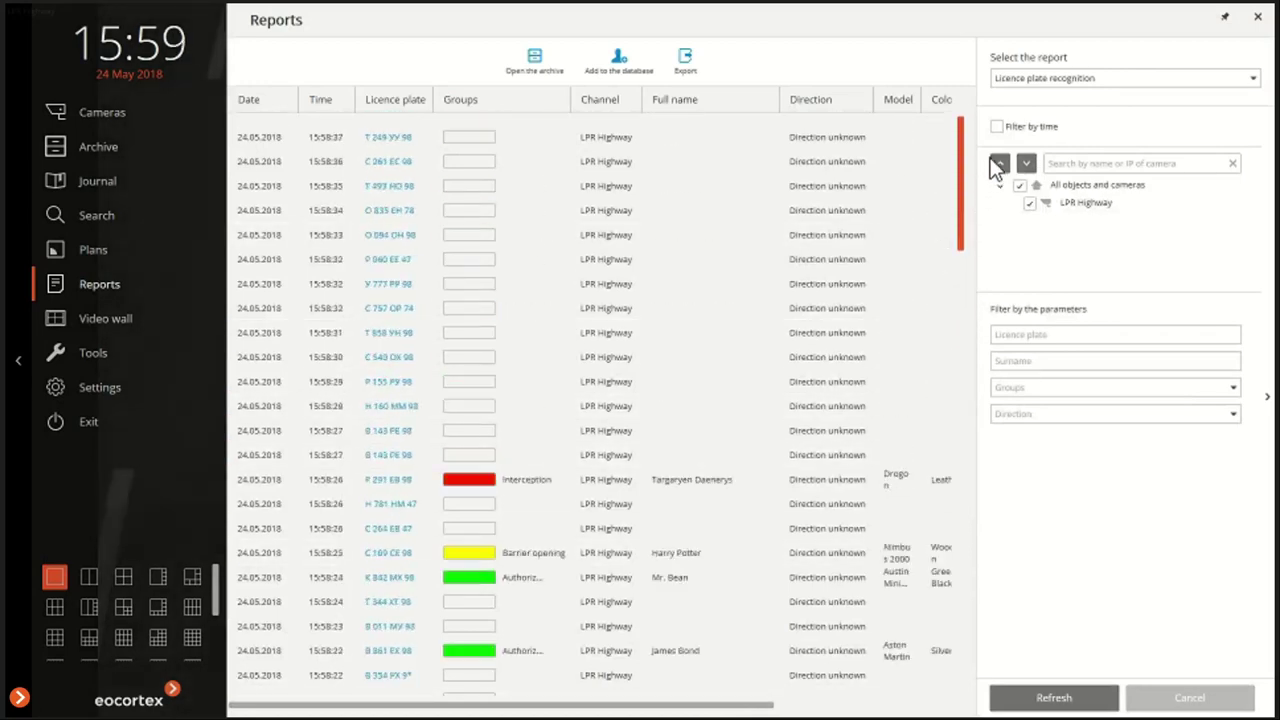
{"action": "scroll", "coordinate": [971, 455], "scroll_direction": "down", "scroll_amount": 2}
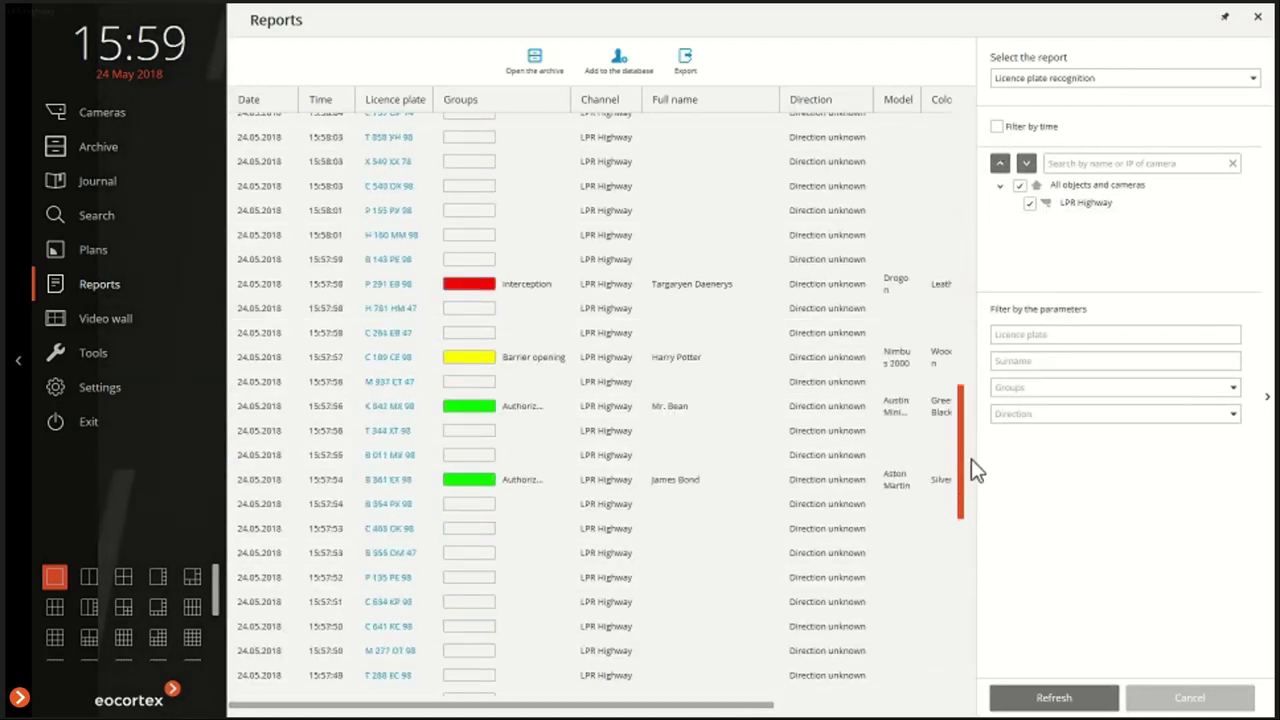
{"action": "scroll", "coordinate": [966, 370], "scroll_direction": "up", "scroll_amount": 5}
{"action": "scroll", "coordinate": [966, 364], "scroll_direction": "up", "scroll_amount": 5}
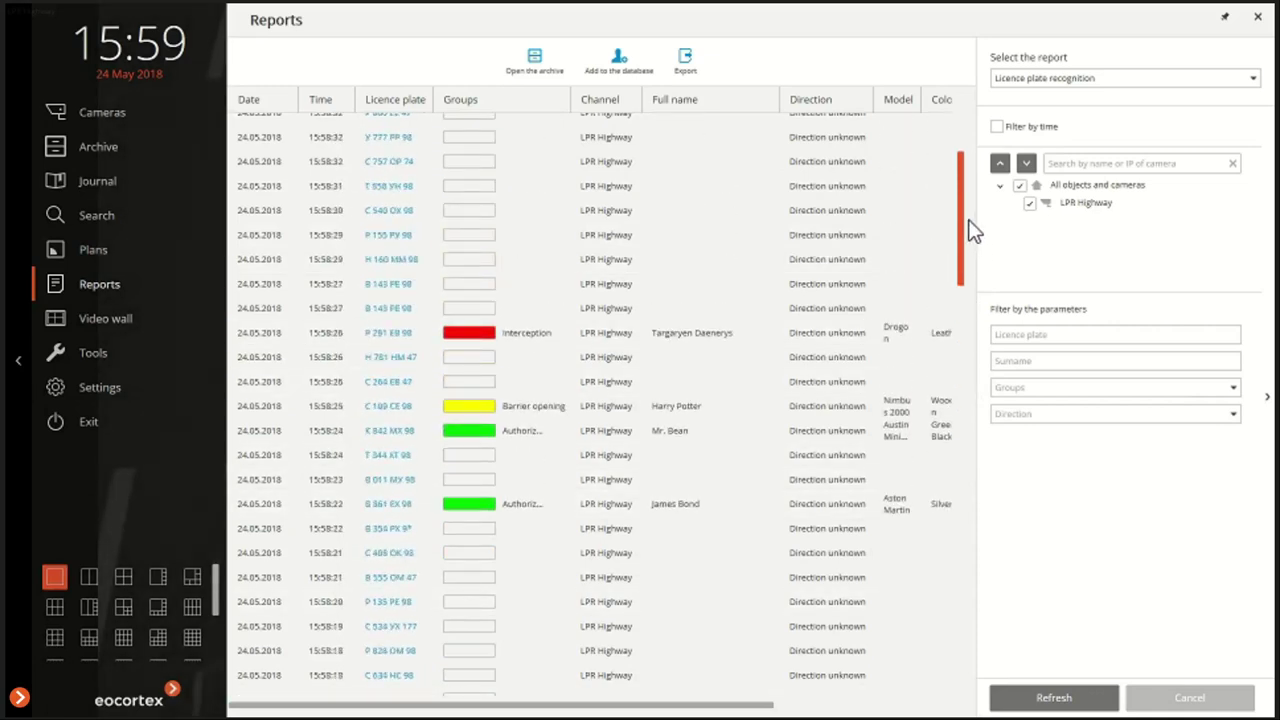
{"action": "scroll", "coordinate": [966, 181], "scroll_direction": "up", "scroll_amount": 2}
{"action": "scroll", "coordinate": [963, 206], "scroll_direction": "down", "scroll_amount": 3}
{"action": "scroll", "coordinate": [960, 300], "scroll_direction": "down", "scroll_amount": 6}
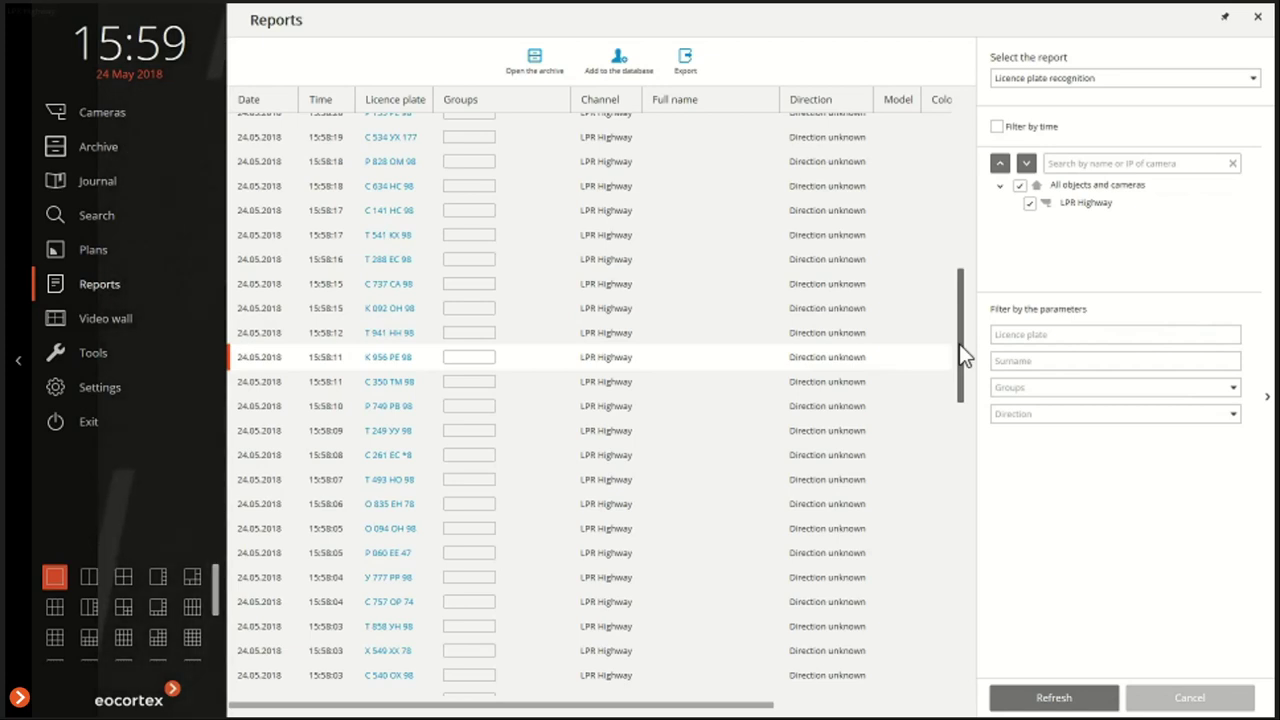
{"action": "scroll", "coordinate": [651, 223], "scroll_direction": "up", "scroll_amount": 10}
{"action": "scroll", "coordinate": [646, 280], "scroll_direction": "down", "scroll_amount": 8}
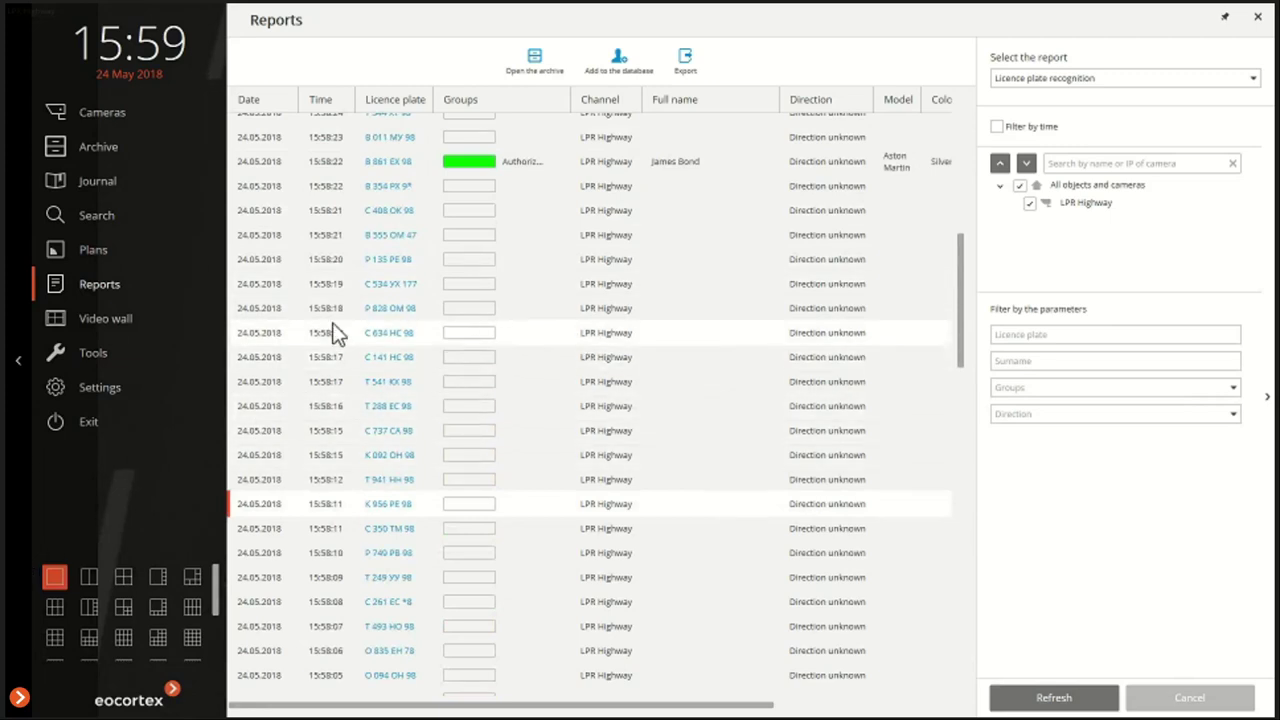
{"action": "left_click", "coordinate": [397, 338]}
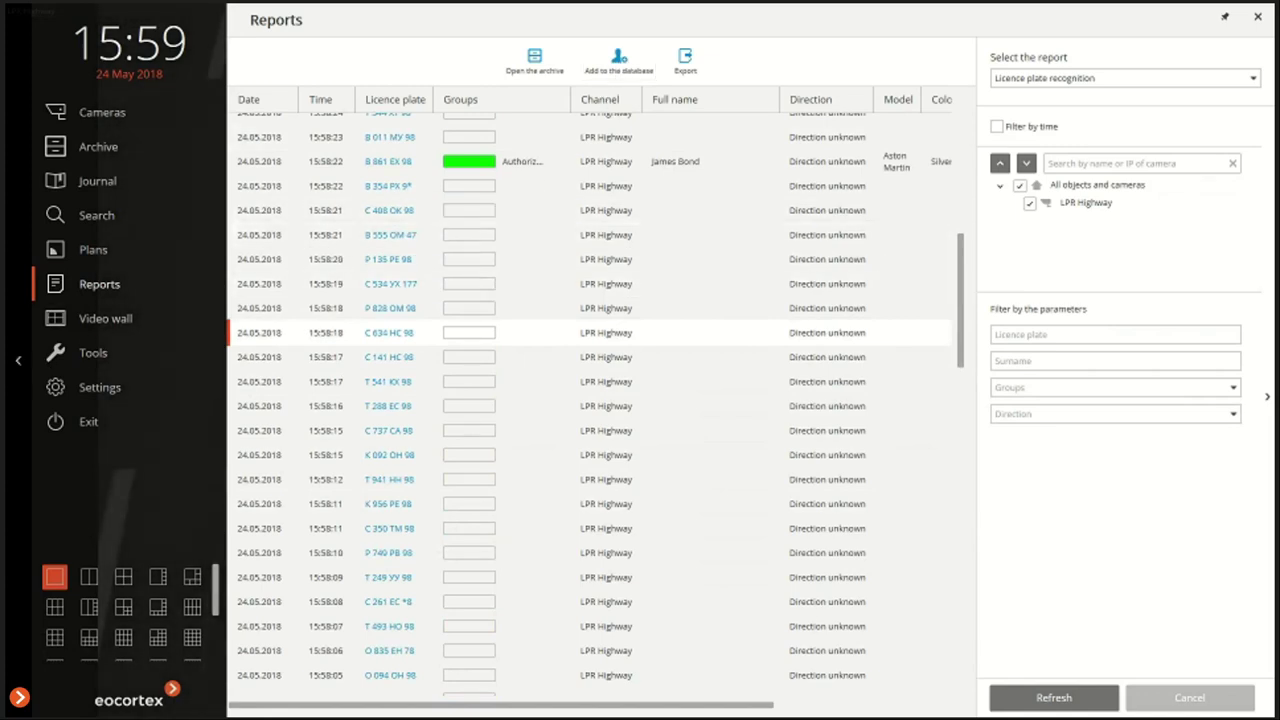
{"action": "key", "text": "Escape"}
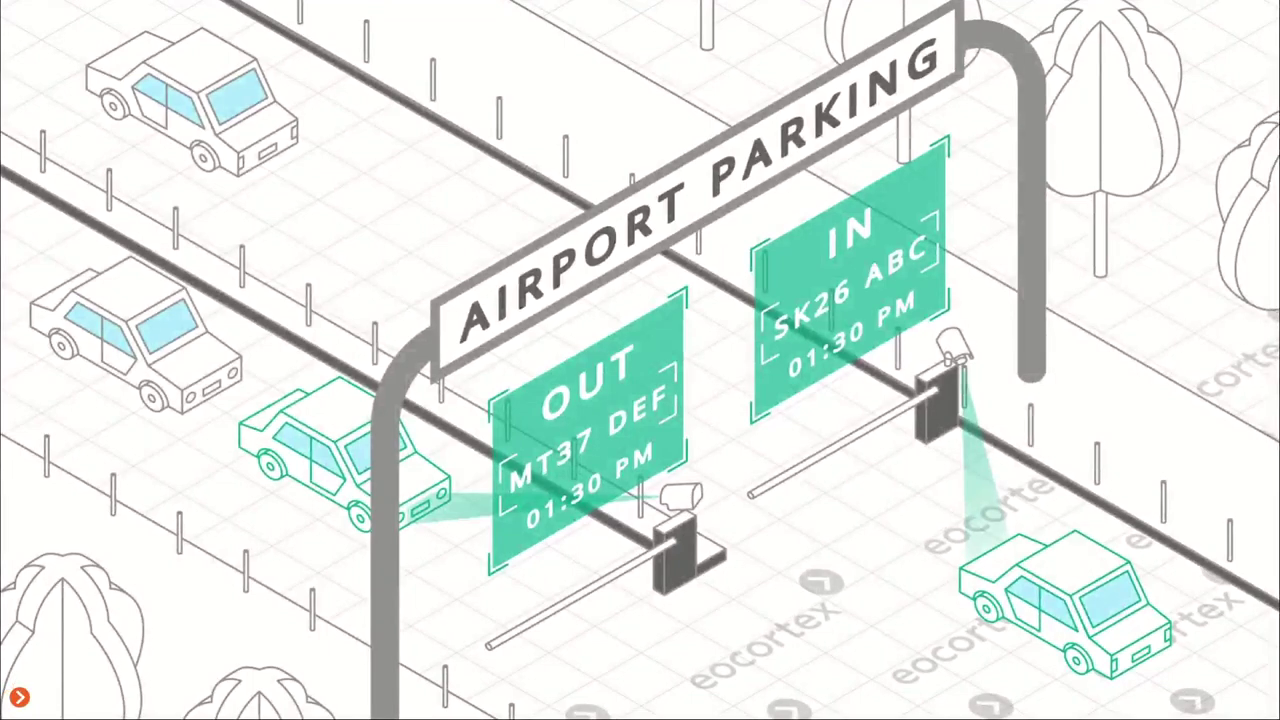